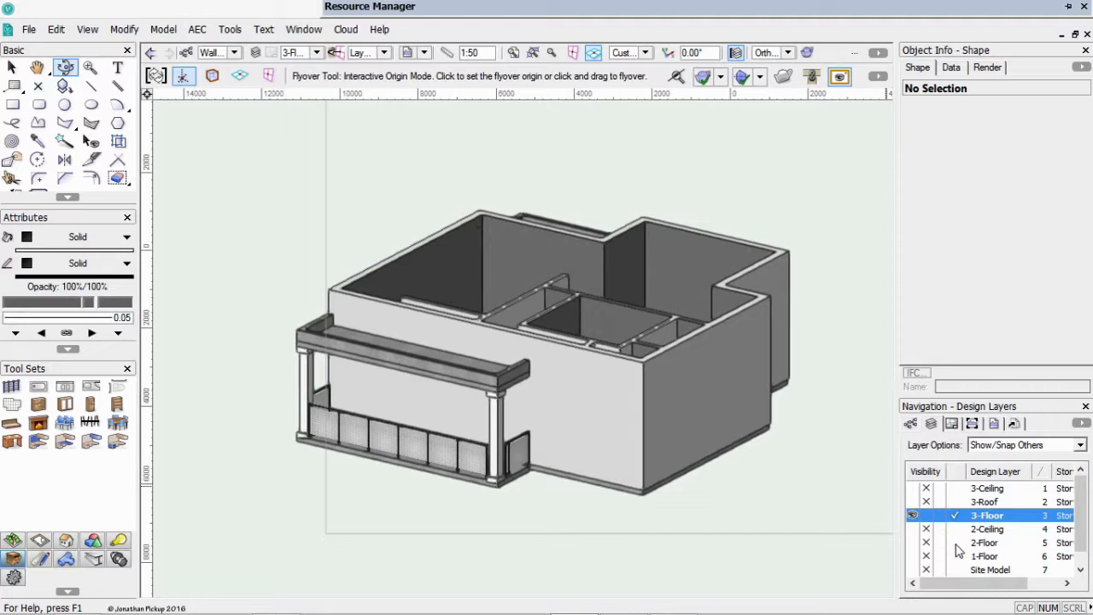
Make 2-Floor the active design layer and hide the 3-Floor layer
left_click(955, 543)
left_click(925, 514)
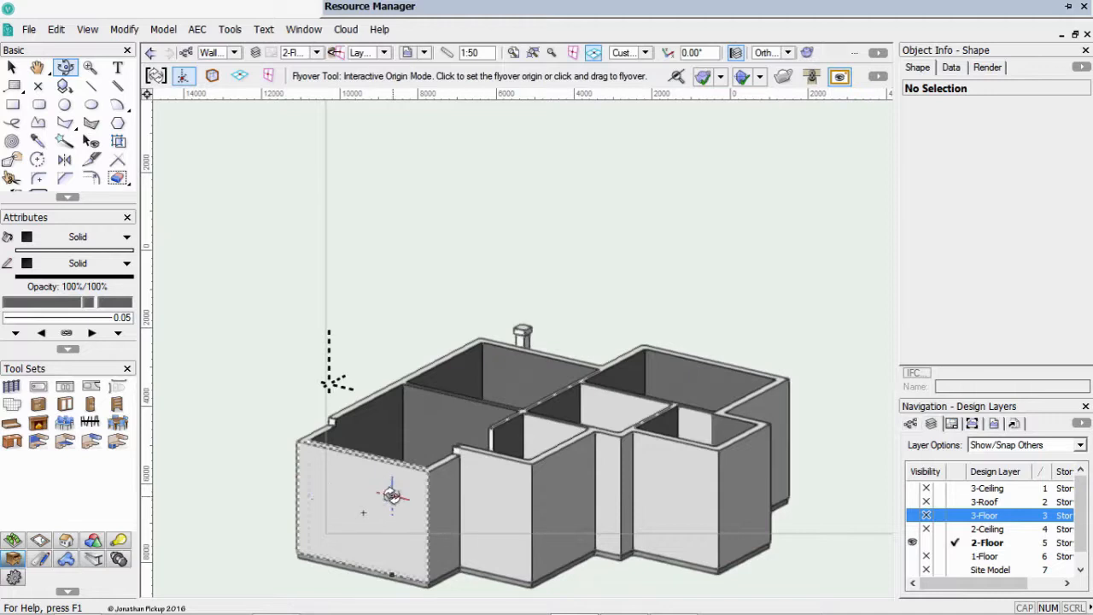
Try inserting a custom door into the narrow front wall of the 2-Floor layer, then undo it
left_click(69, 543)
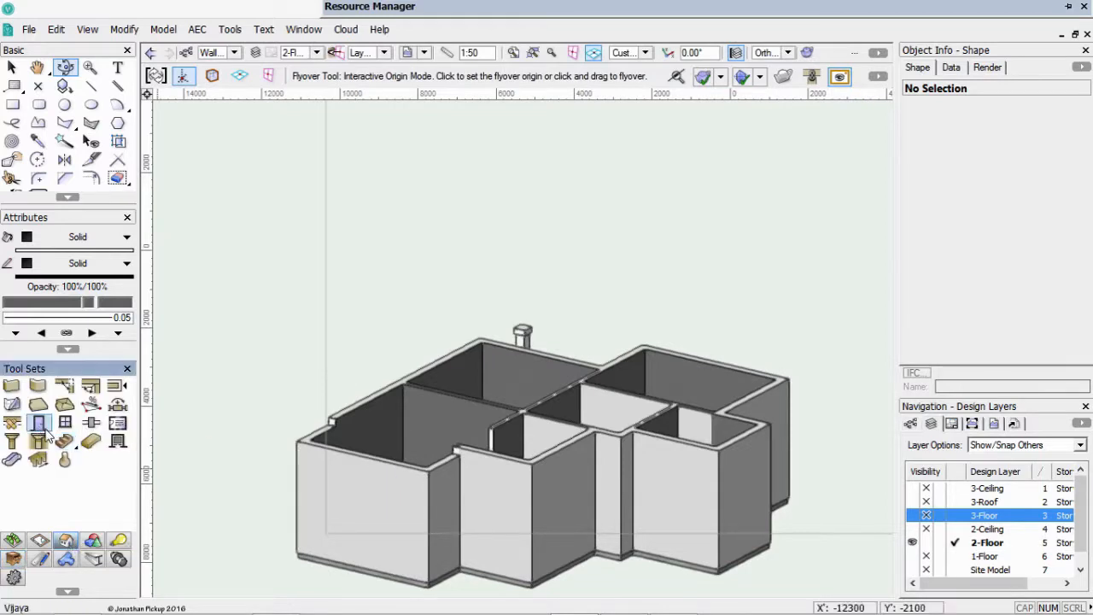
left_click(39, 424)
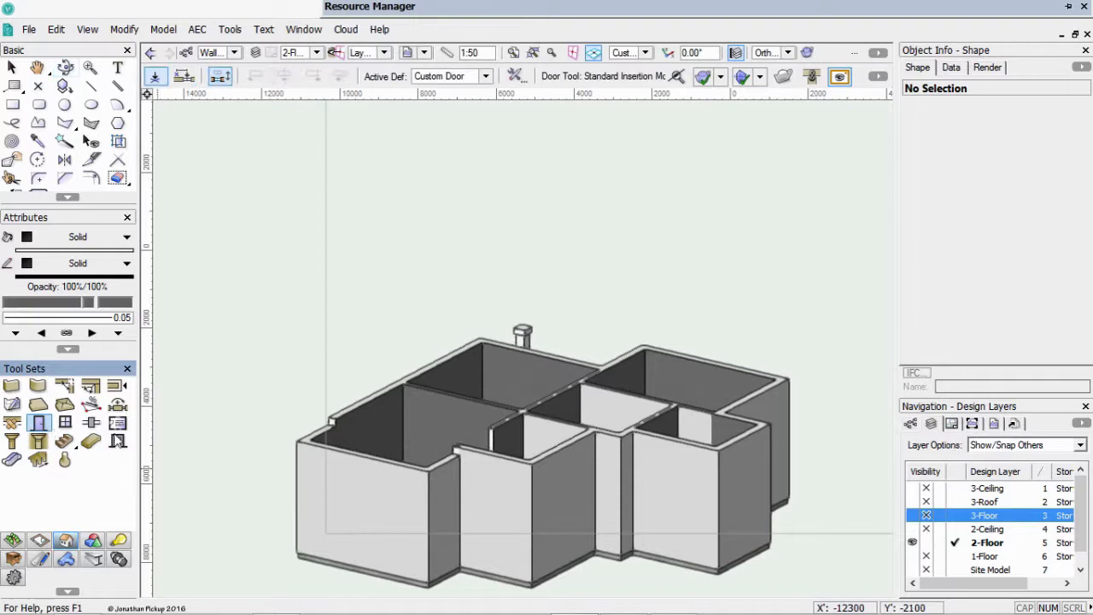
left_click(496, 516)
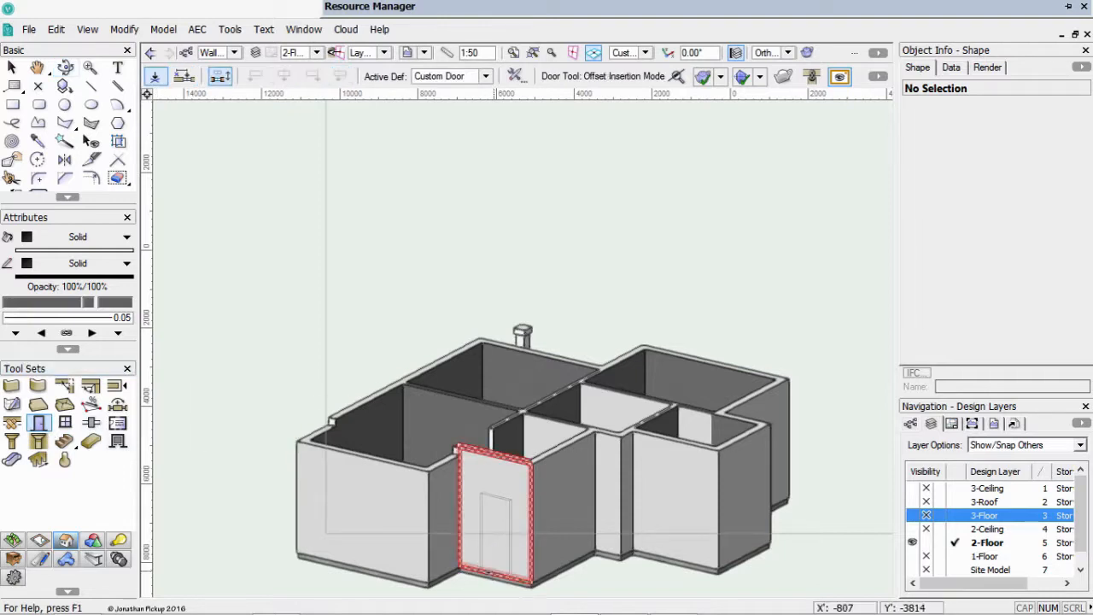
left_click(471, 585)
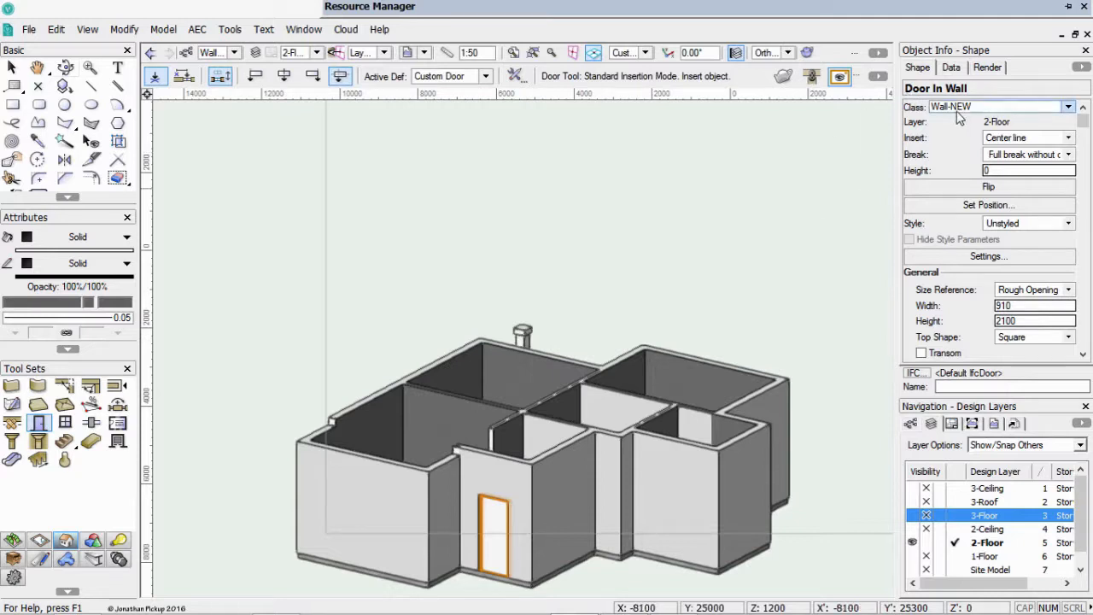
key("ctrl+z")
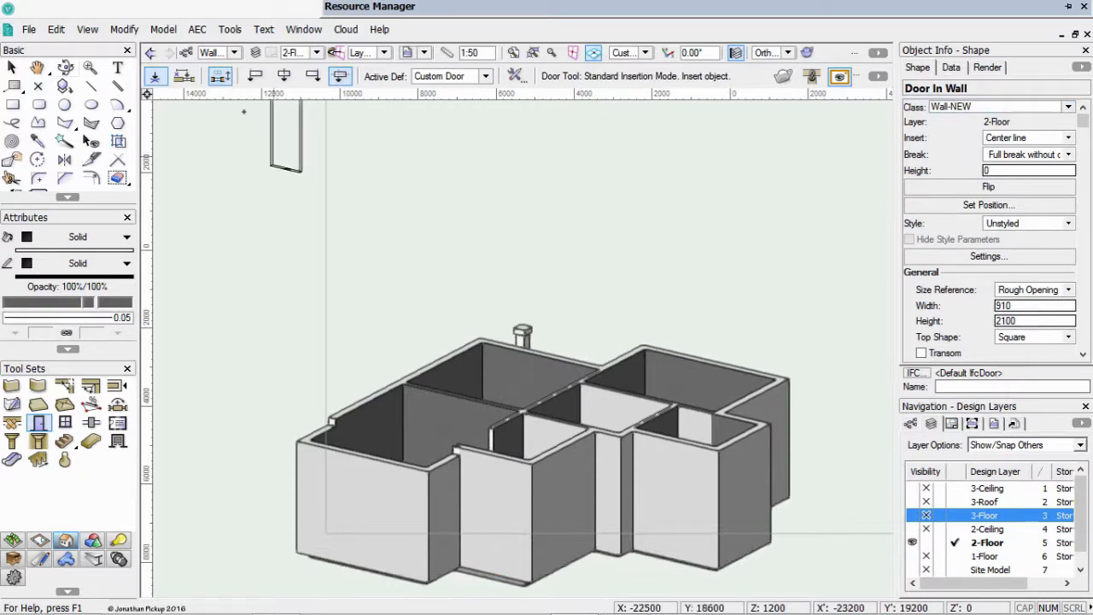
Set the active class to None and leave the Door tool for the Selection tool
left_click(234, 52)
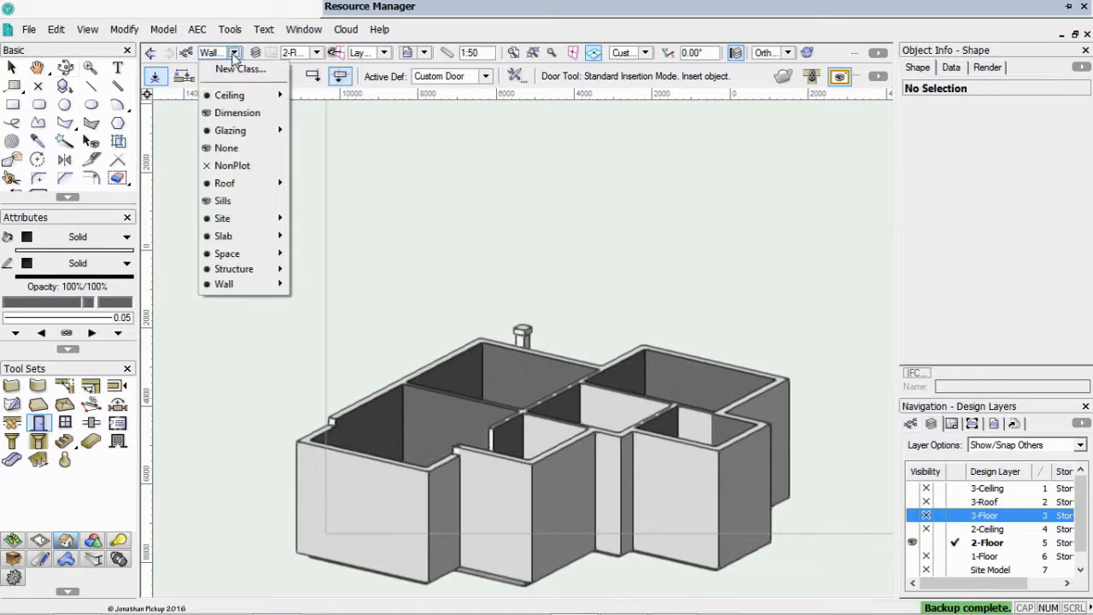
left_click(229, 148)
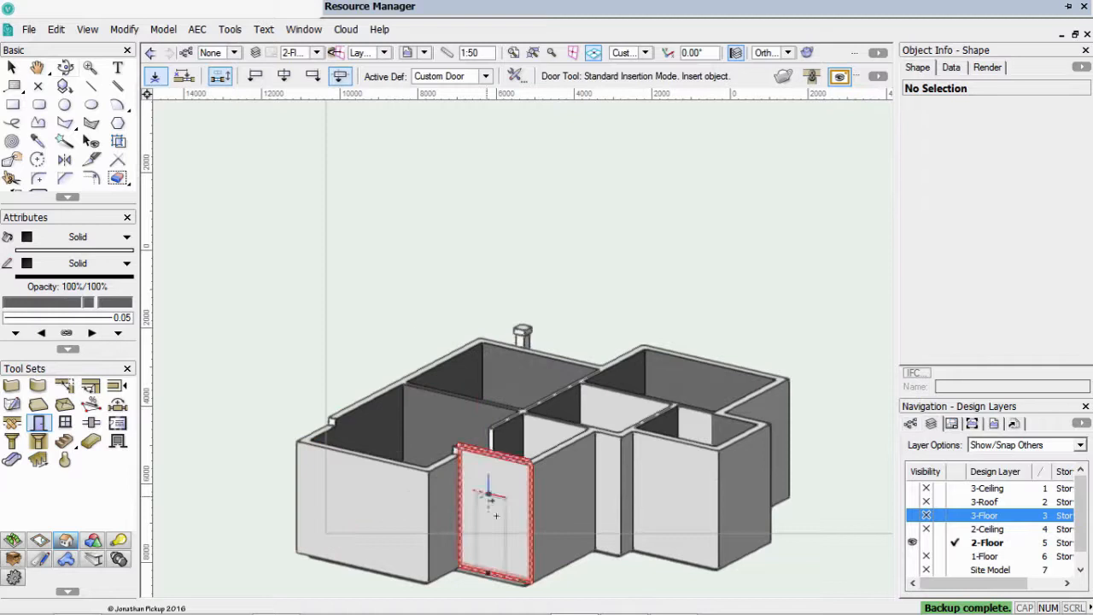
key("x")
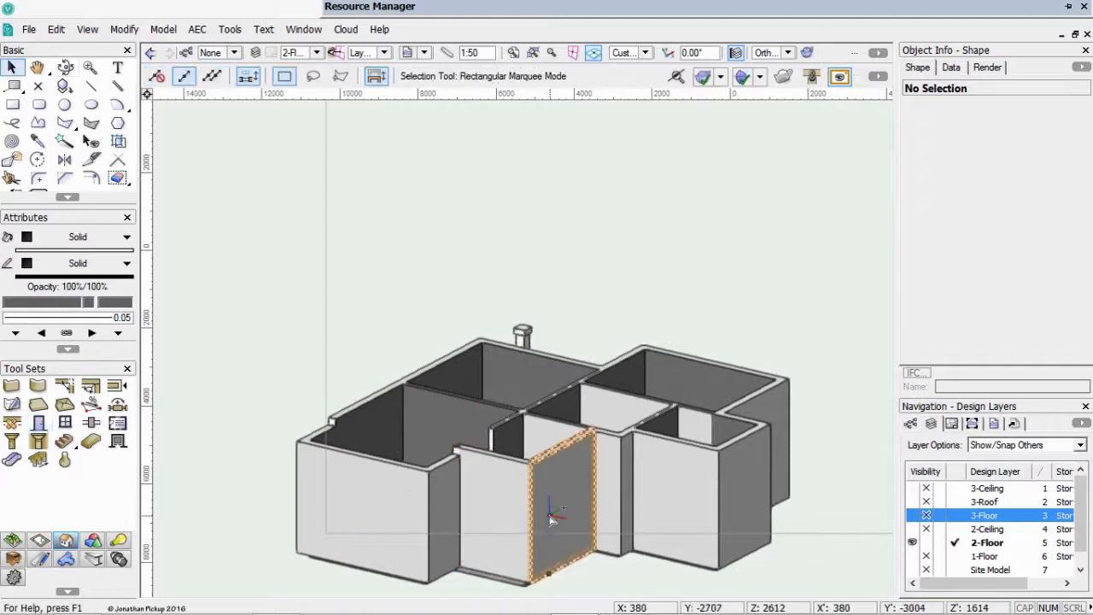
In Top/Plan view, make the floor slab's Structure-Slab class invisible while keeping the Wall-NEW class visible
key("F5")
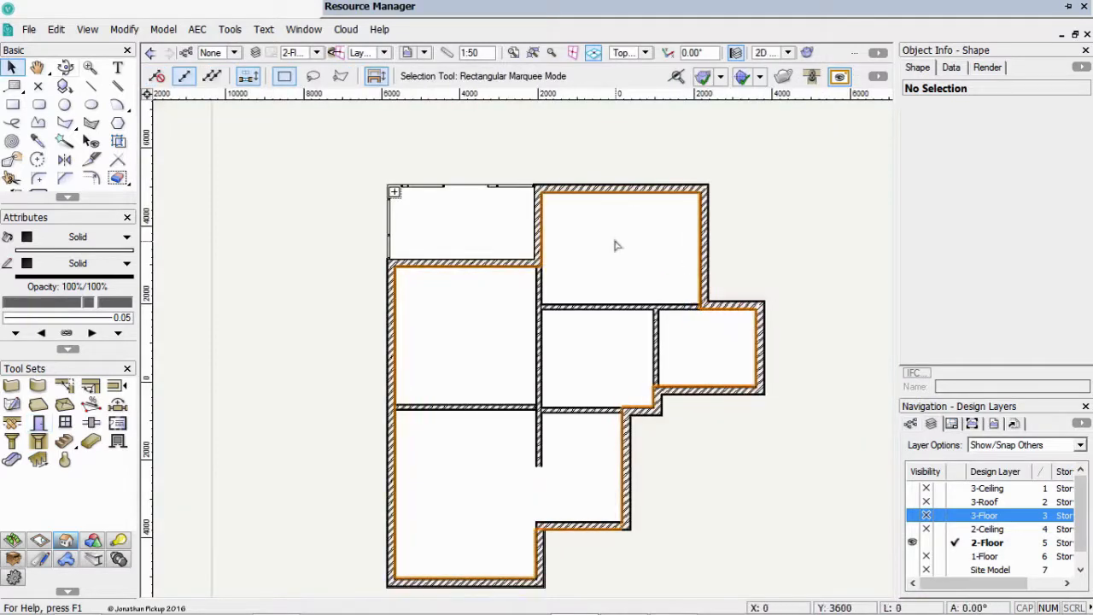
left_click(615, 241)
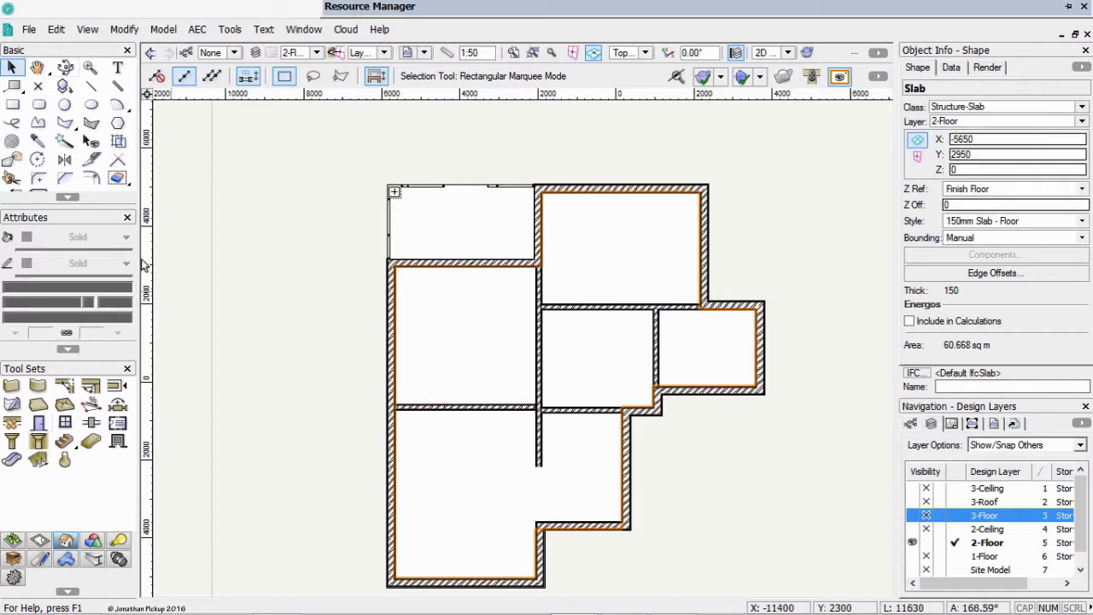
left_click(91, 141)
left_click(418, 218)
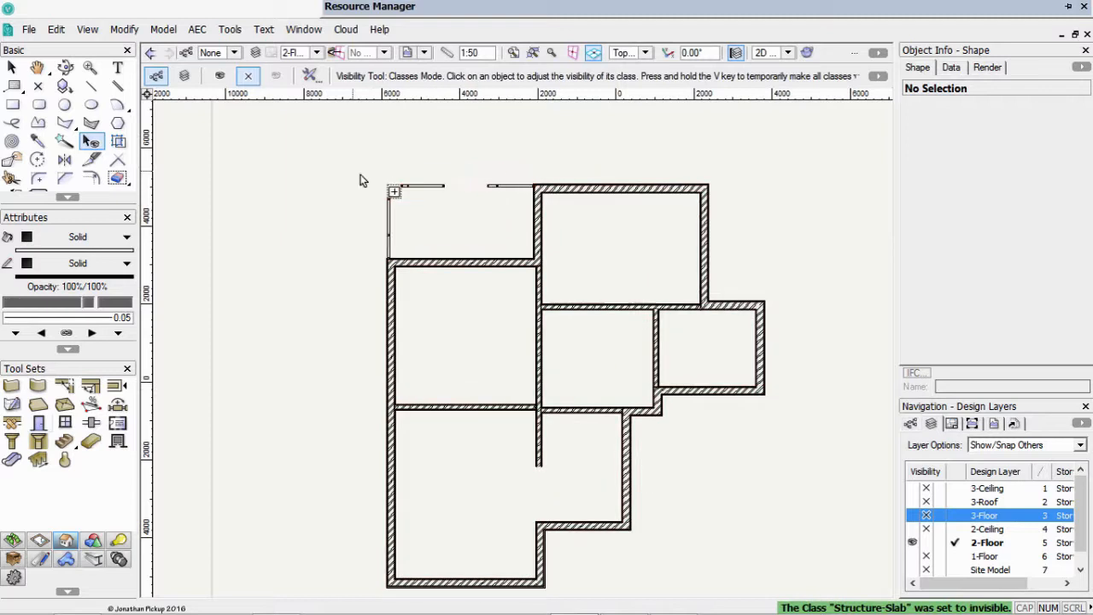
left_click(391, 189)
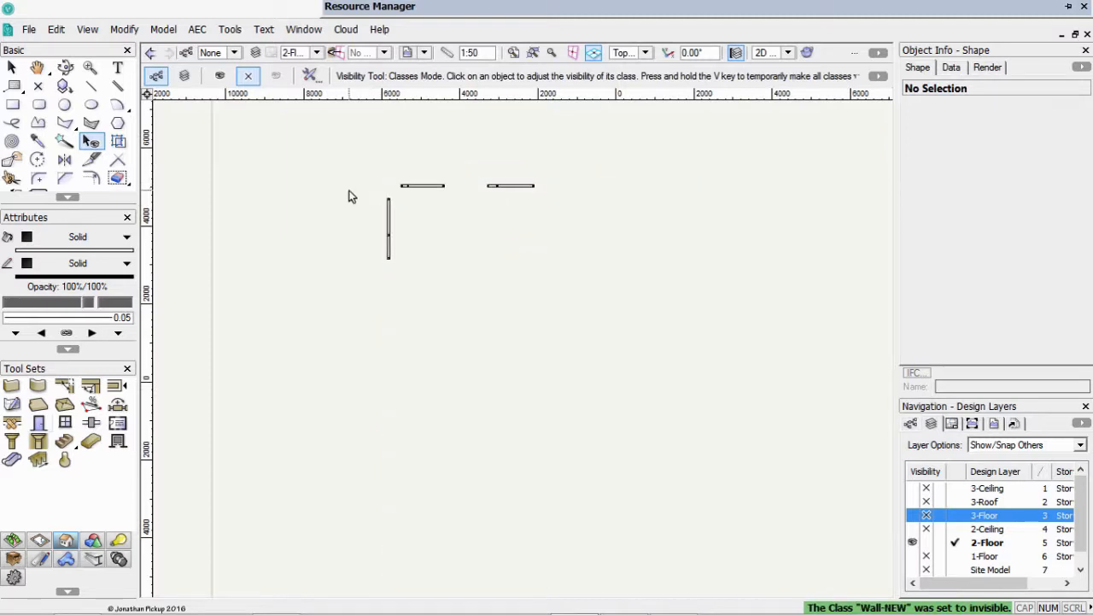
key("ctrl+z")
key("x")
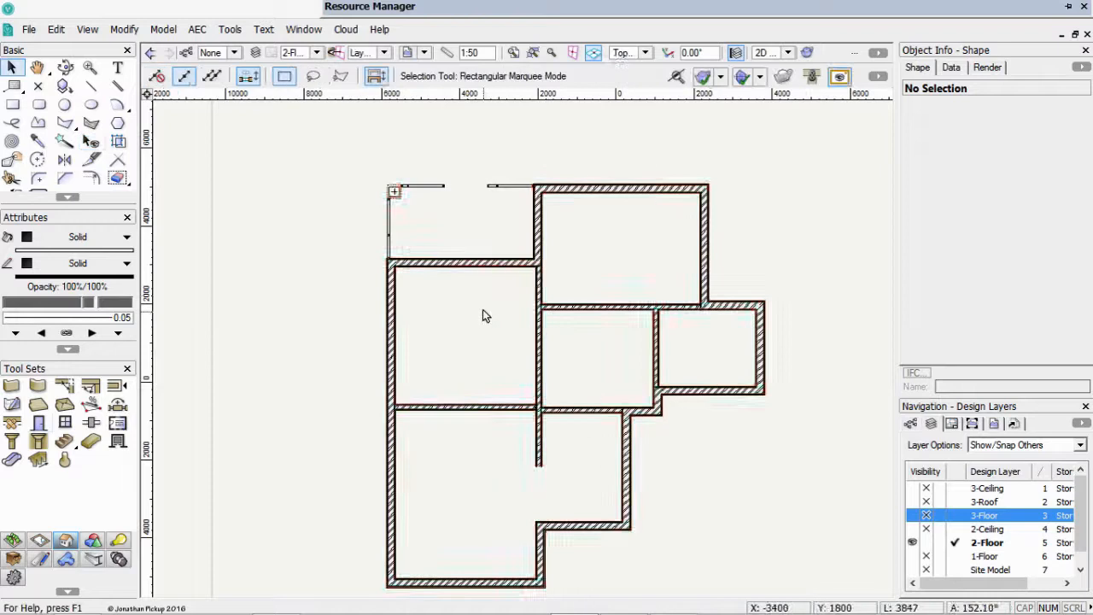
In a right isometric view, insert a custom door into the narrow front wall between the two projecting corners
key("ctrl+3")
key("c")
left_click_drag(546, 322, 369, 408)
key("x")
key("c")
left_click_drag(363, 319, 483, 490)
key("space")
left_click_drag(617, 407, 564, 344)
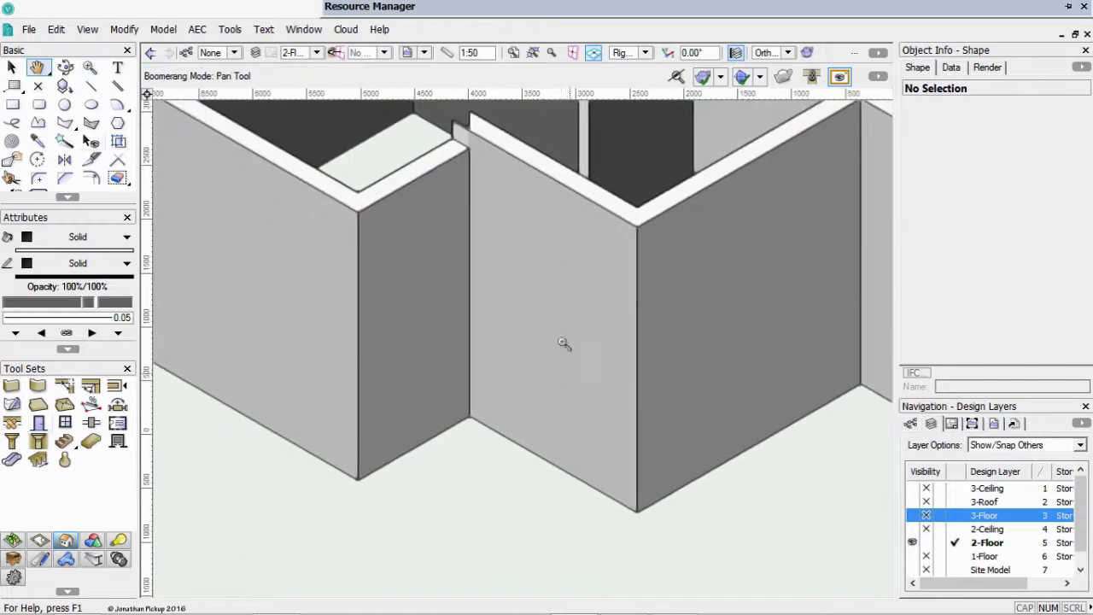
left_click(38, 422)
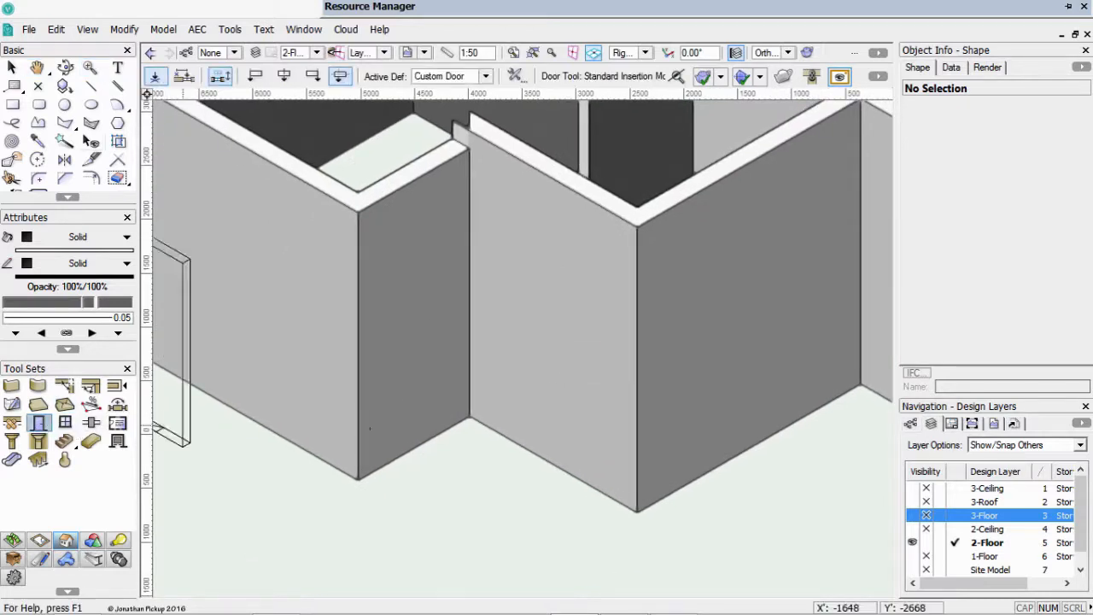
left_click(553, 461)
left_click(507, 491)
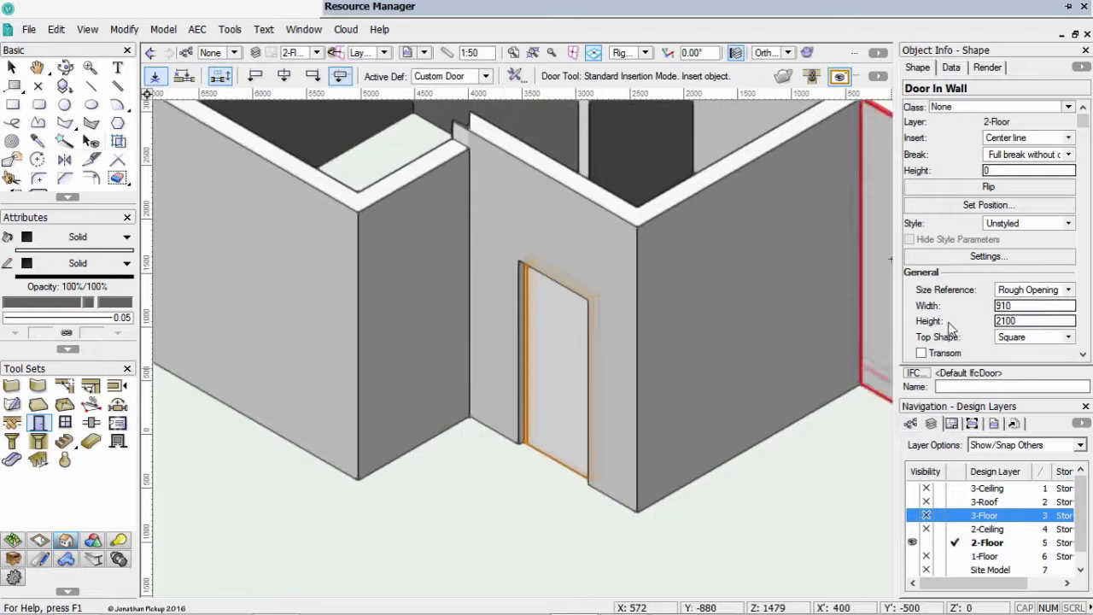
Set the door's size reference to Leaf Size and its width to 810
left_click(1055, 291)
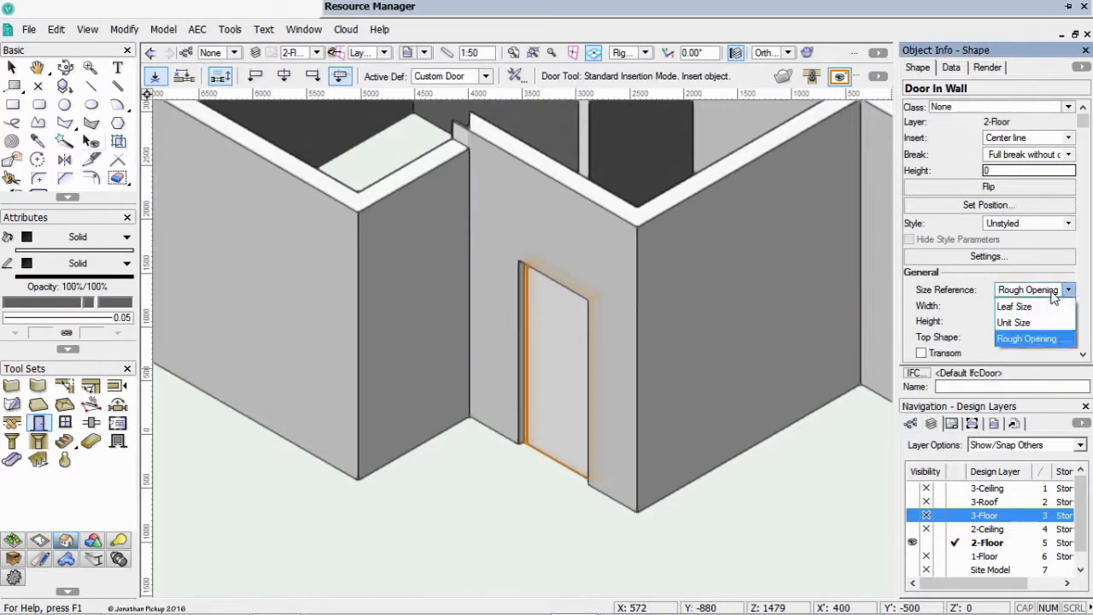
left_click(1033, 305)
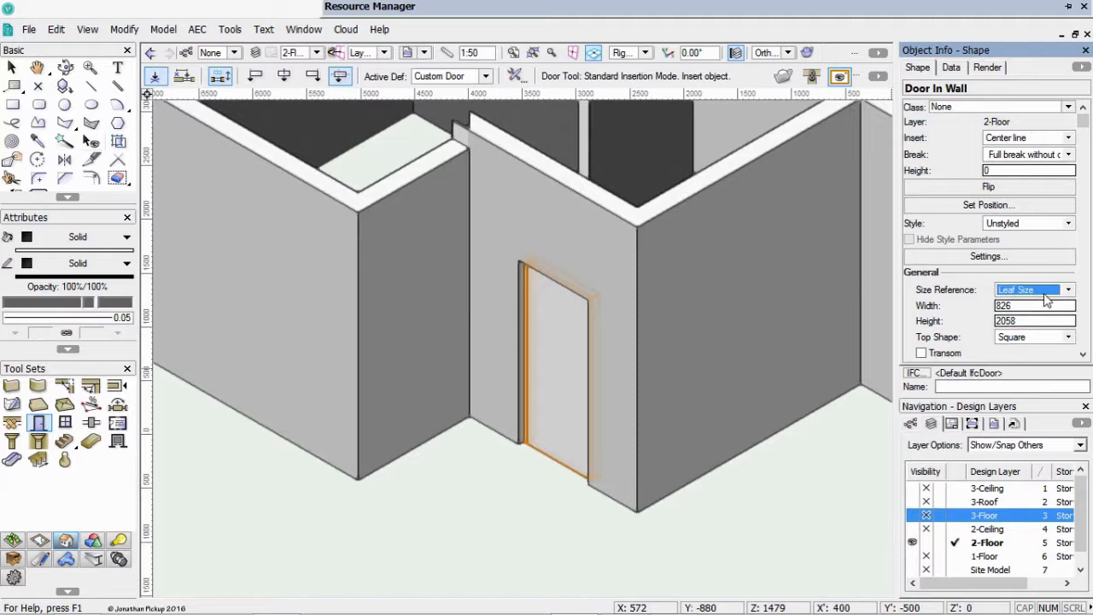
left_click(1057, 293)
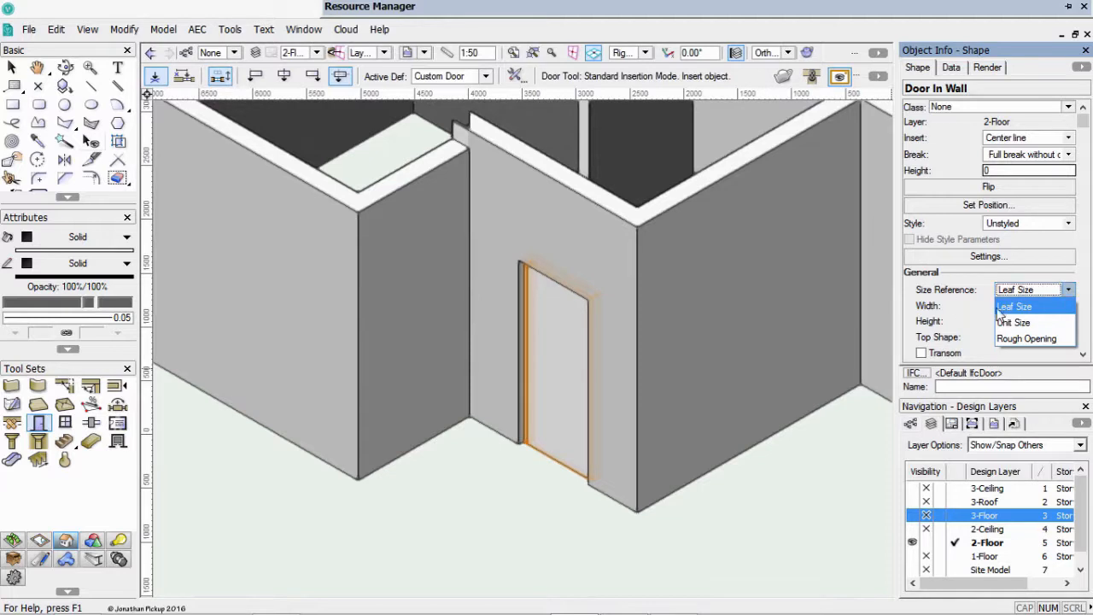
left_click(1021, 309)
key("Tab")
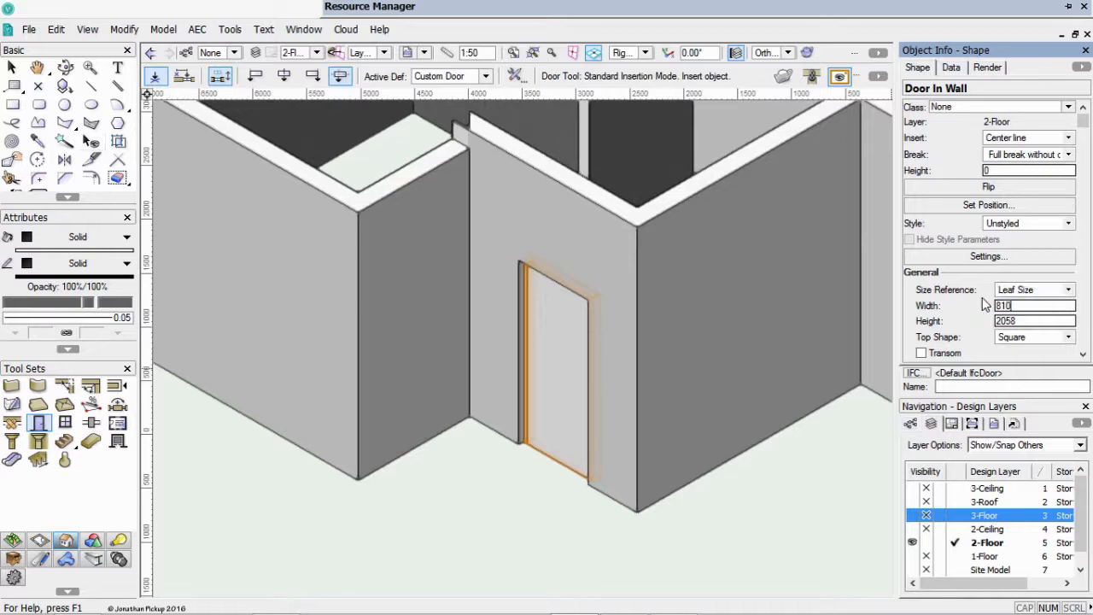
key("Return")
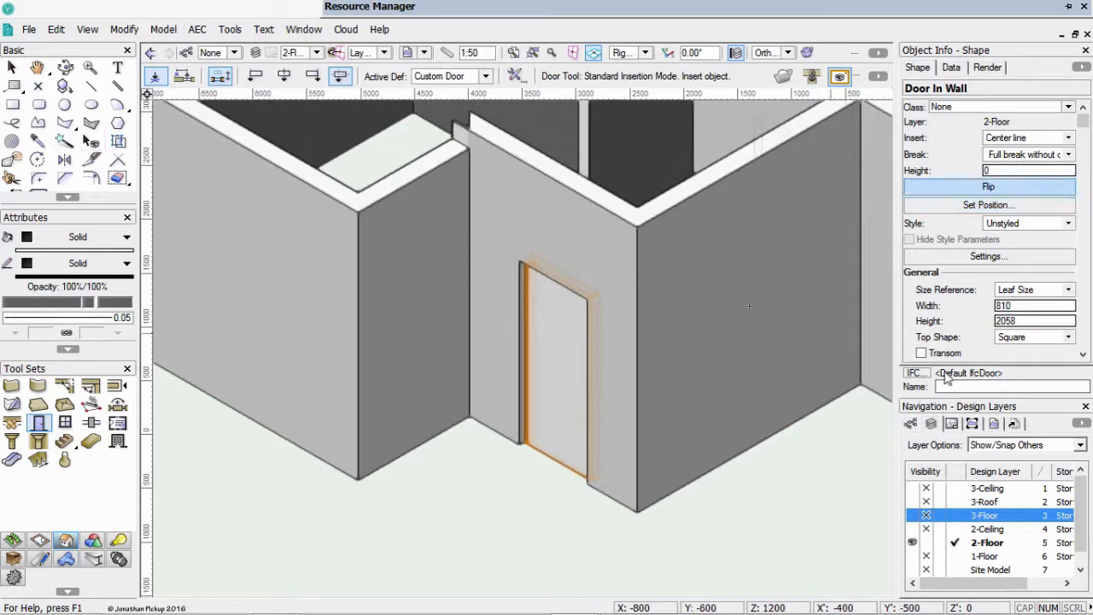
Include the door on the schedule and show its ID tag in 3D
left_click(1086, 407)
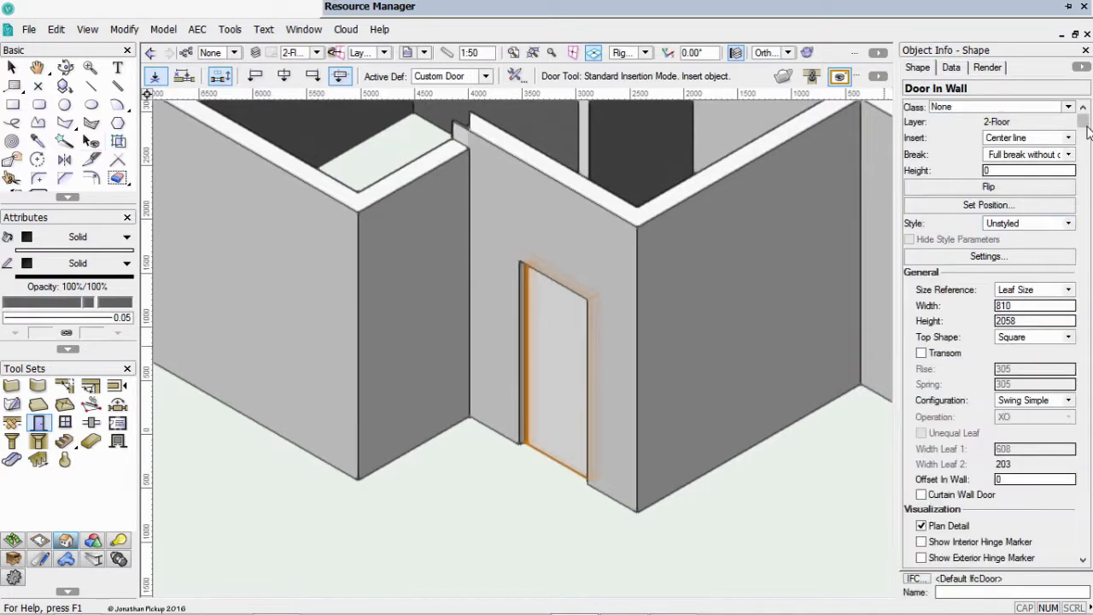
left_click_drag(1083, 125, 1072, 190)
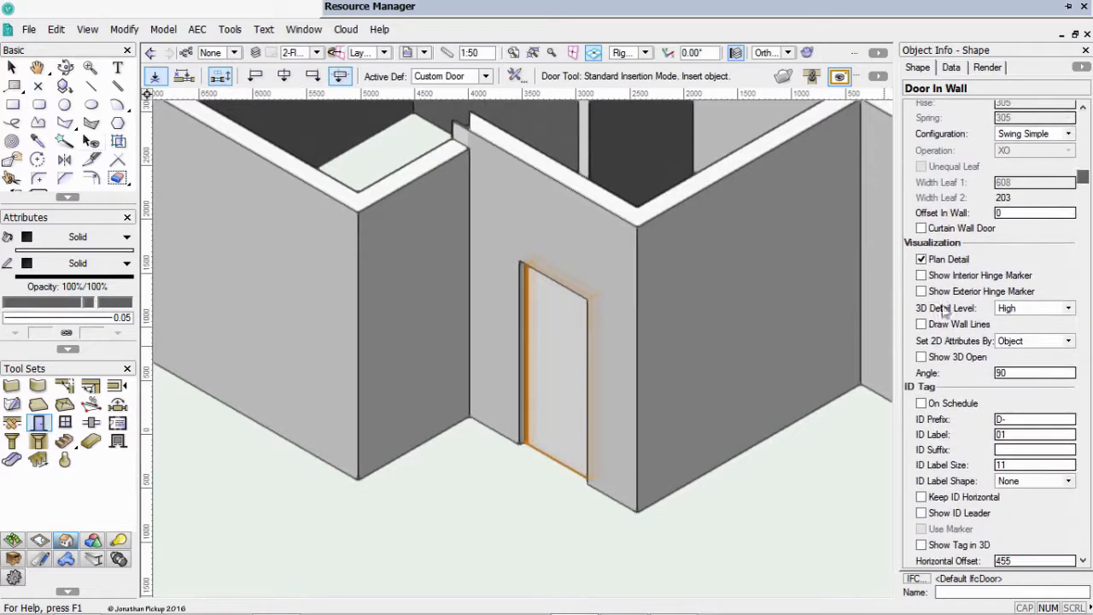
left_click(921, 404)
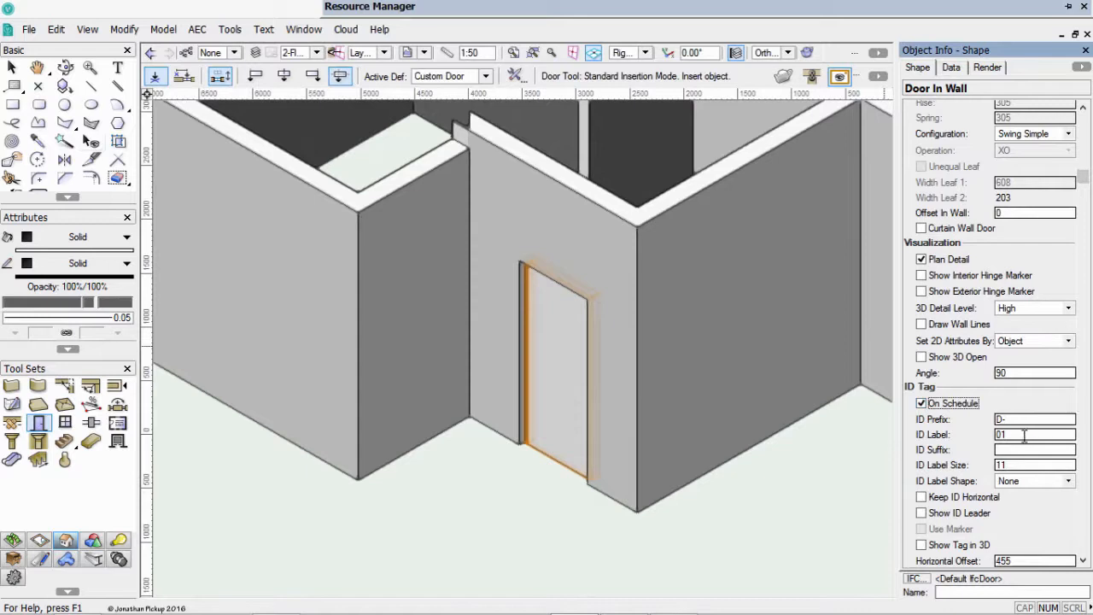
left_click(954, 546)
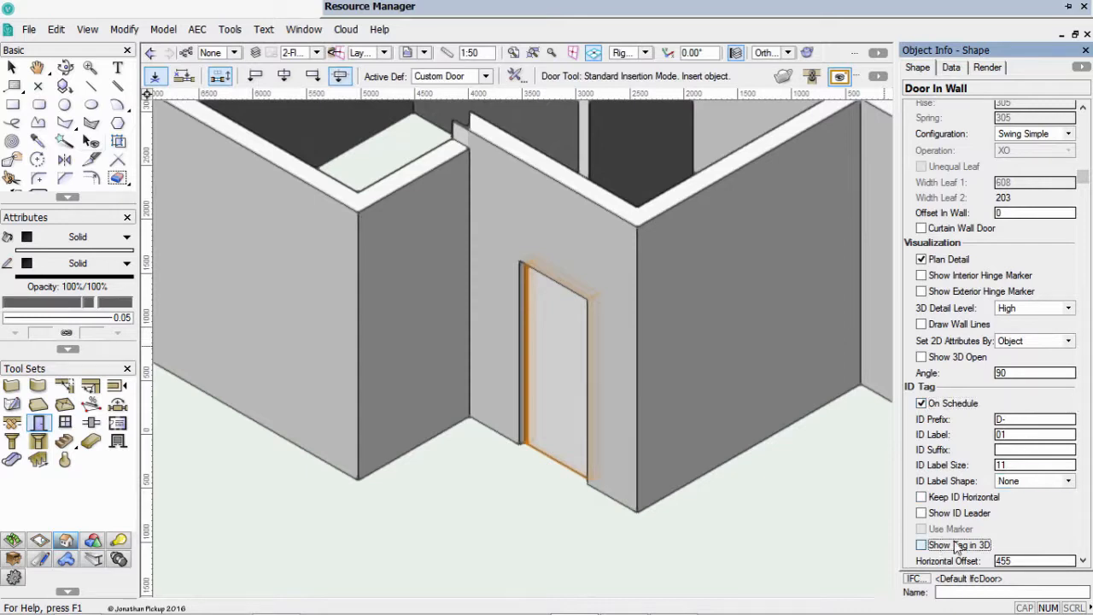
Set the door's ID label size to 7 and its ID label shape to Hexagon
left_click(1055, 483)
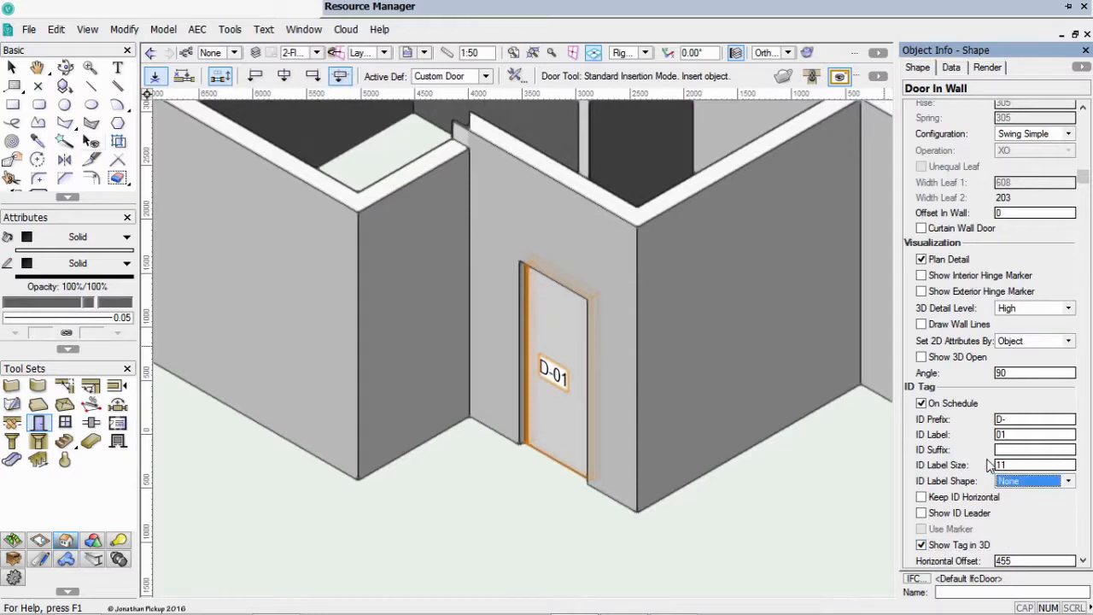
left_click(1005, 465)
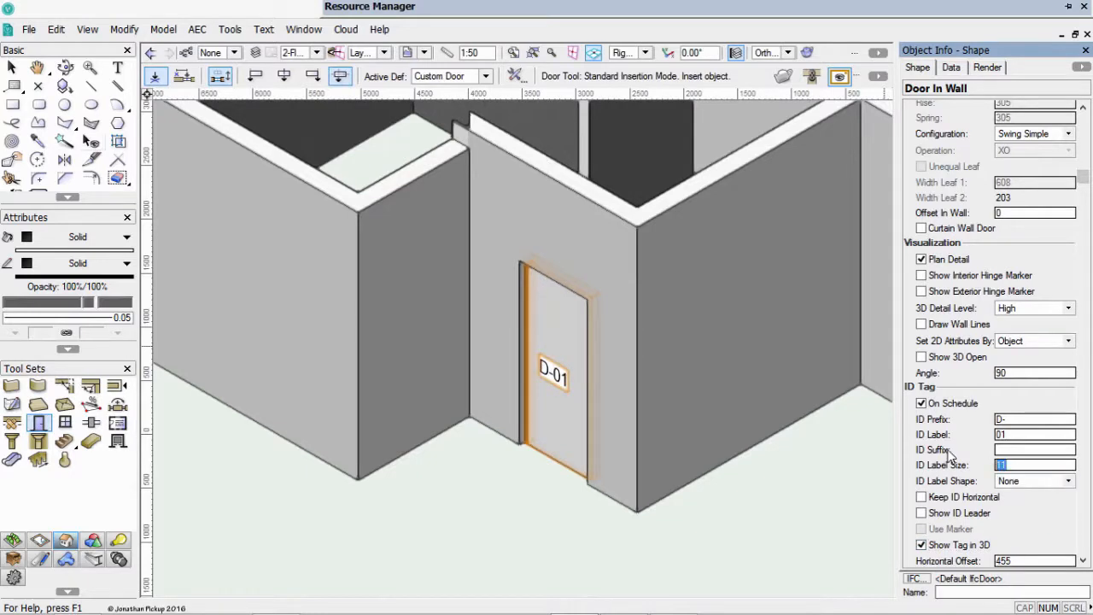
left_click(1027, 483)
left_click(1054, 485)
left_click(1055, 497)
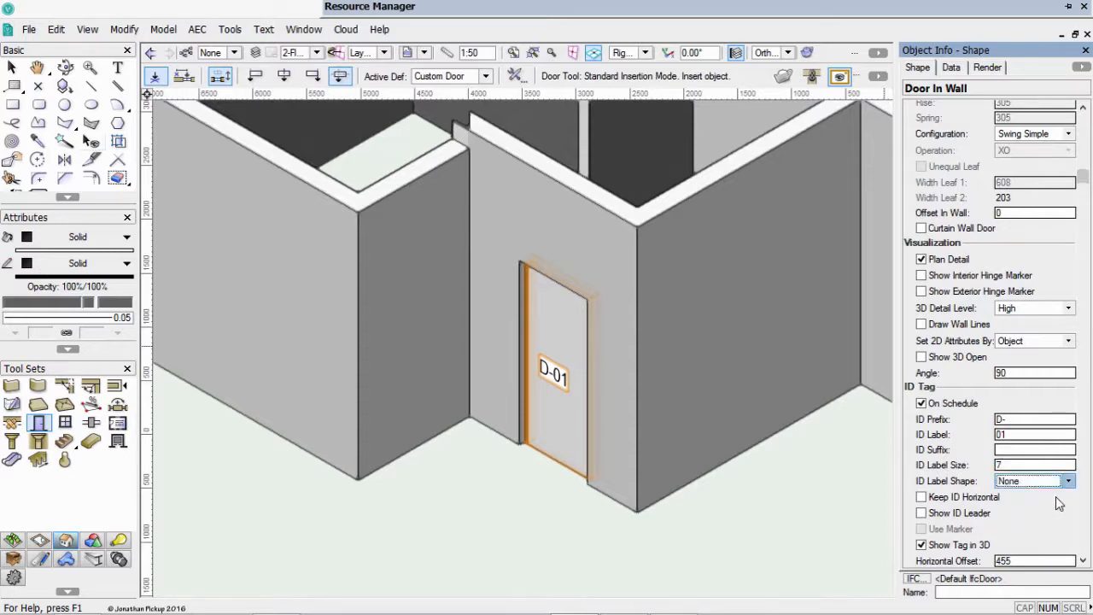
left_click(1068, 484)
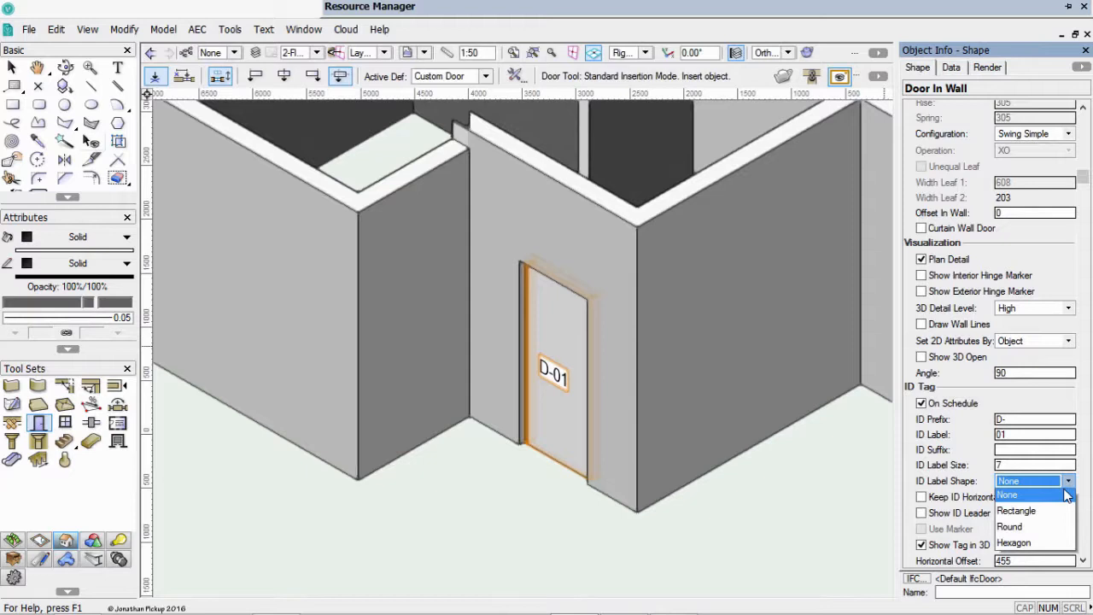
left_click(1016, 551)
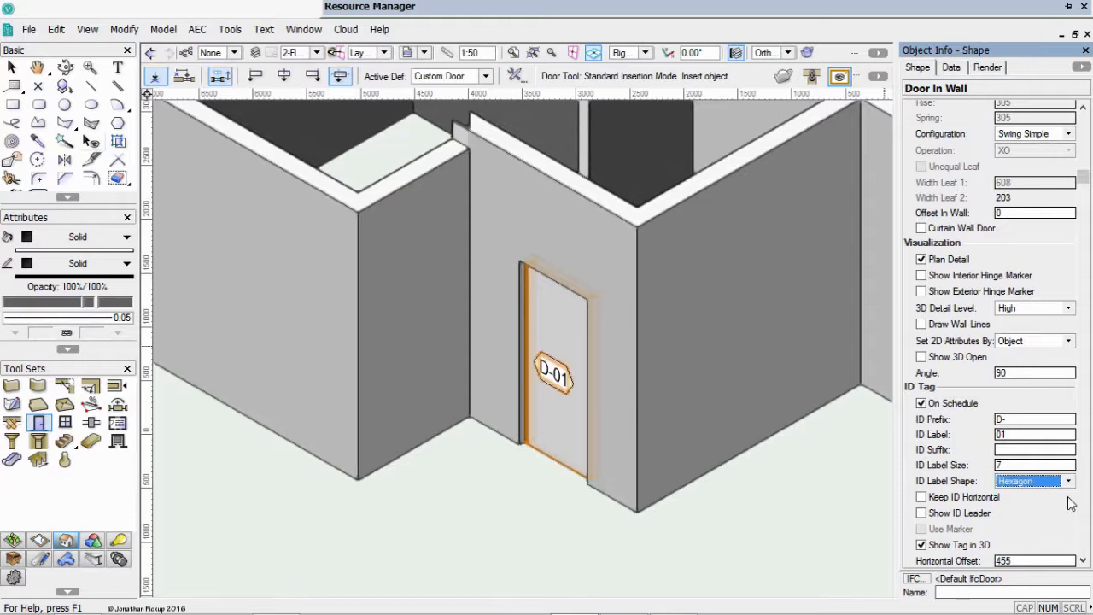
Turn on Use Wall Depth for the door's jamb
scroll(1036, 349, "down", 1)
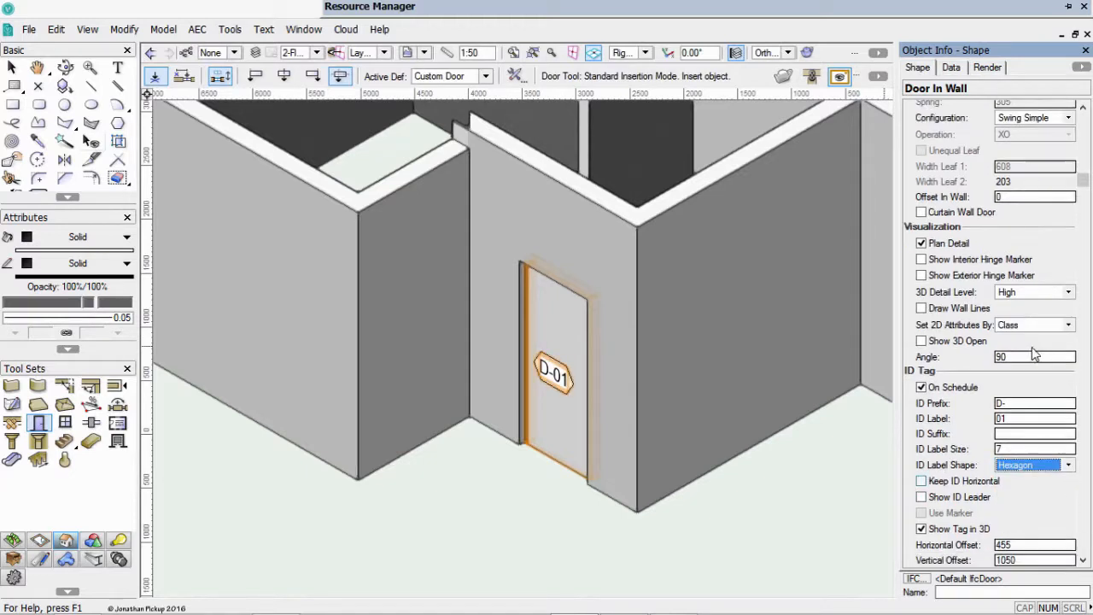
scroll(1088, 174, "down", 1)
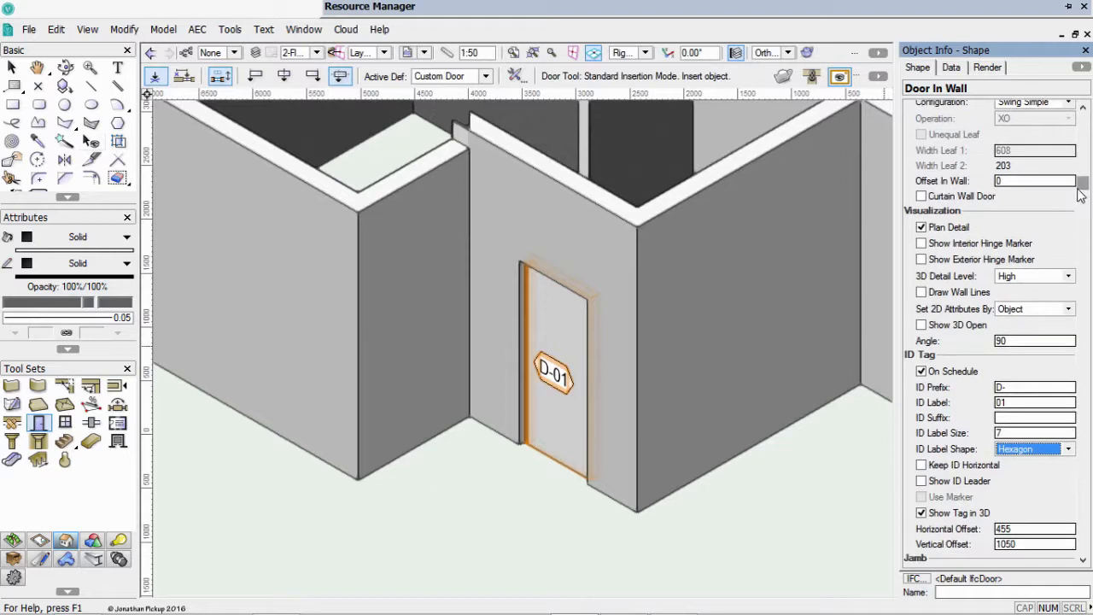
left_click_drag(1088, 186, 1085, 256)
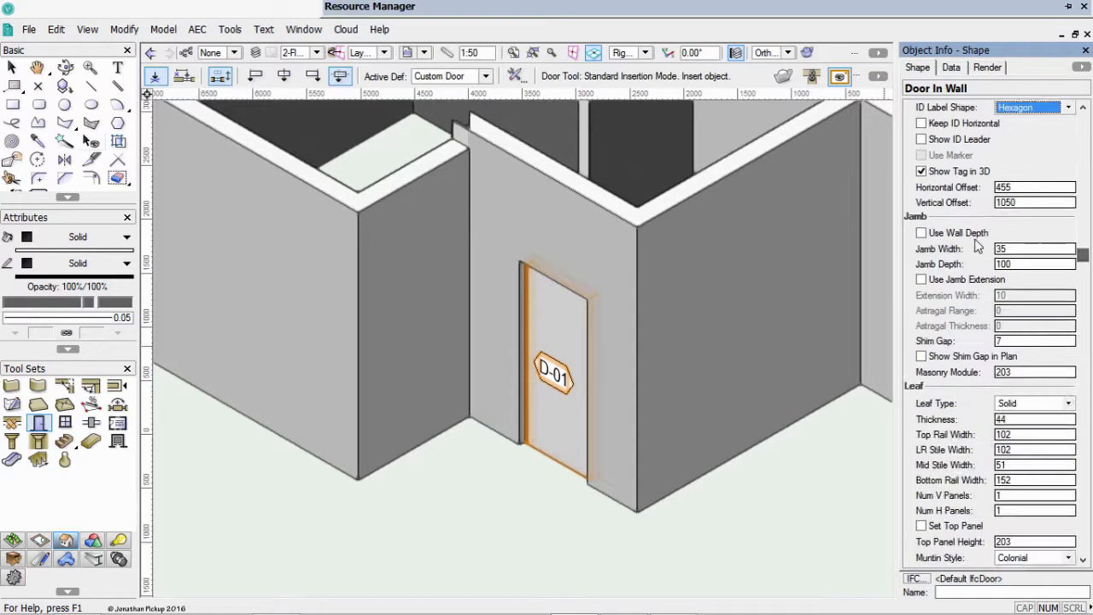
left_click(933, 236)
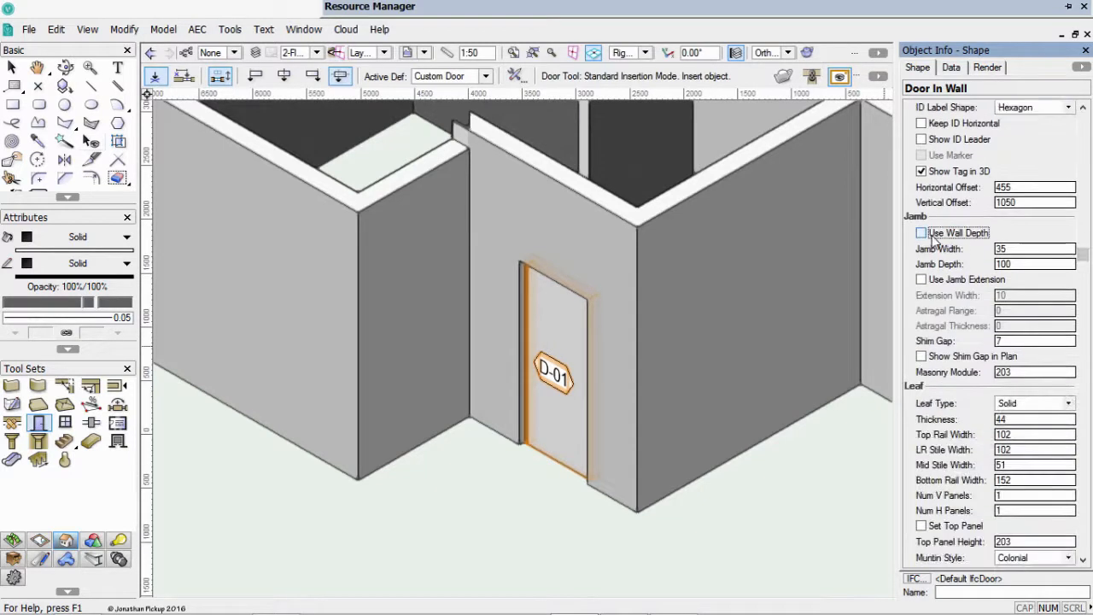
Turn on Use Wall Depth for the door's jamb and set the jamb width to 25
left_click(932, 238)
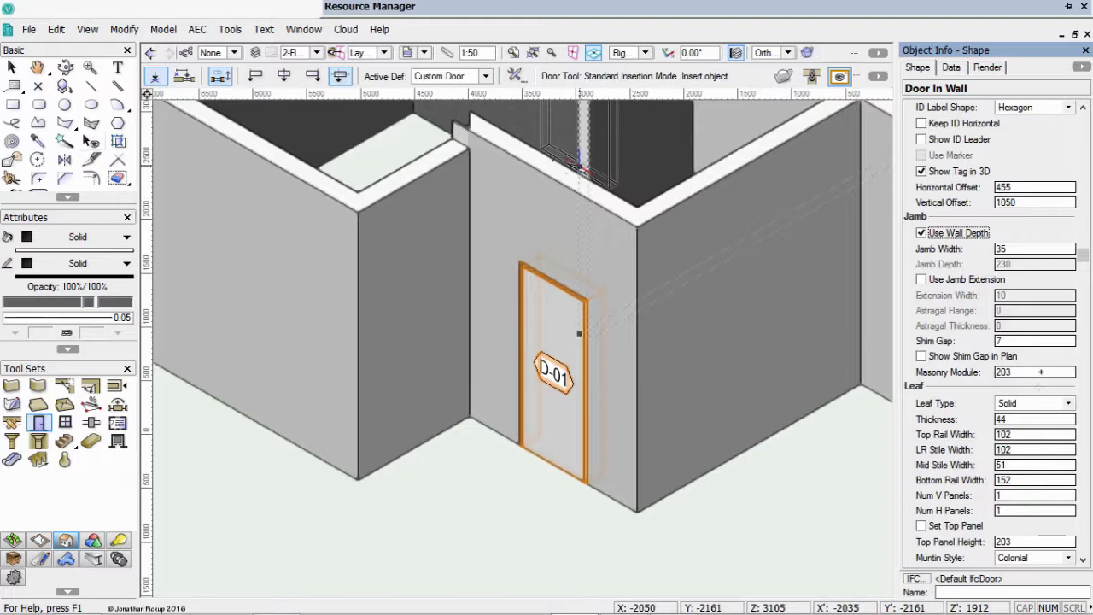
double_click(1016, 248)
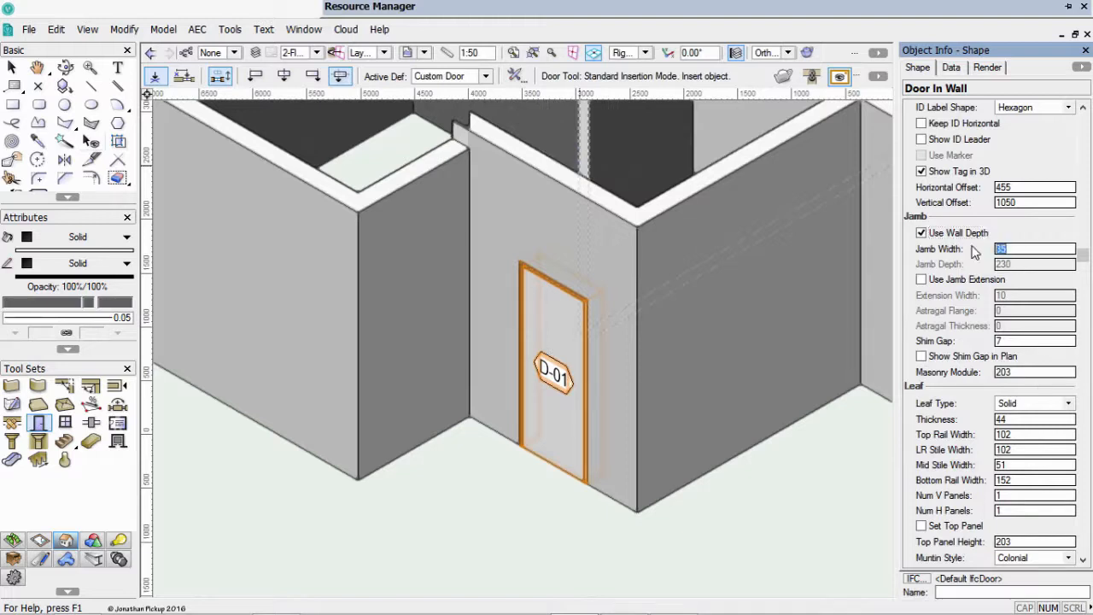
type("250")
key("Tab")
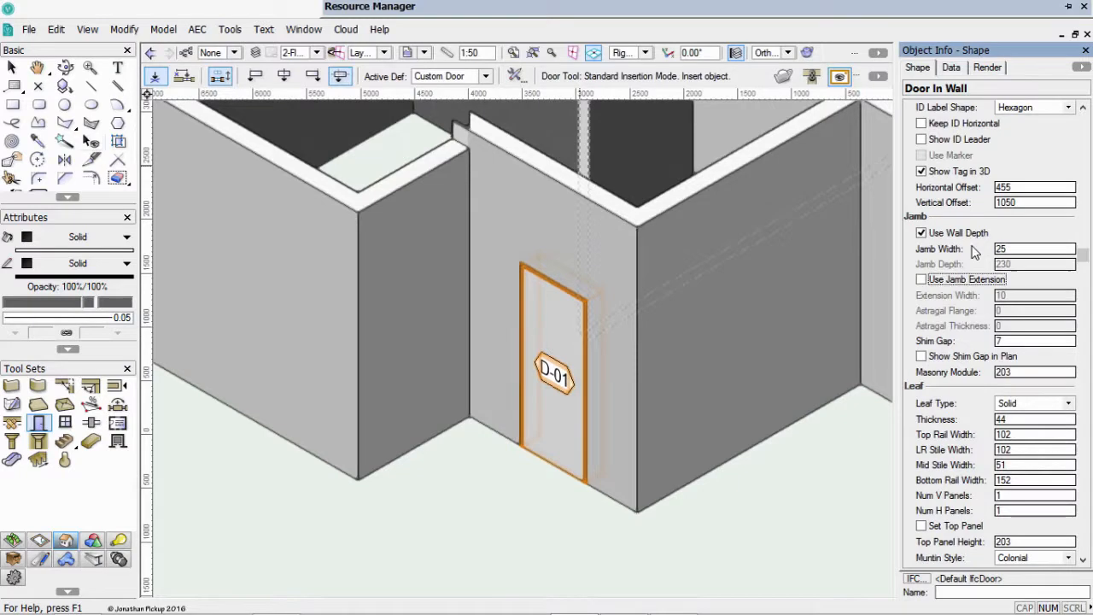
Try the Glass leaf type on the door
left_click(1043, 408)
left_click(1037, 419)
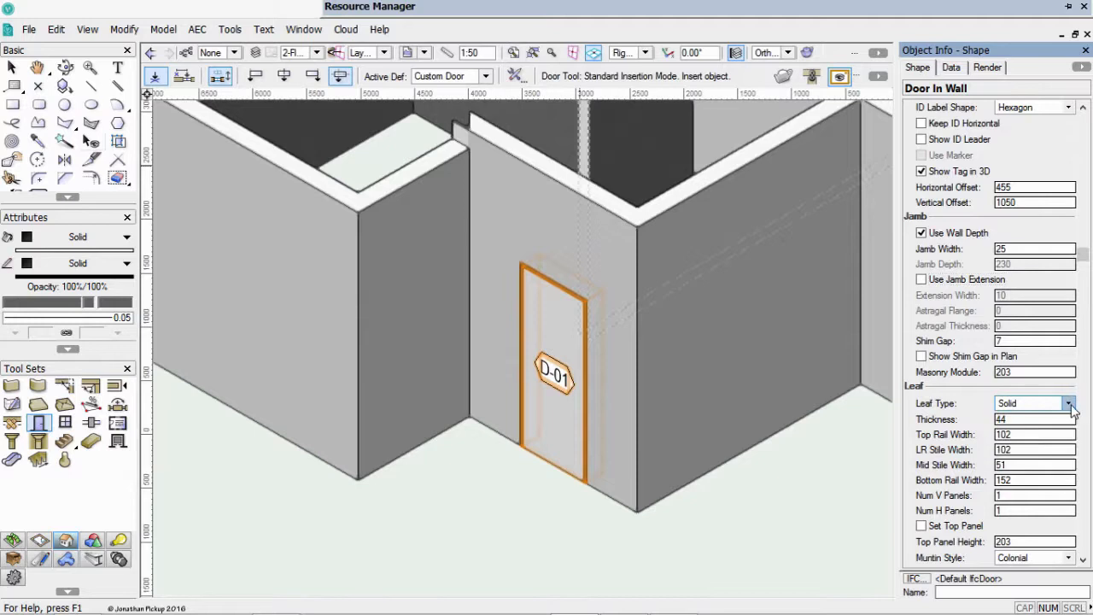
left_click(1069, 404)
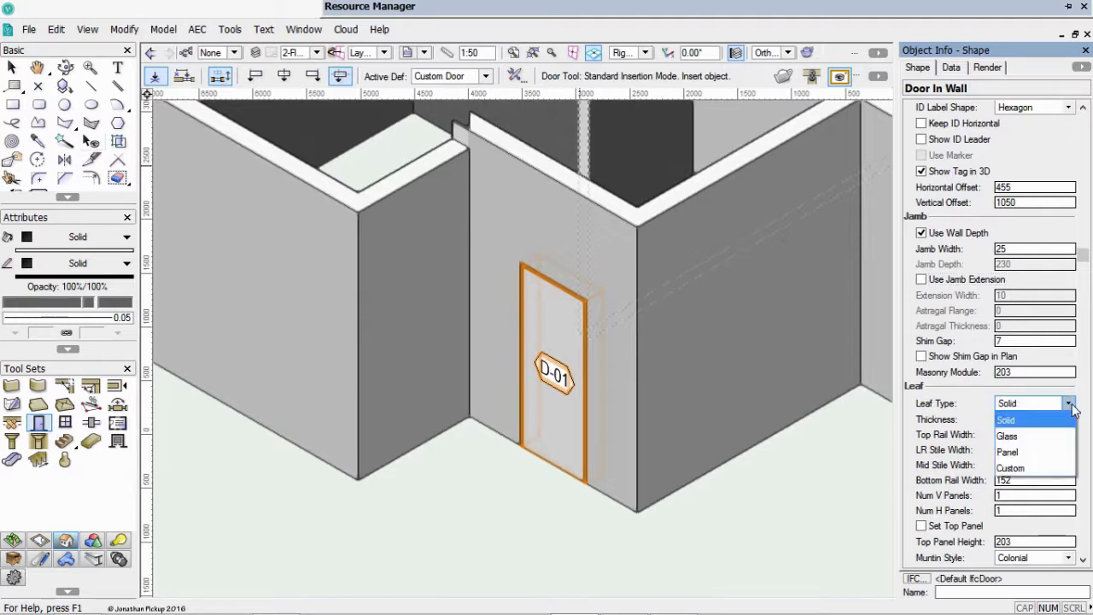
left_click(1021, 437)
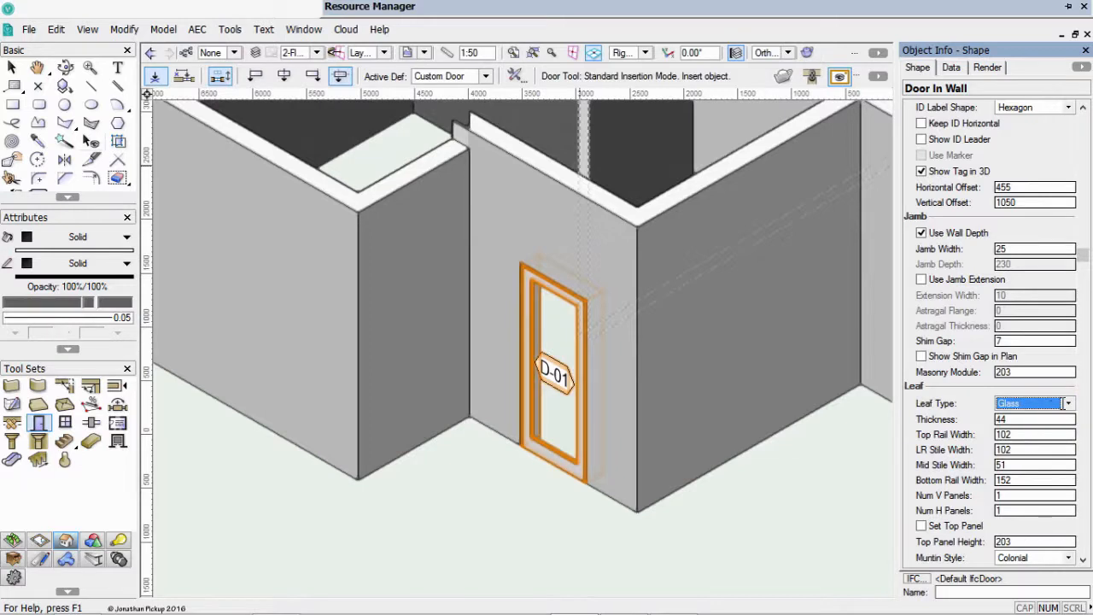
Return the door's leaf type to Solid
left_click(1071, 403)
left_click(1070, 404)
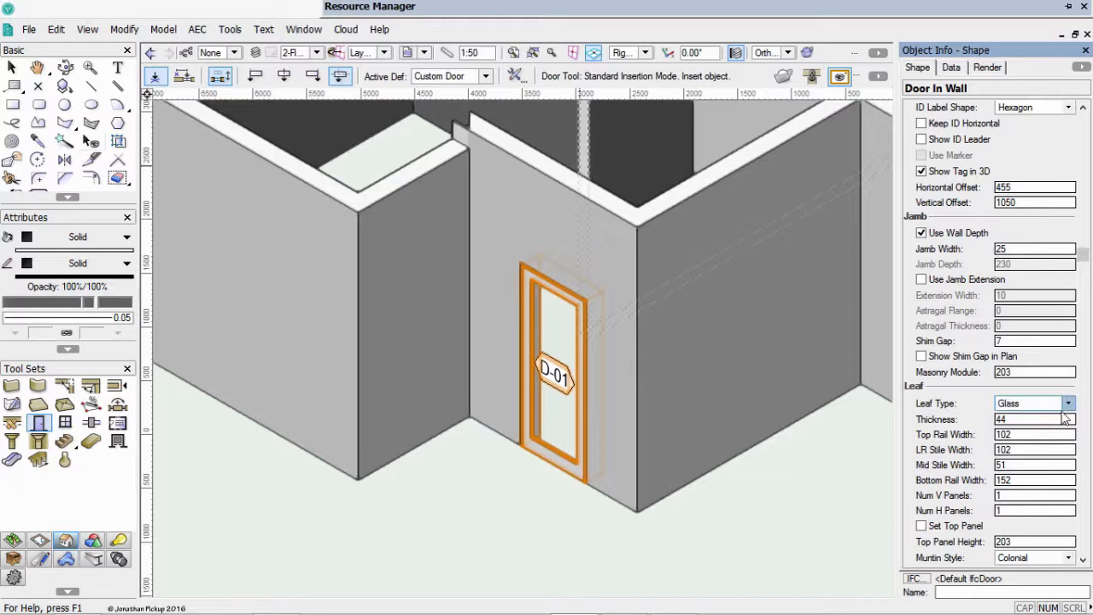
left_click(1068, 406)
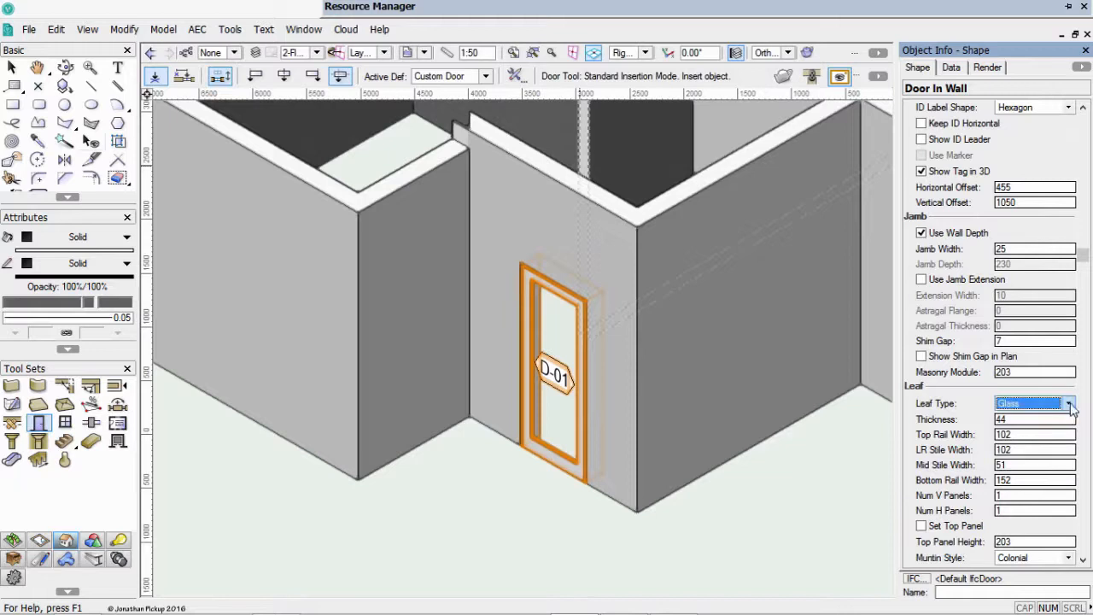
left_click(1028, 422)
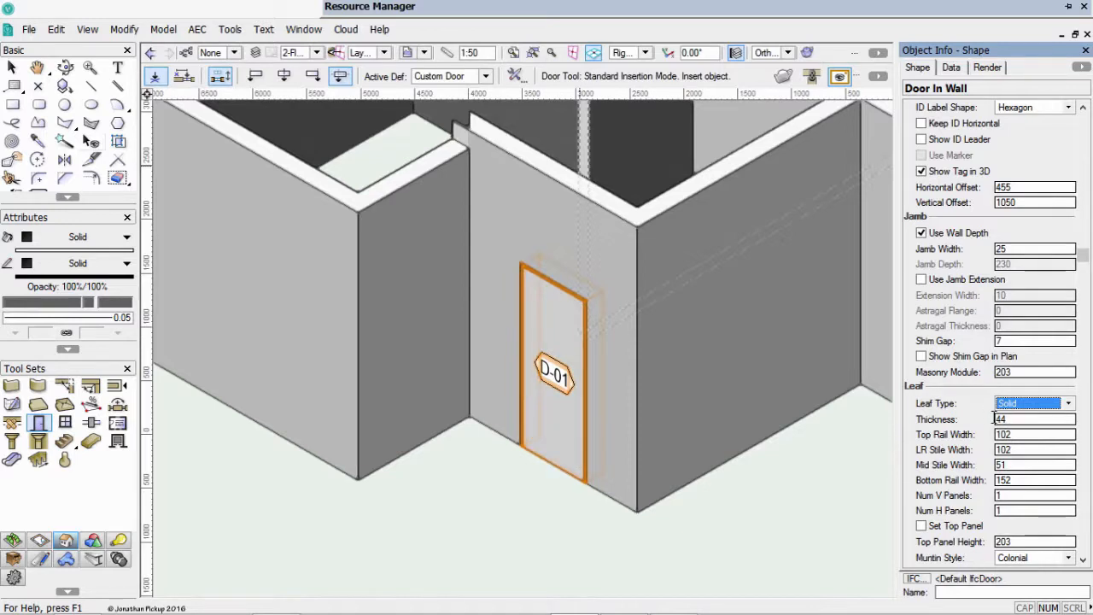
Include vision panels in the door leaf
key("Tab")
left_click(1039, 466)
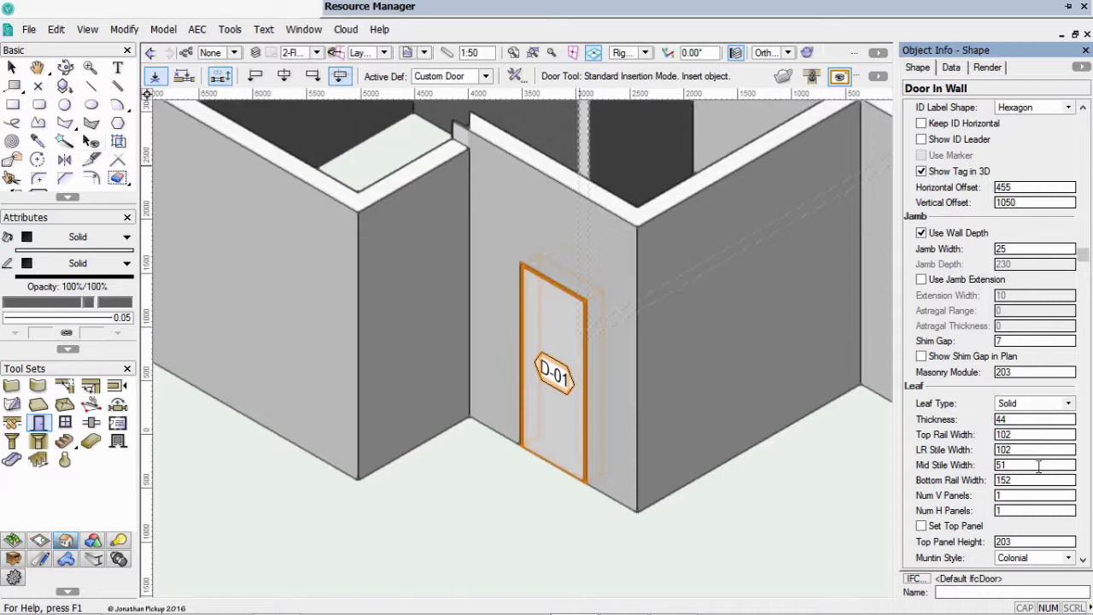
left_click(1083, 560)
scroll(1084, 560, "down", 5)
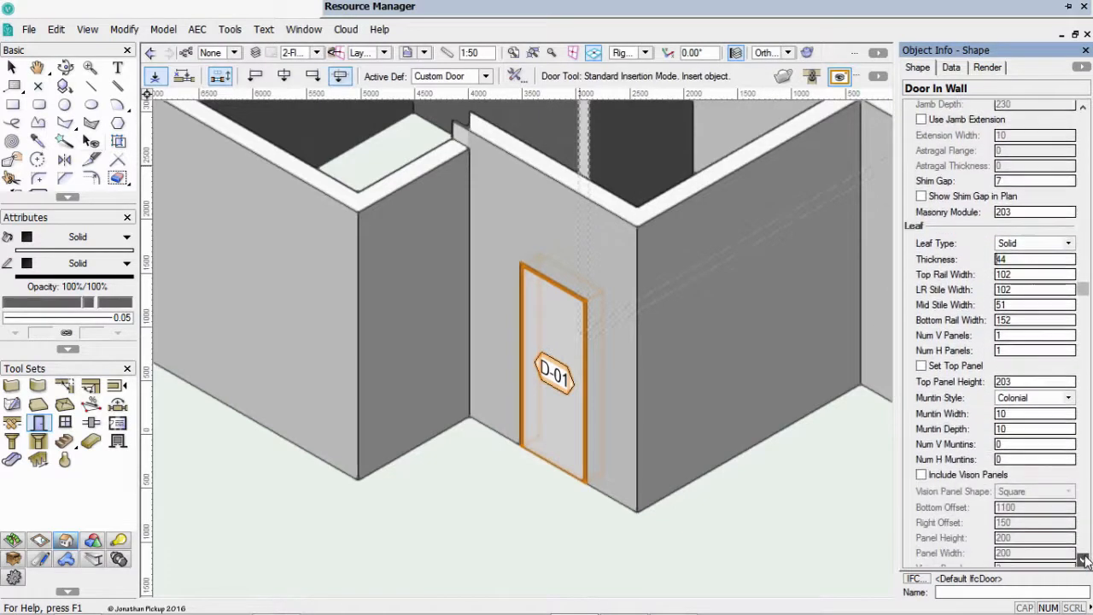
left_click(926, 411)
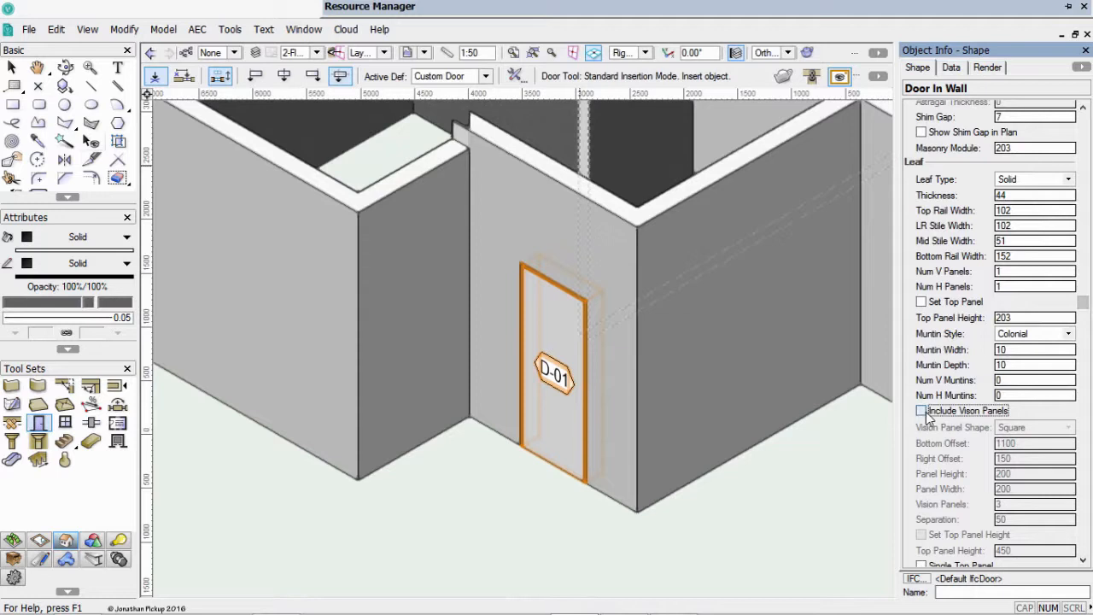
left_click(922, 411)
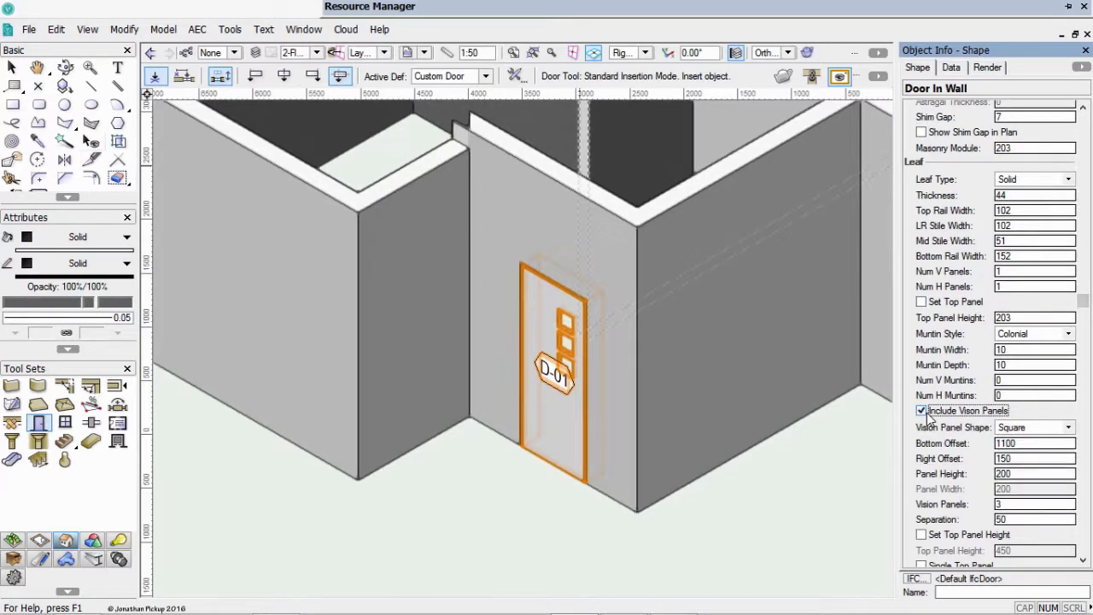
Include side lights on the door with a left light width of 200 and a right light width of 0
left_click(1083, 561)
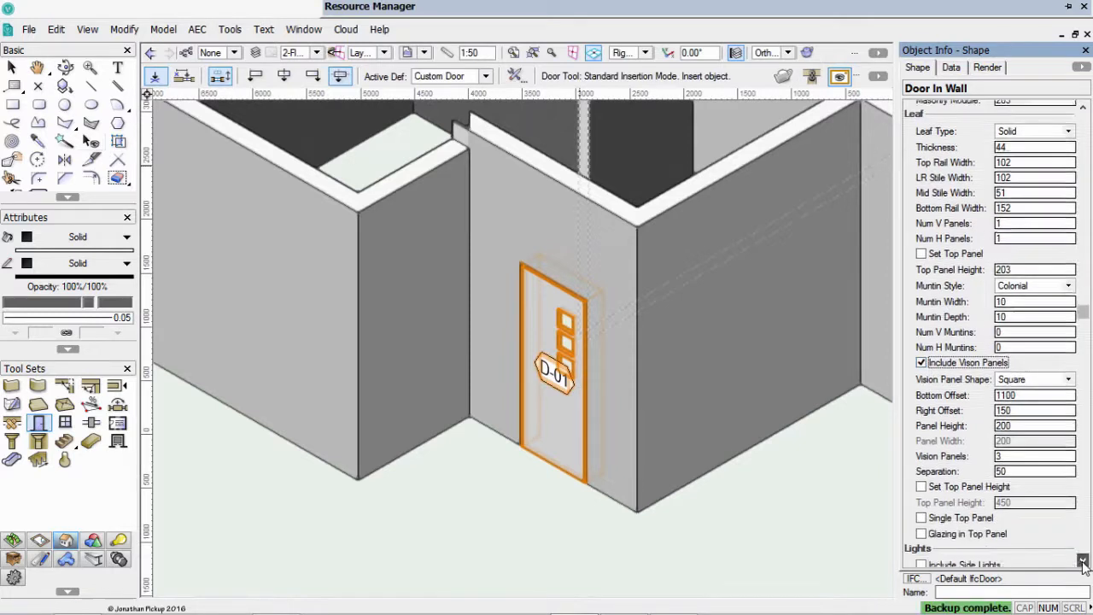
scroll(1083, 555, "down", 4)
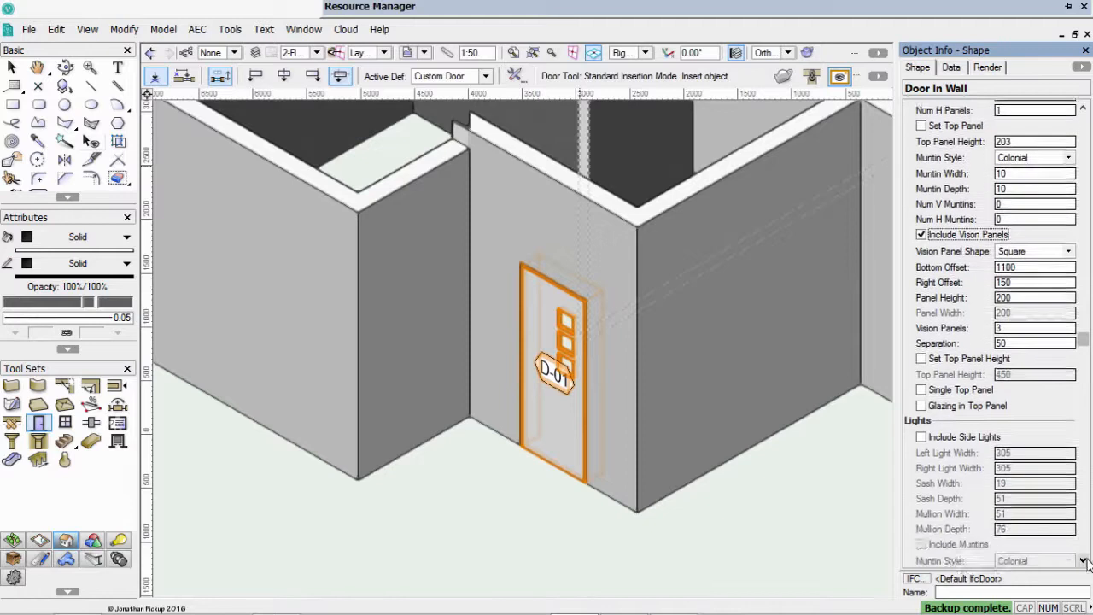
left_click(943, 408)
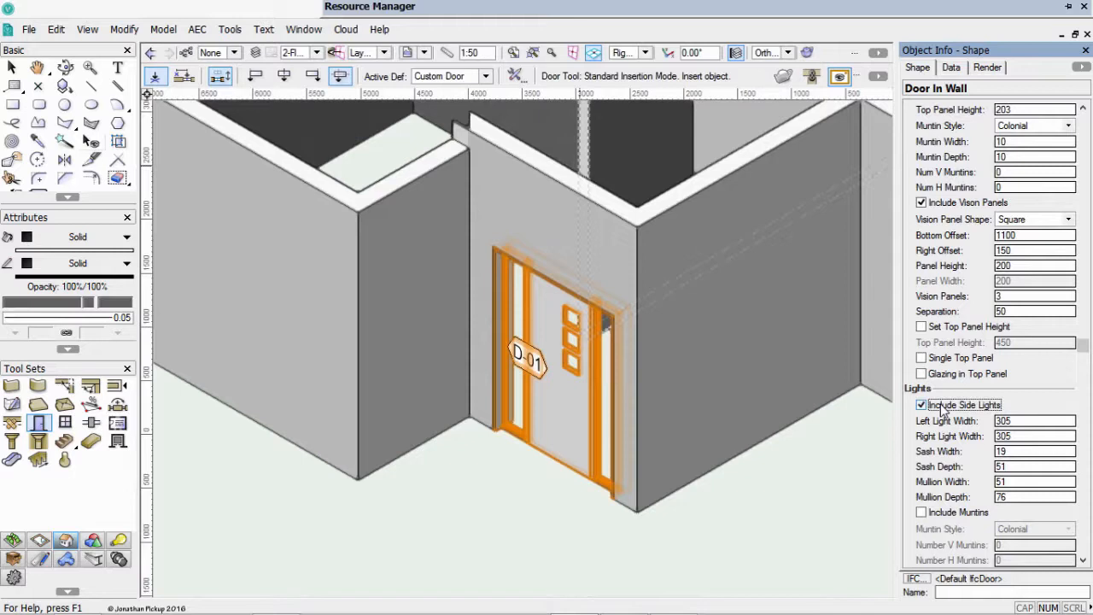
key("Tab")
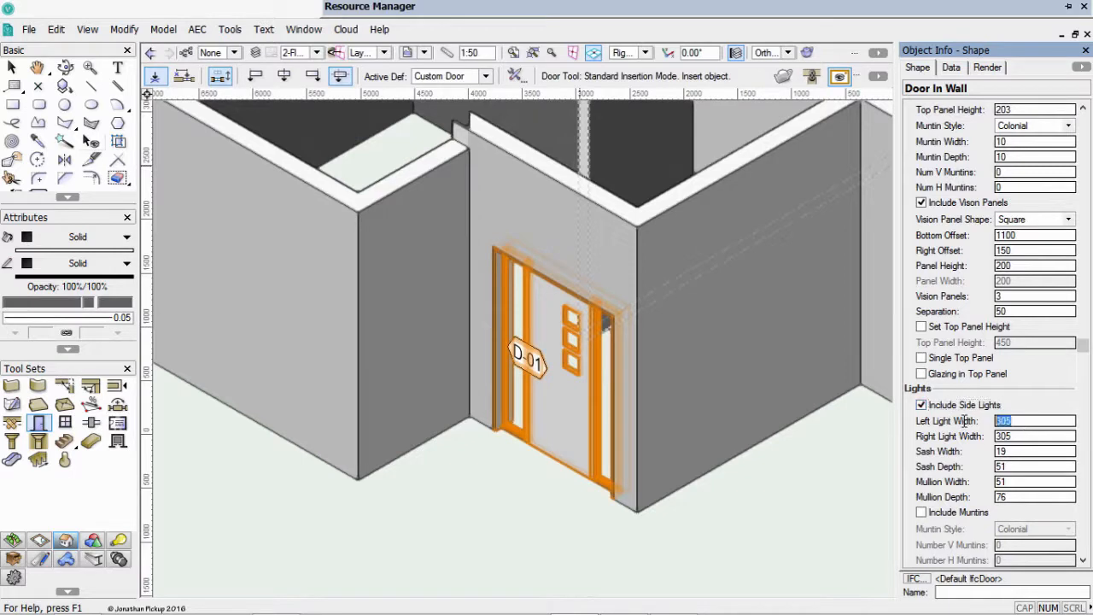
key("Tab")
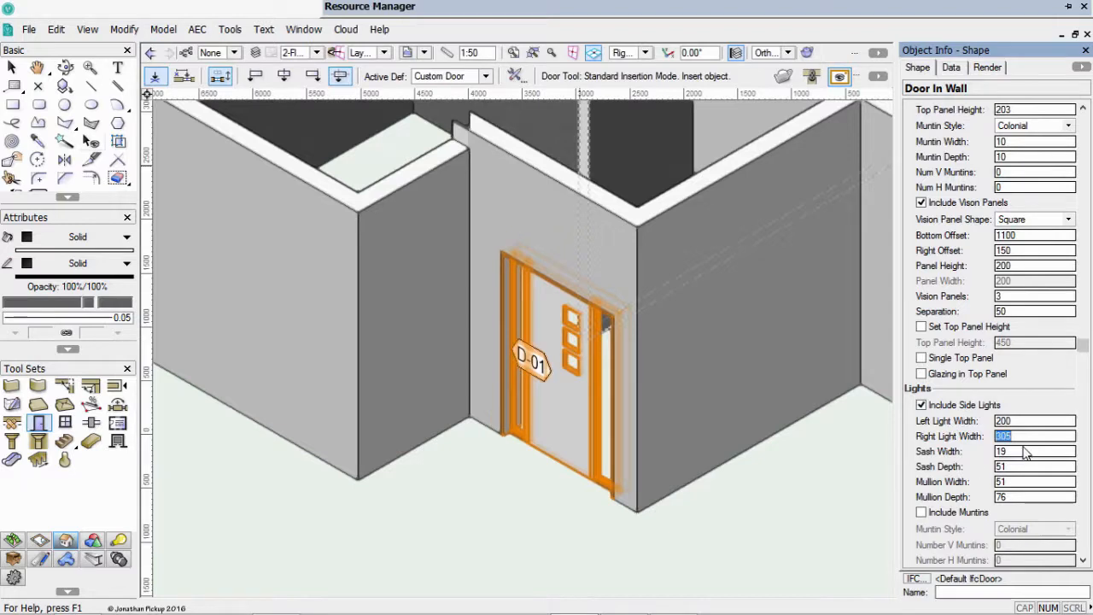
type("0")
key("Tab")
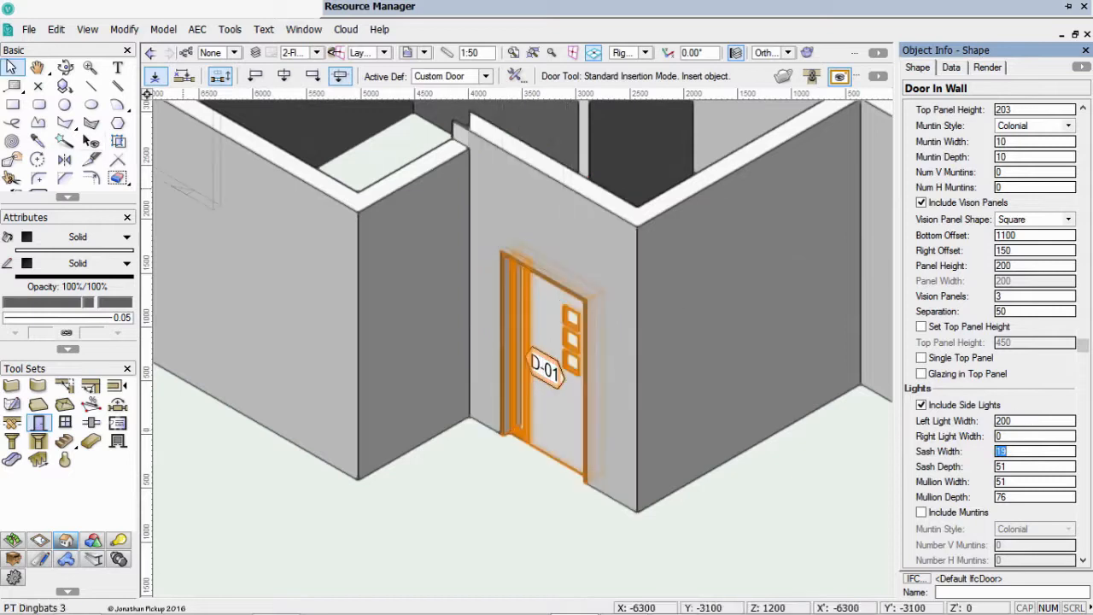
left_click(13, 69)
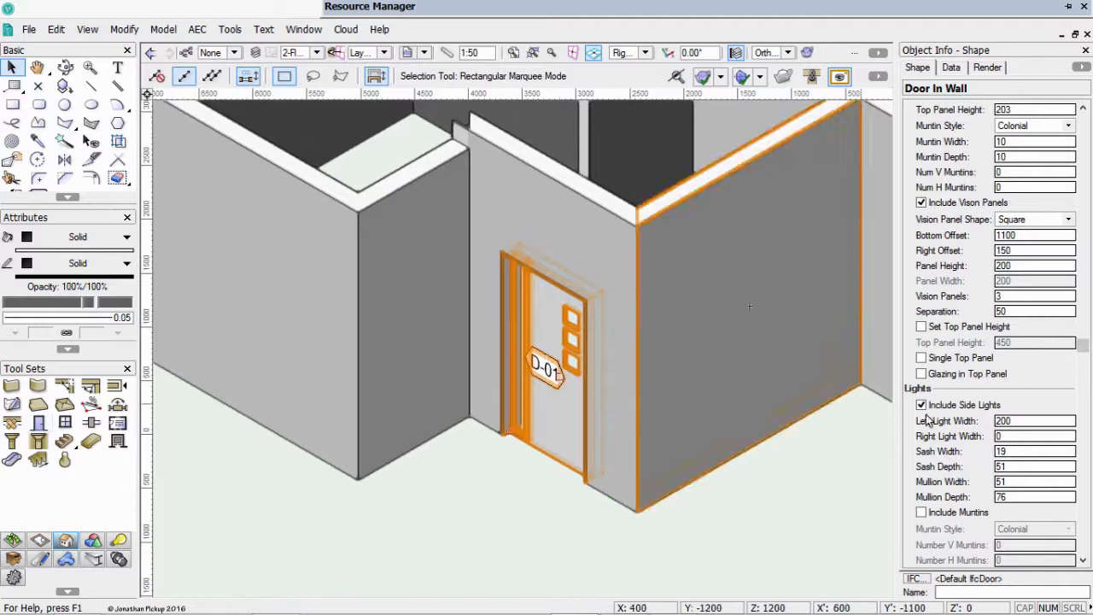
Include exterior trim on the door and set the trim width to 150
left_click_drag(1089, 357, 1082, 419)
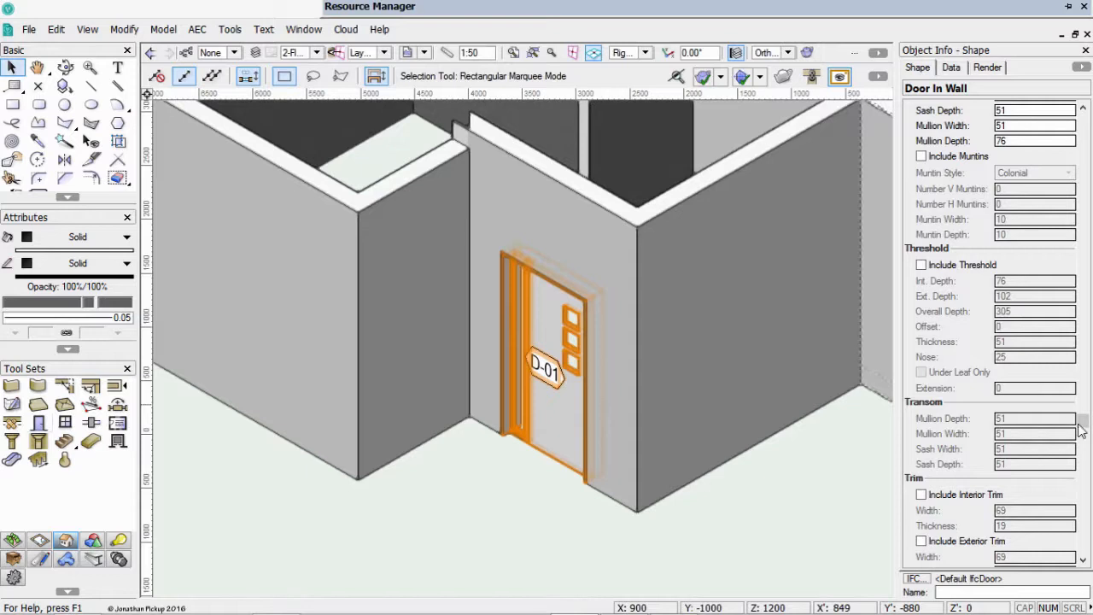
left_click_drag(1083, 419, 1083, 442)
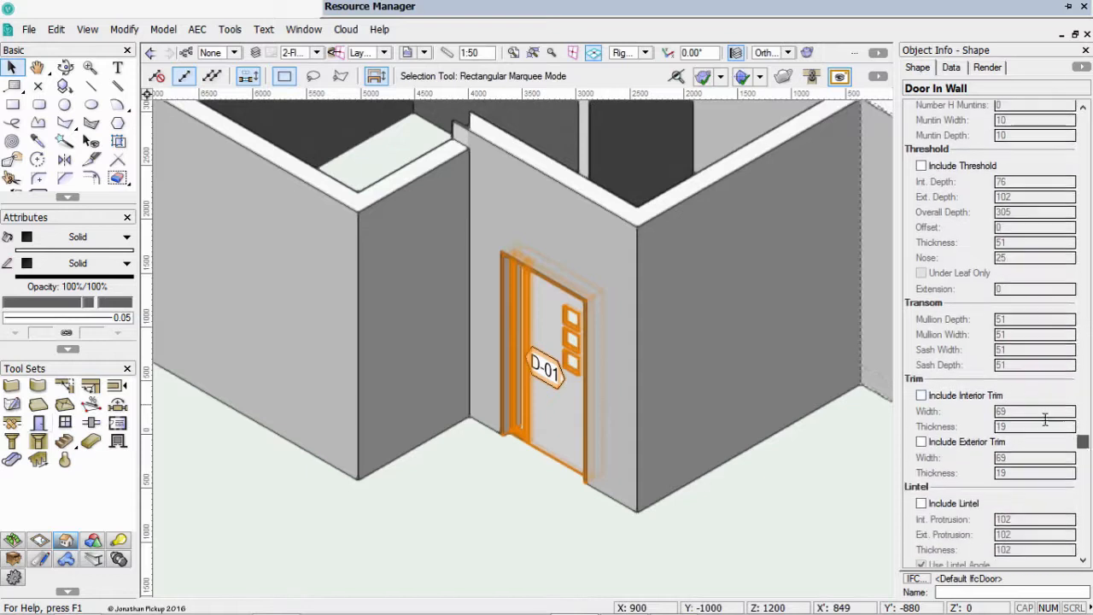
left_click(921, 441)
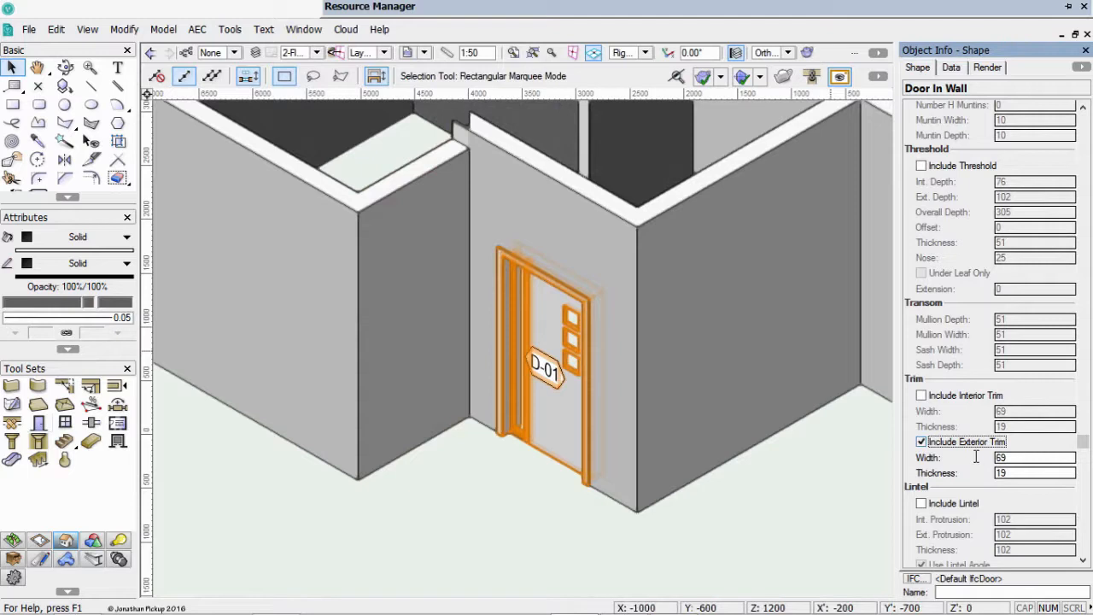
key("Tab")
type("150")
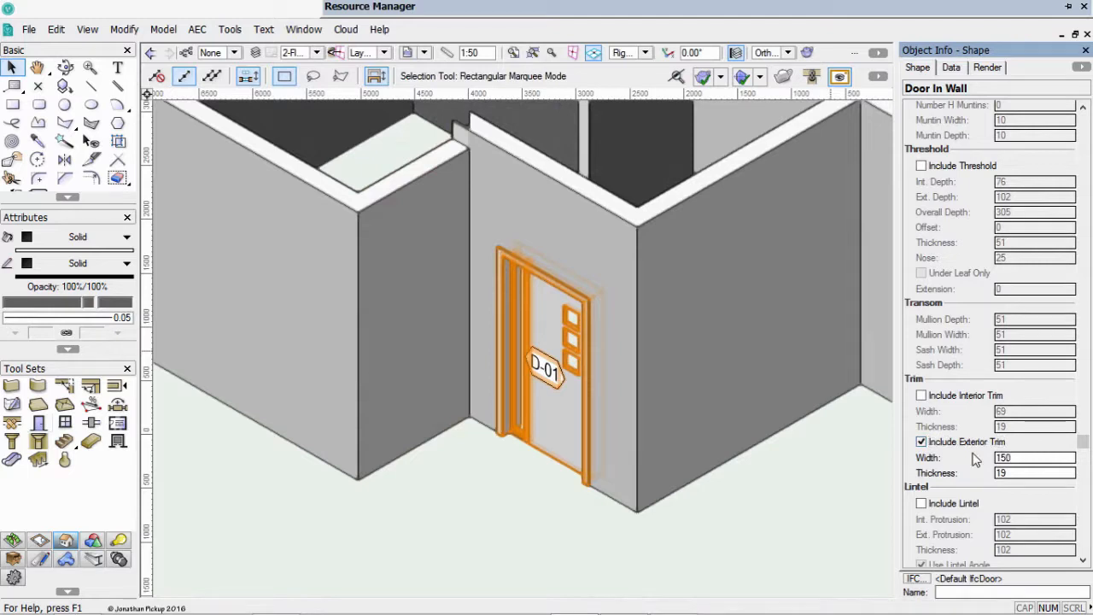
key("Tab")
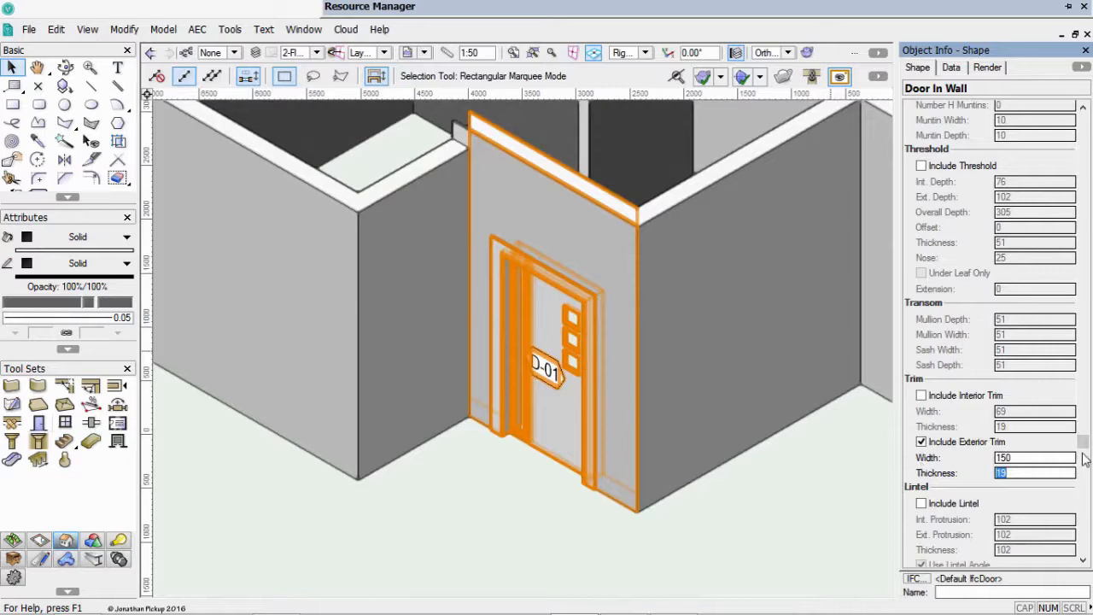
Create a new plug-in style from the unstyled door, storing it in a new symbol folder named Doors and Windows
left_click_drag(1083, 450, 1086, 472)
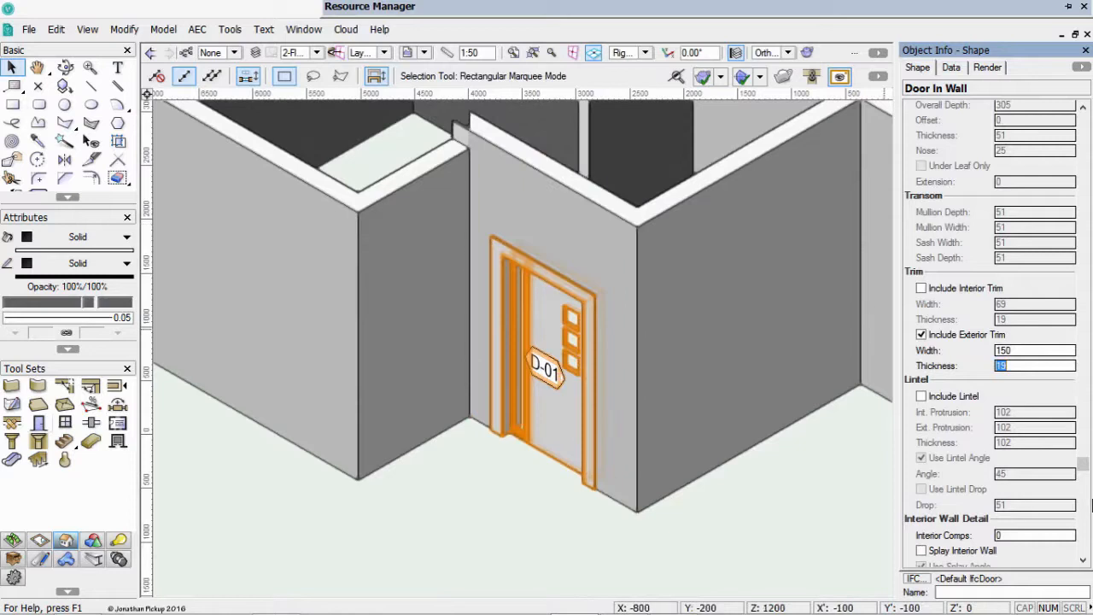
mouse_move(1083, 467)
left_mouse_down()
mouse_move(1082, 545)
mouse_move(1040, 107)
mouse_move(1010, 111)
left_mouse_up()
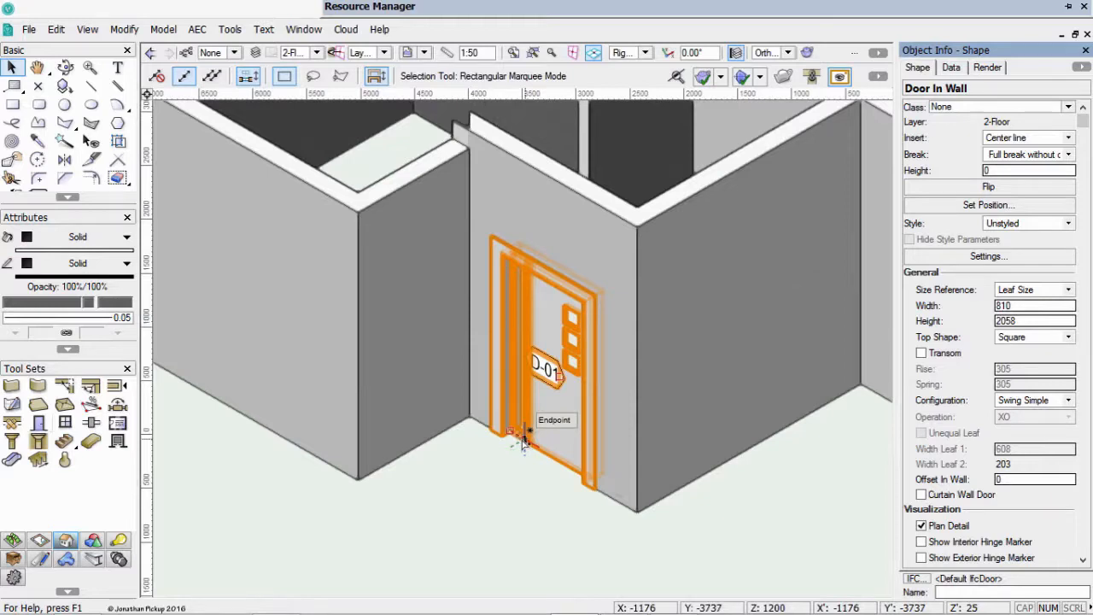
right_click(561, 331)
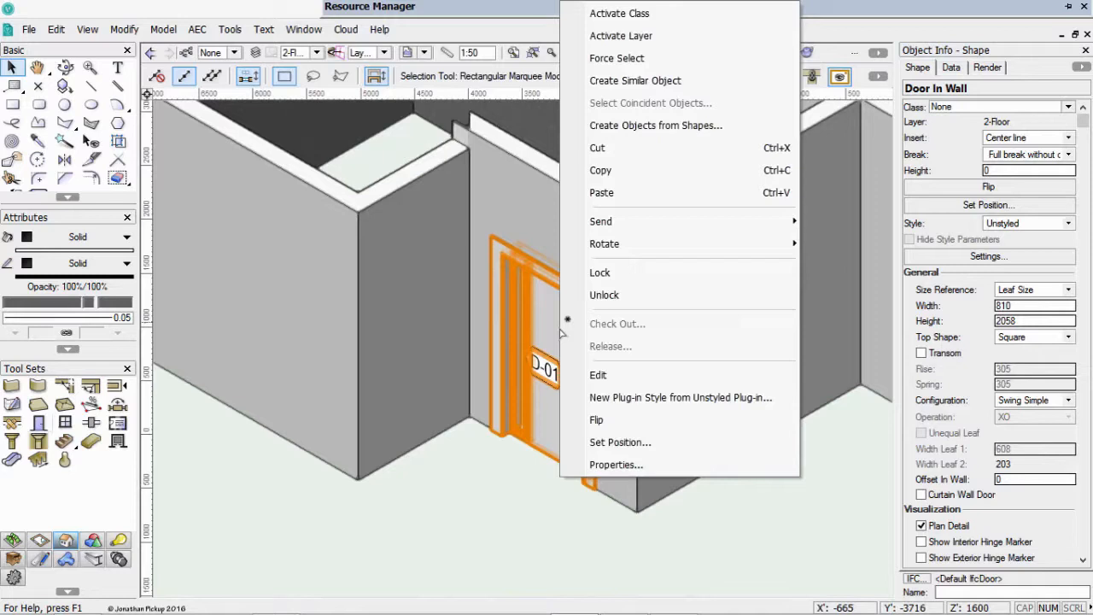
left_click(621, 402)
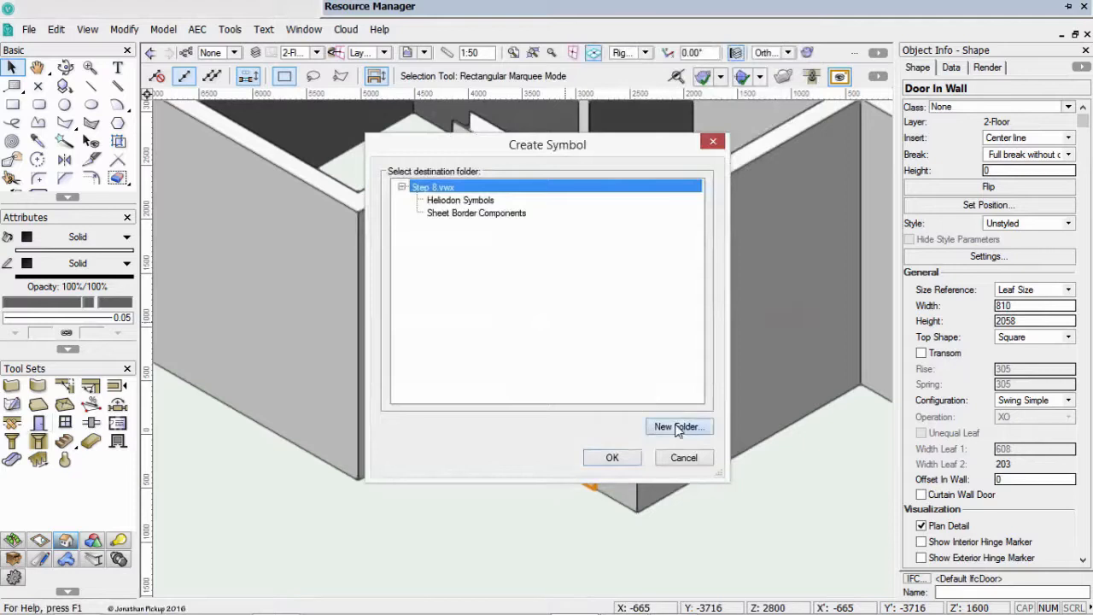
left_click(677, 426)
type("Do")
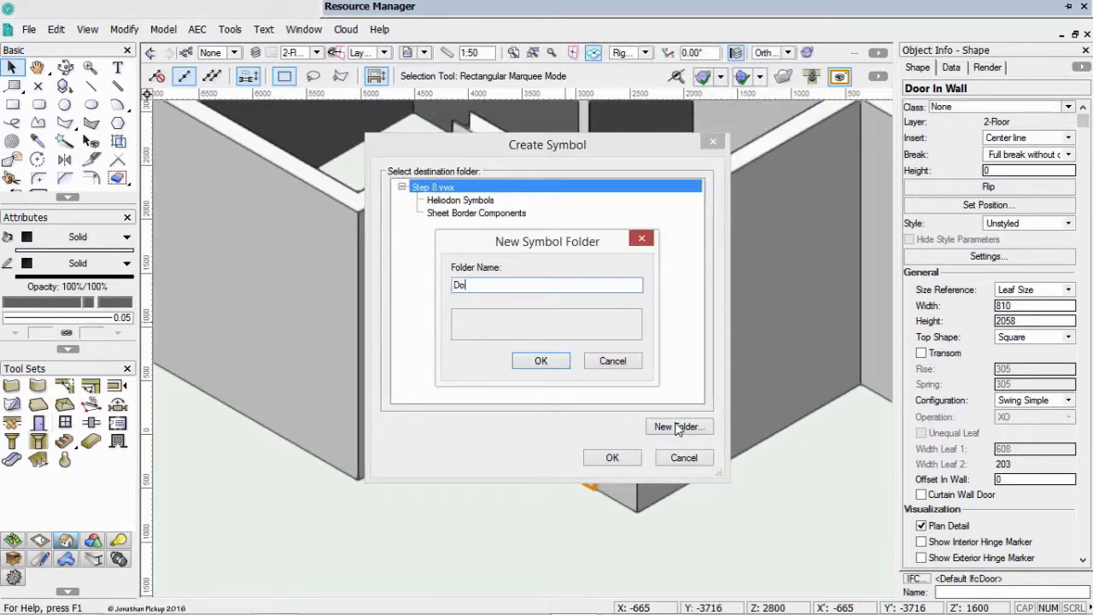
type("ors and Windows")
key("Return")
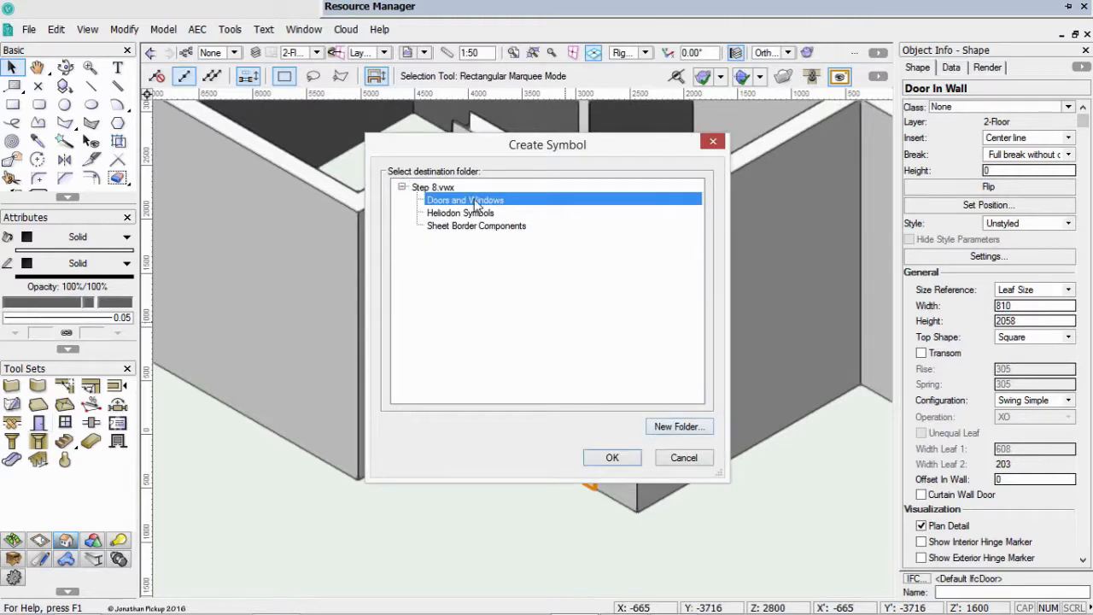
left_click(615, 455)
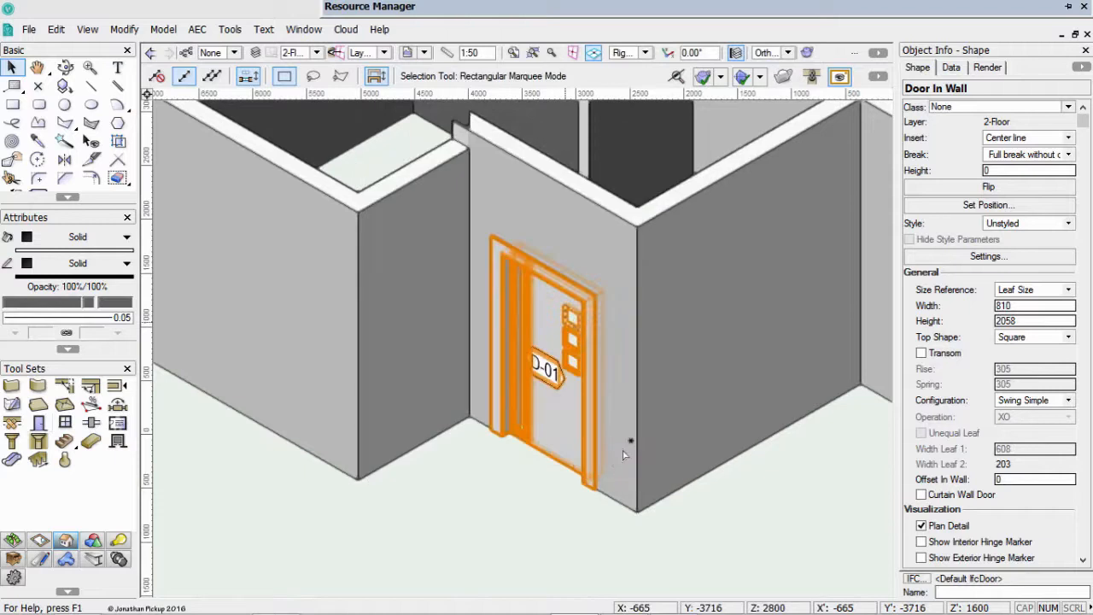
Name the new door style Door Type 1
double_click(517, 335)
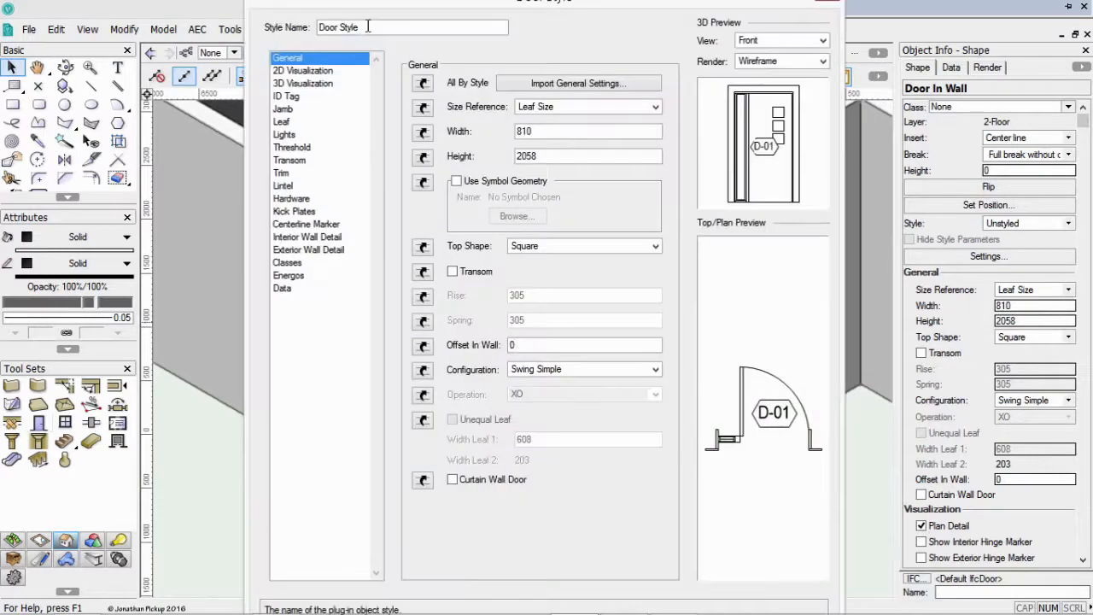
left_click_drag(367, 28, 266, 10)
type("D")
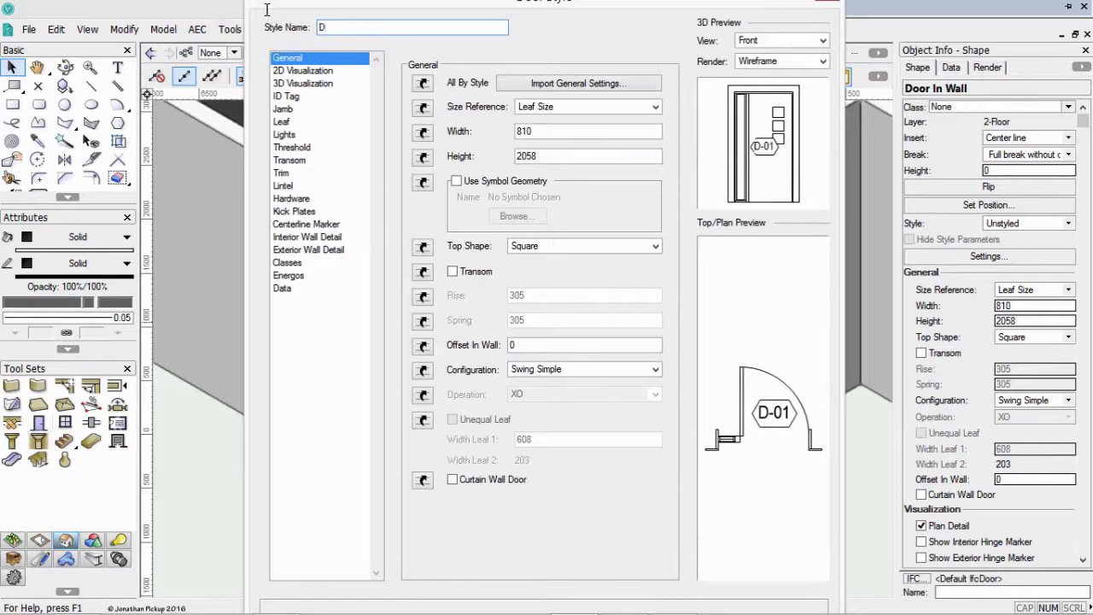
type("-0")
key("BackSpace")
key("BackSpace")
key("BackSpace")
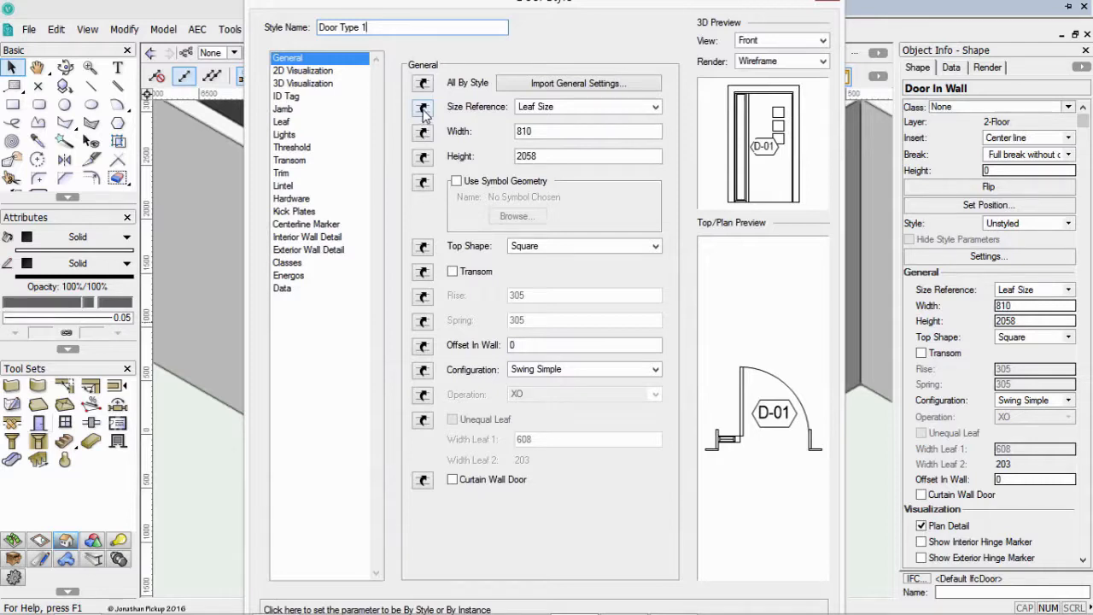
Set the door style's ID tag label as a by-instance parameter
left_click(289, 97)
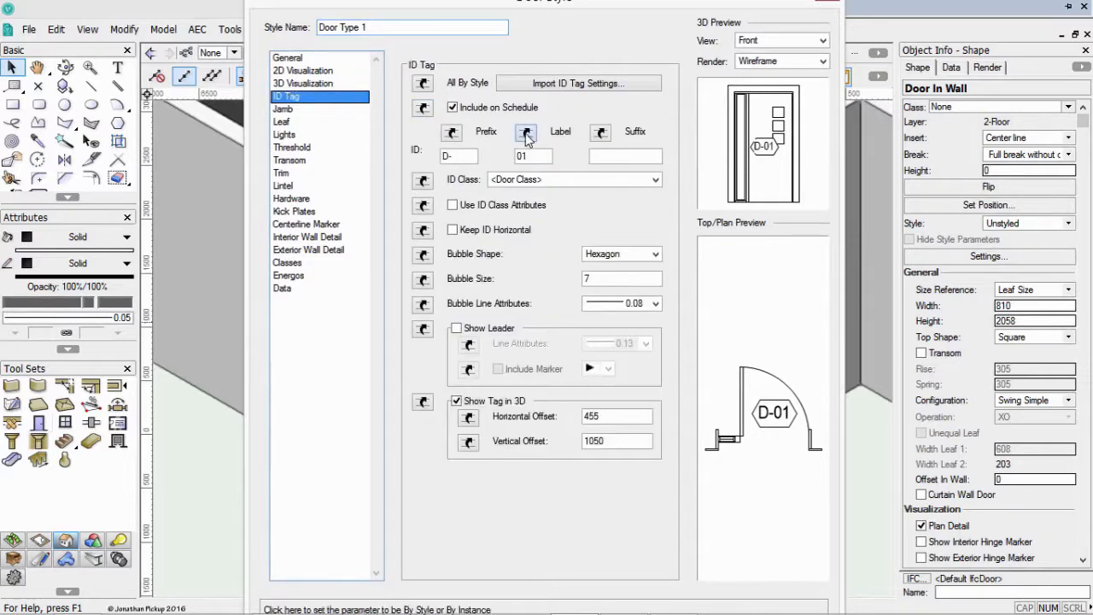
left_click(526, 134)
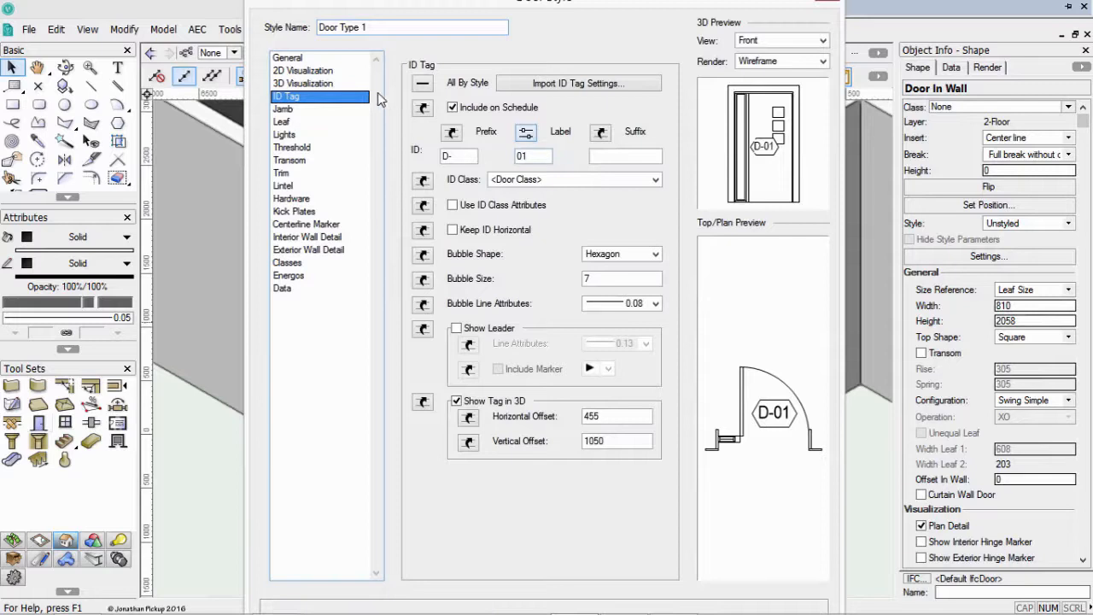
left_click(293, 58)
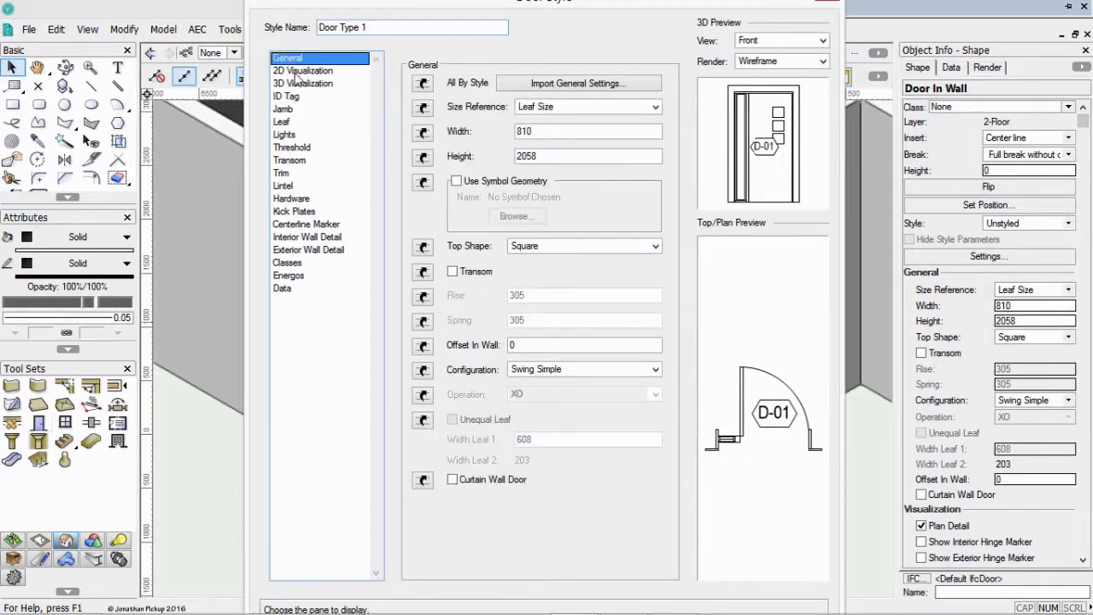
Try controlling the 2D attributes by Line Style and by Class, and return the setting to Object
left_click(296, 71)
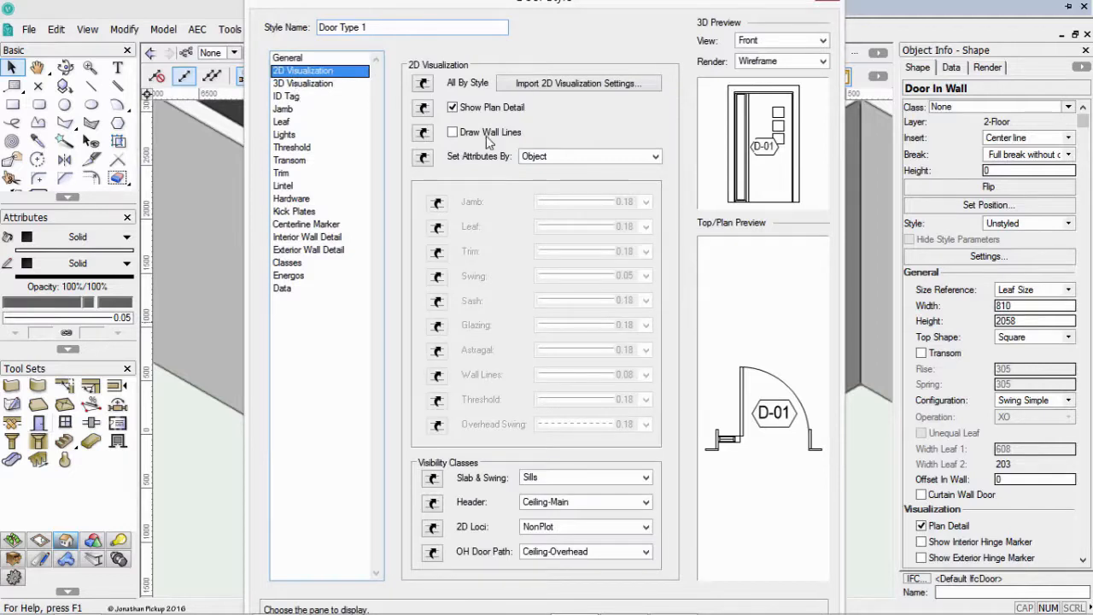
left_click(538, 157)
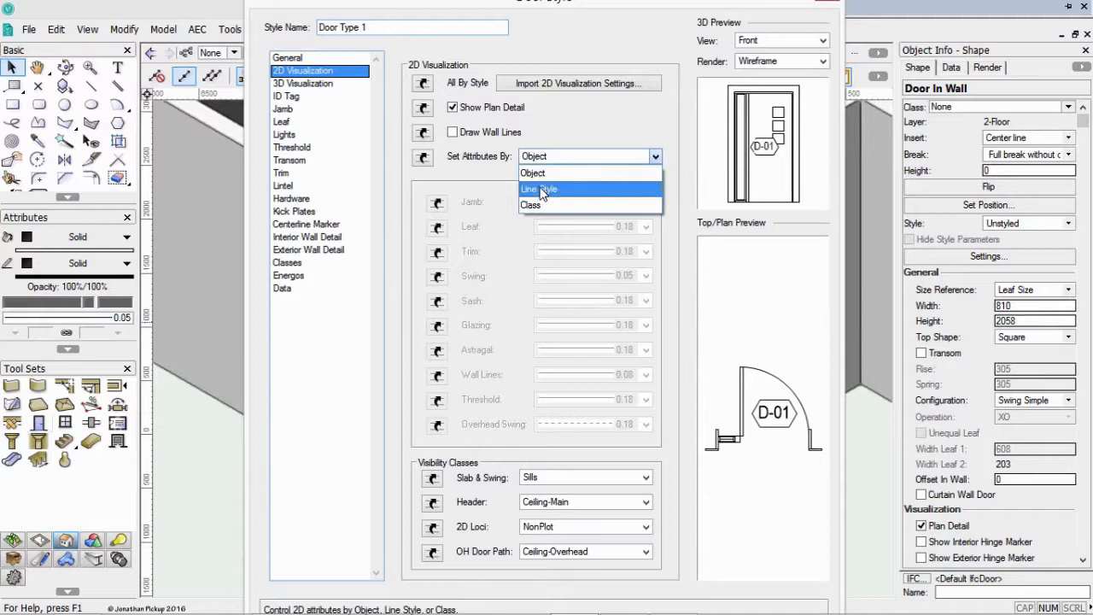
left_click(539, 190)
left_click(545, 160)
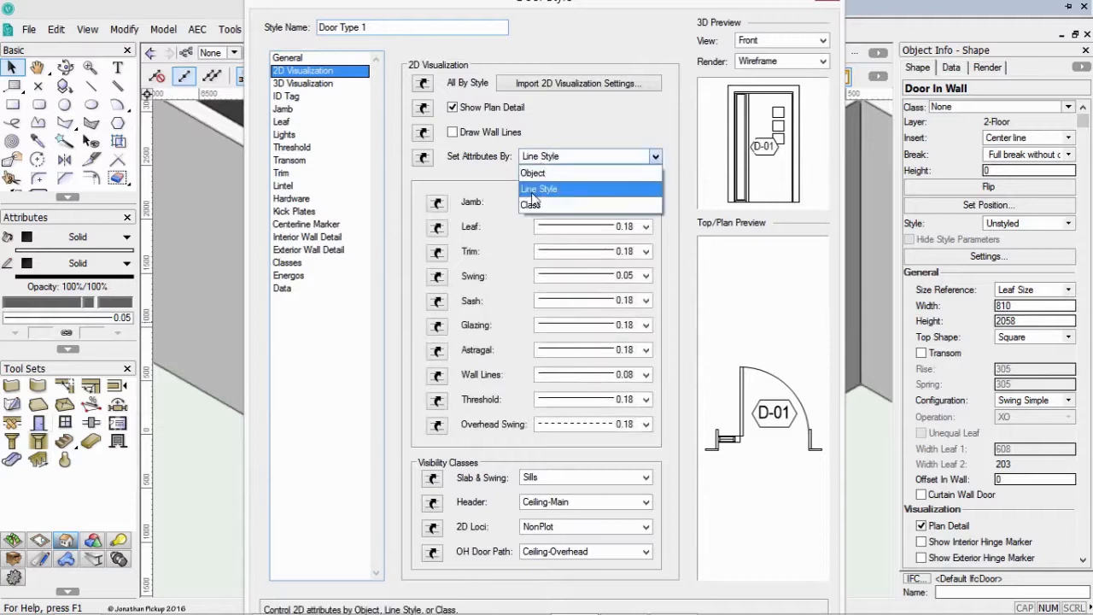
left_click(533, 205)
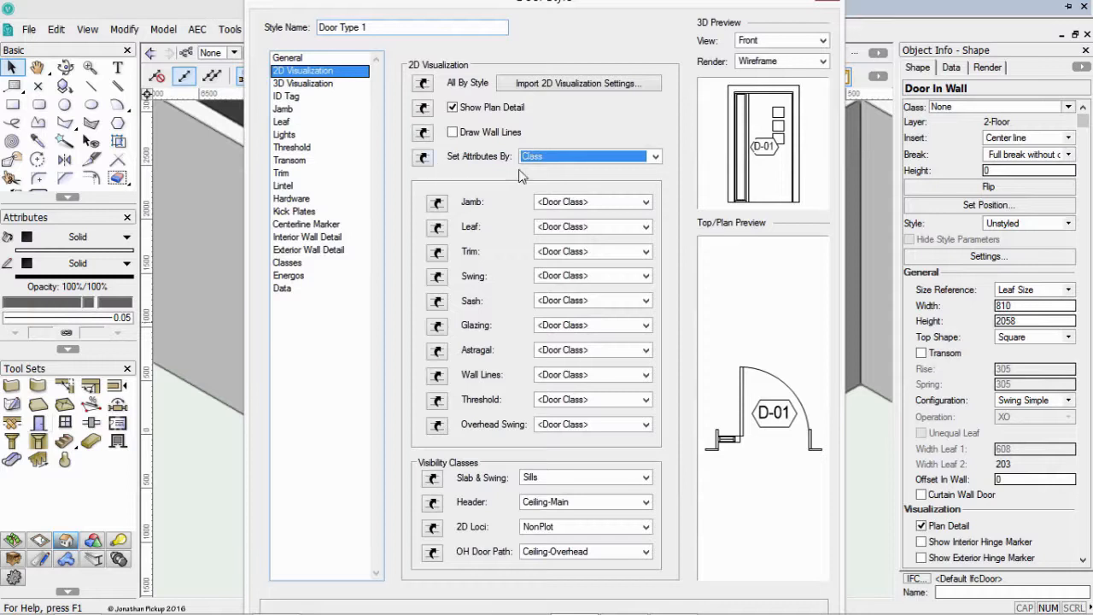
left_click(547, 156)
left_click(546, 167)
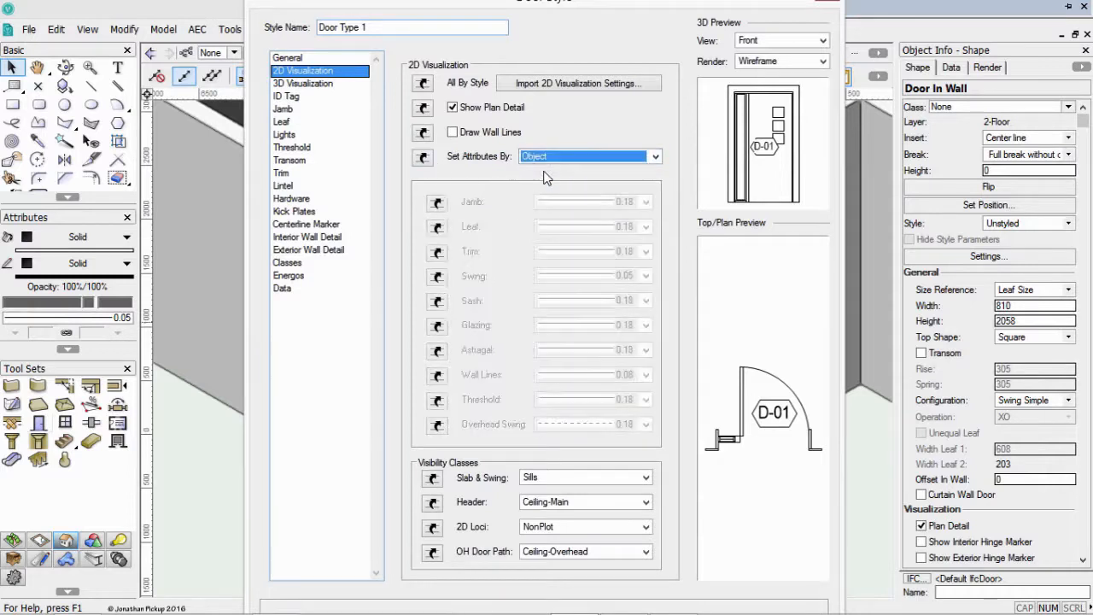
Show the exterior 3D hinge direction marker and assign it to a new class named Door-Arrow
left_click(281, 85)
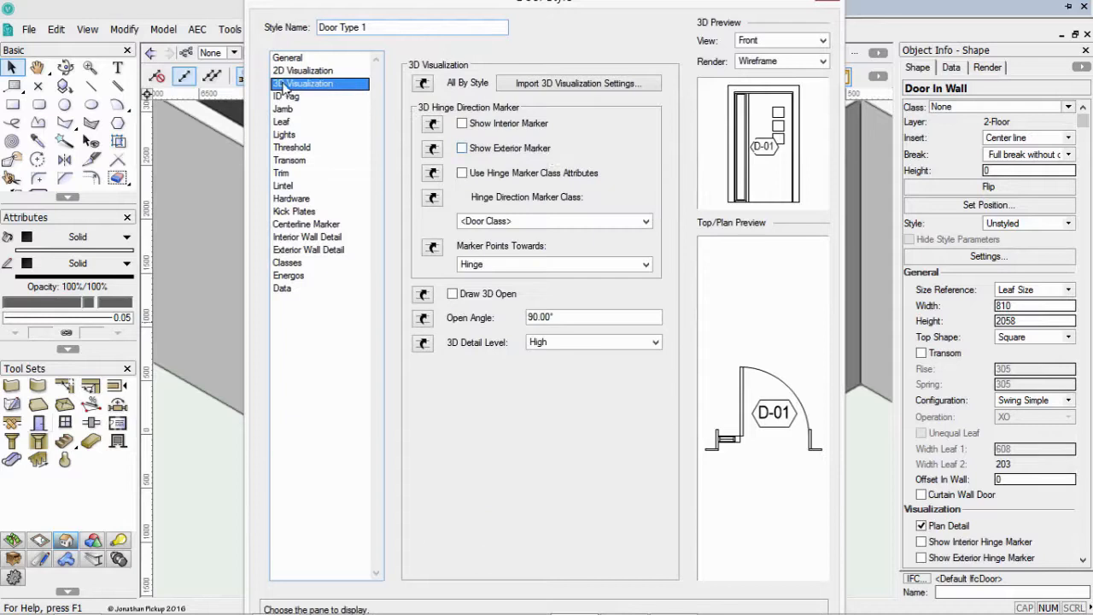
left_click(484, 152)
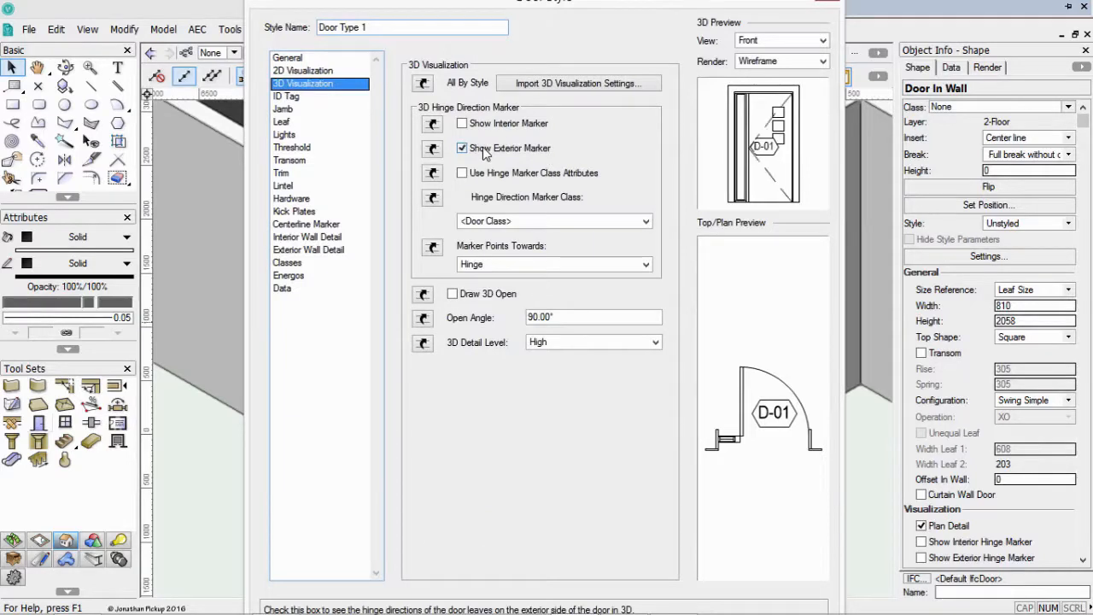
left_click(513, 221)
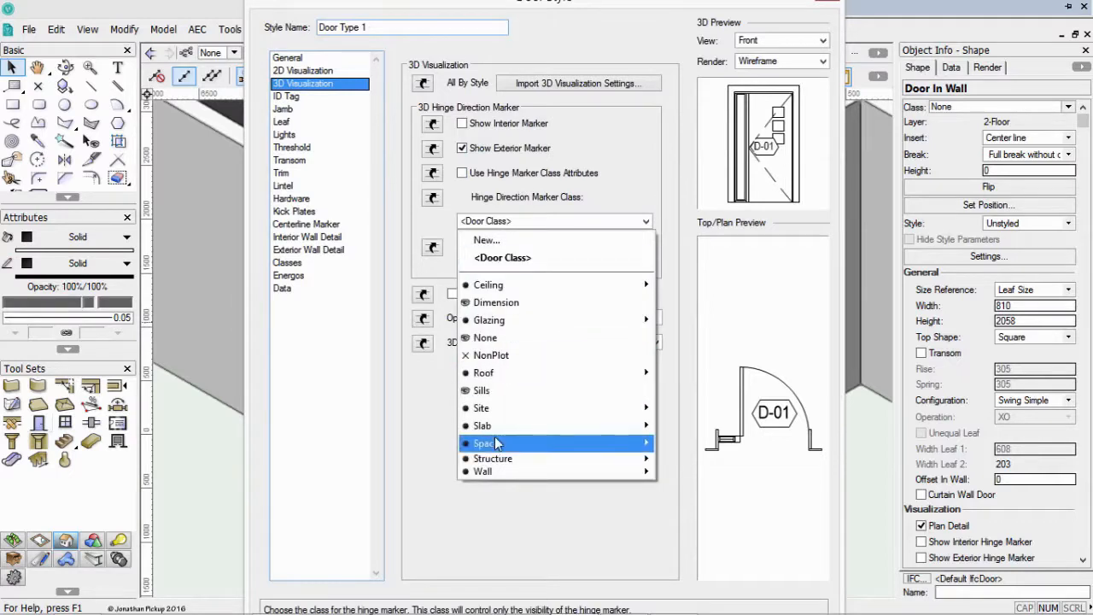
left_click(488, 240)
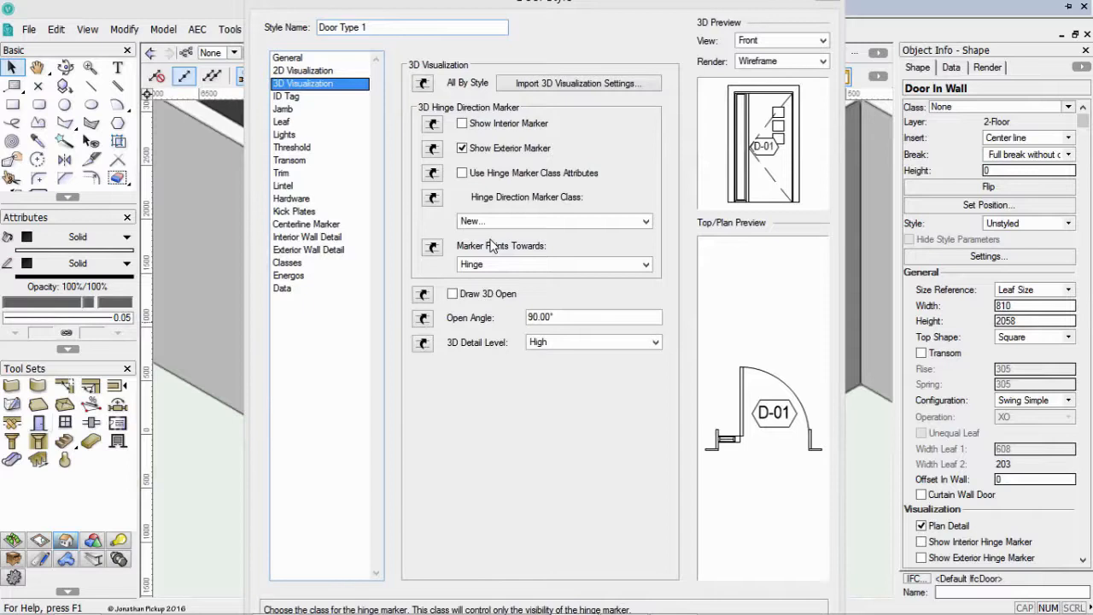
type("Door-Arrow")
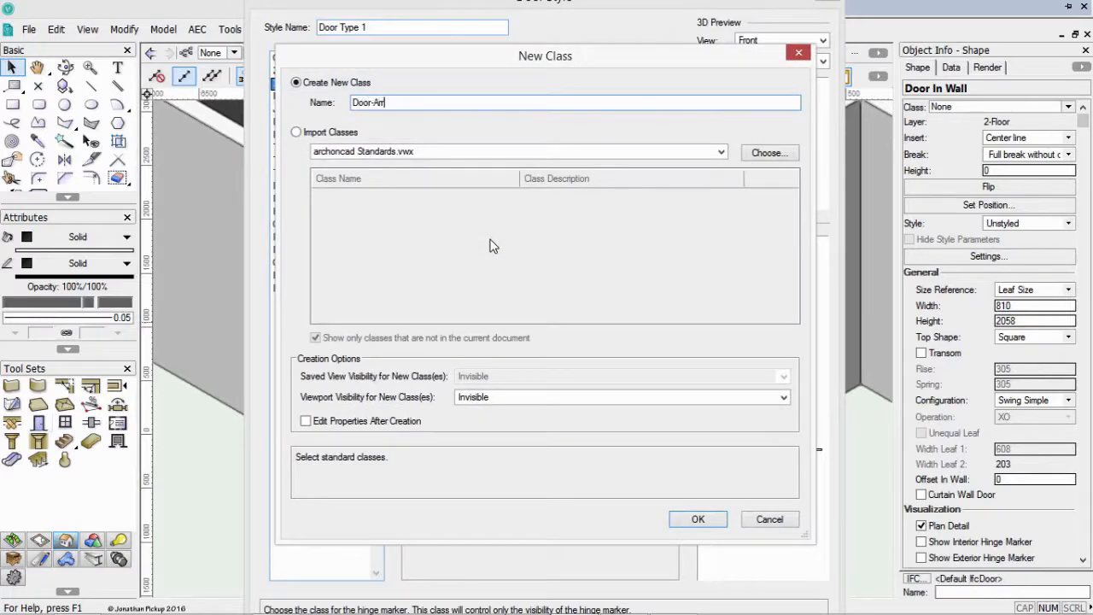
left_click(698, 518)
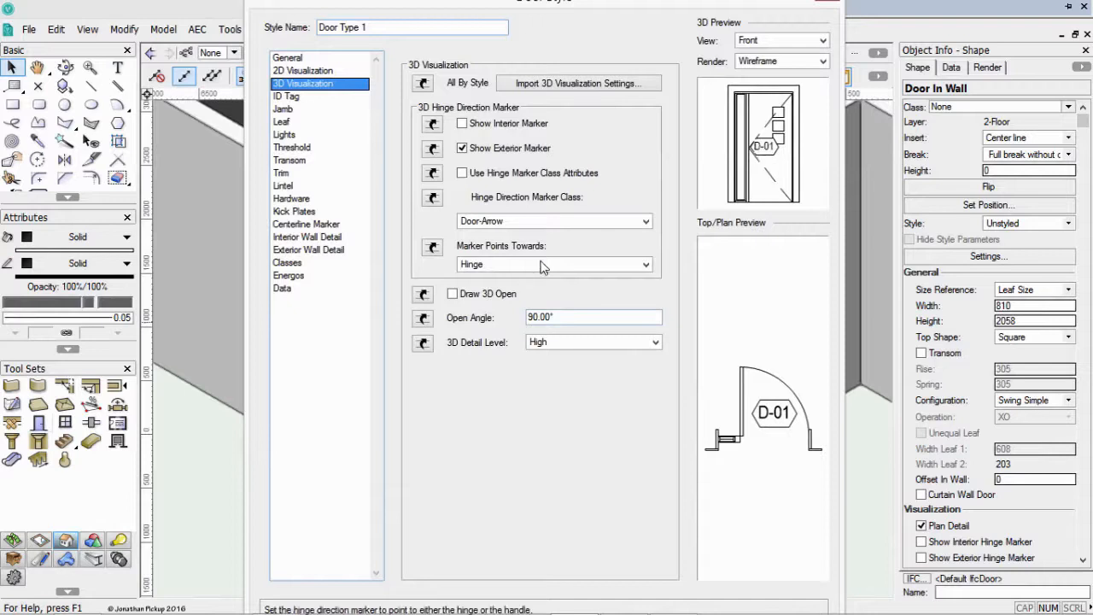
left_click(476, 299)
left_click(477, 299)
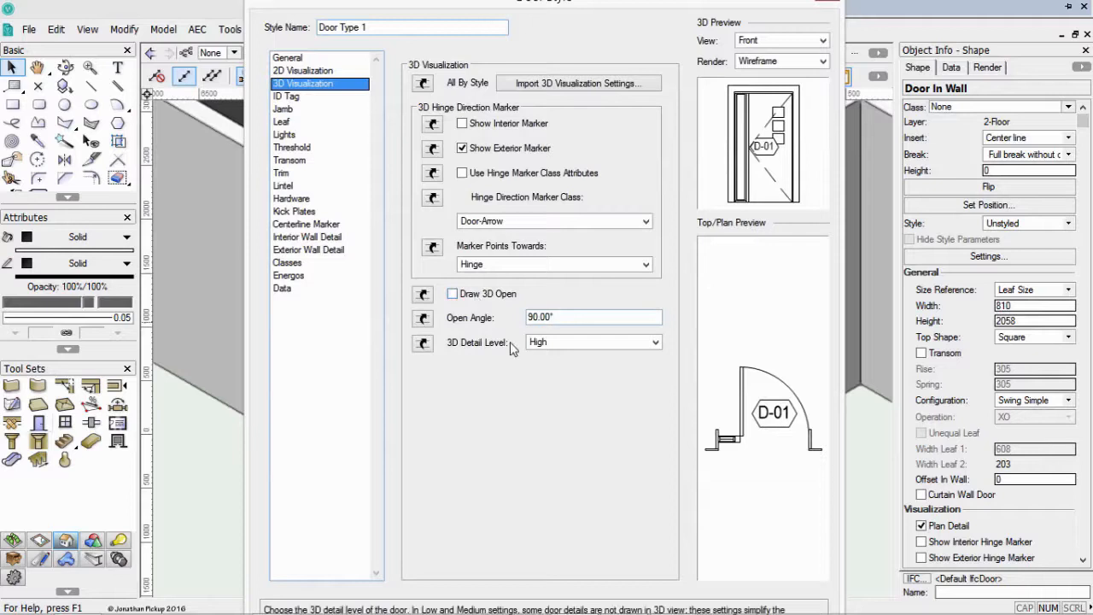
Set the jamb's shim gap to 0
left_click(304, 98)
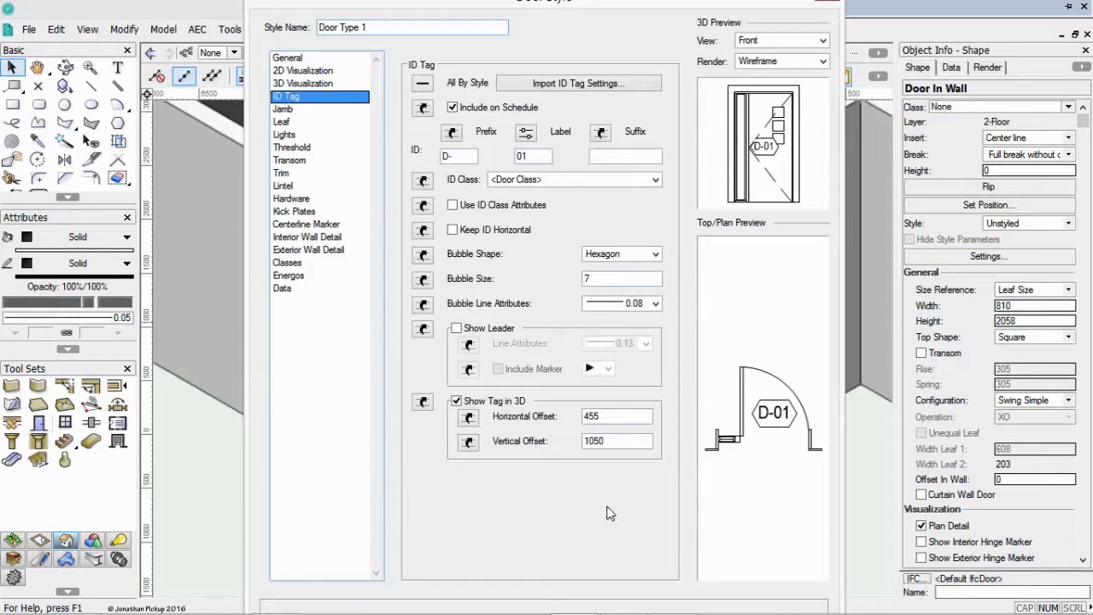
left_click(302, 110)
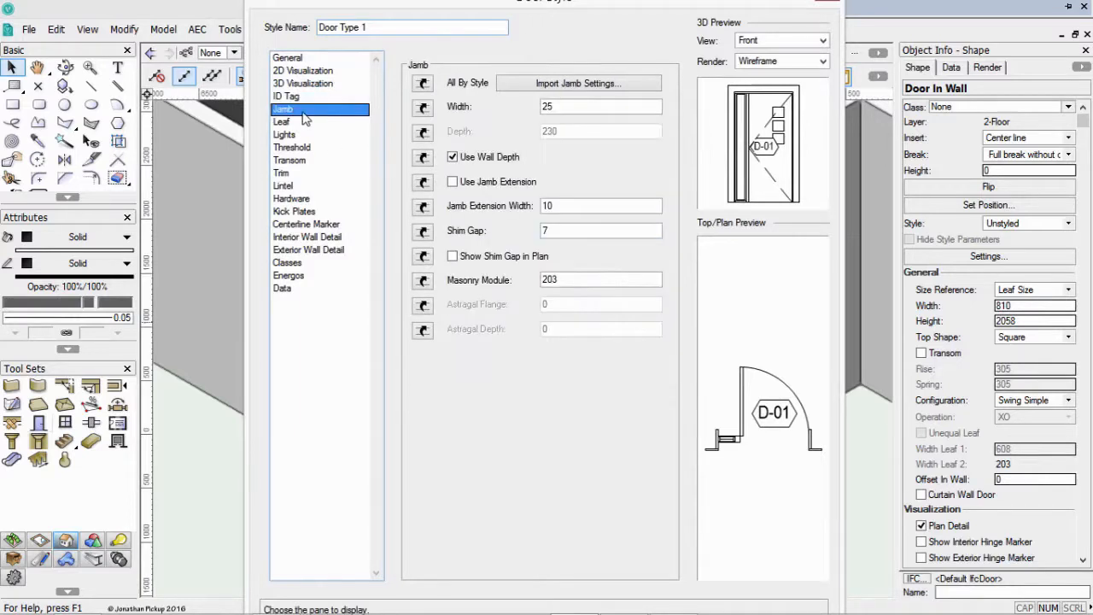
left_click_drag(566, 228, 496, 219)
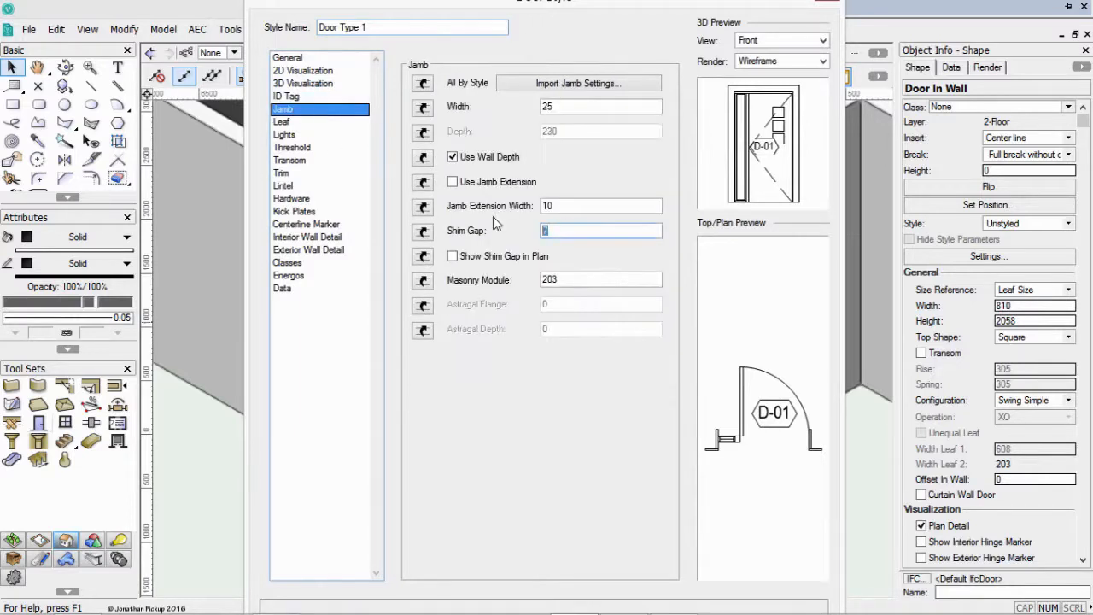
type("0")
Review the style's leaf, sidelight, threshold, transom, trim, lintel and hardware settings
left_click(284, 122)
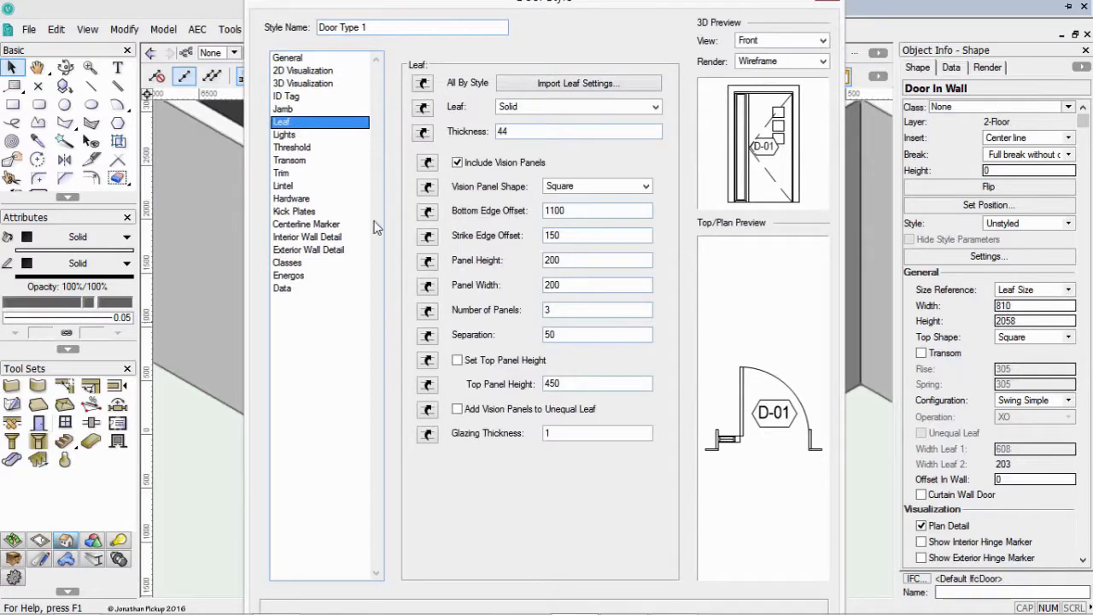
left_click(291, 135)
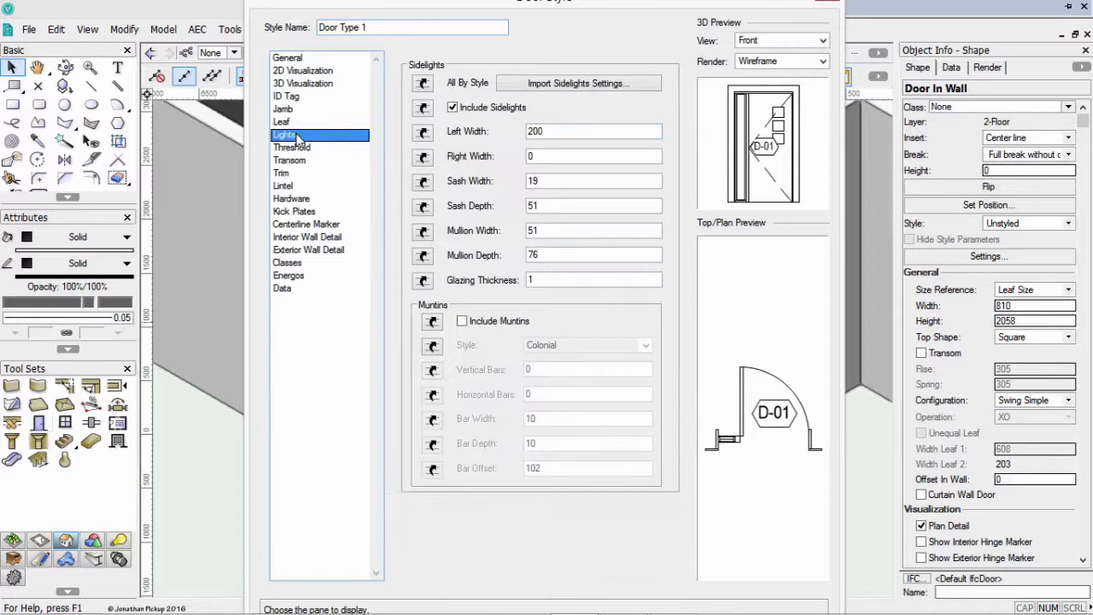
left_click(298, 149)
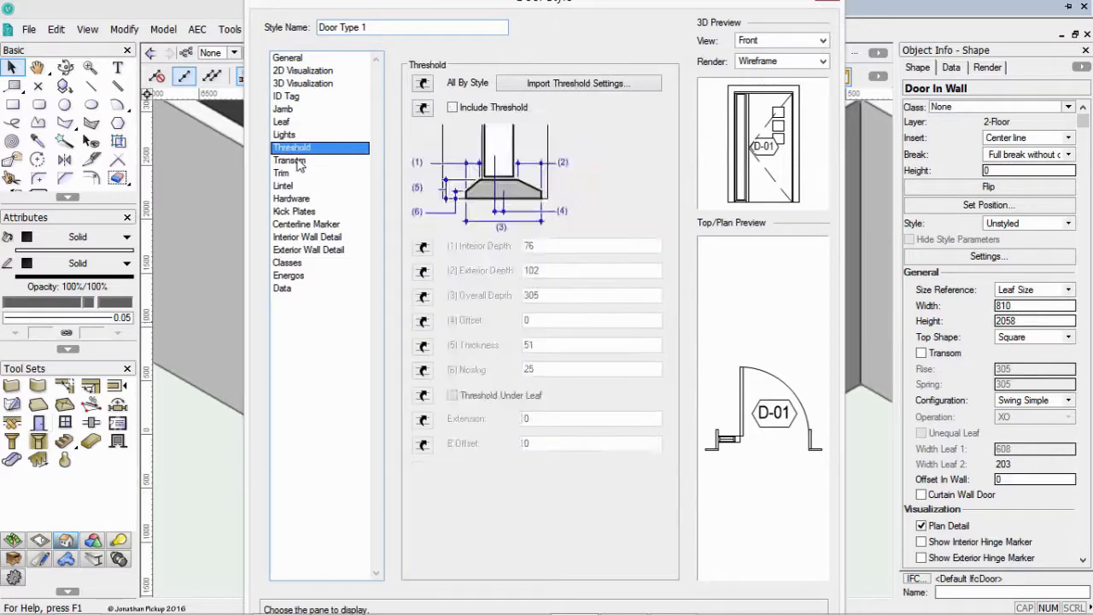
left_click(294, 160)
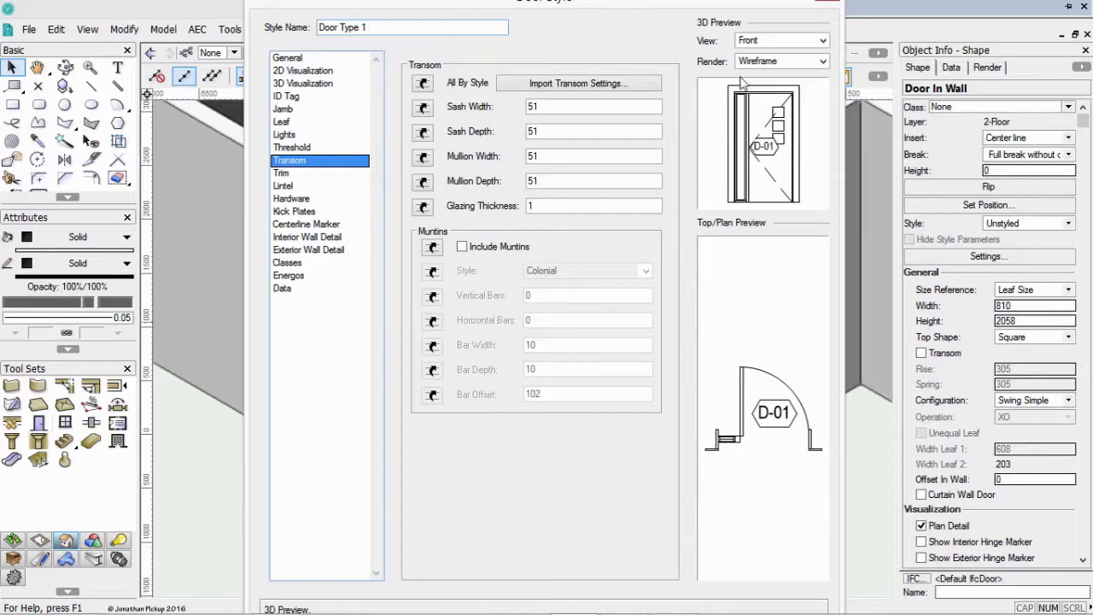
left_click(283, 174)
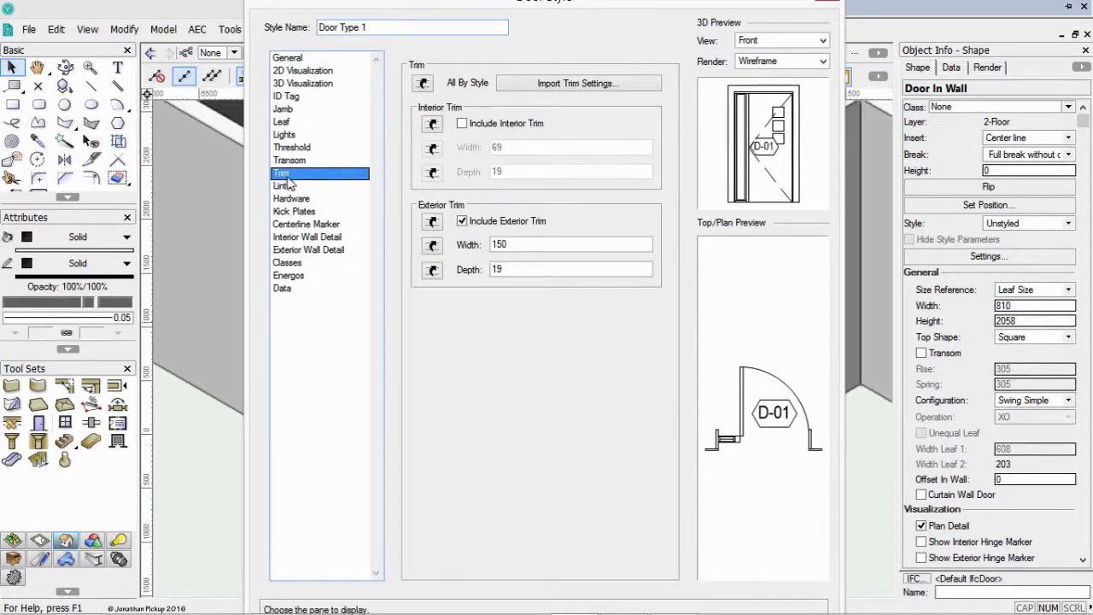
left_click(284, 187)
left_click(290, 199)
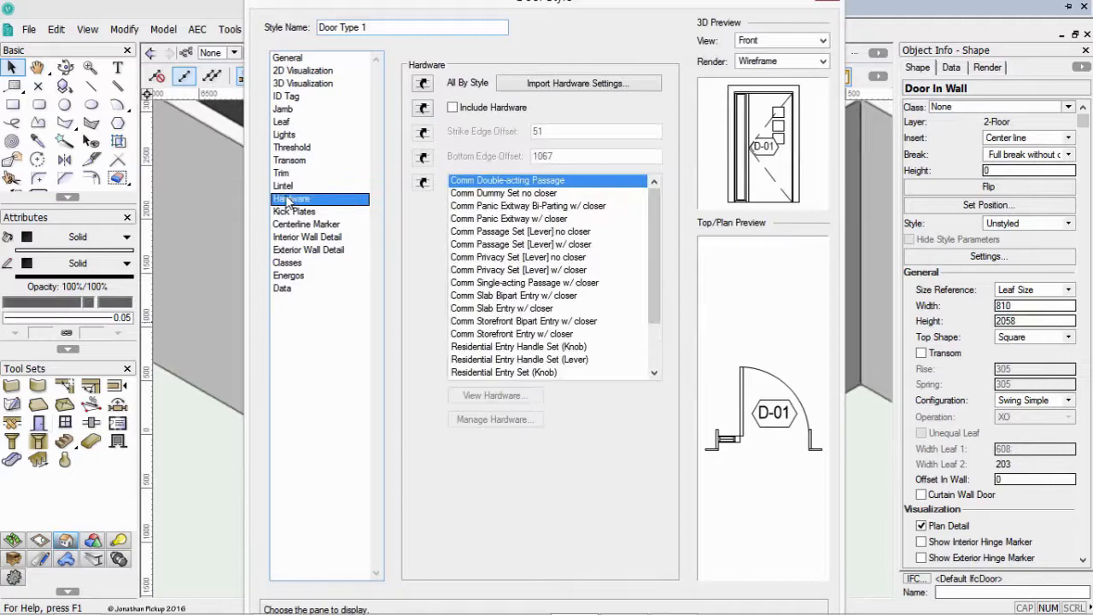
Assign the exterior trim to a new class named Door-Ext Trim and save the door style
left_click(288, 263)
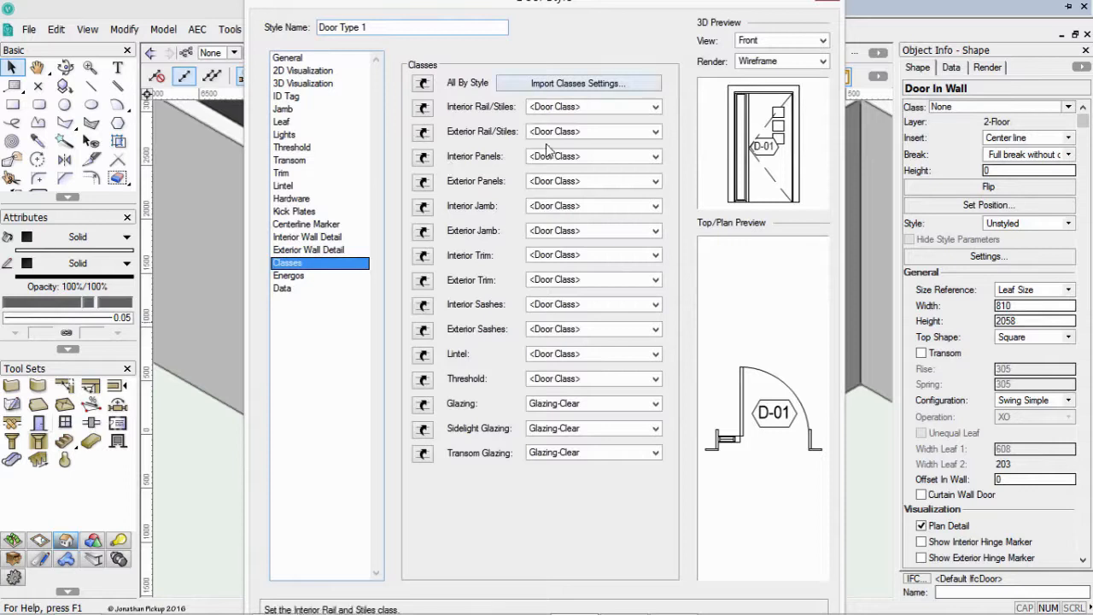
left_click(576, 280)
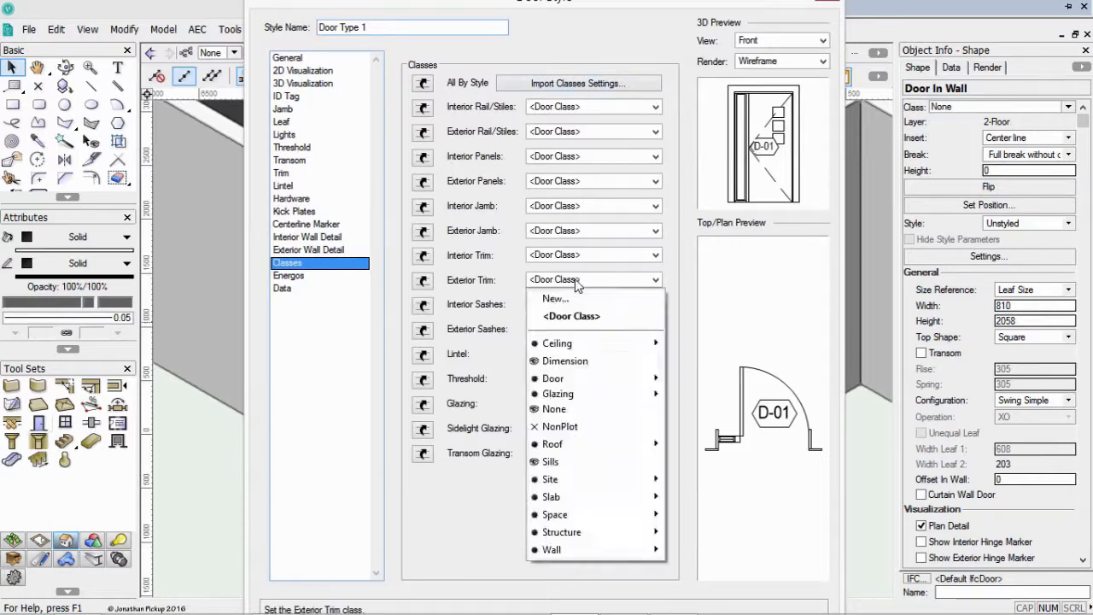
left_click(570, 294)
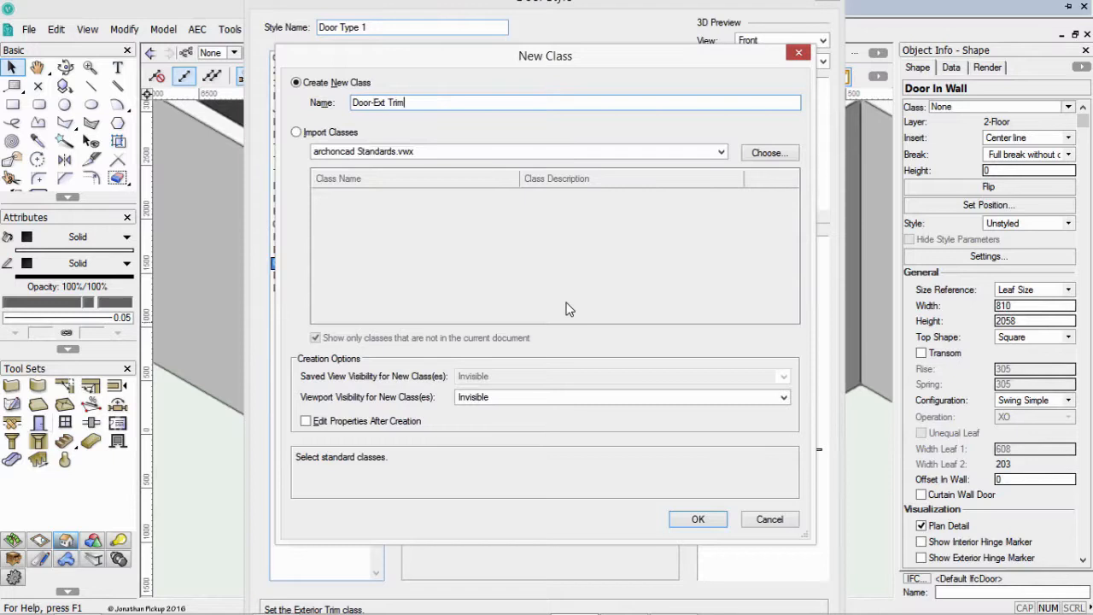
key("Return")
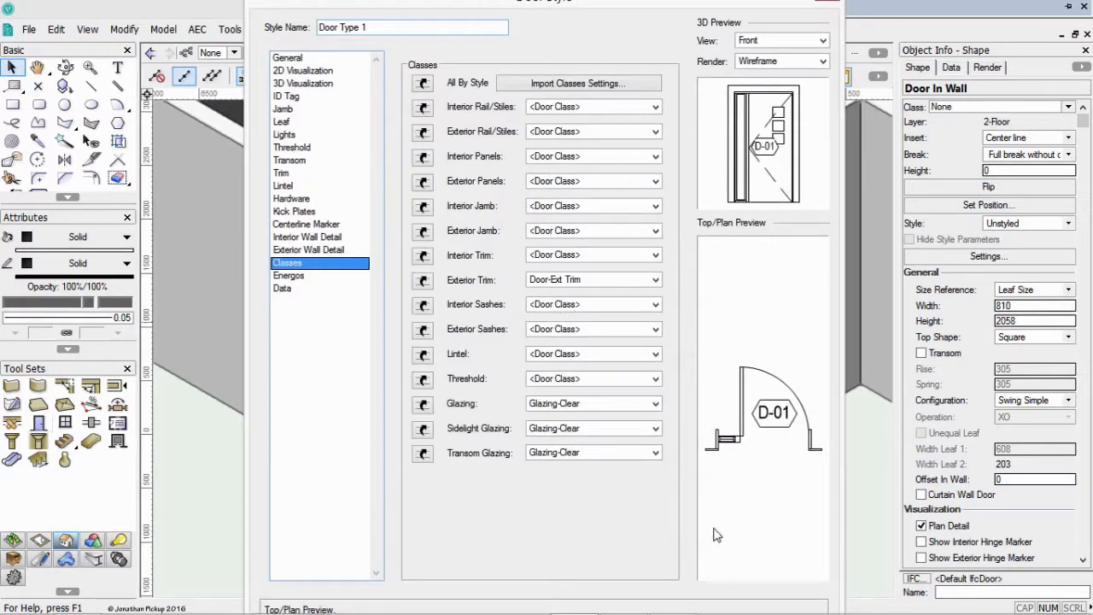
key("Return")
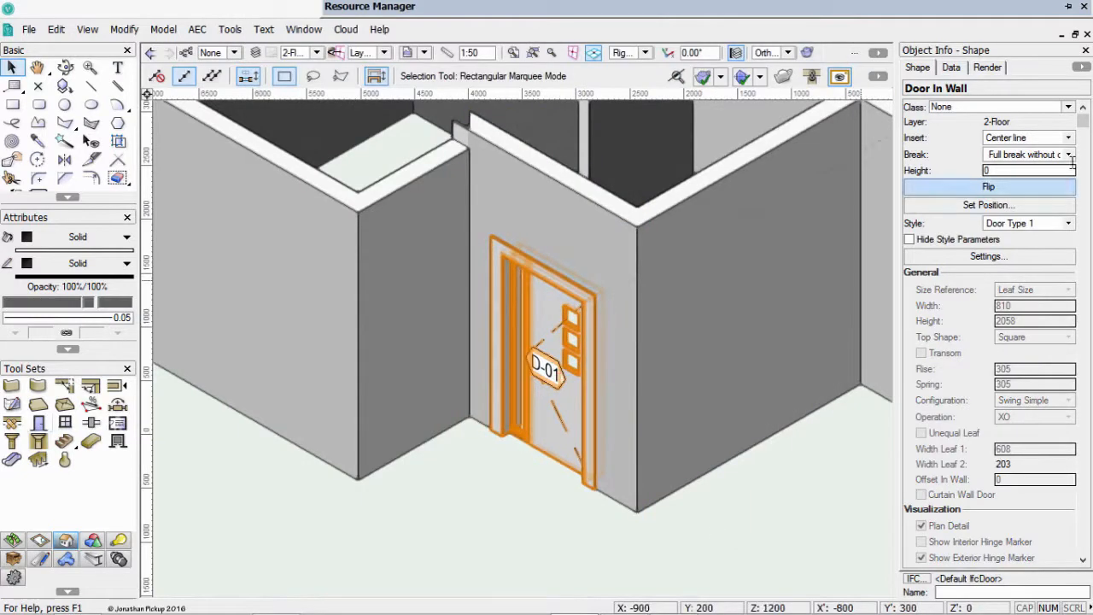
Hide the style-controlled parameters of the selected door
left_click_drag(1082, 121, 1086, 96)
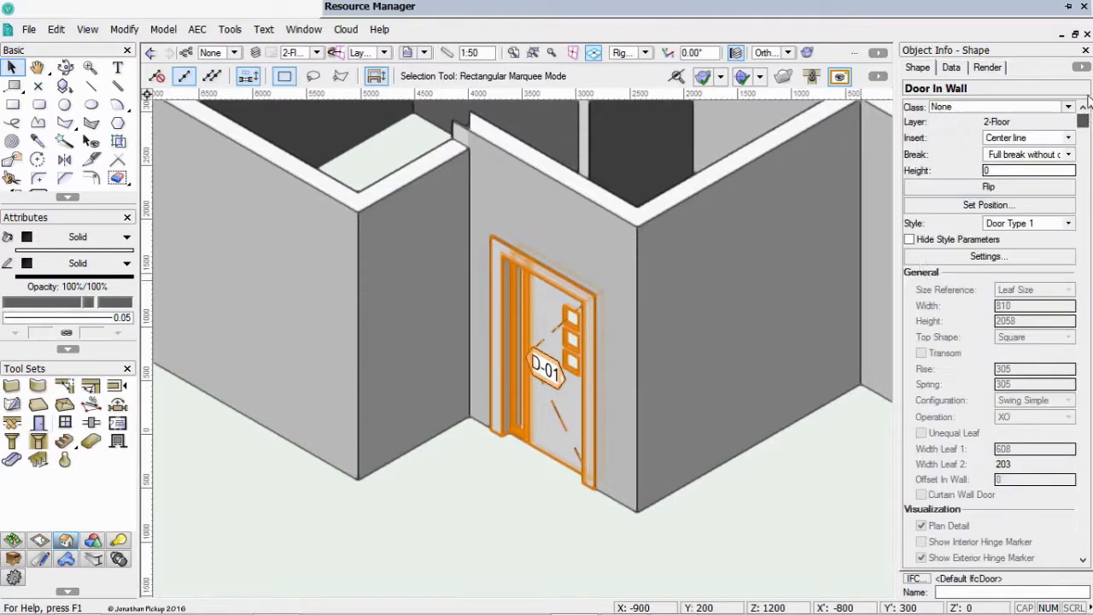
left_click(909, 240)
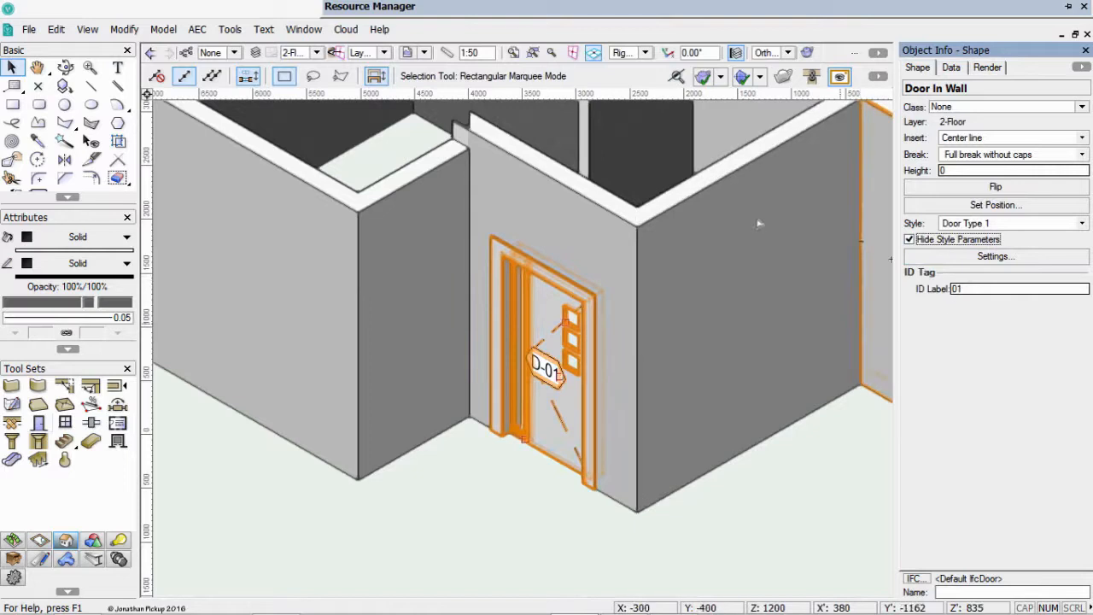
Show the symbols and plug-in objects of the file Step 8.vwx in the Resource Manager
mouse_move(701, 8)
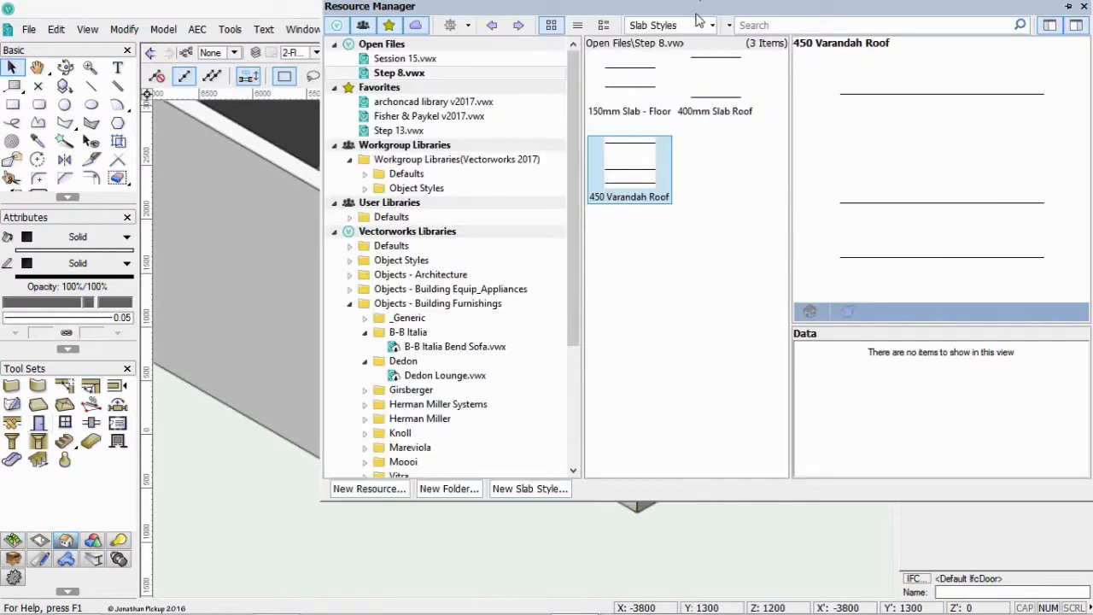
left_click(461, 73)
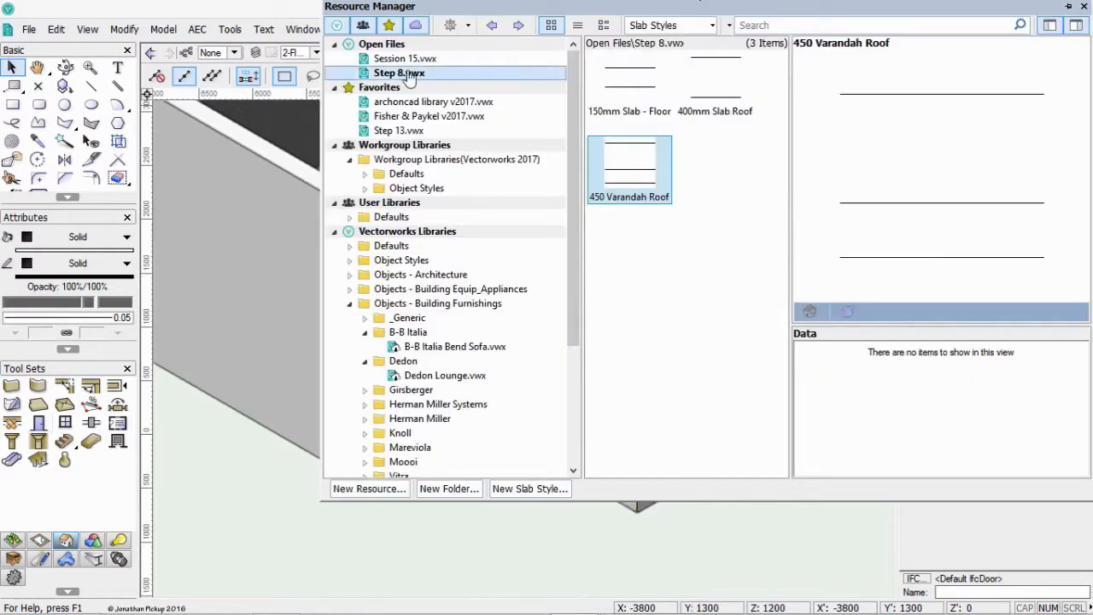
left_click(708, 26)
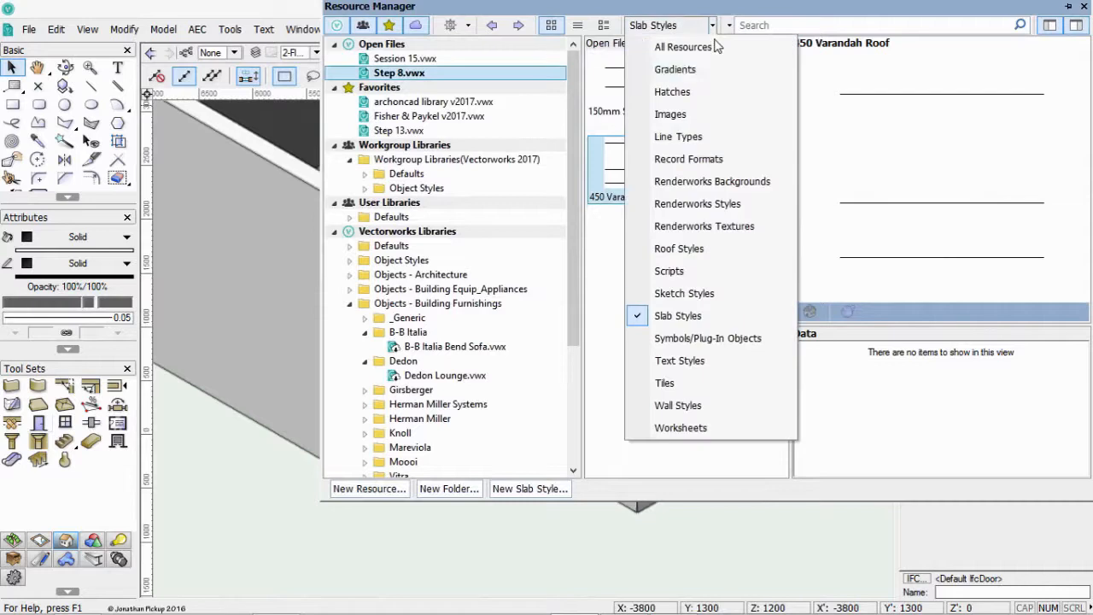
left_click(699, 338)
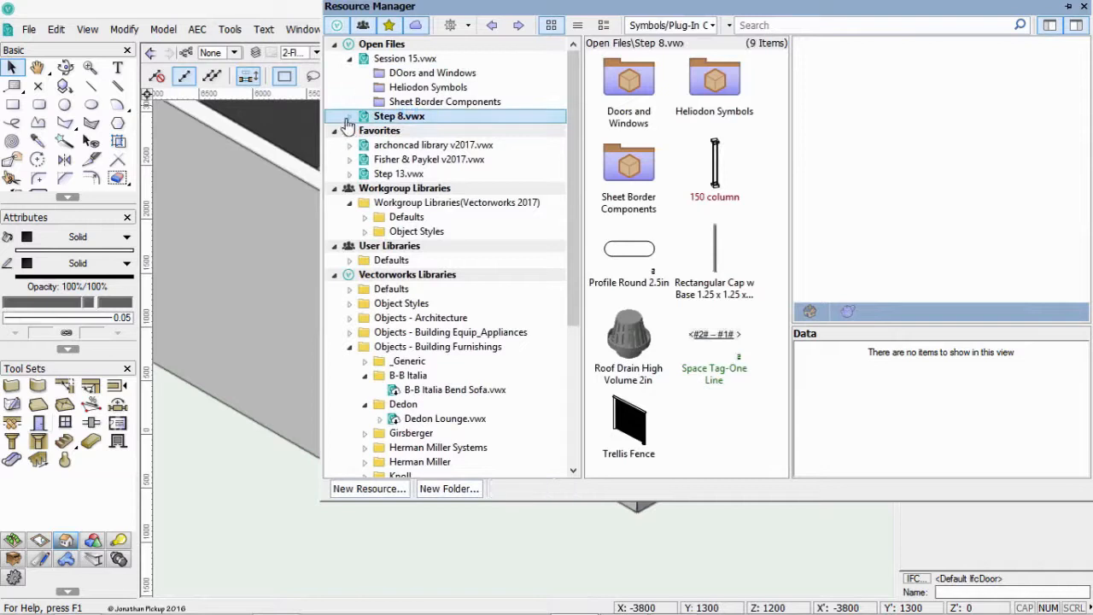
Duplicate the Door Type 1 style in the Doors and Windows folder of Step 8.vwx as Door Type 2
left_click(348, 116)
left_click(402, 132)
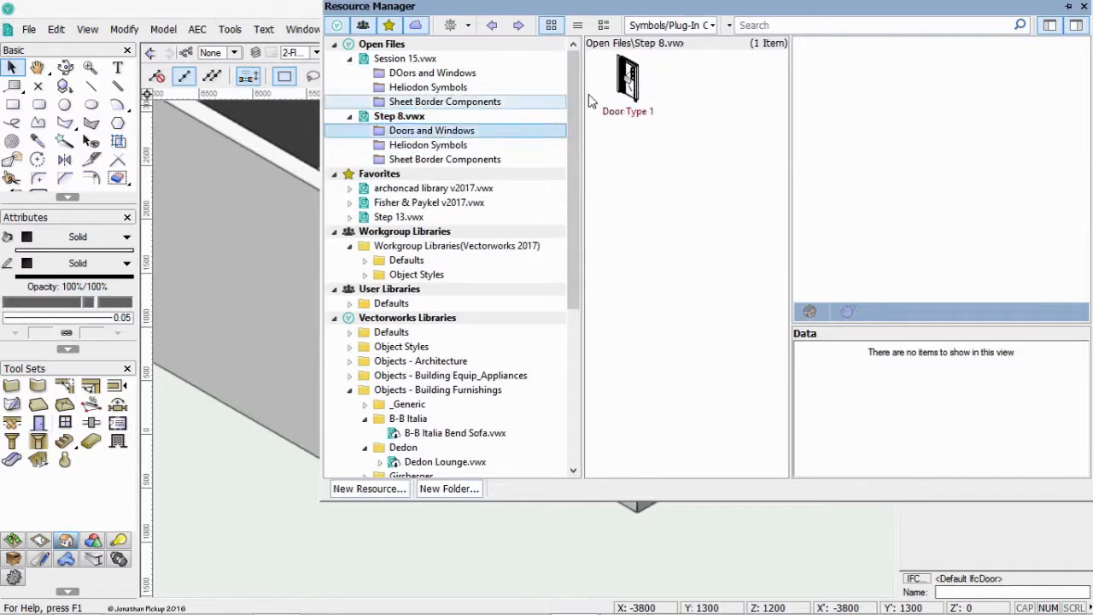
right_click(639, 90)
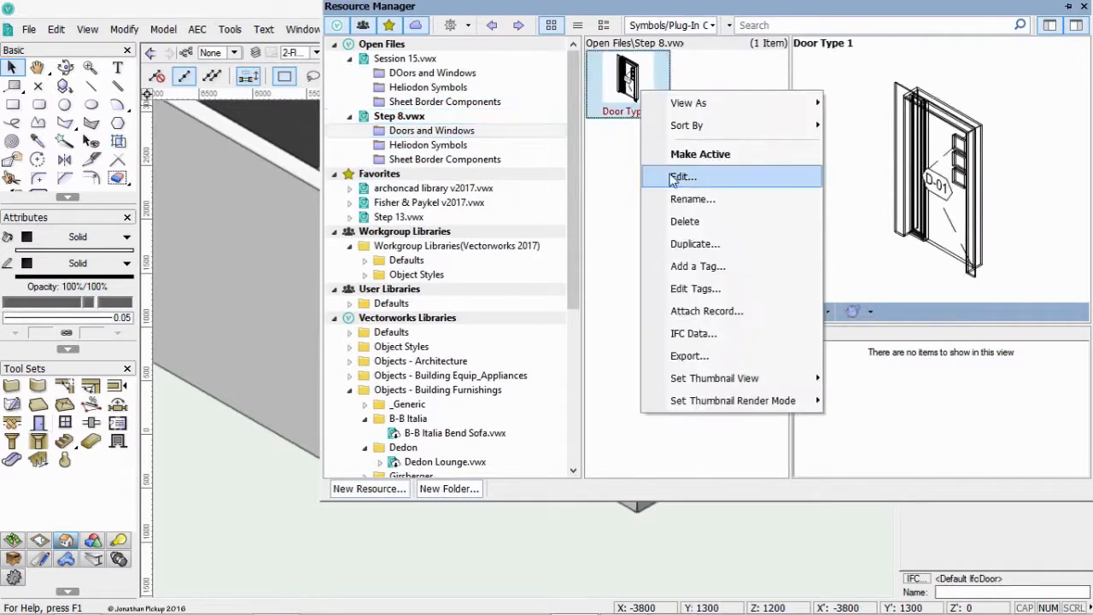
left_click(690, 245)
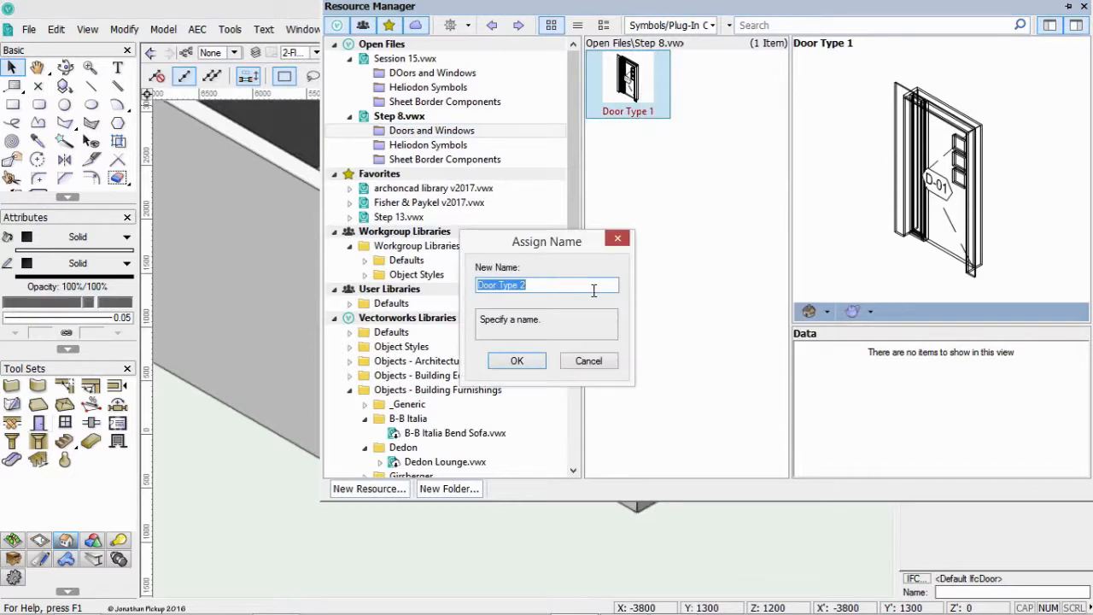
key("Return")
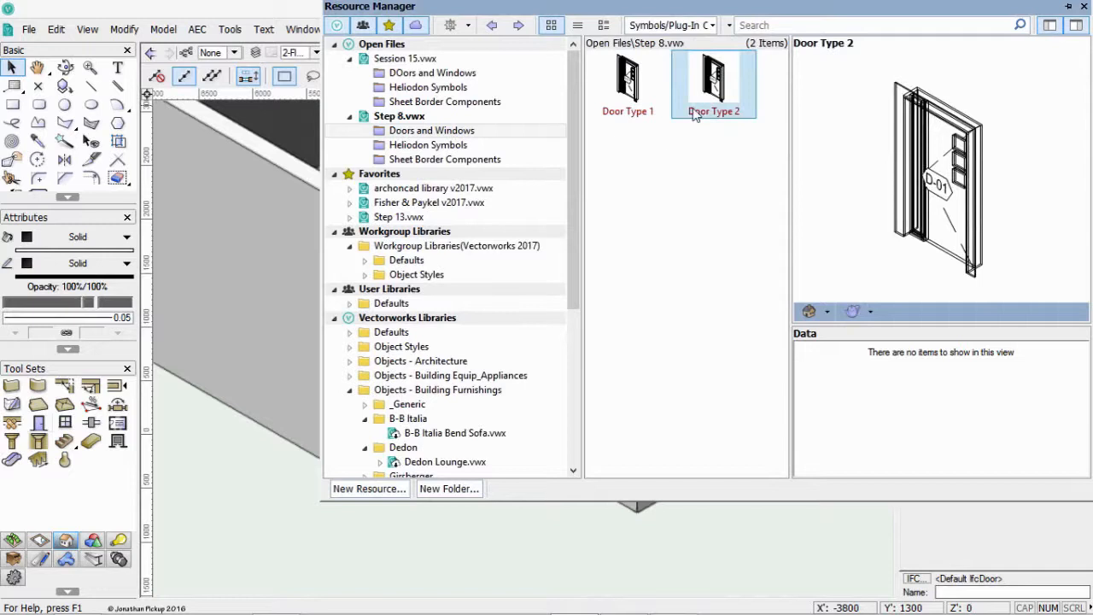
Edit the Door Type 2 style and exclude its sidelights
right_click(714, 95)
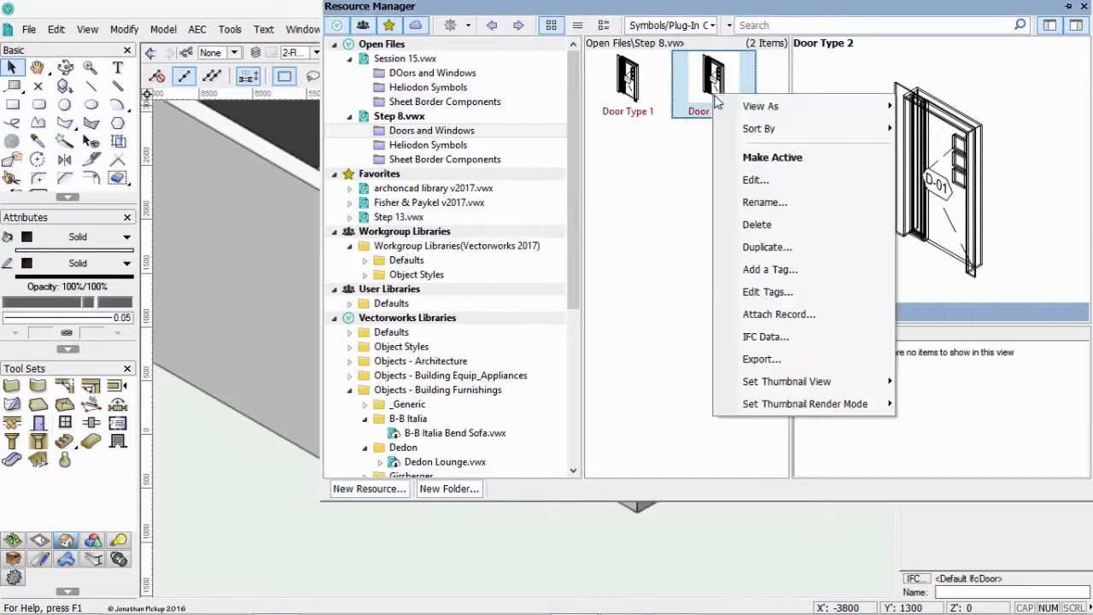
left_click(752, 180)
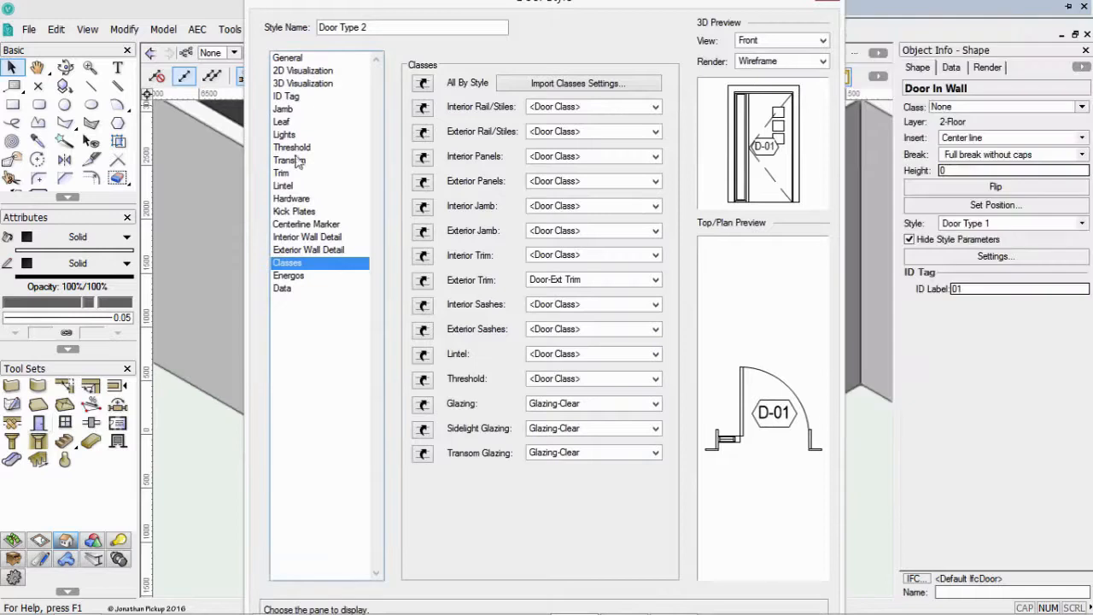
left_click(285, 135)
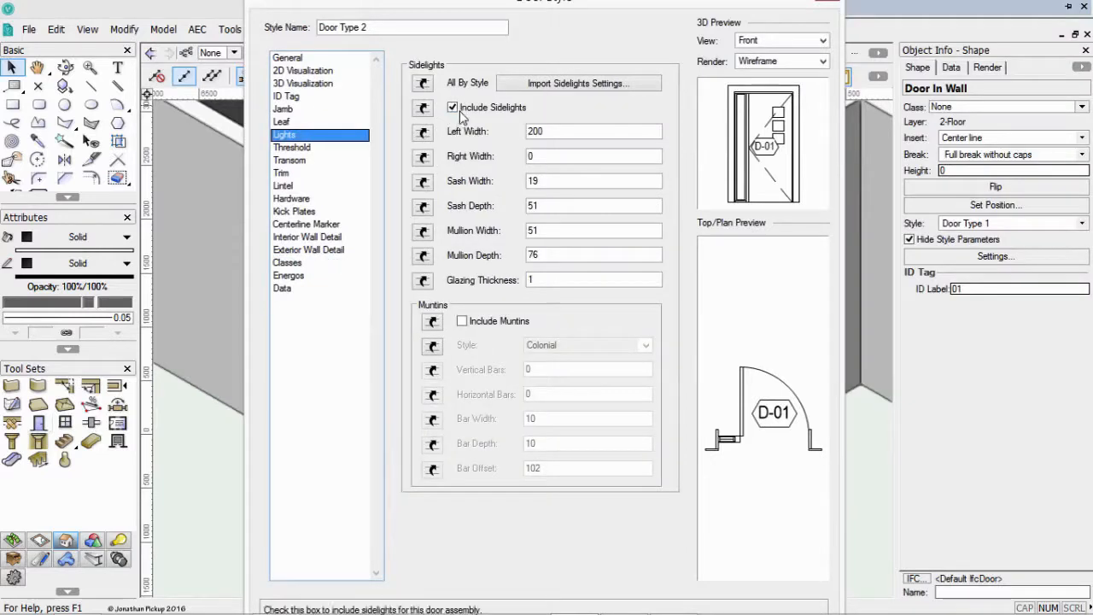
left_click(460, 111)
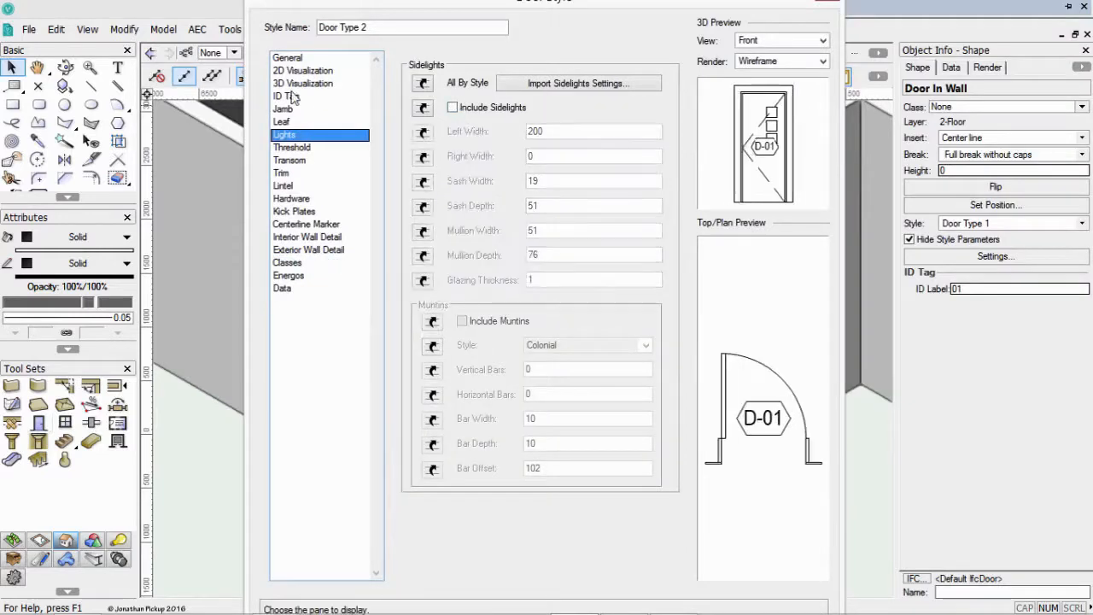
Remove the vision panels from the leaf and the exterior trim from the Door Type 2 style
left_click(282, 122)
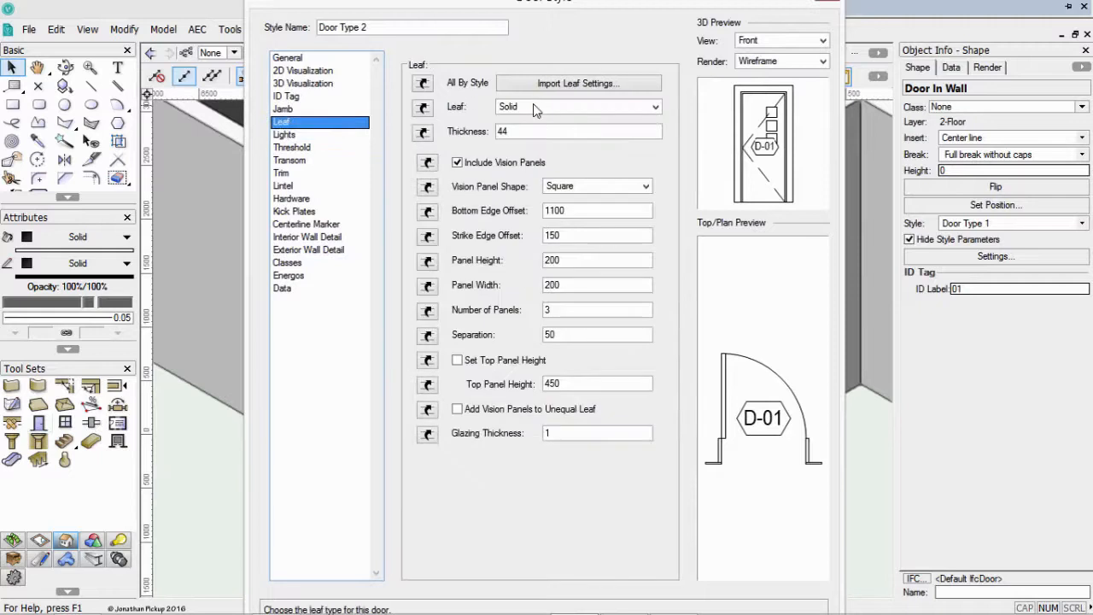
left_click(470, 164)
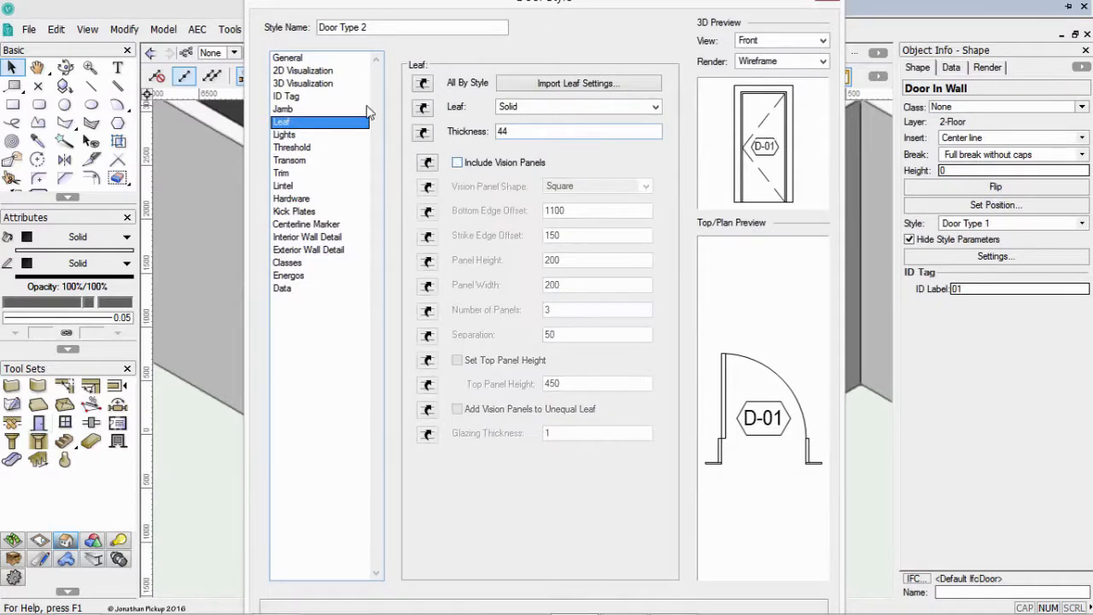
left_click(293, 173)
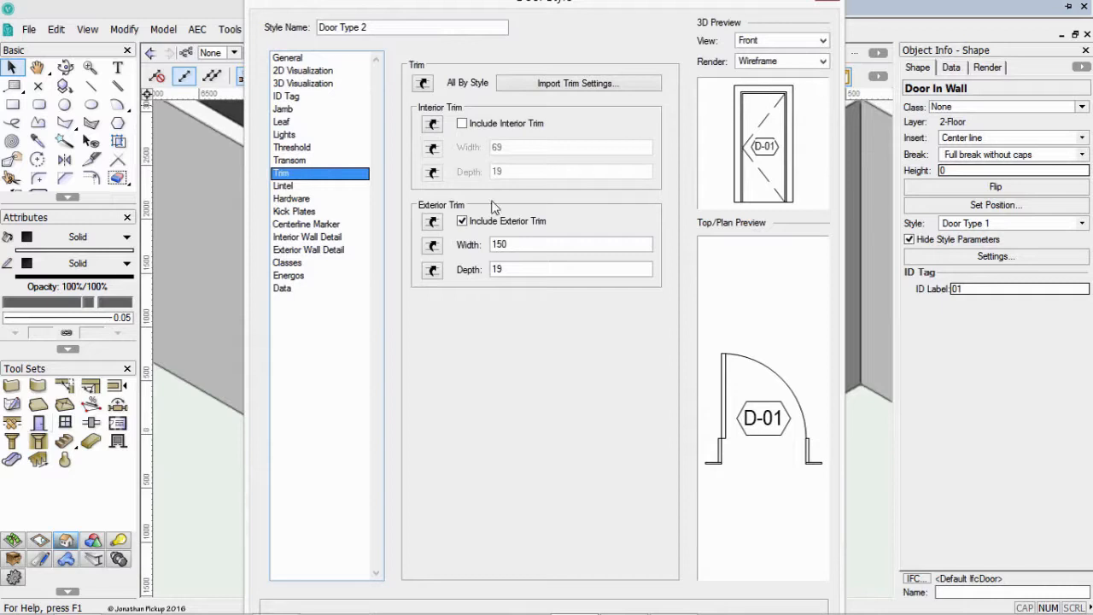
left_click(475, 221)
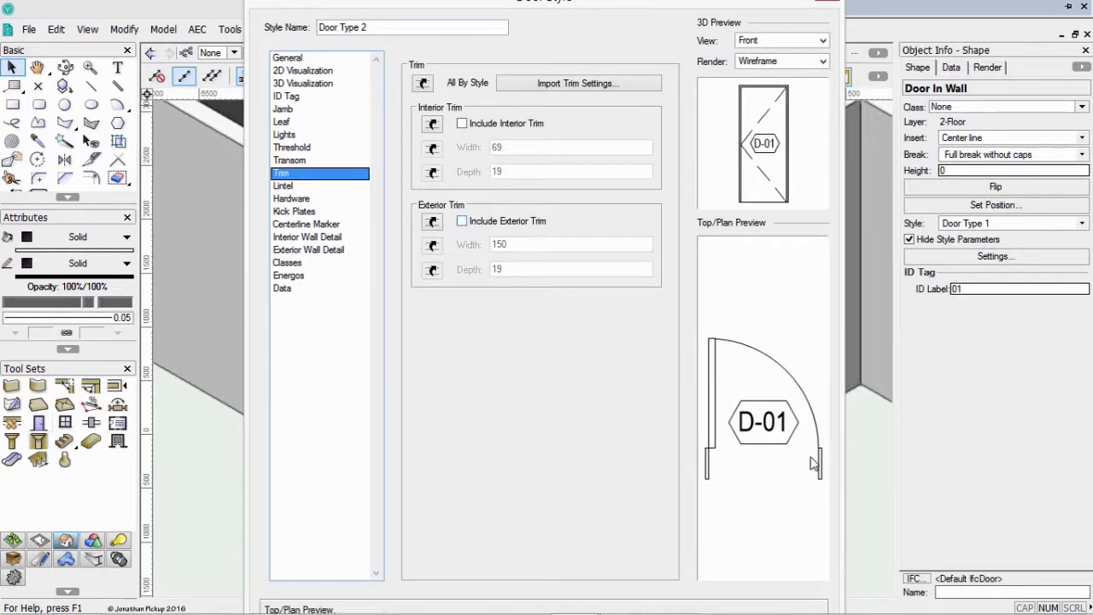
Set the Door Type 2 leaf width to 710 and height to 2050, and save the style
left_click(290, 58)
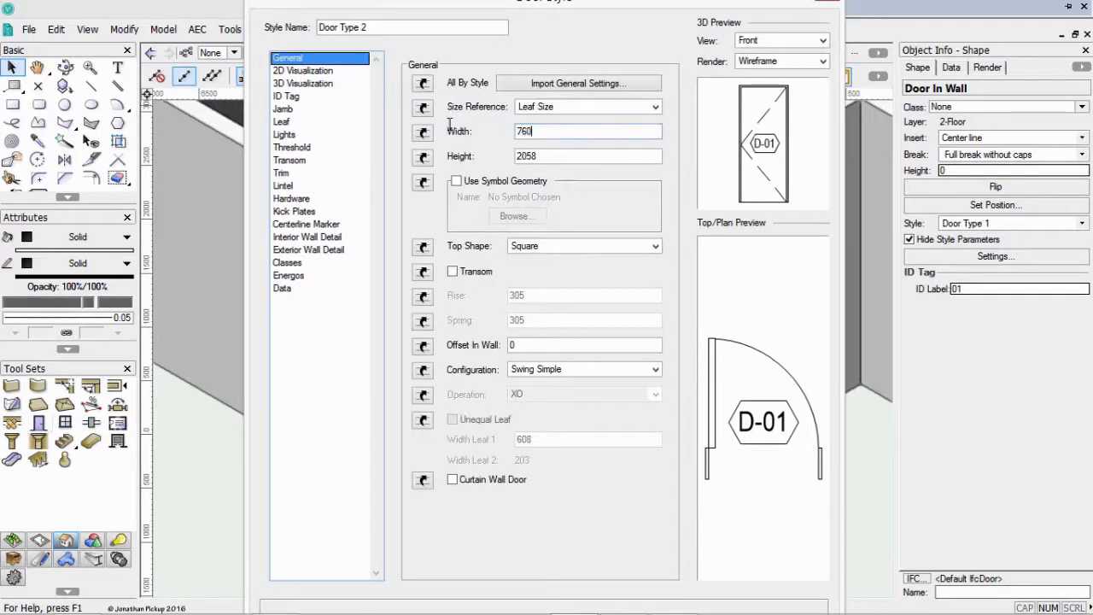
type("760")
key("Tab")
key("Tab")
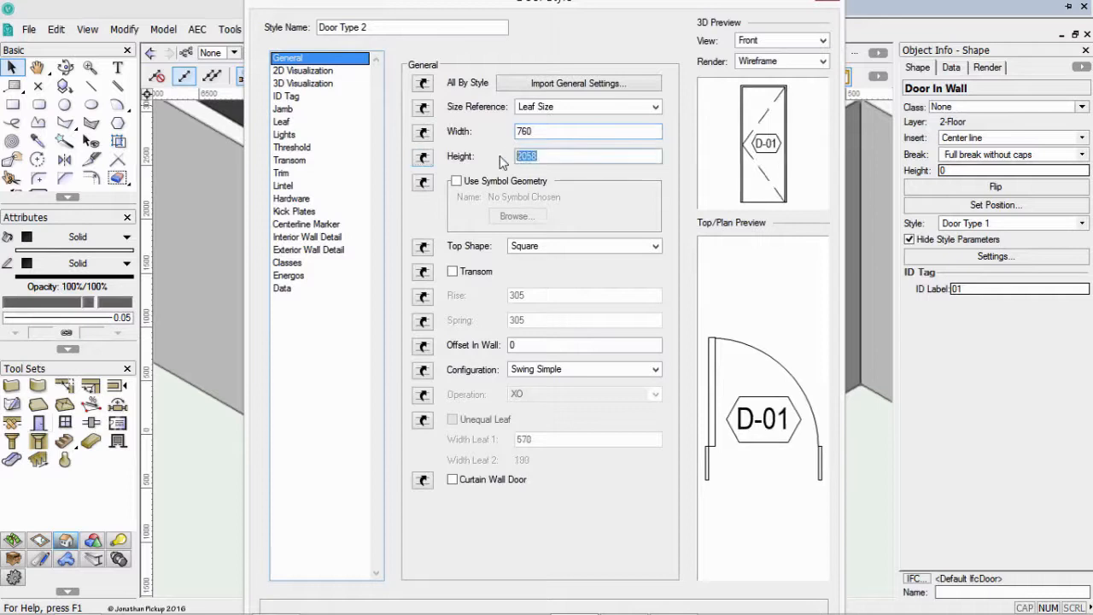
type("20")
key("Tab")
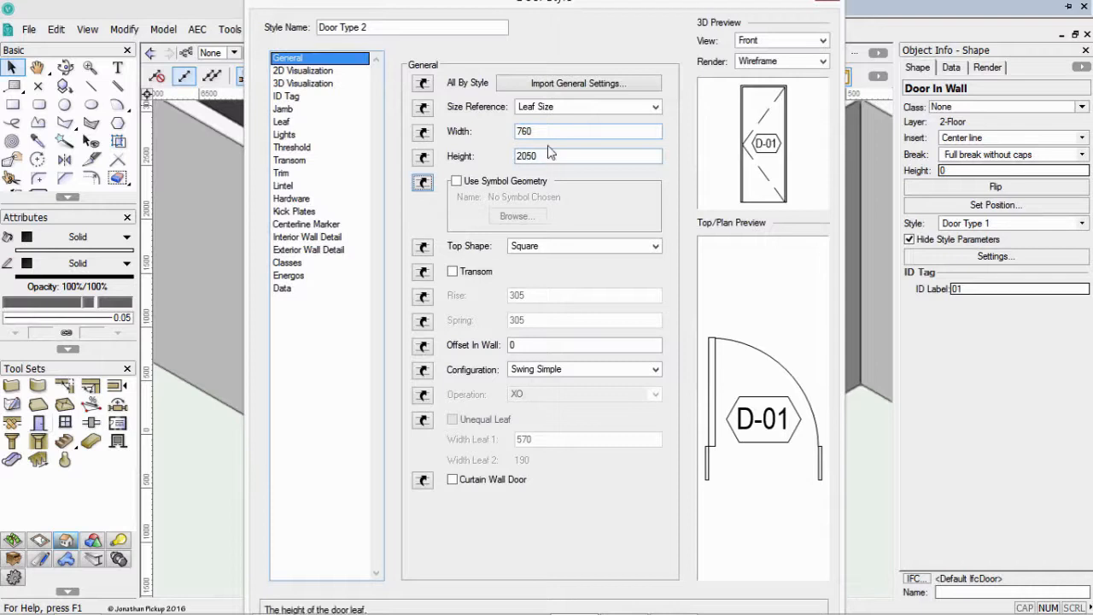
left_click_drag(534, 132, 507, 132)
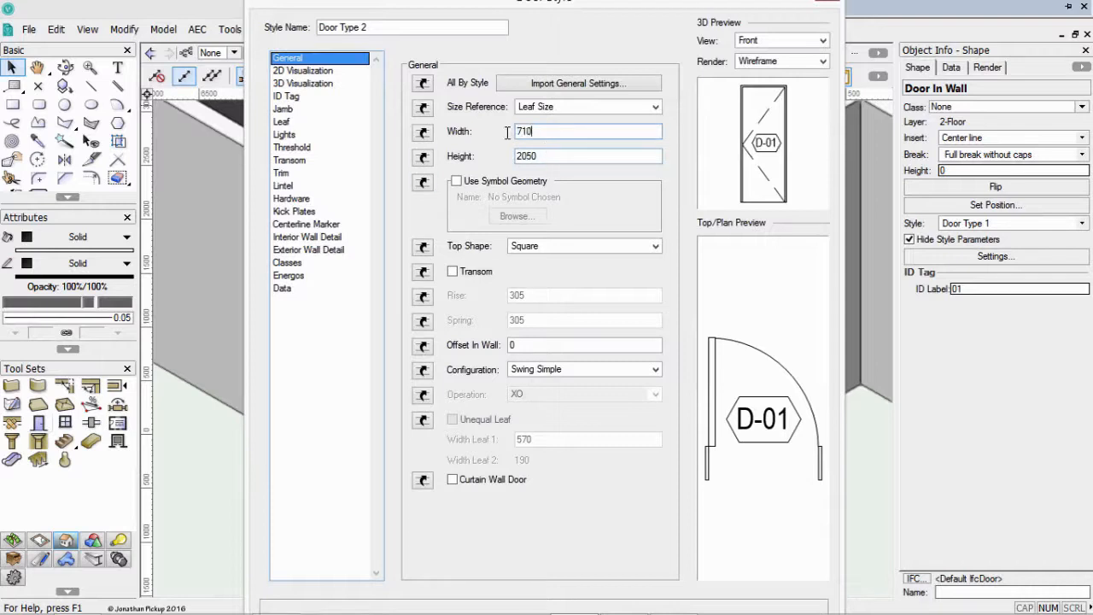
key("Tab")
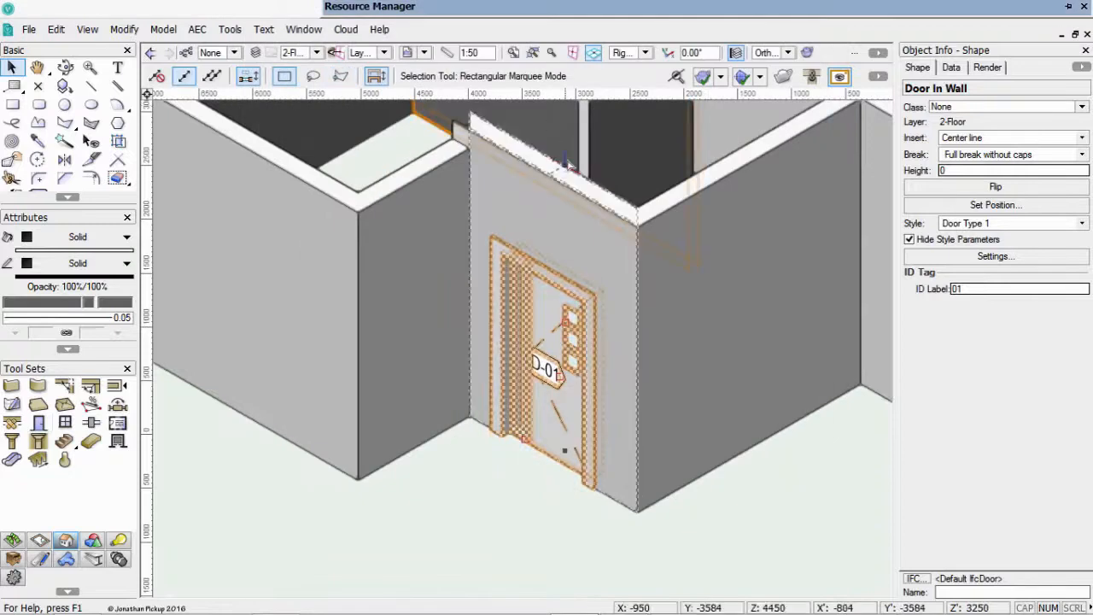
Switch to the Top/Plan view and extend the open-ended interior wall to the exterior wall beside the entrance door
scroll(566, 164, "down", 2)
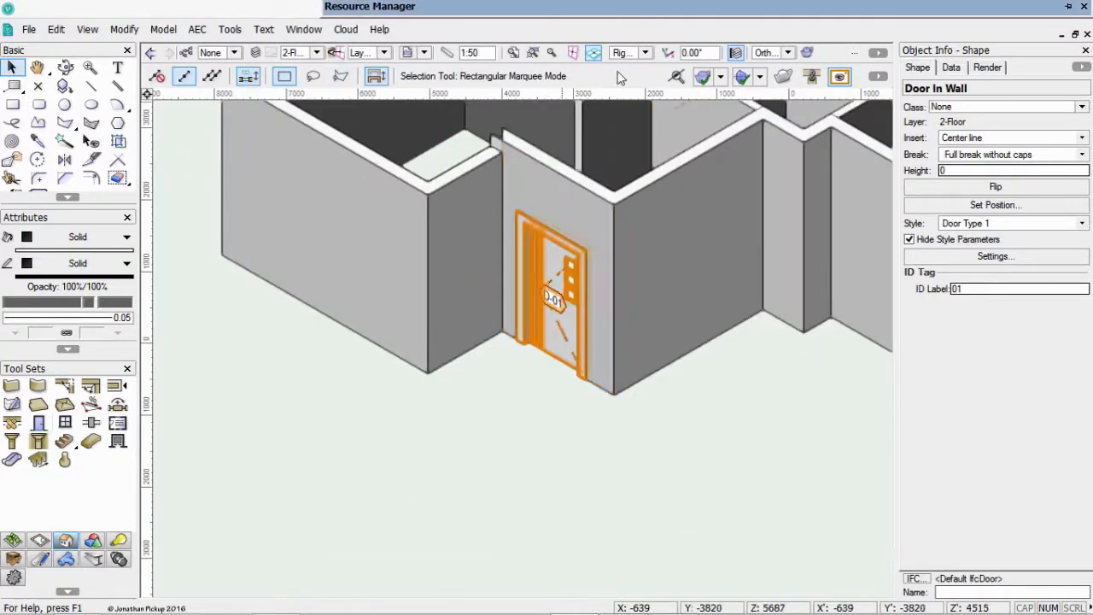
left_click(645, 55)
left_click(659, 68)
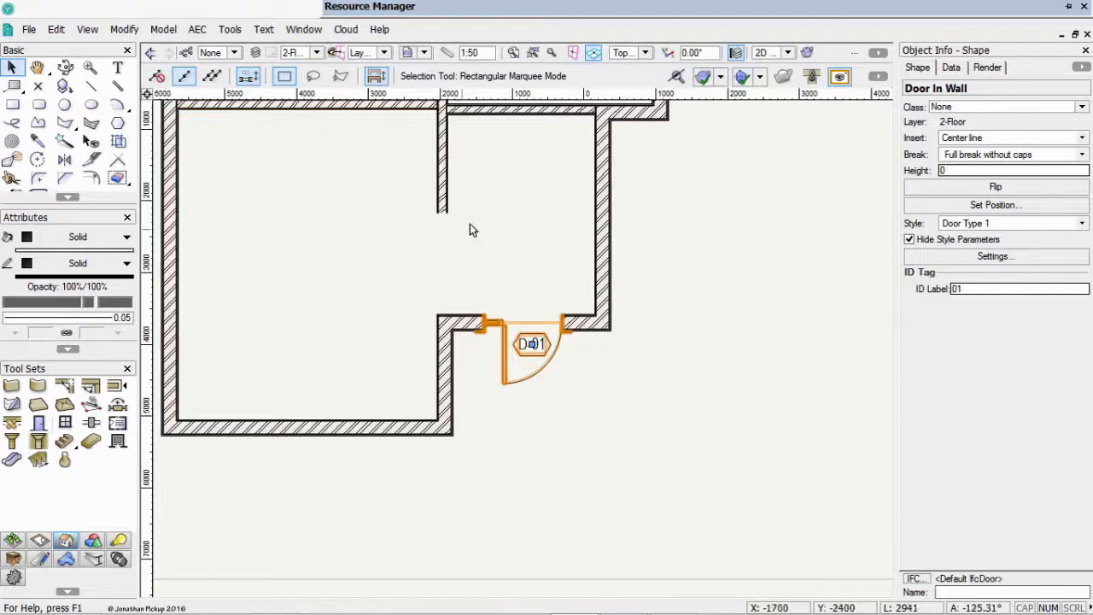
middle_click_drag(466, 329, 447, 396)
left_click(433, 391)
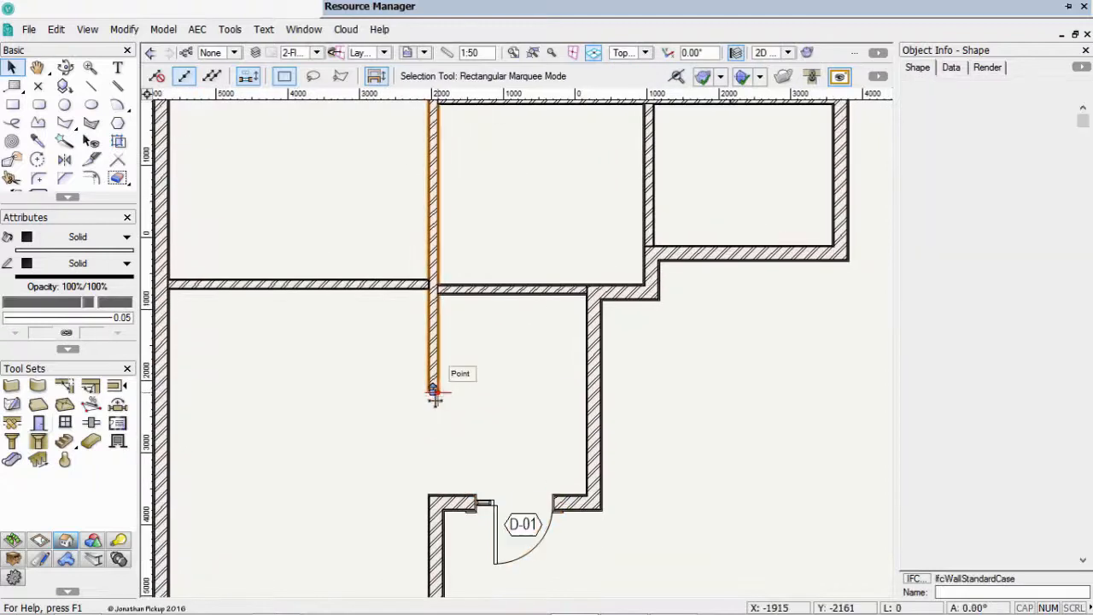
left_click_drag(433, 391, 432, 494)
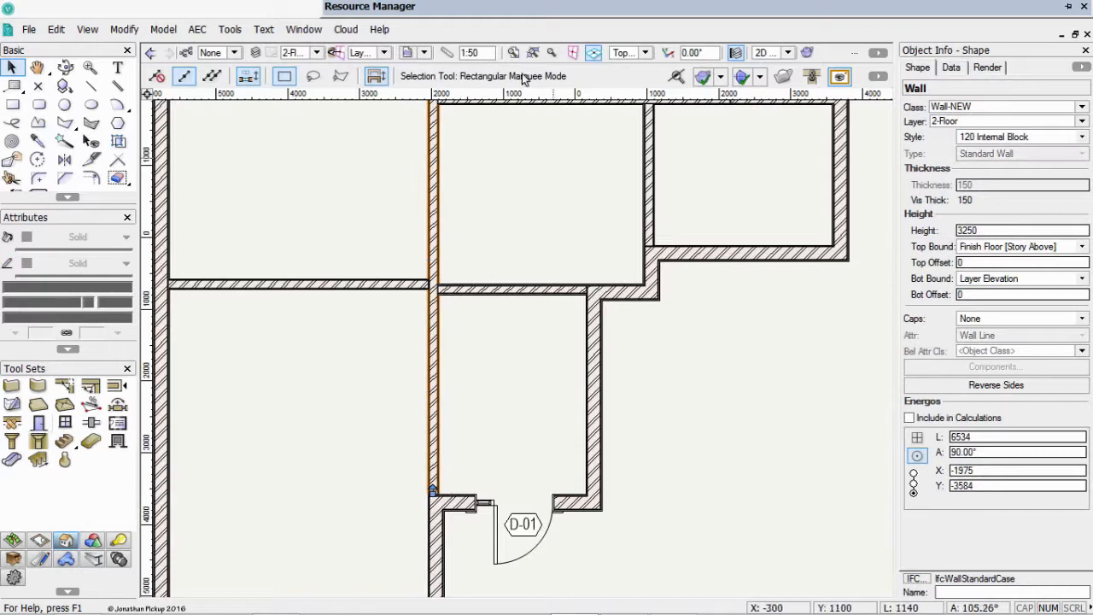
Insert a Door Type 2 door near the upper end of the entrance hall's west wall, opening into the large room
key("space")
left_click_drag(541, 341, 519, 260)
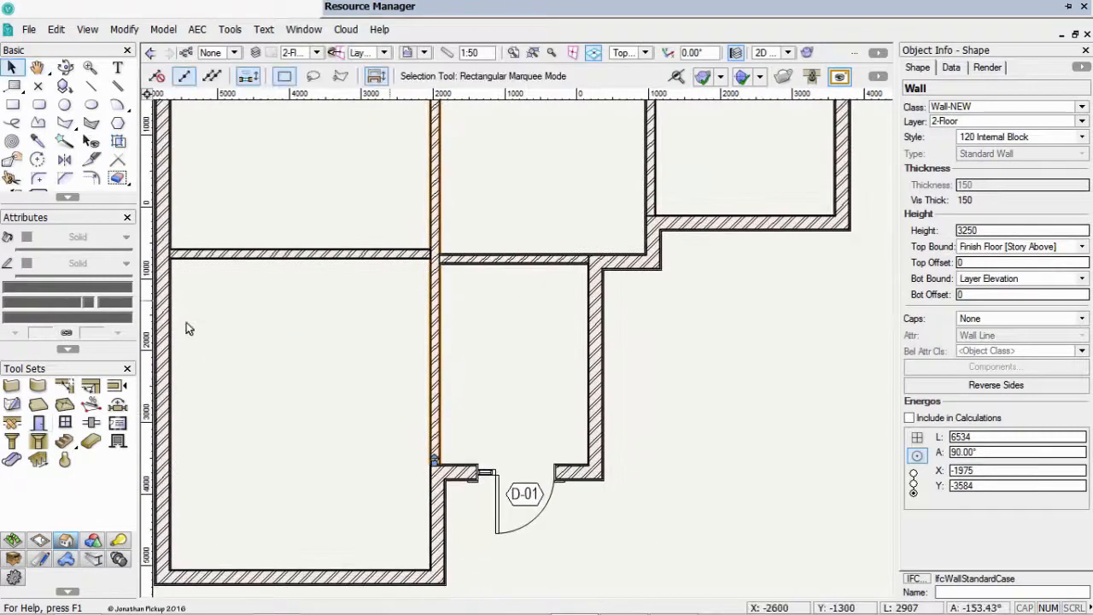
left_click(39, 422)
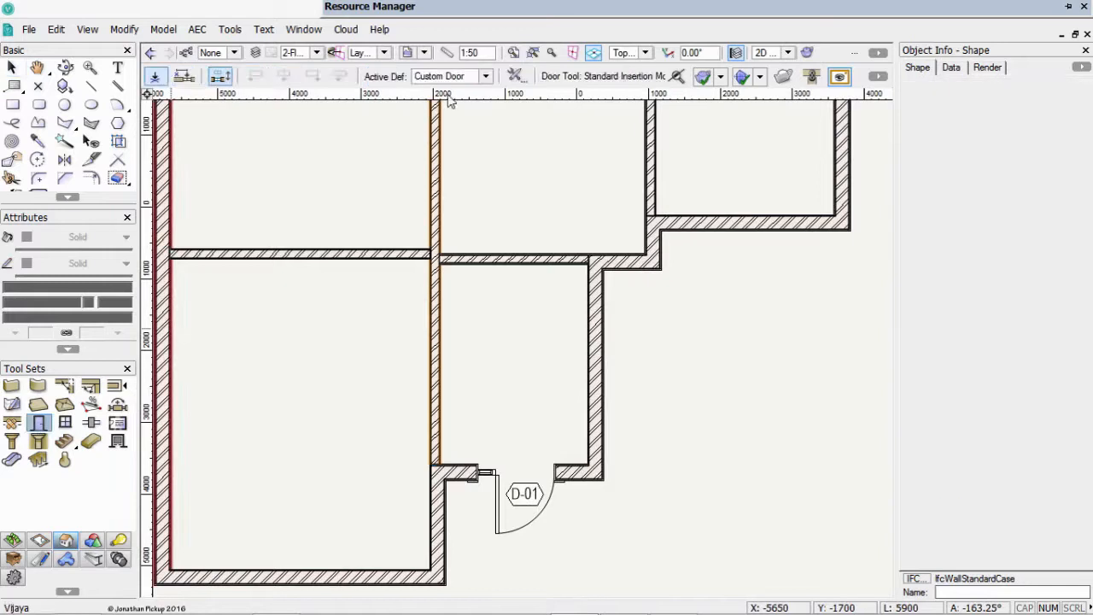
left_click(478, 76)
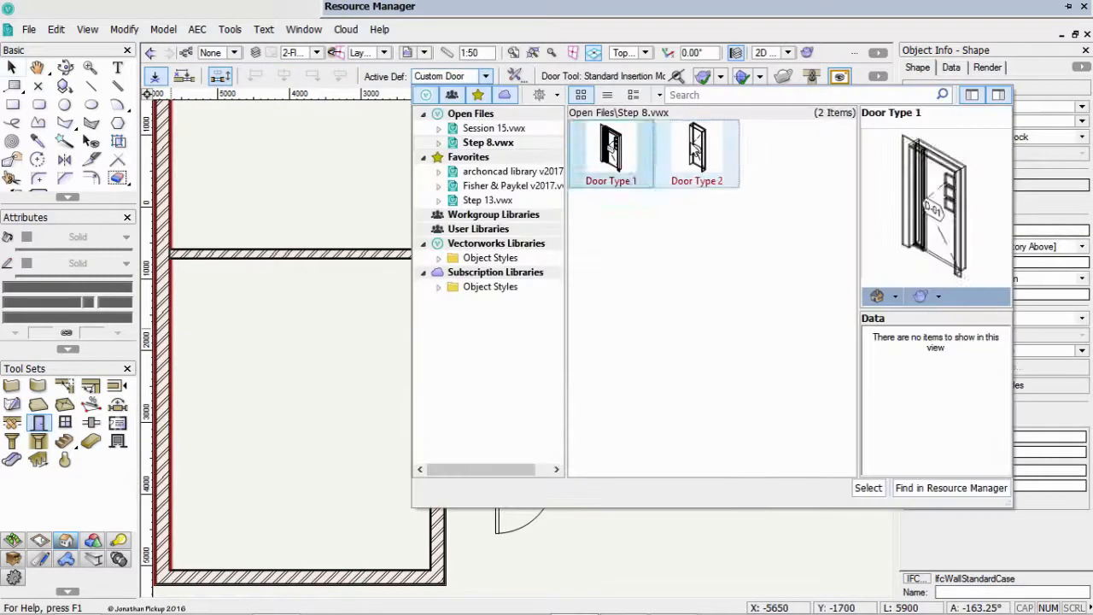
left_click(694, 152)
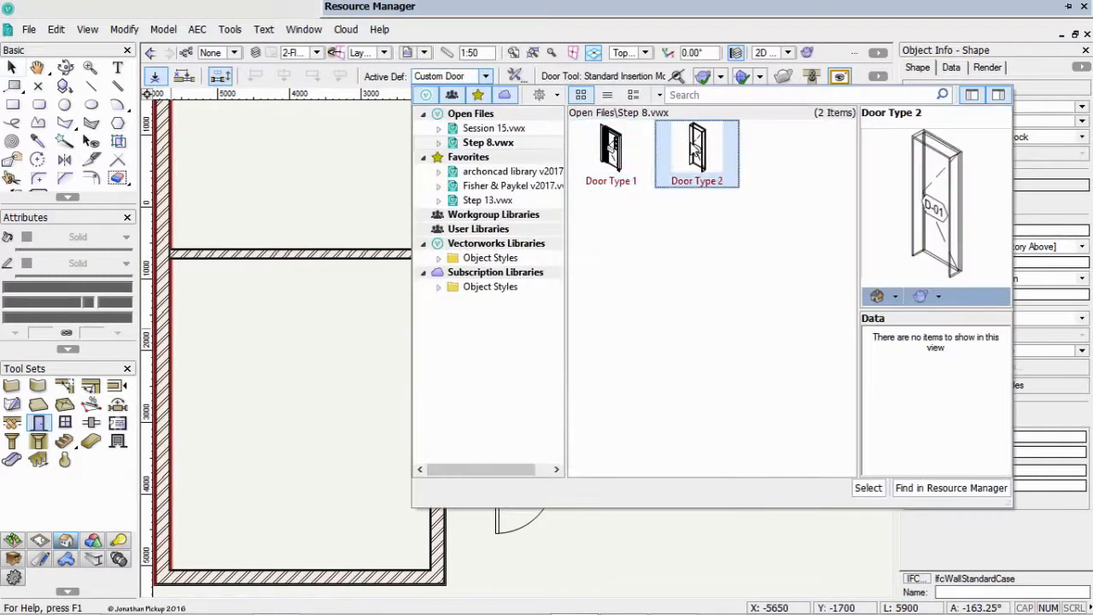
left_click(867, 488)
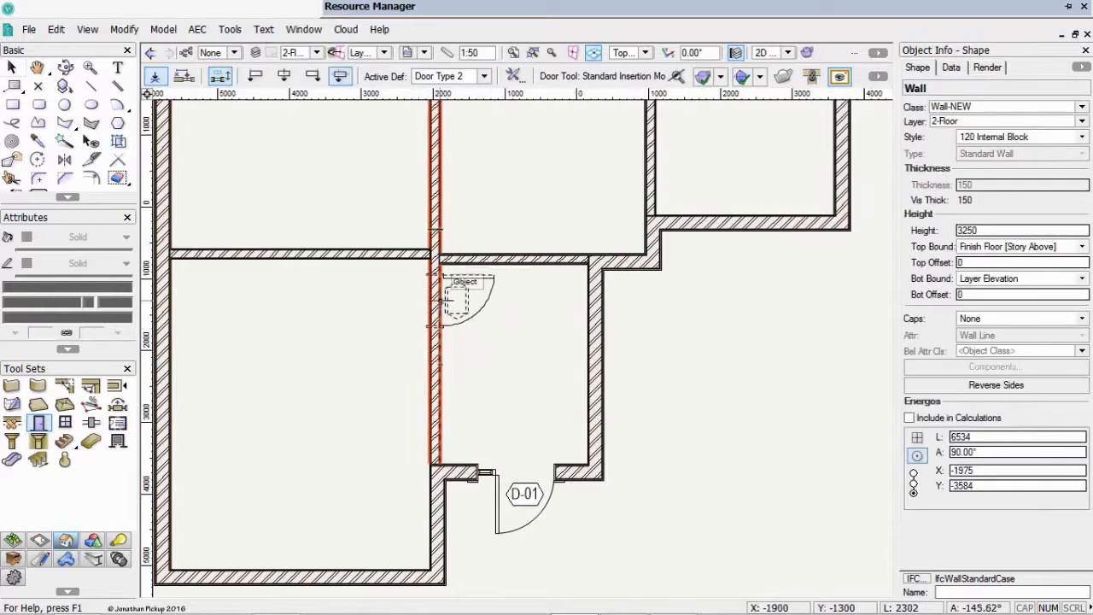
left_click(441, 300)
left_click(402, 312)
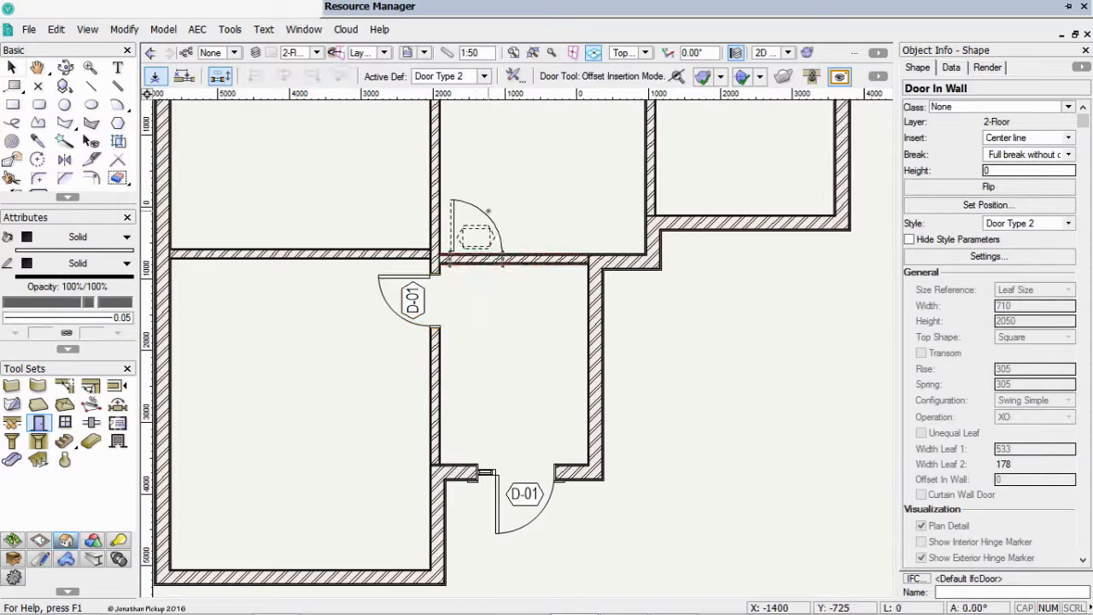
Insert Door Type 2 doors near the west ends of the central room's south and north walls, both swinging north
left_click(488, 212)
middle_click_drag(499, 187, 470, 443)
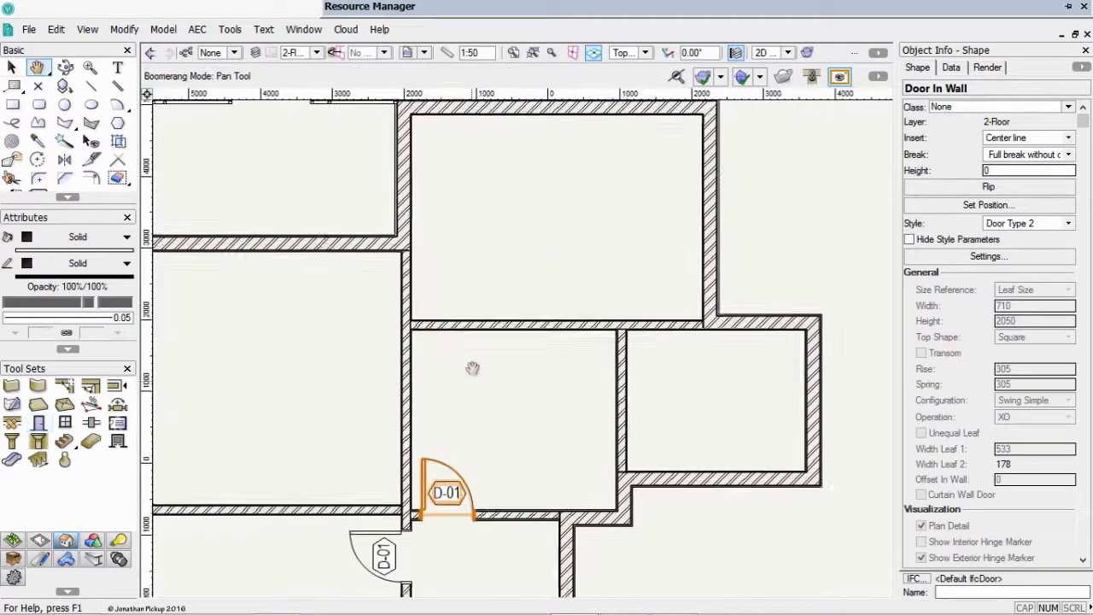
middle_click_drag(473, 368, 510, 310)
left_click(511, 266)
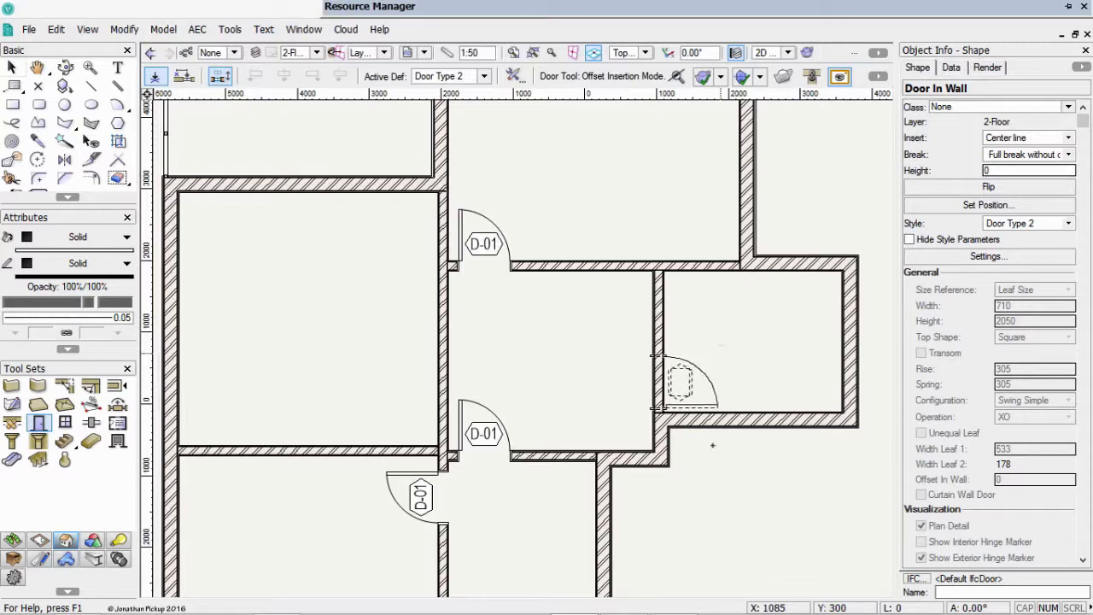
Insert Door Type 2 doors in the central room's east and west walls, each opening into the adjoining room
left_click(710, 323)
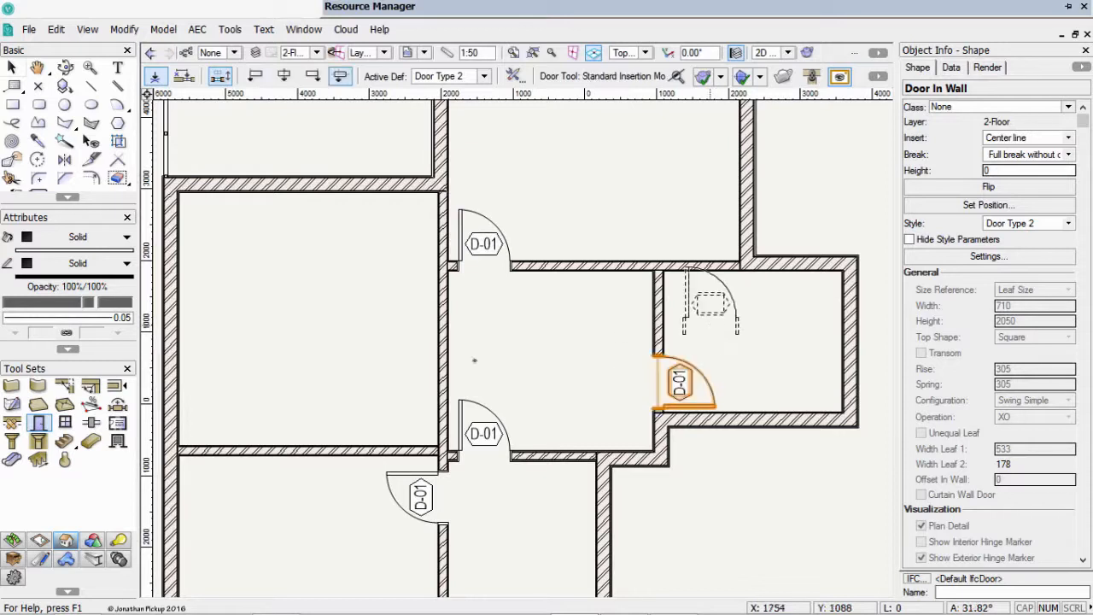
left_click(442, 302)
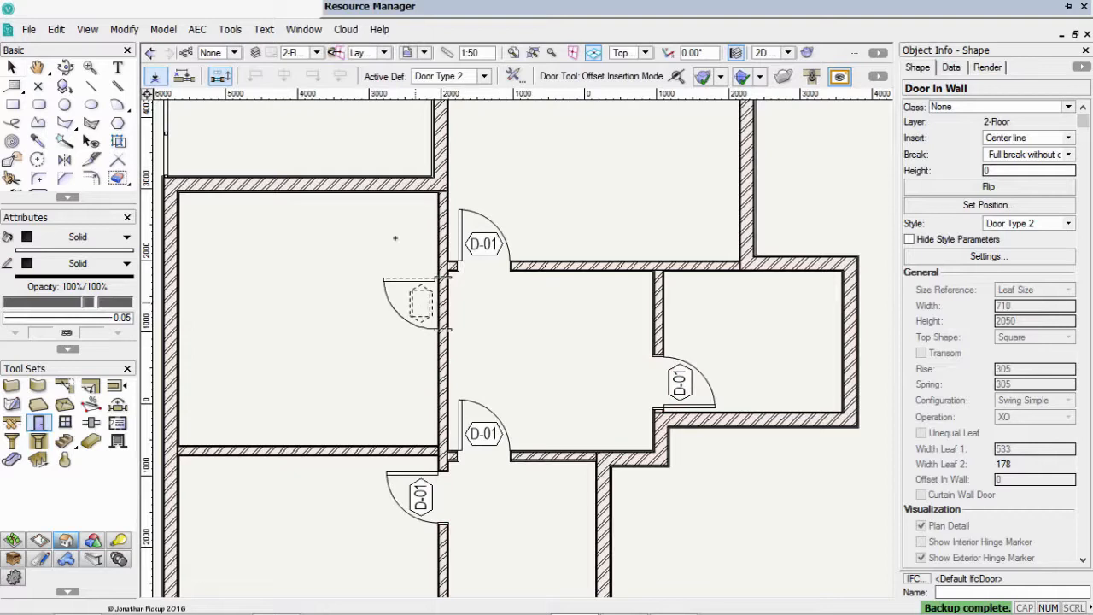
left_click(364, 335)
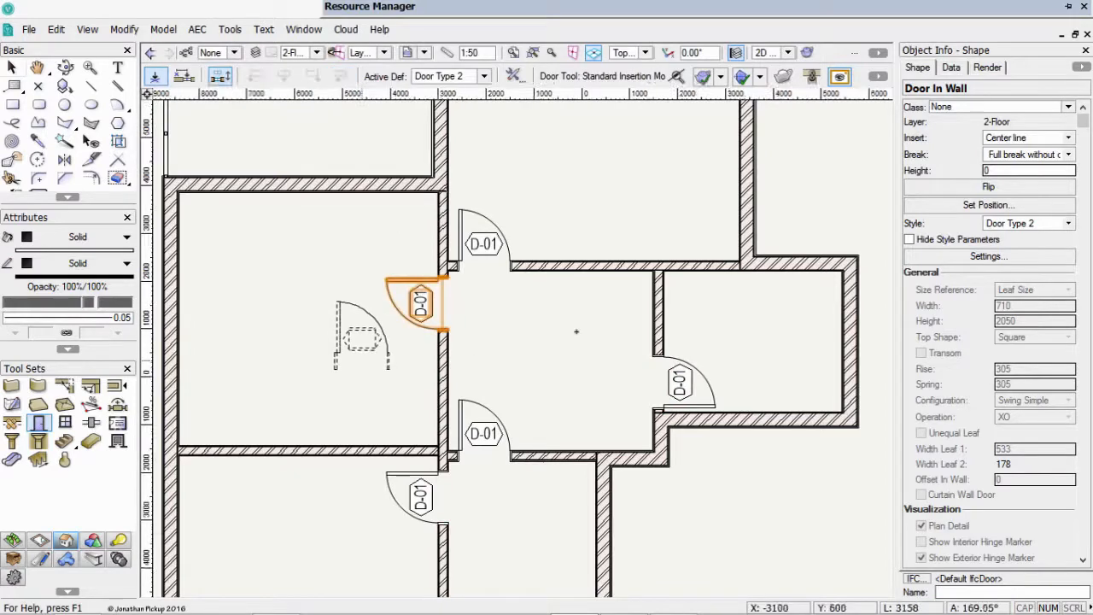
Duplicate the Door Type 1 style in the Resource Manager and name the copy Door Type 3
scroll(564, 332, "down", 2)
middle_click_drag(537, 409, 586, 248)
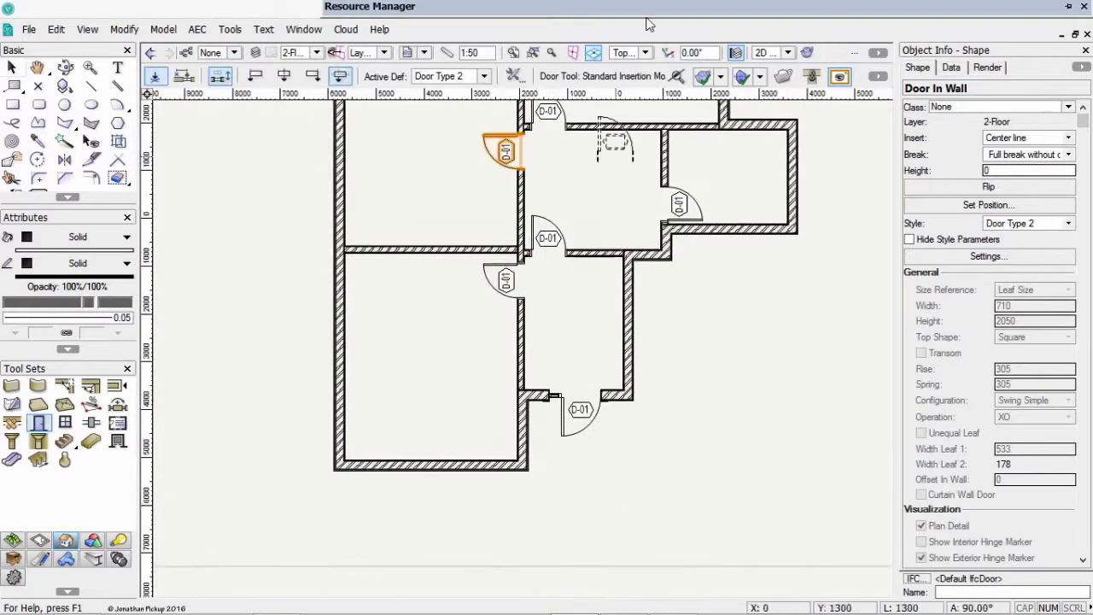
mouse_move(646, 6)
right_click(645, 79)
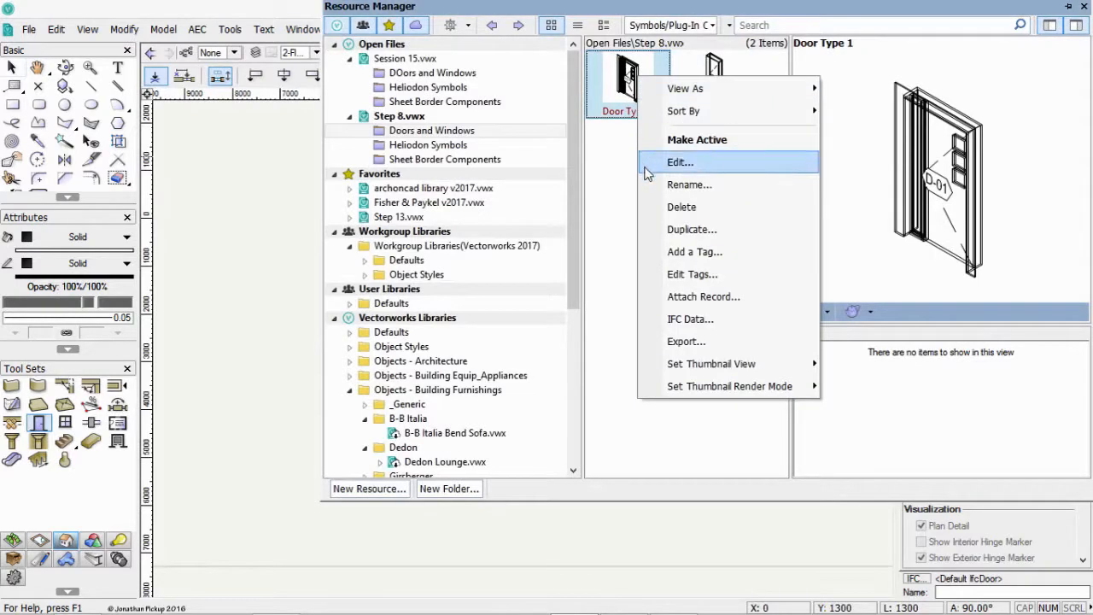
left_click(649, 229)
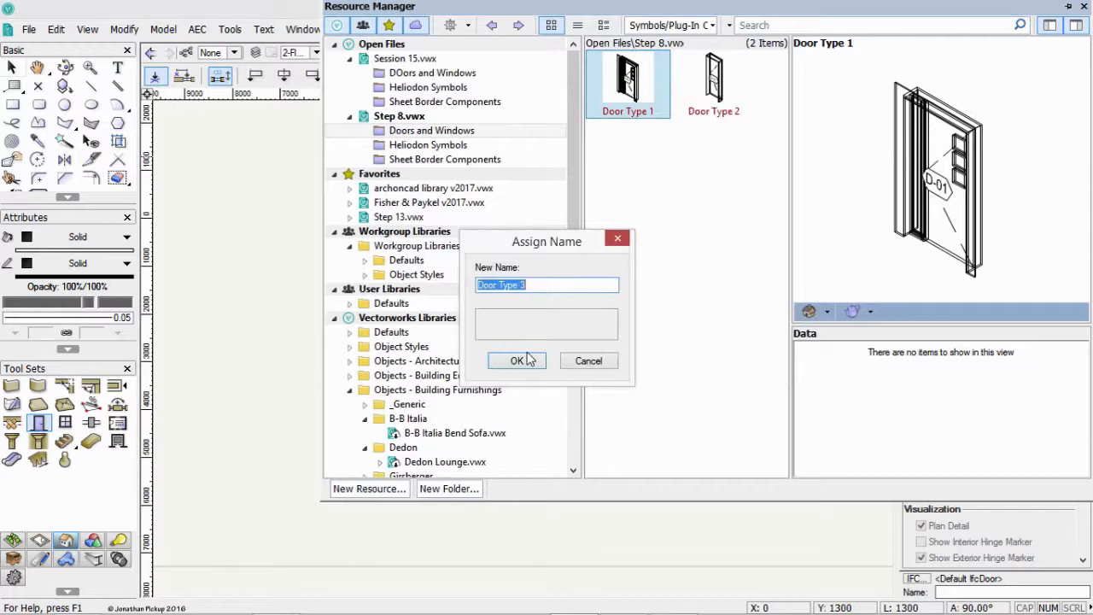
left_click(530, 361)
Edit the Door Type 3 style to exclude sidelights and use a Glass leaf
right_click(646, 181)
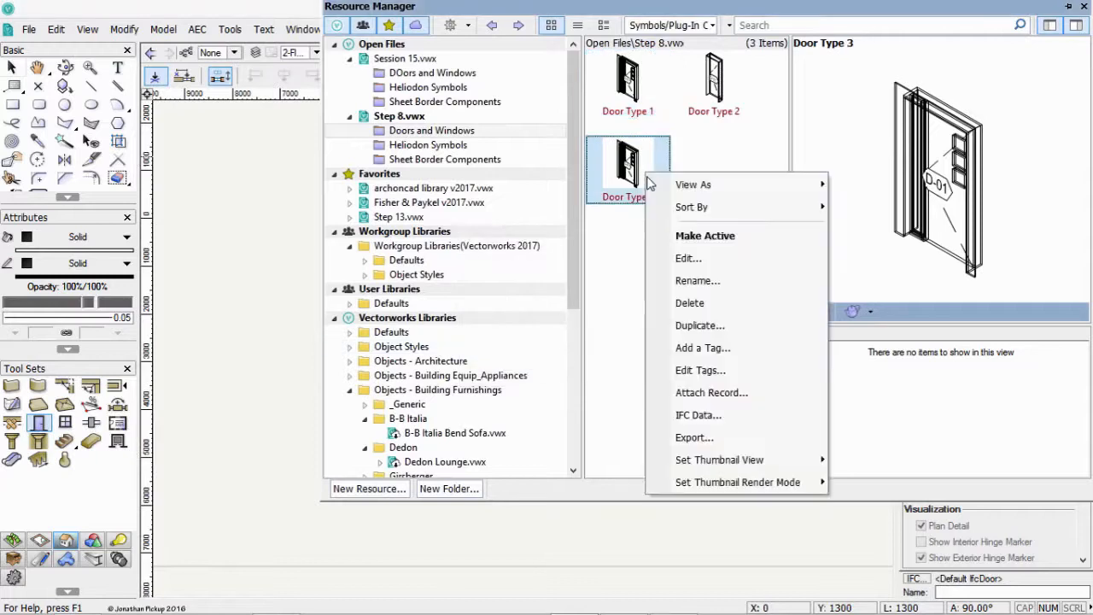
left_click(679, 266)
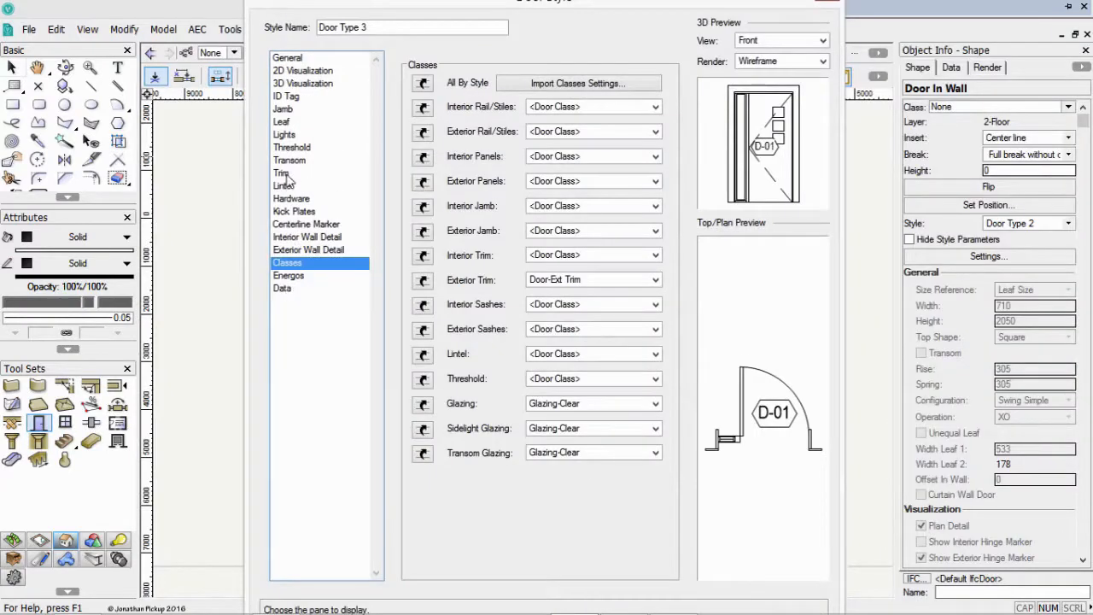
left_click(286, 135)
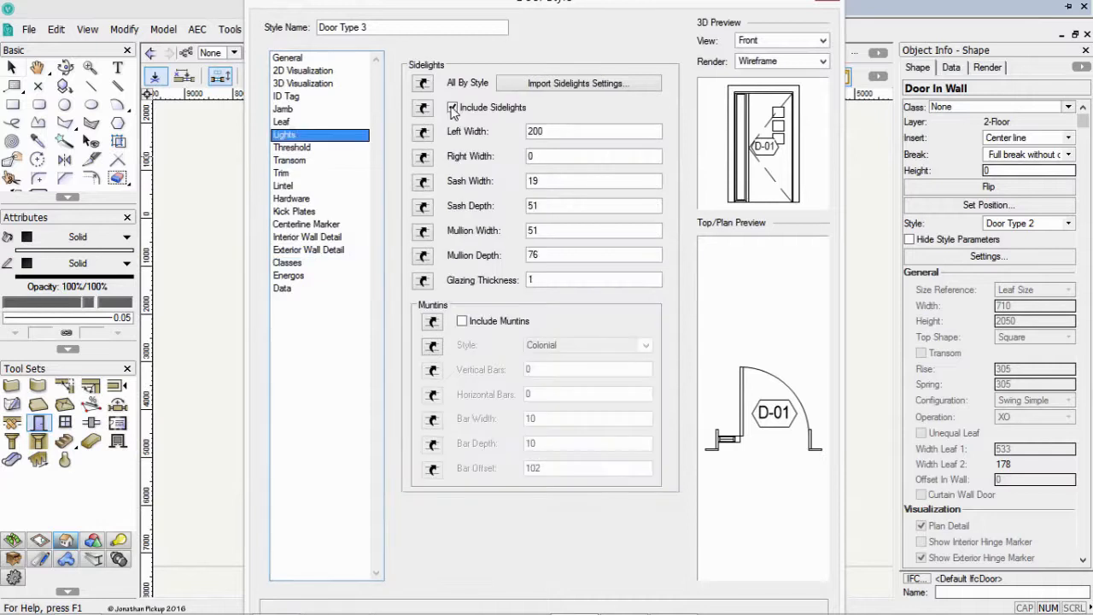
left_click(283, 122)
left_click(563, 106)
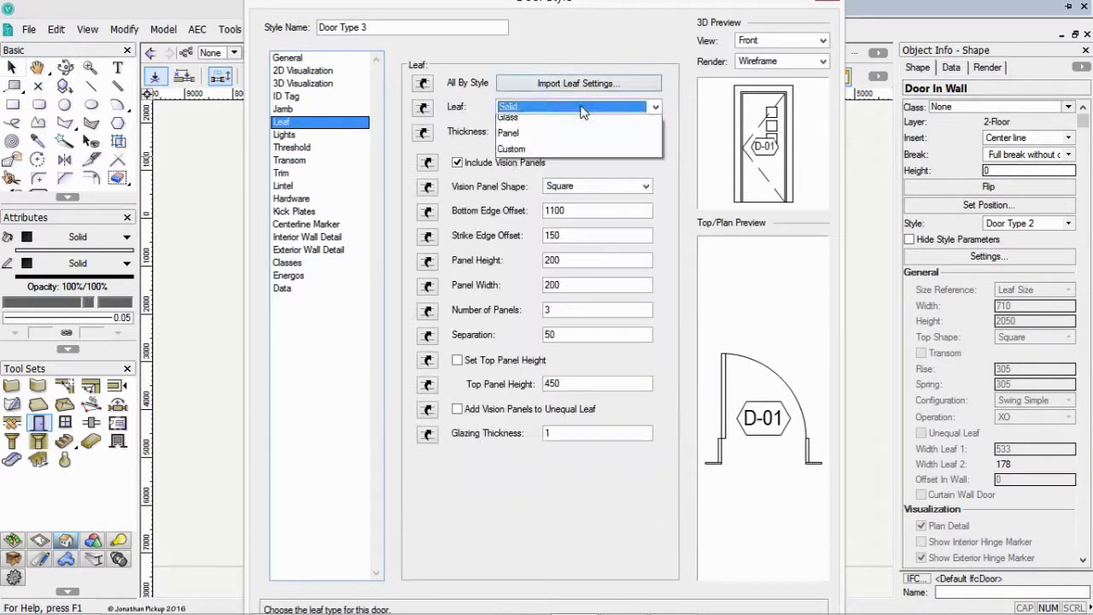
left_click(538, 140)
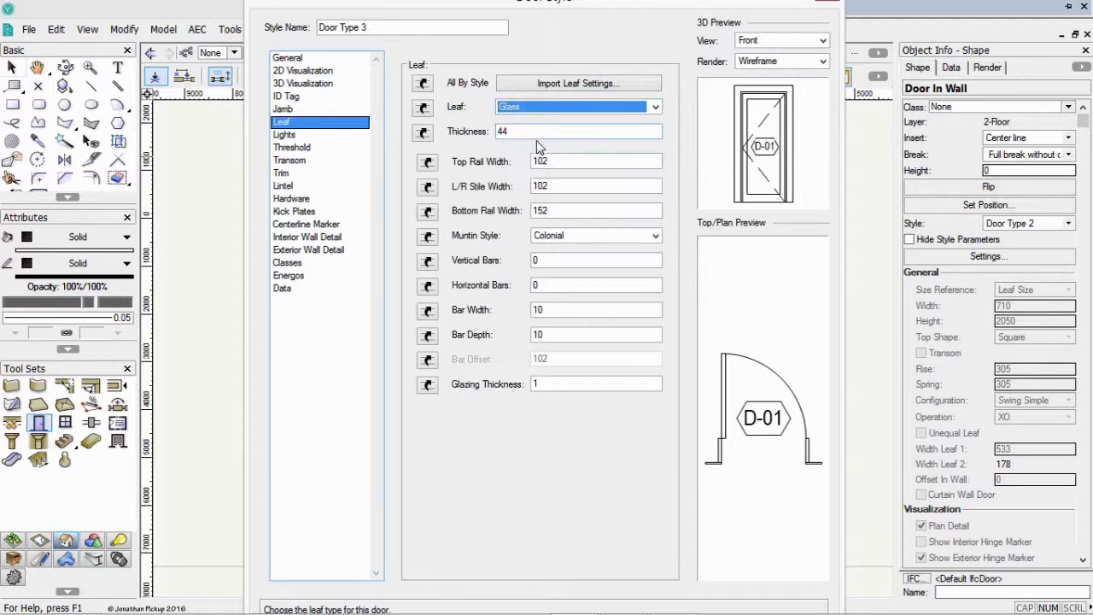
Set the glass leaf's top rail width to 100, left/right stile width to 100 and bottom rail width to 300
left_click(545, 160)
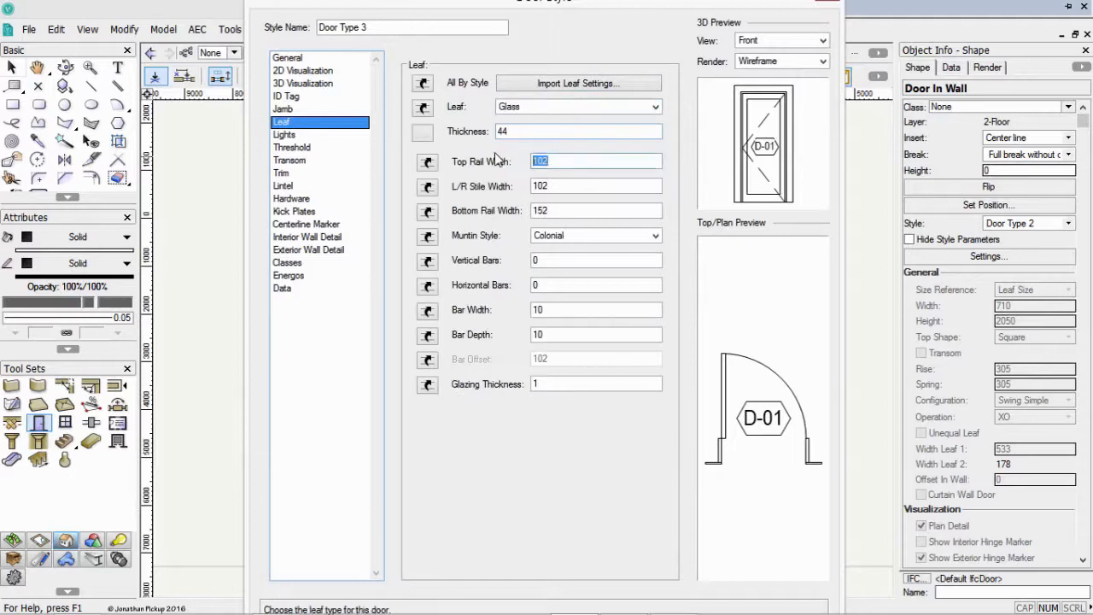
type("100")
key("Tab")
key("Tab")
type("15")
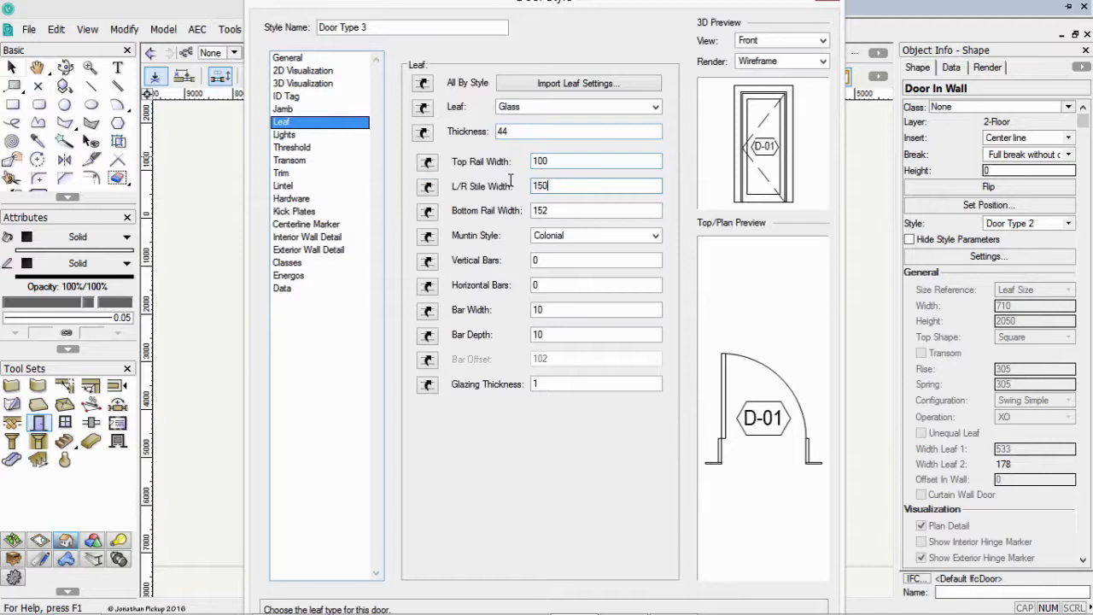
type("0")
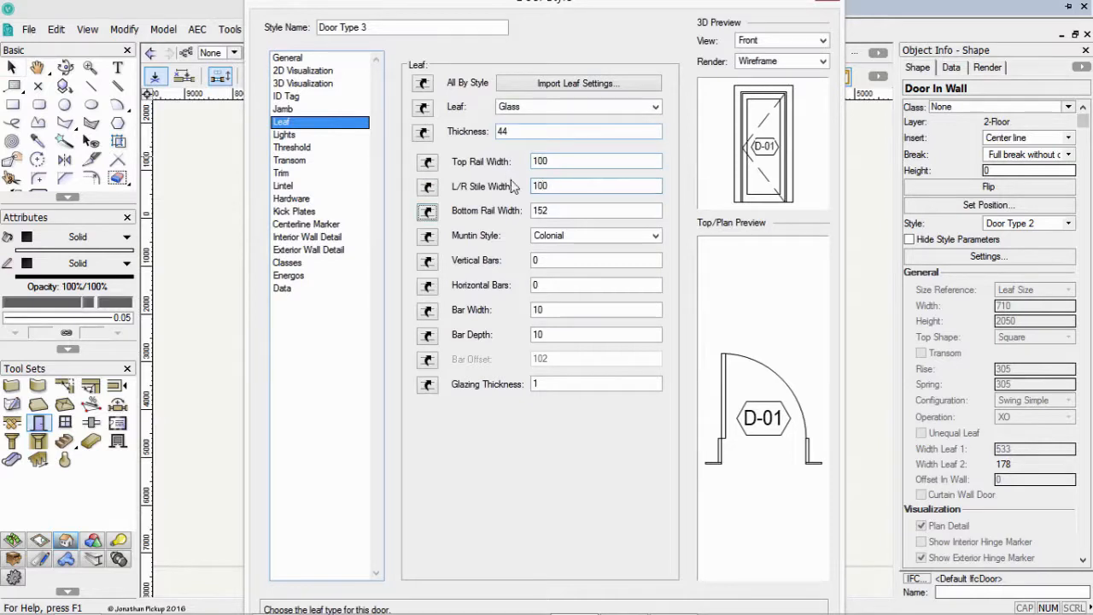
key("Tab")
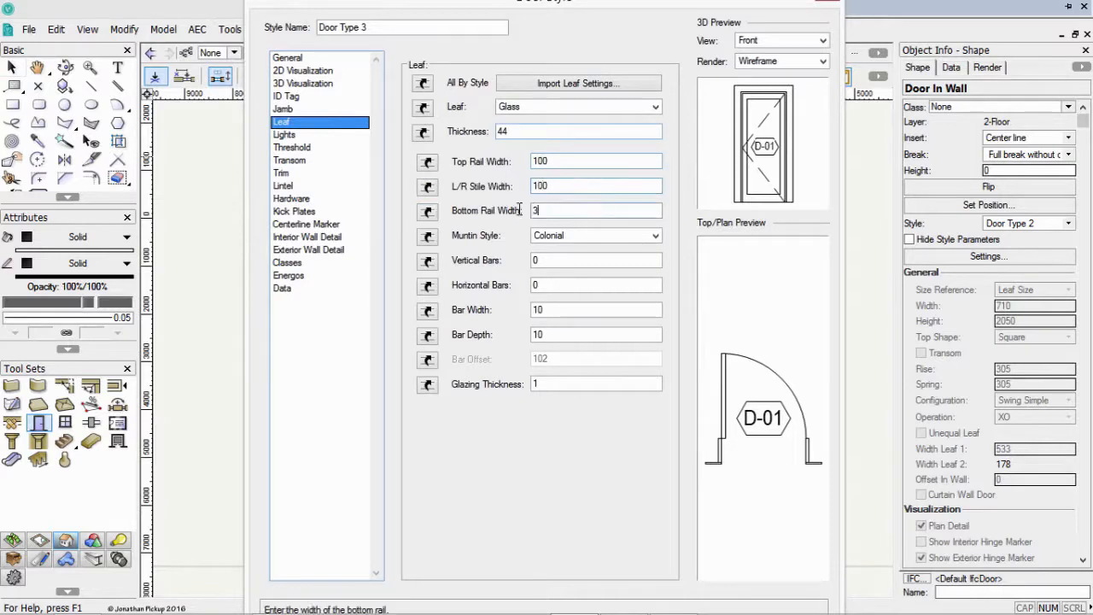
type("300")
key("Tab")
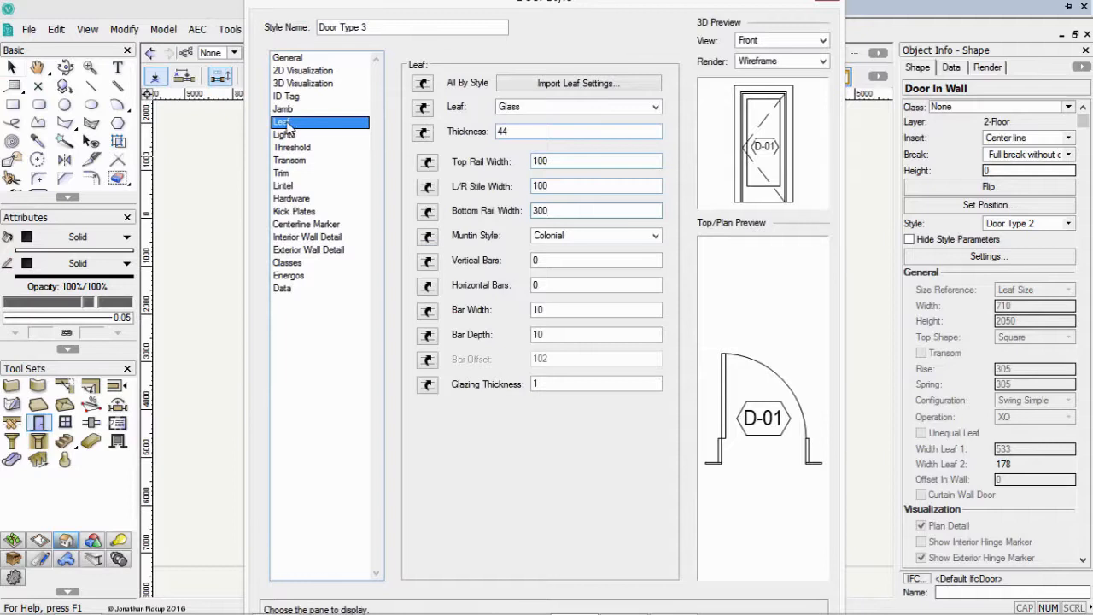
Set the Door Type 3 style's width to 1400 and its configuration to Swing Bi-part, and accept the style
left_click(295, 63)
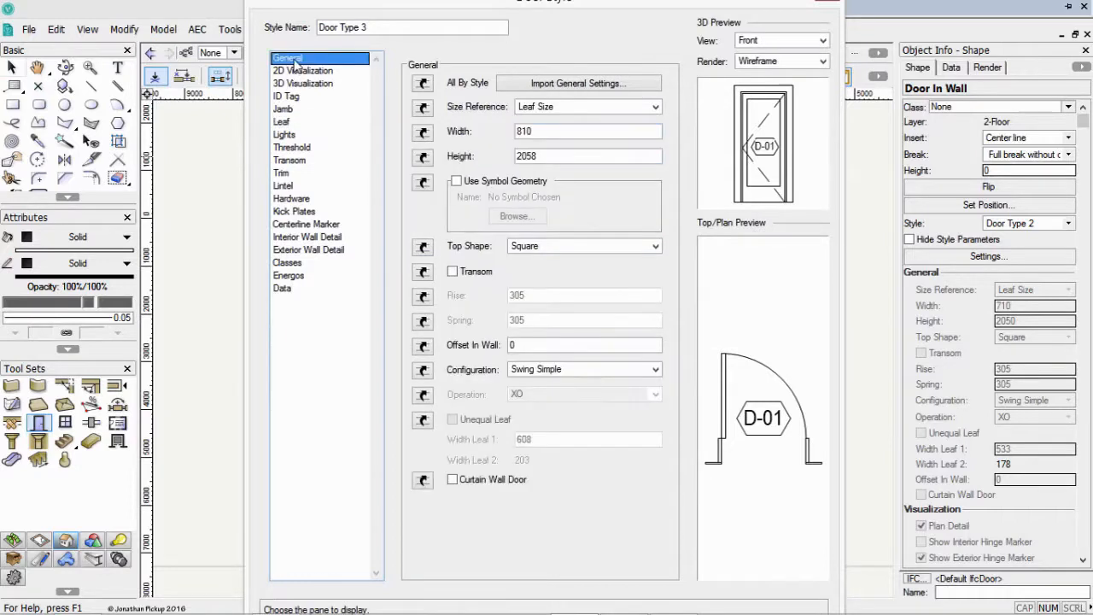
left_click_drag(541, 132, 508, 126)
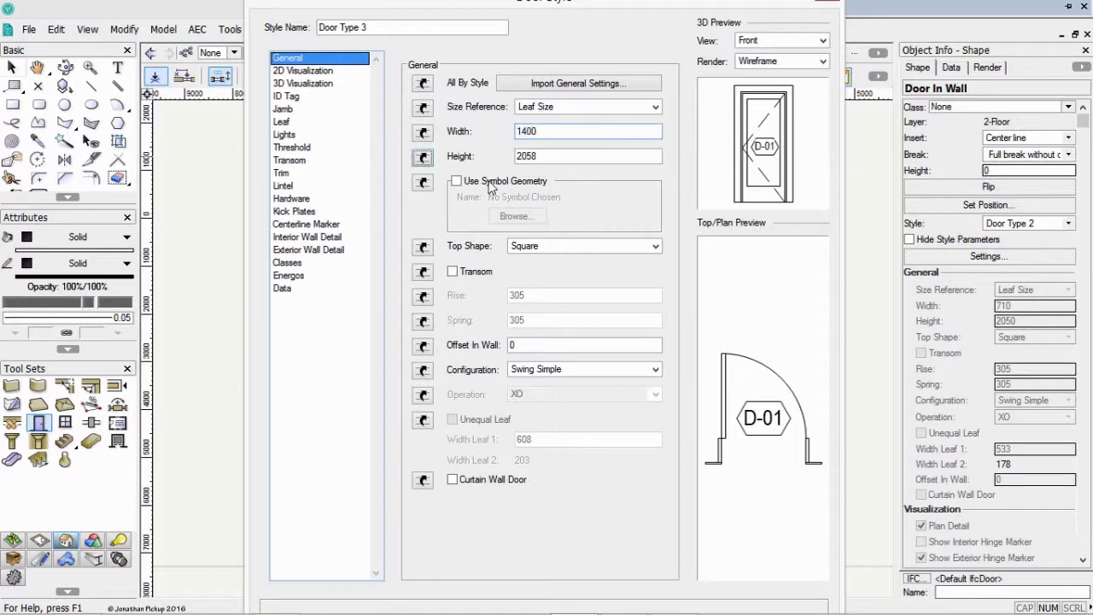
left_click(565, 371)
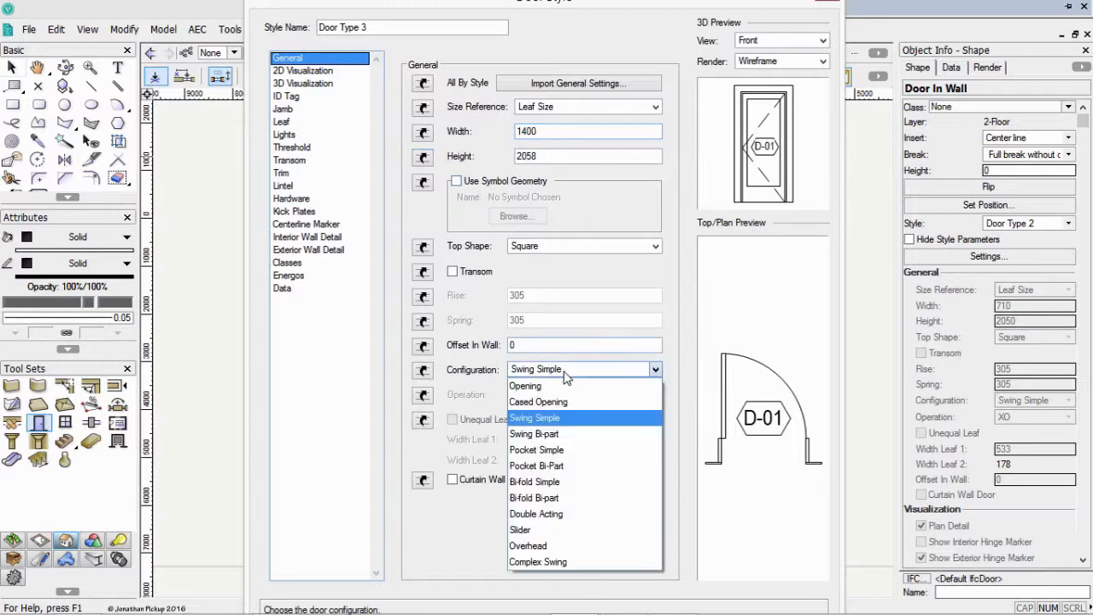
left_click(571, 440)
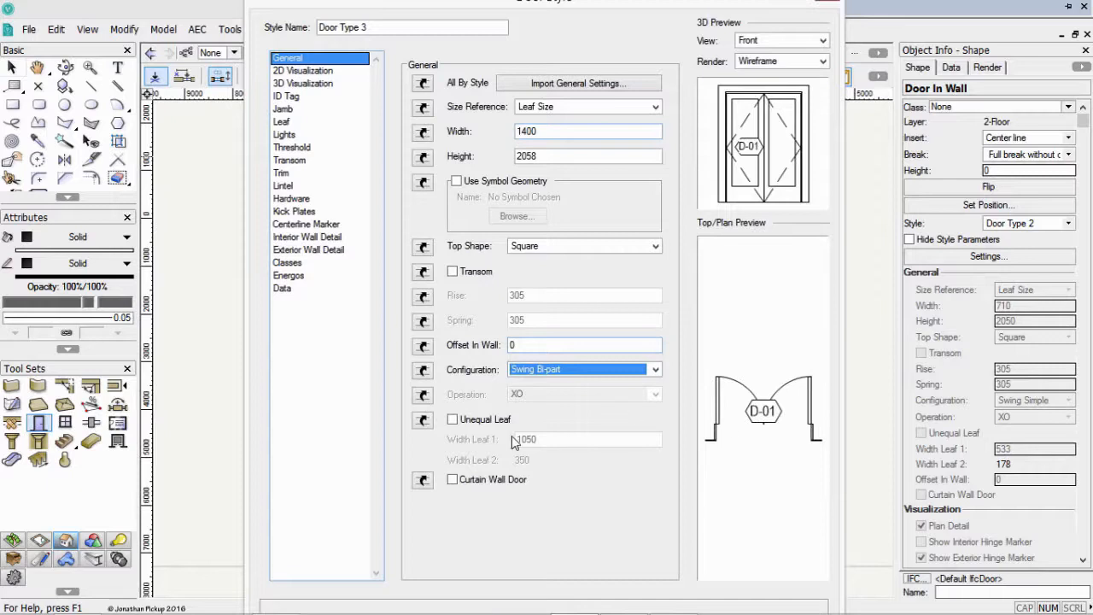
key("Return")
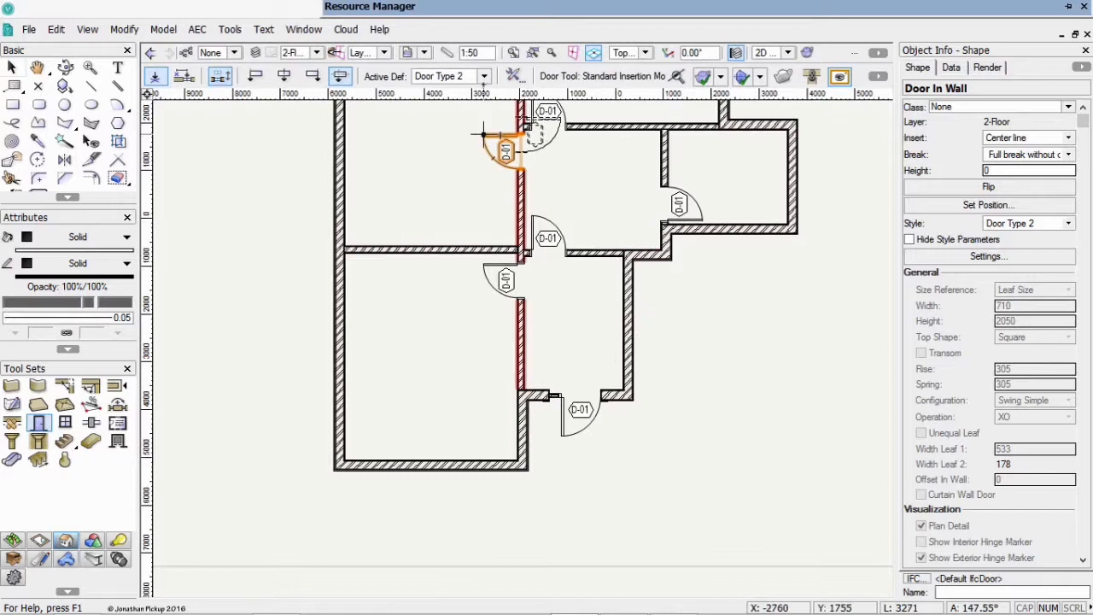
left_click(484, 76)
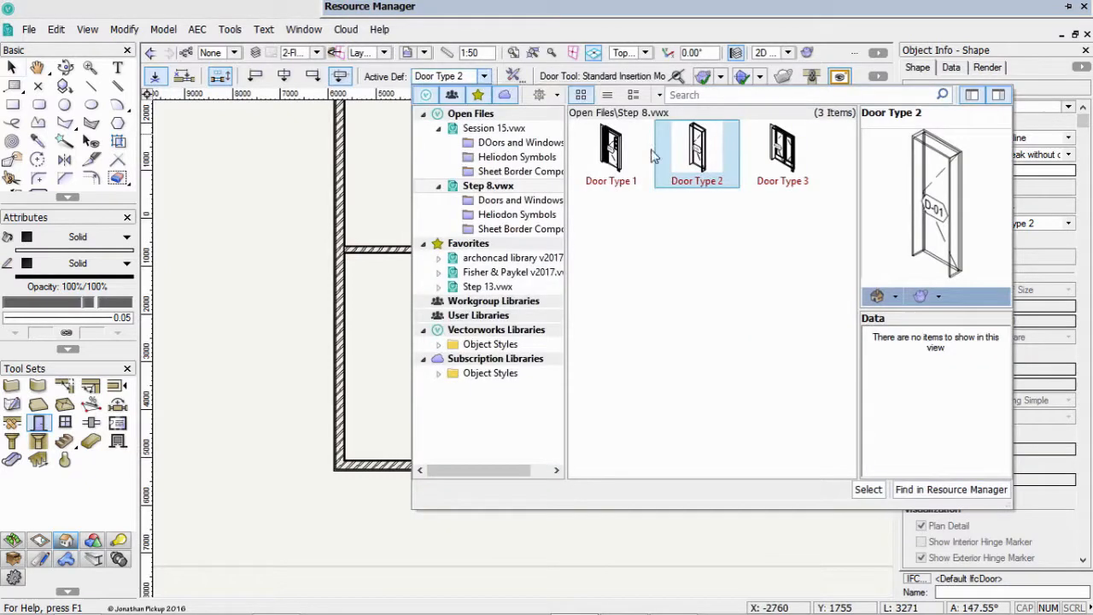
left_click(780, 165)
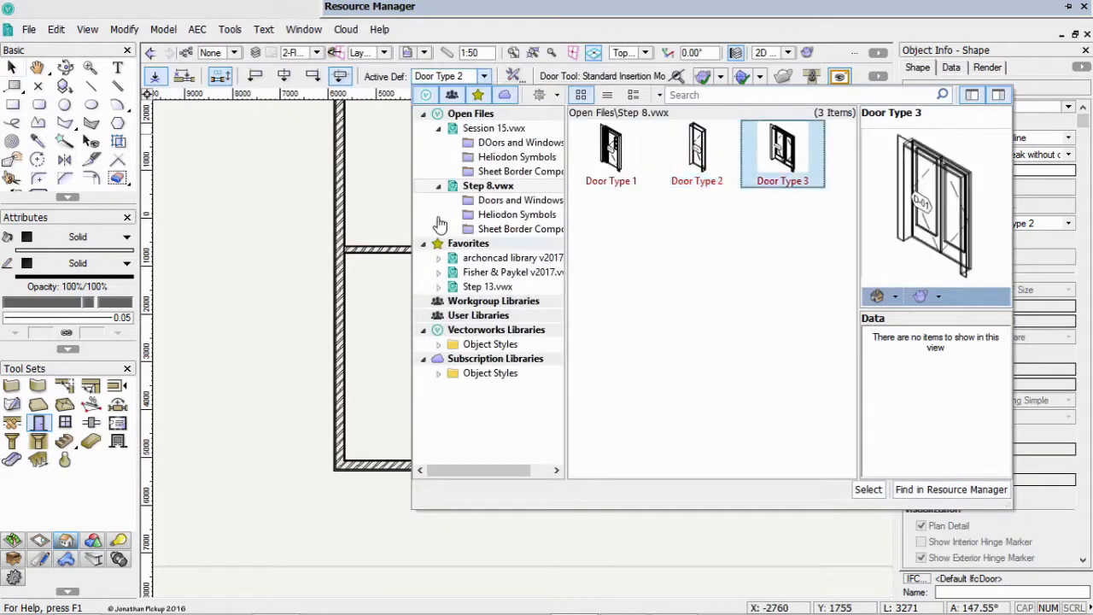
left_click(379, 205)
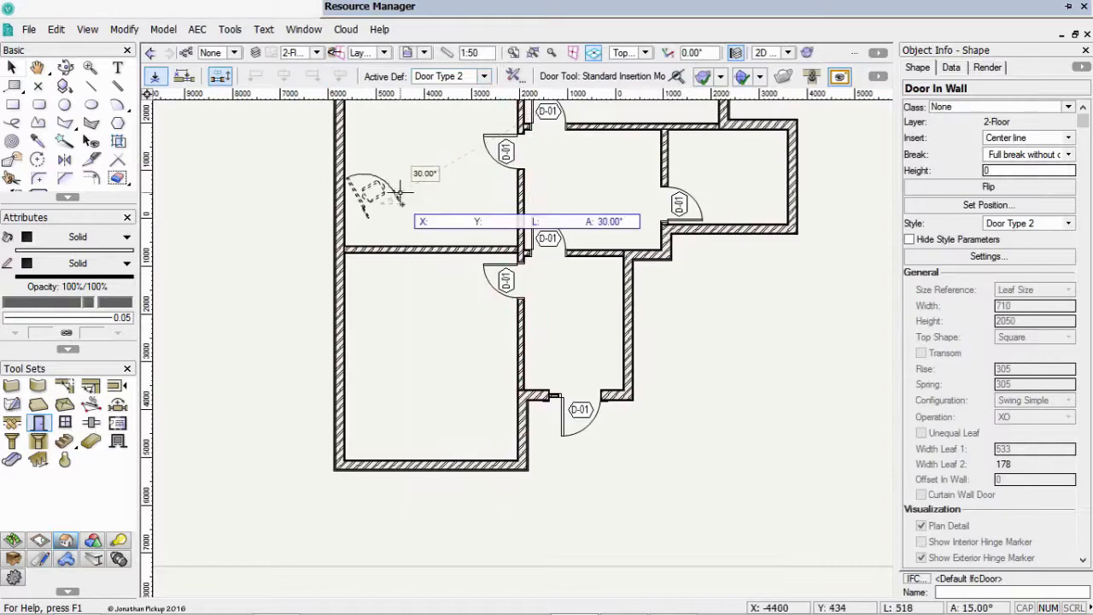
key("Escape")
Insert a Door Type 3 door at the midpoint of the northwest room's north wall, opening north onto the deck
middle_click_drag(425, 162, 436, 357)
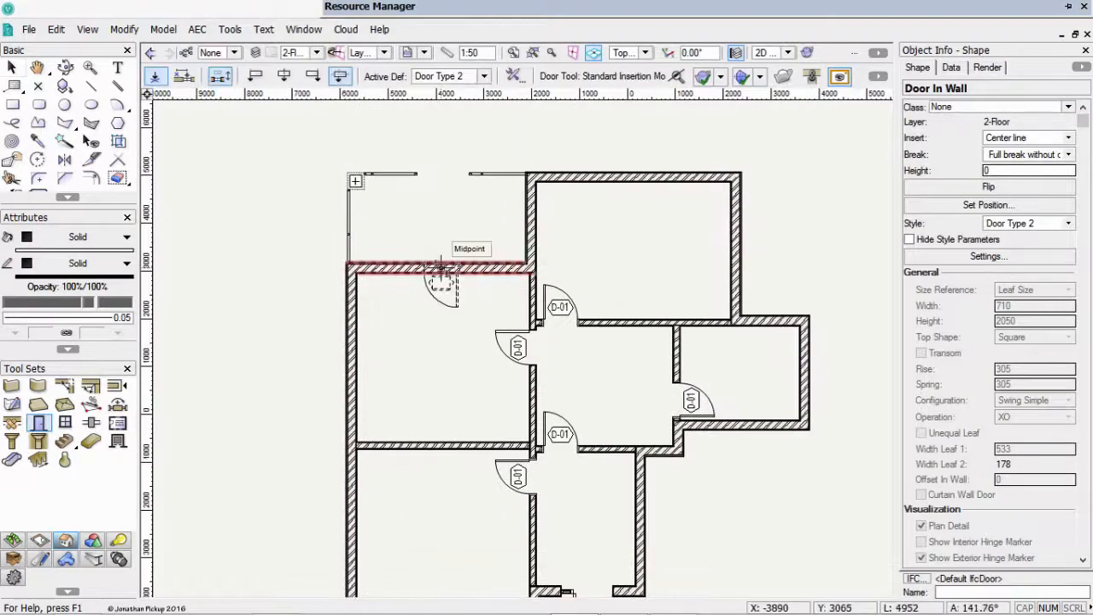
left_click(483, 76)
left_click(782, 154)
double_click(782, 154)
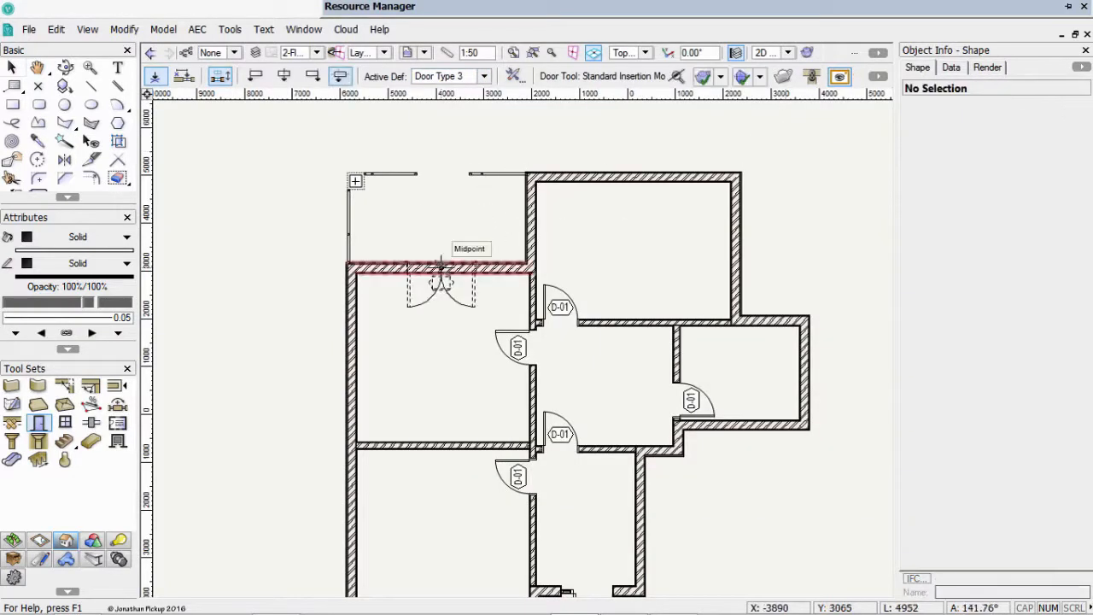
left_click(440, 272)
left_click(446, 214)
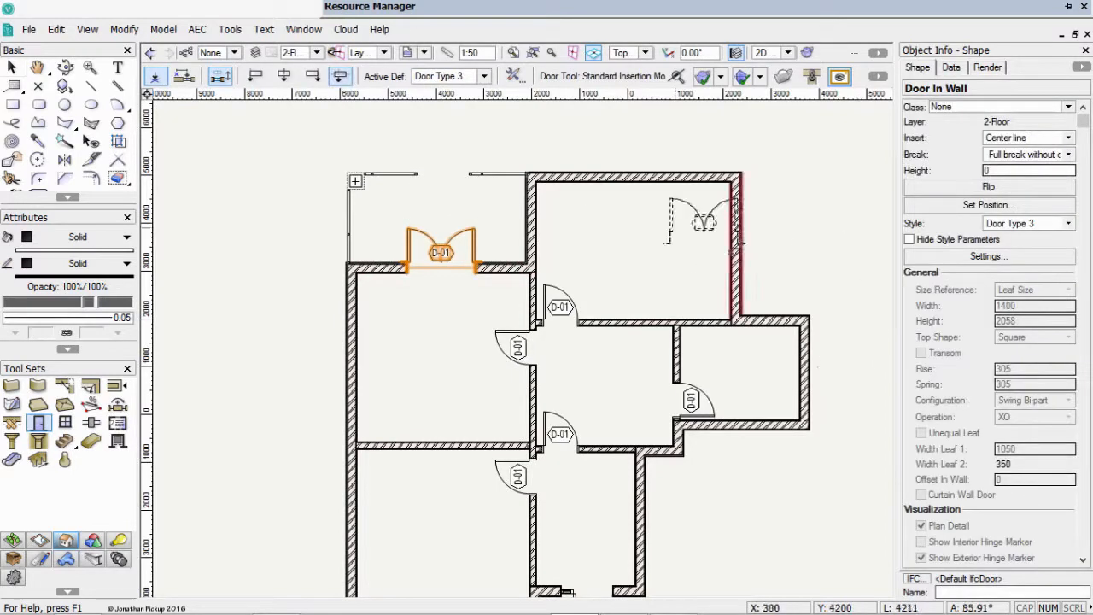
Make 3-Floor the active layer and show only the active layer
left_click(315, 53)
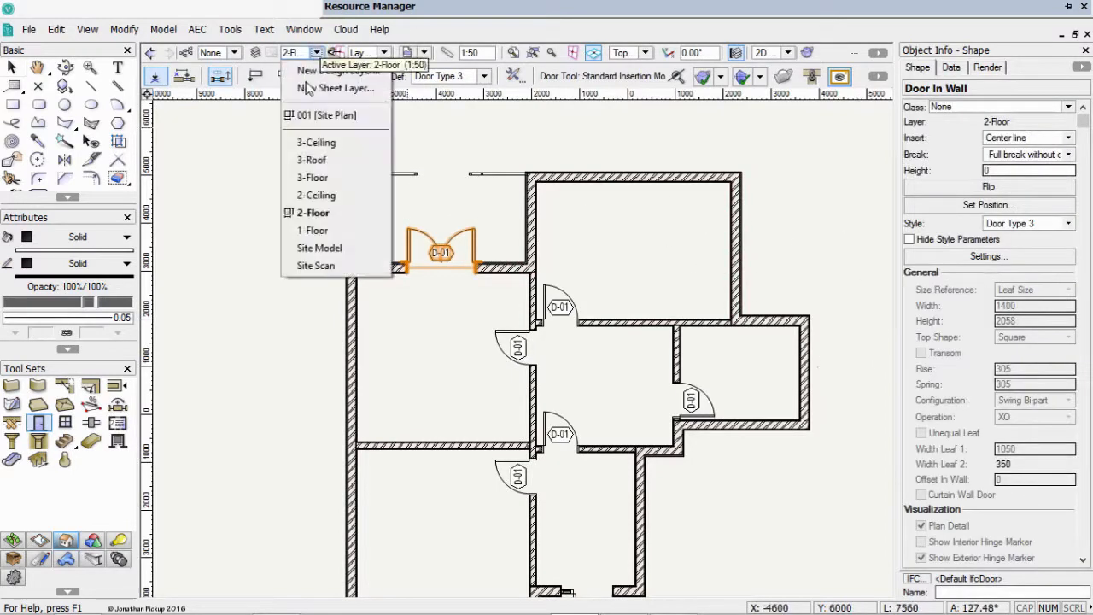
left_click(309, 176)
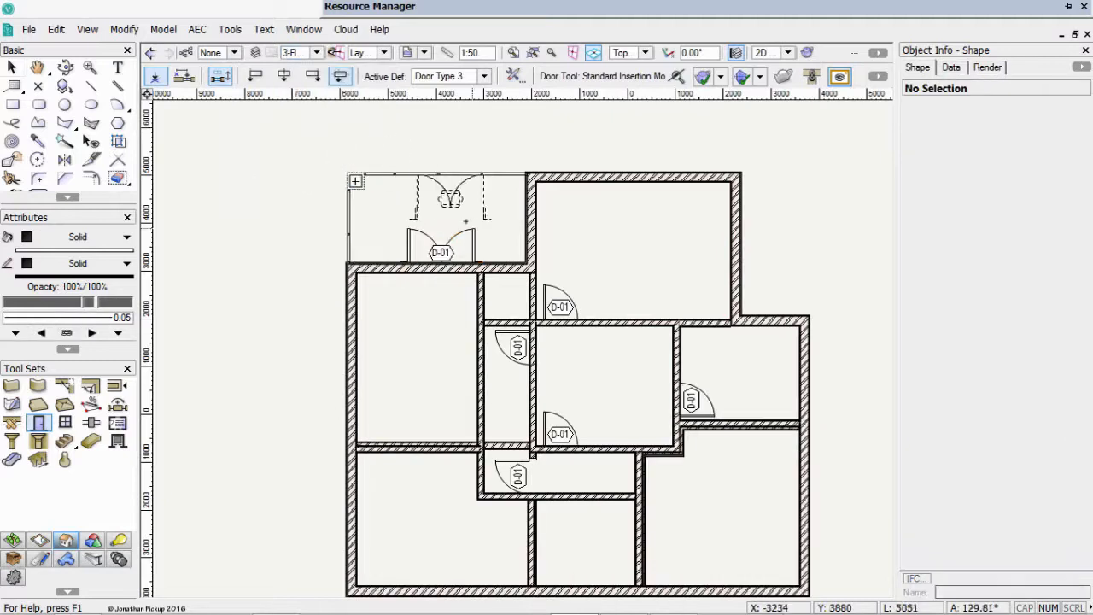
right_click(360, 145)
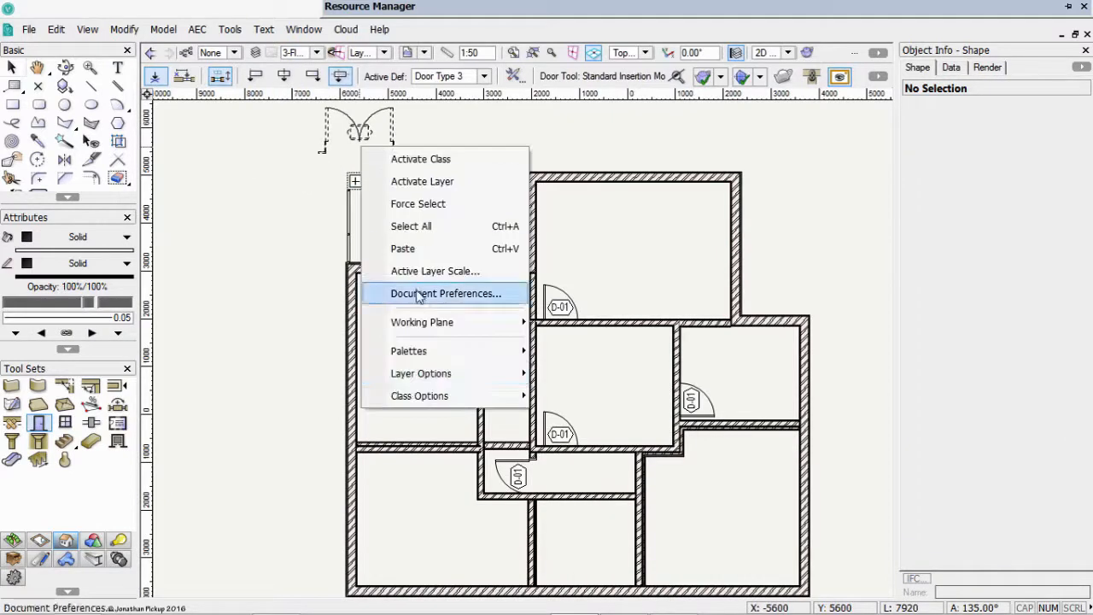
mouse_move(414, 375)
left_click(586, 373)
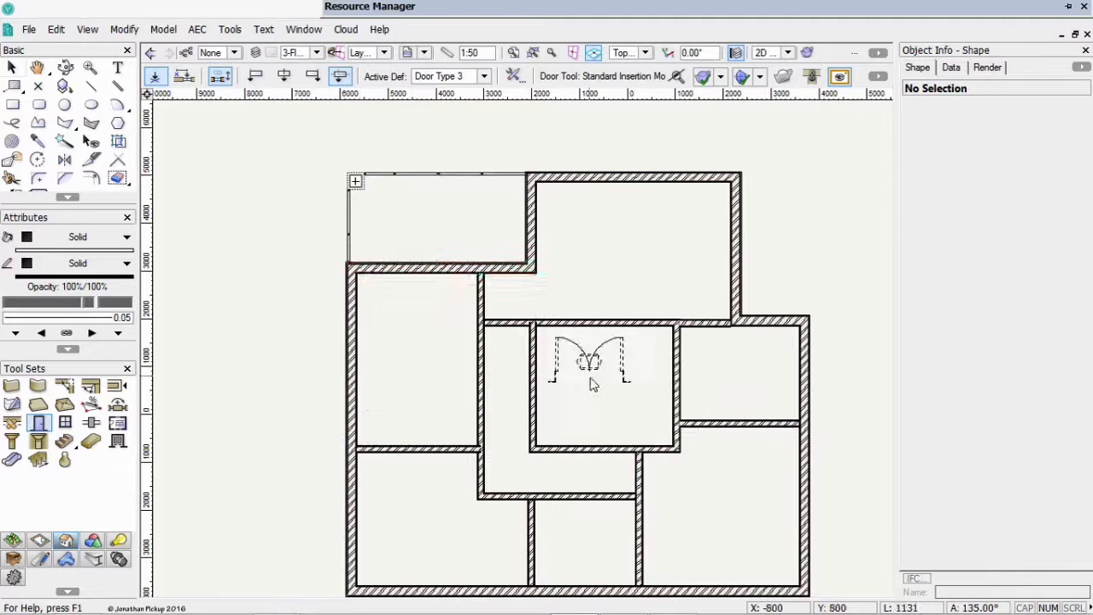
Insert Door Type 3 doors centred in the northwest room's north wall and midway along the north room's west wall, both opening onto the deck
left_click(417, 272)
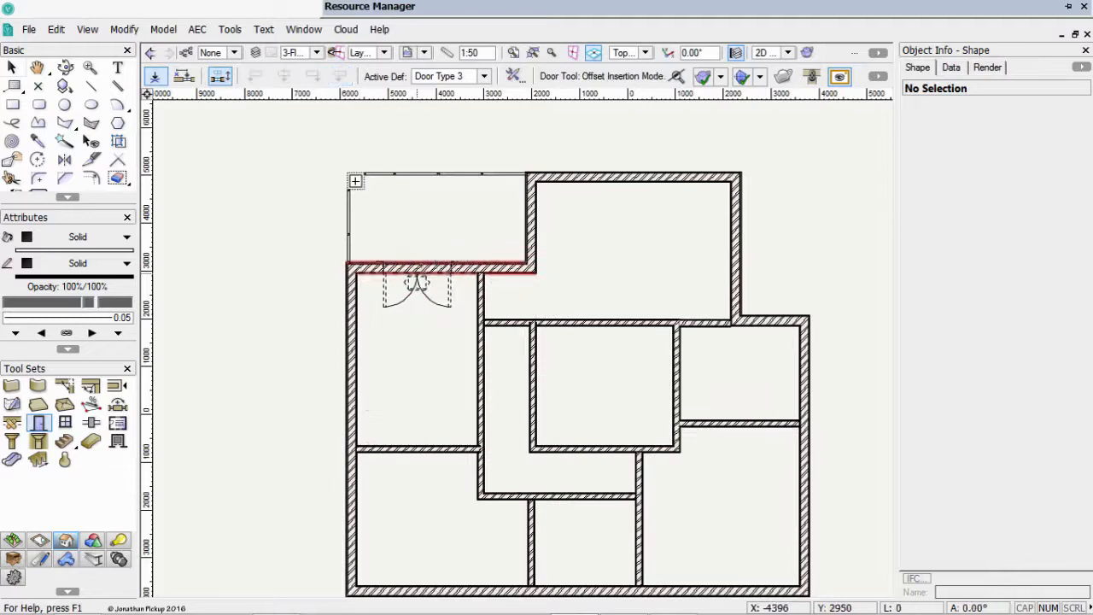
left_click(423, 231)
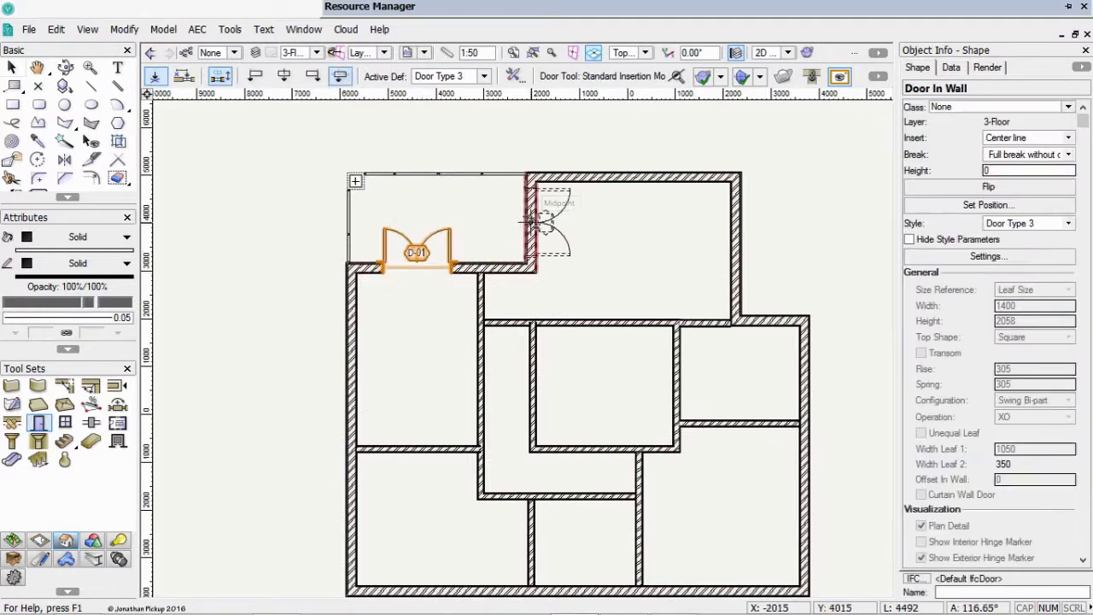
left_click(531, 222)
left_click(503, 213)
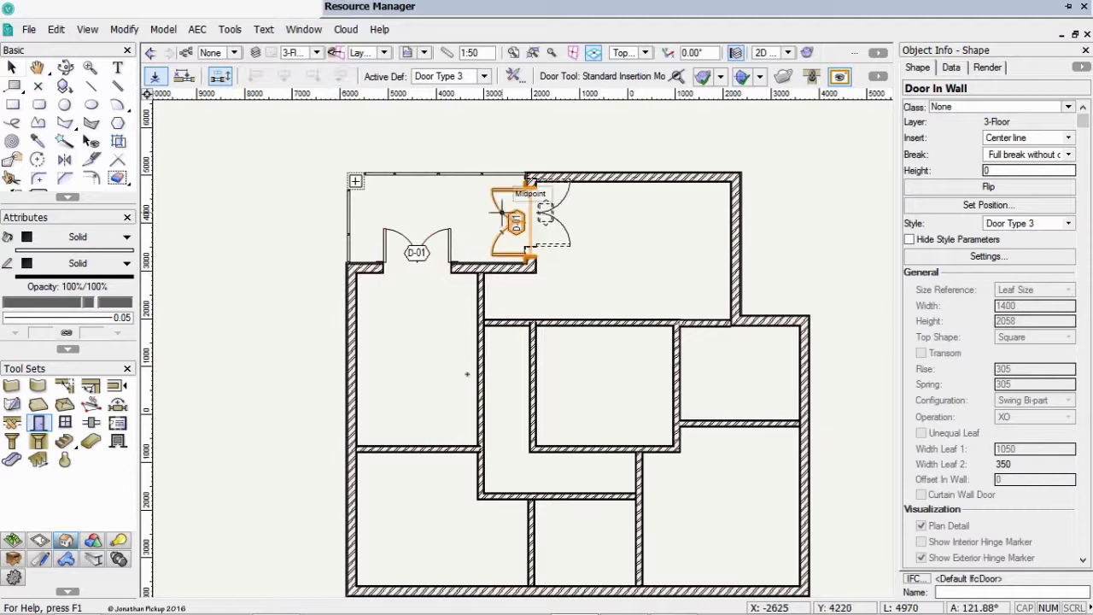
Insert a Door Type 3 door centred in the southwest room's south wall, opening south onto the deck
middle_click_drag(414, 544, 324, 345)
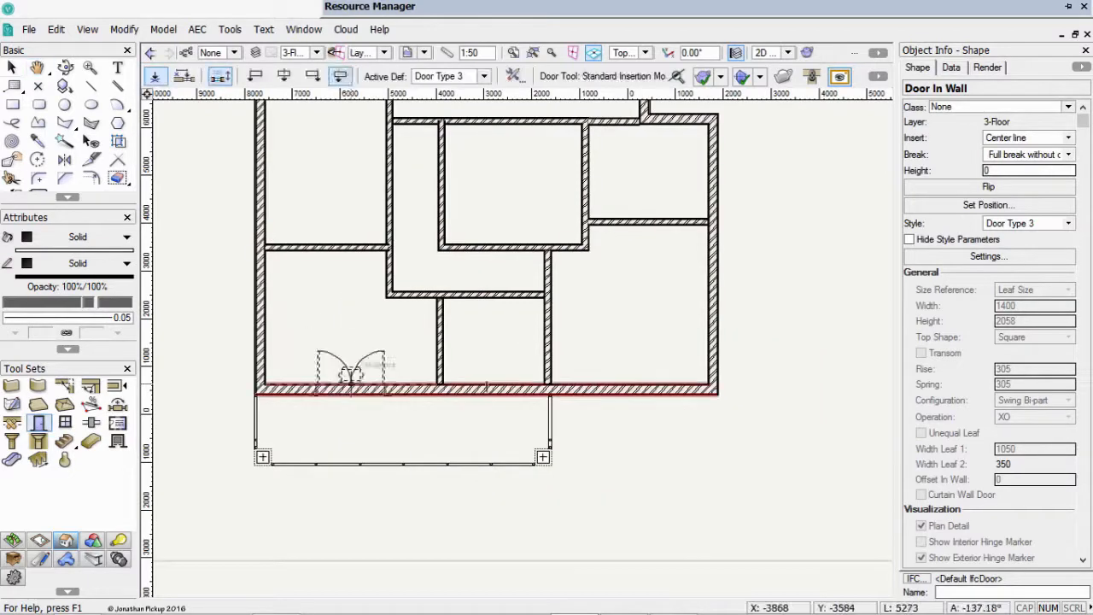
left_click(350, 390)
left_click(345, 428)
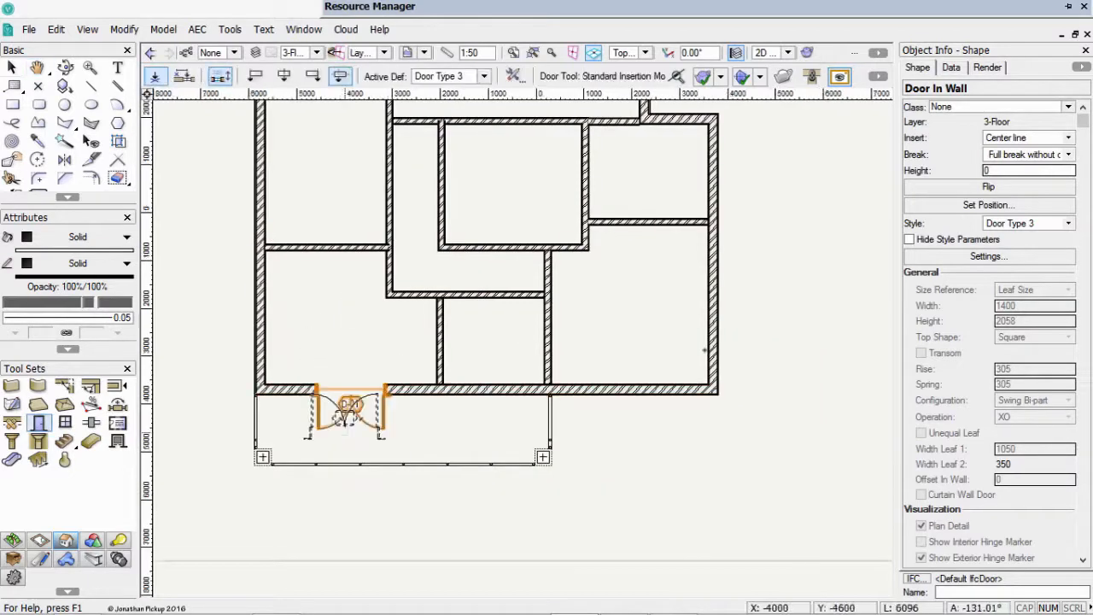
Insert two Door Type 2 doors in the hall's west wall, one opening into the northwest room and one into the southwest room
scroll(793, 286, "down", 2)
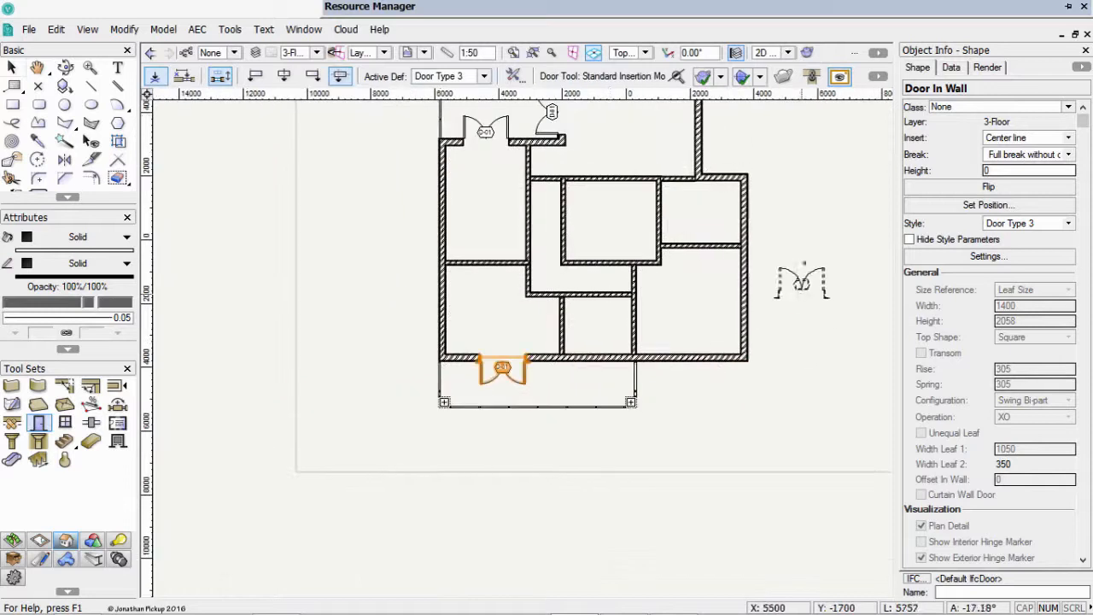
left_click(450, 76)
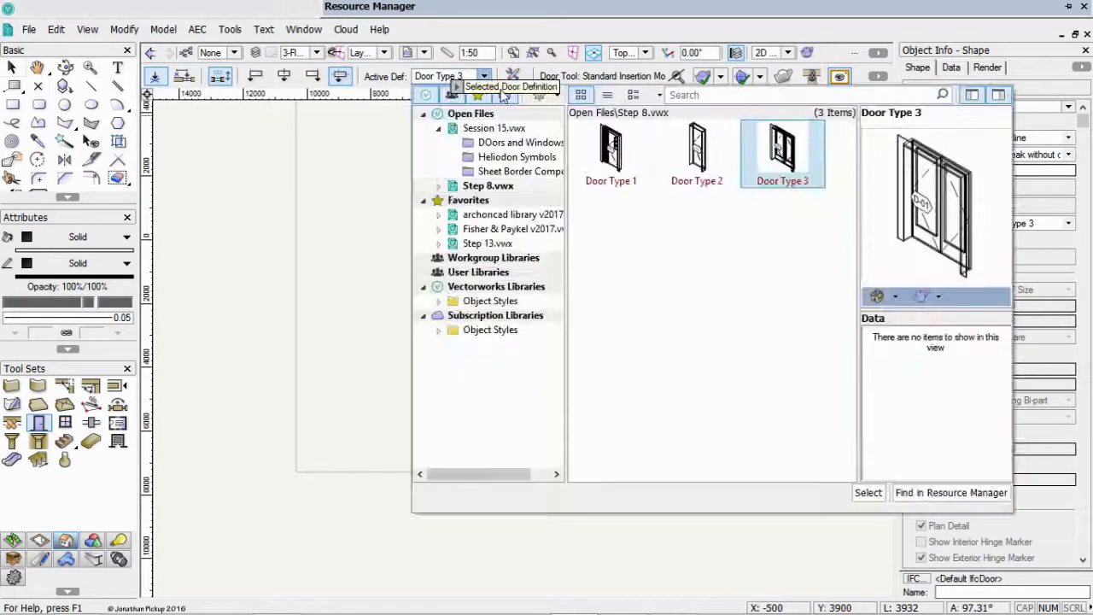
double_click(693, 152)
middle_click_drag(598, 146, 507, 228)
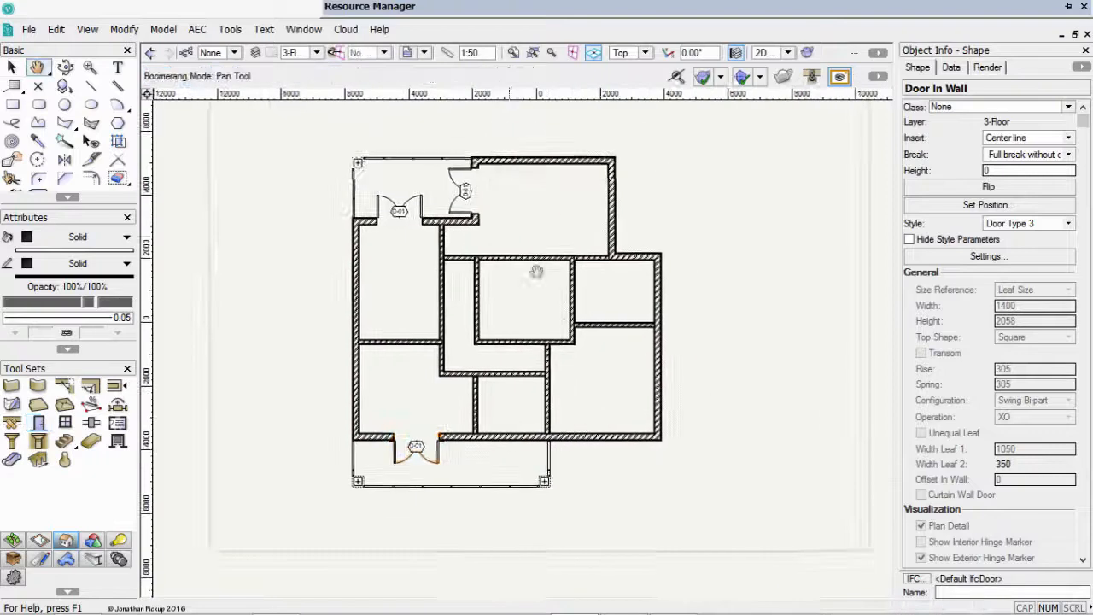
scroll(561, 304, "up", 3)
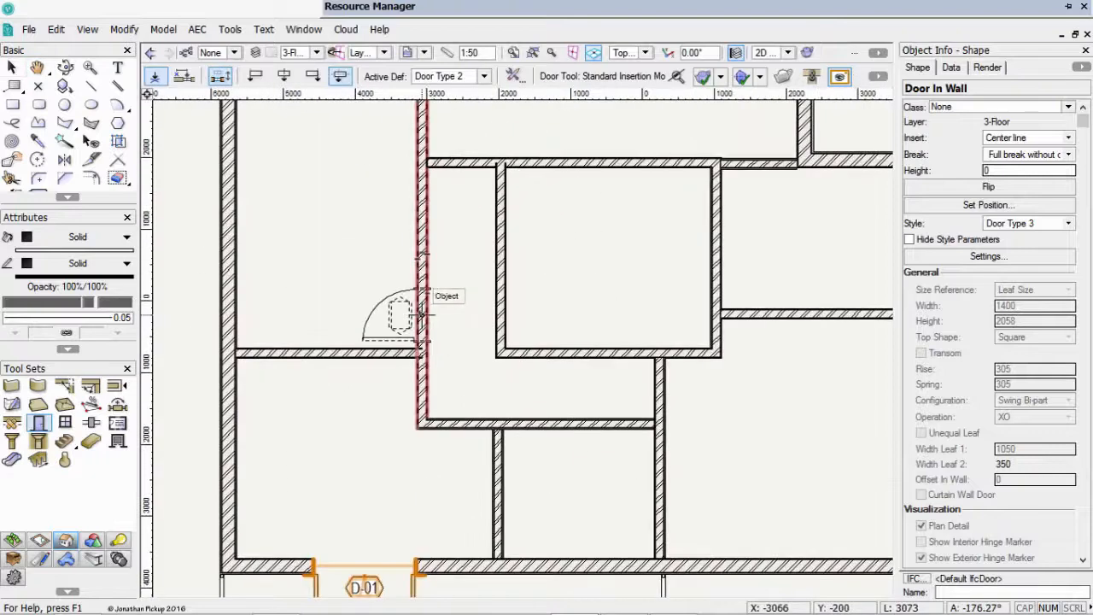
left_click(367, 297)
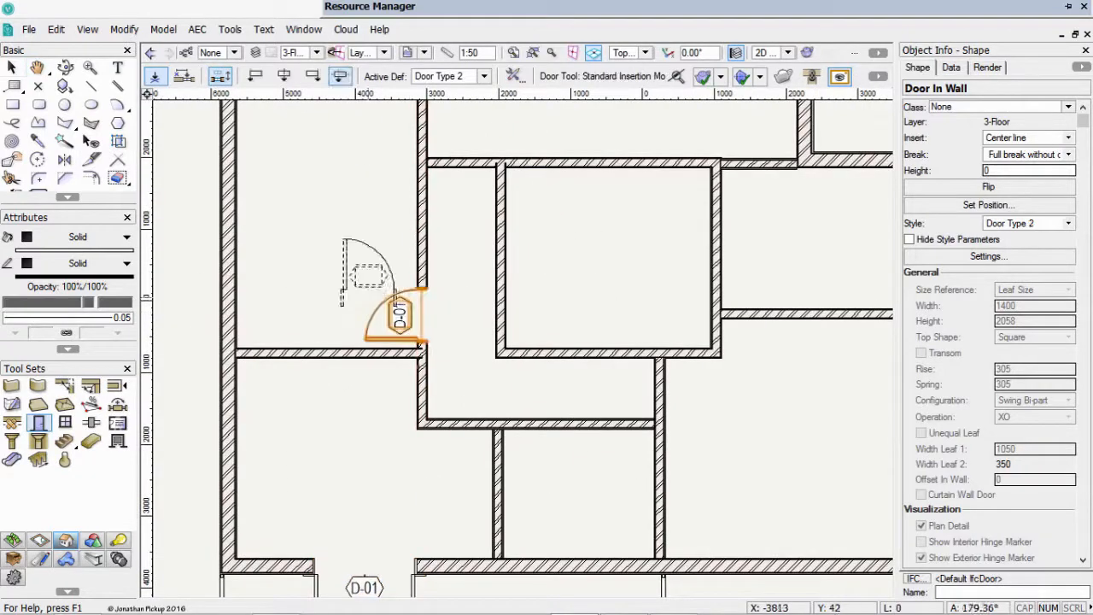
left_click(419, 385)
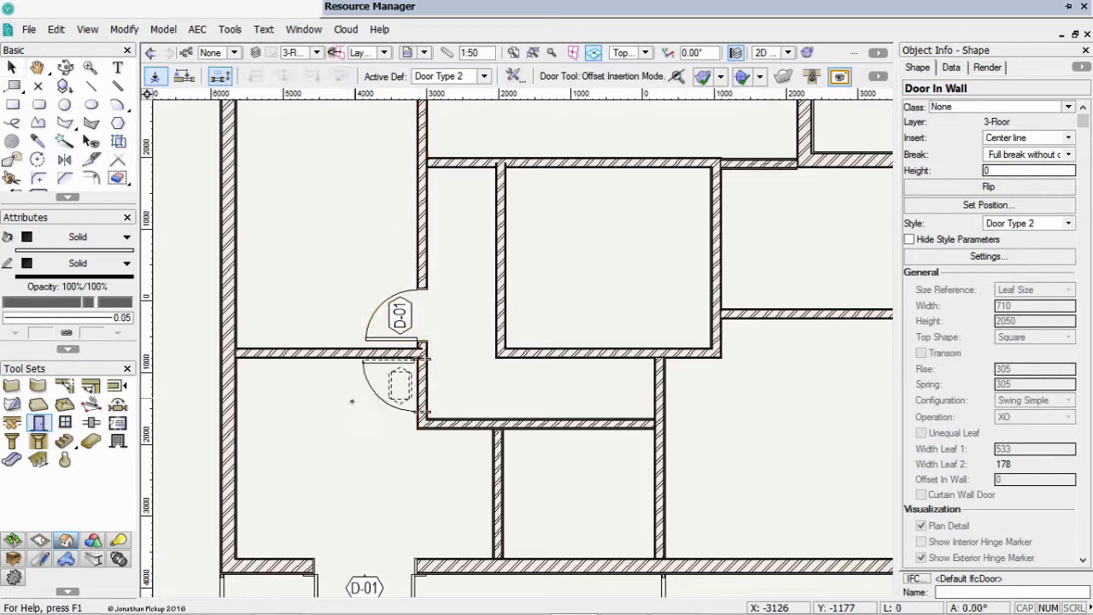
left_click(348, 403)
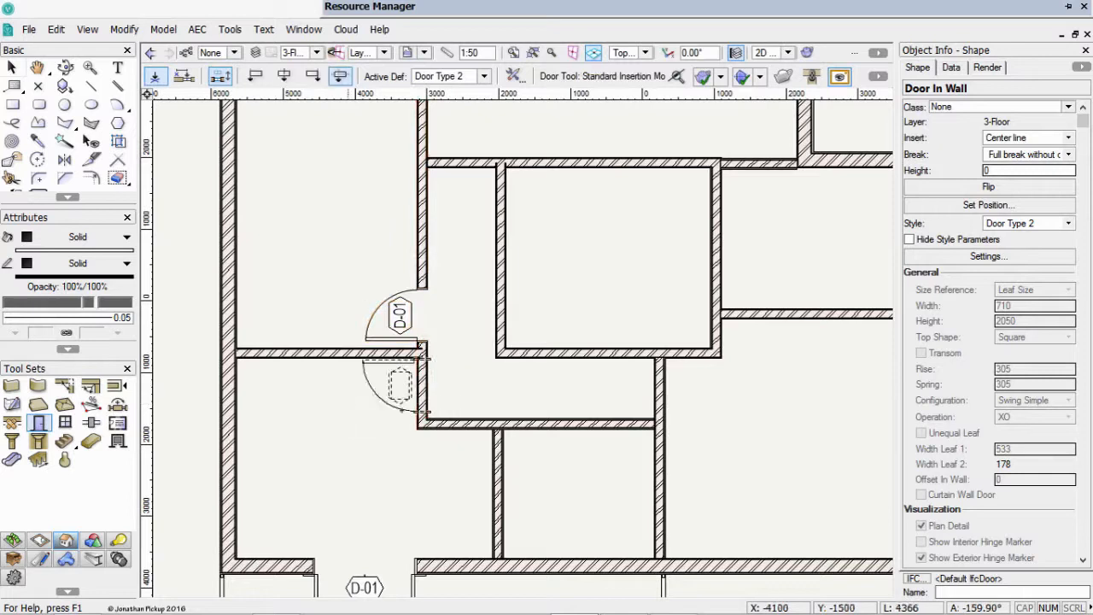
Insert Door Type 2 doors from the hall into the small south room, opening south, and into the southeast room, opening east
left_click(534, 422)
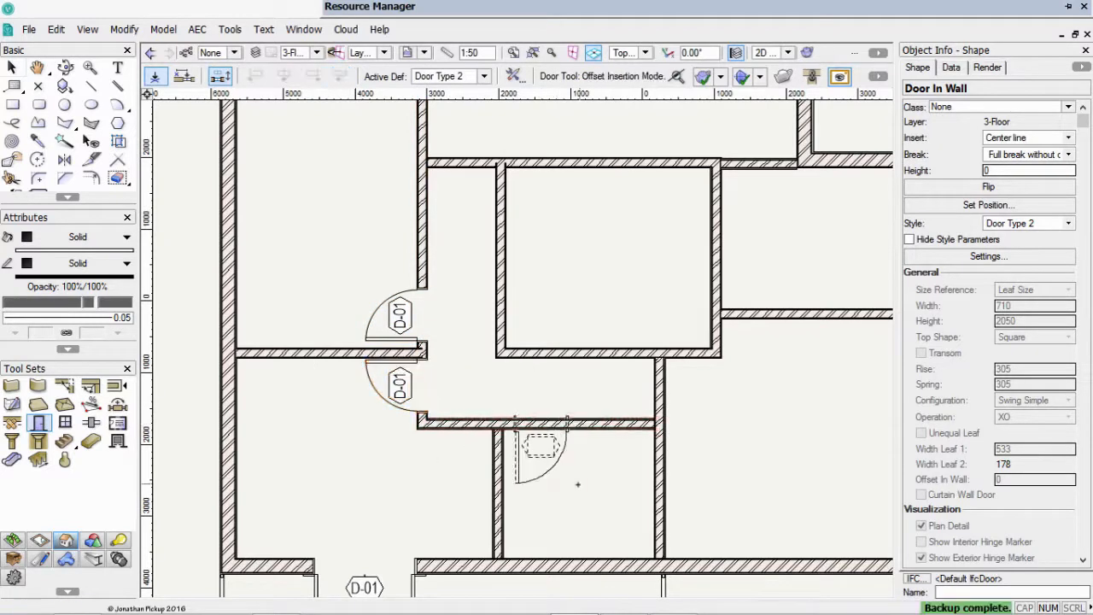
left_click(687, 419)
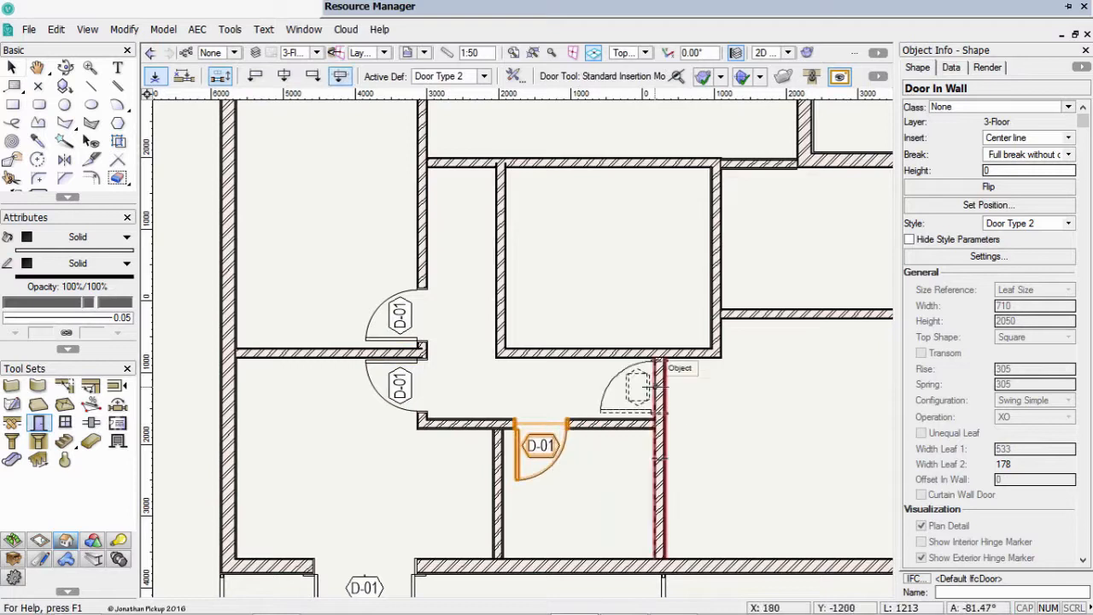
left_click(657, 386)
left_click(687, 394)
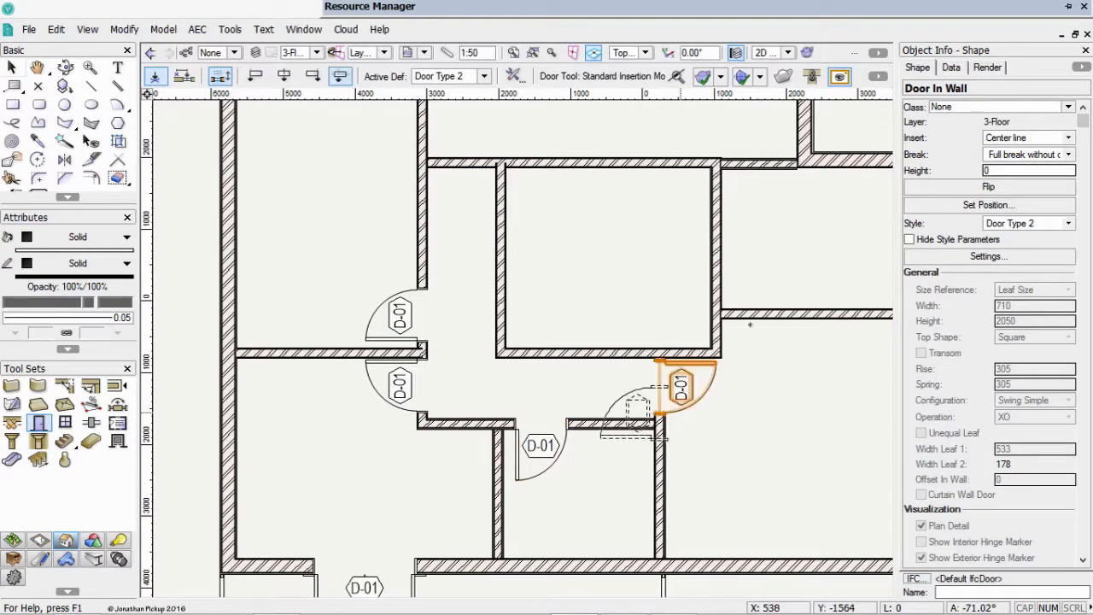
Insert Door Type 2 doors near the west end of the small east room's south wall and at the hall's north end, both opening north
left_click(783, 311)
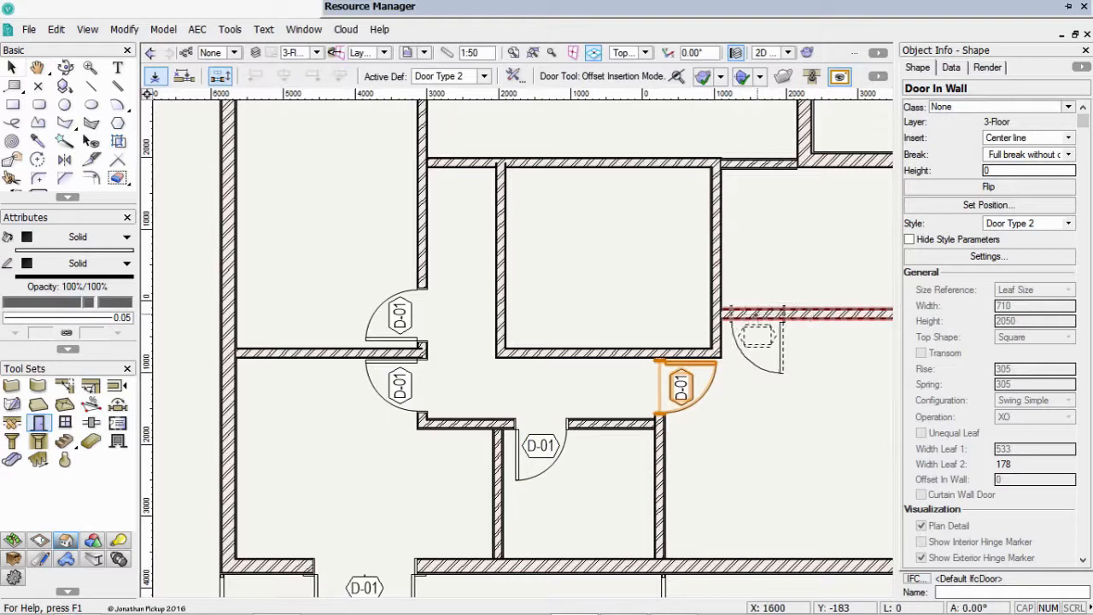
left_click(815, 281)
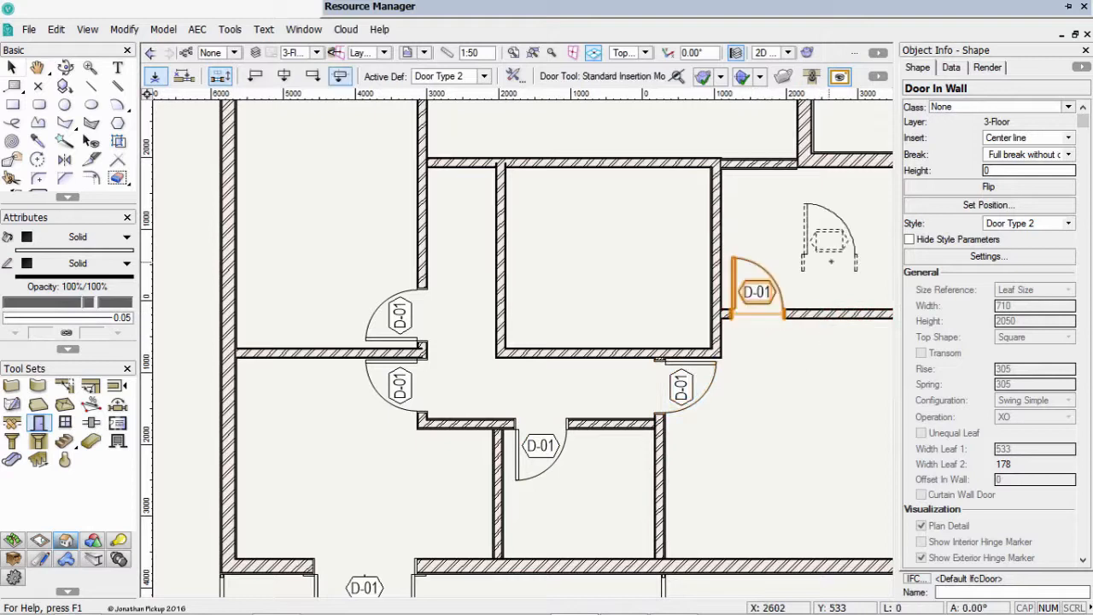
middle_click_drag(788, 202, 642, 357)
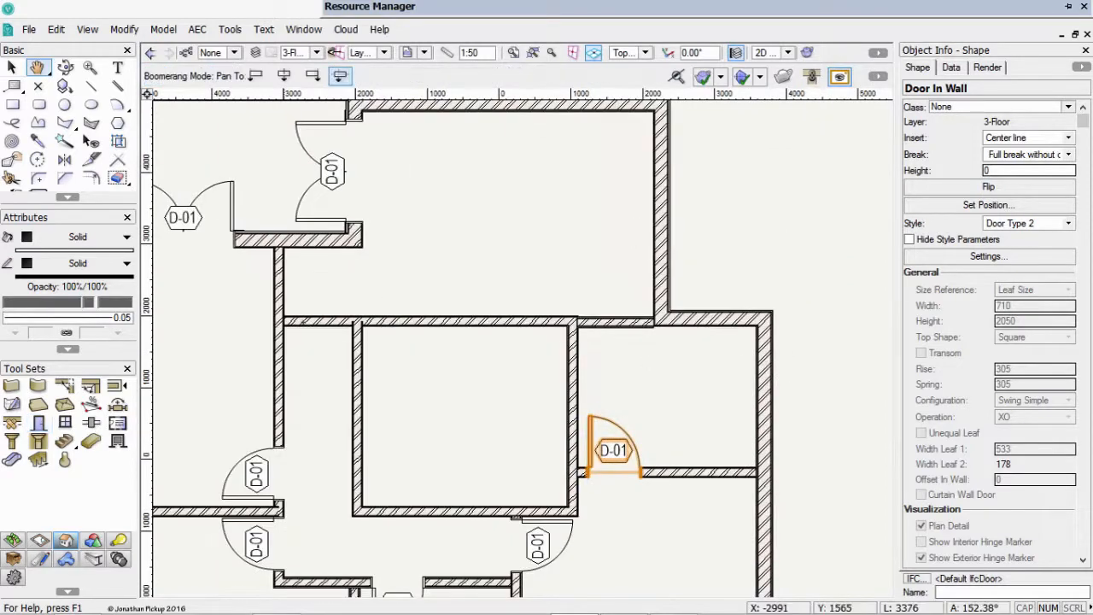
left_click(313, 321)
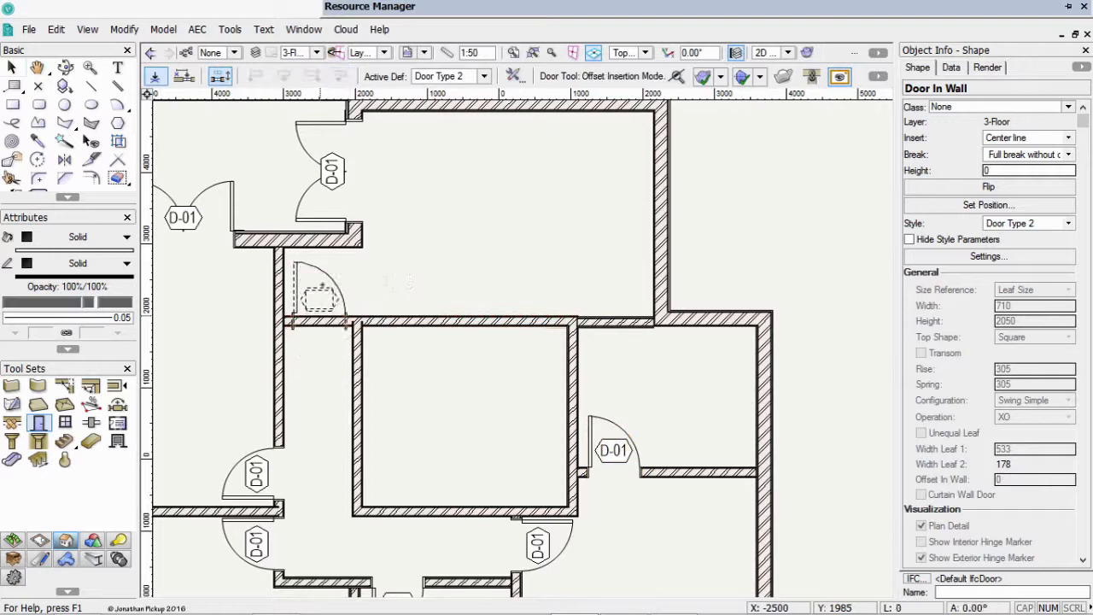
left_click(382, 281)
scroll(449, 277, "down", 4)
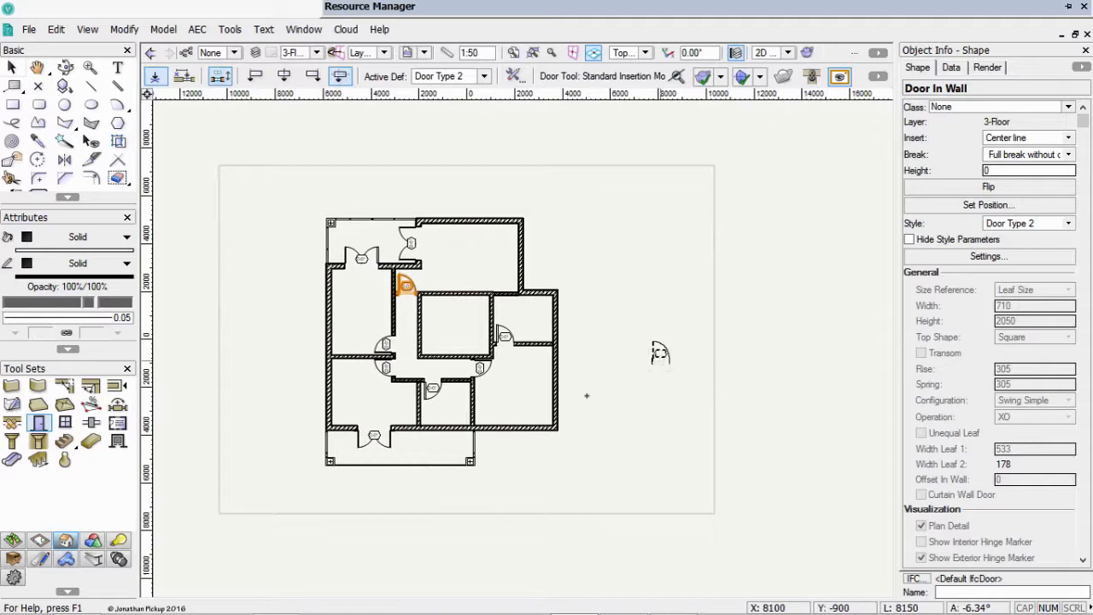
Place a freestanding Custom Window in the empty space west of the south deck and show it in right isometric view
left_click(65, 422)
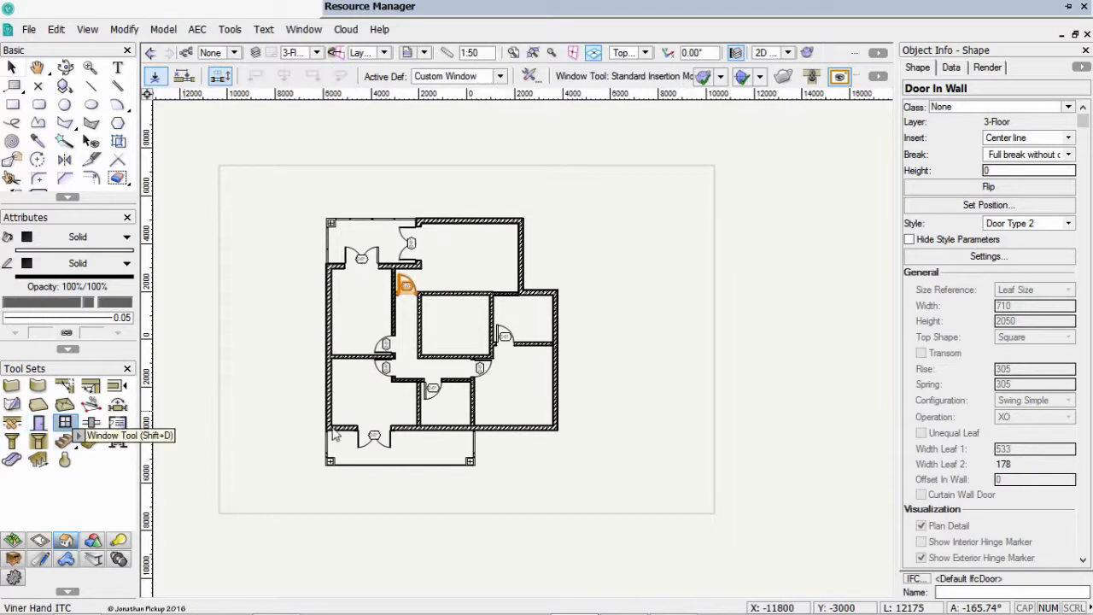
left_click(263, 427)
key("3")
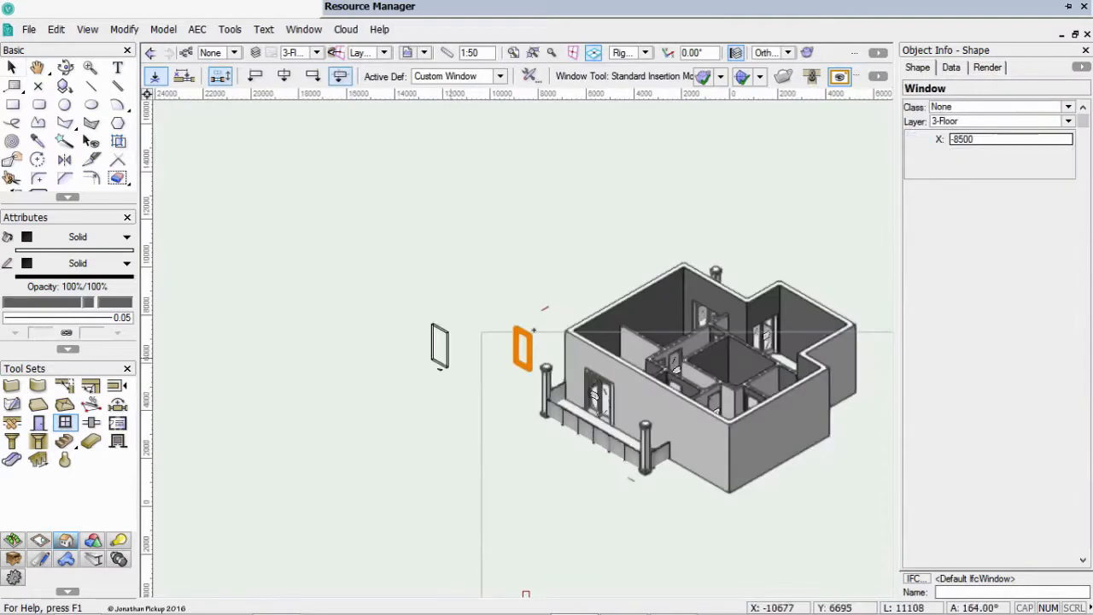
scroll(529, 335, "up", 1)
scroll(531, 335, "up", 4)
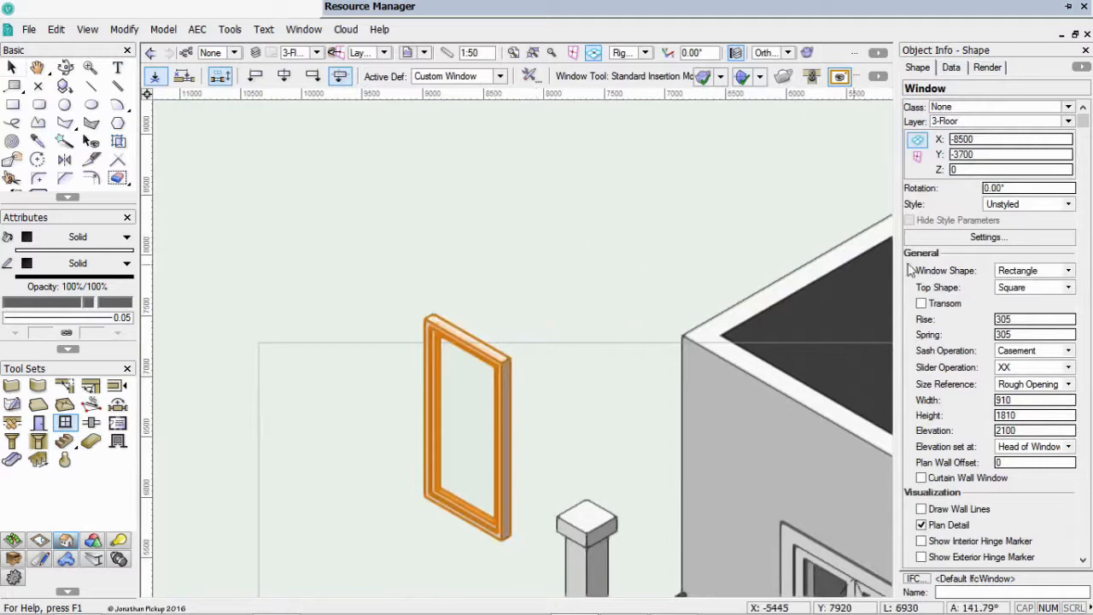
Open the placed window's settings and set its sash to Awning
left_click(956, 240)
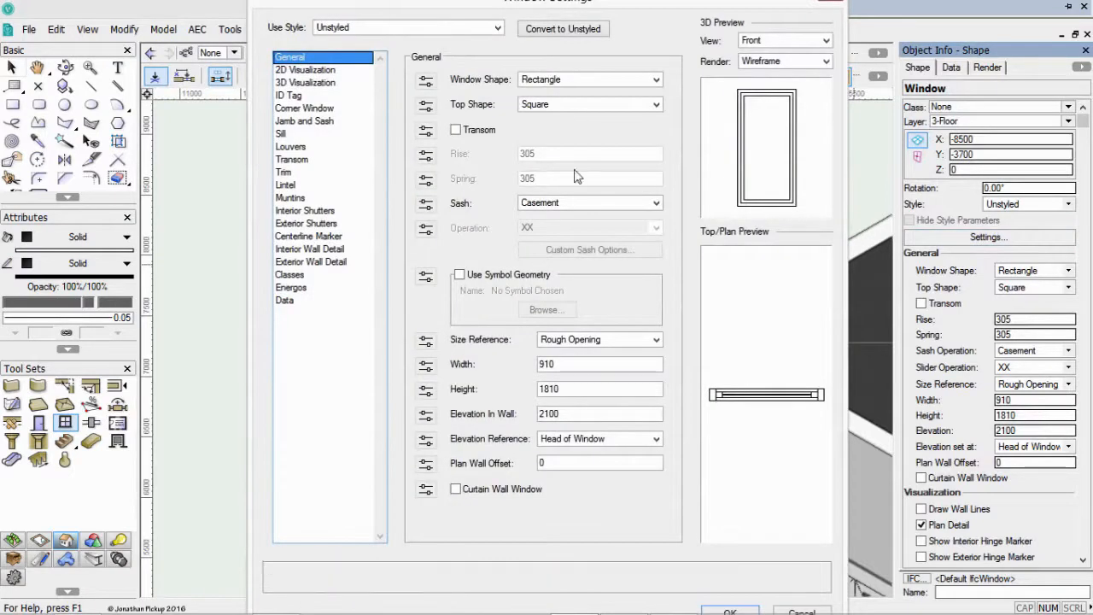
left_click(656, 202)
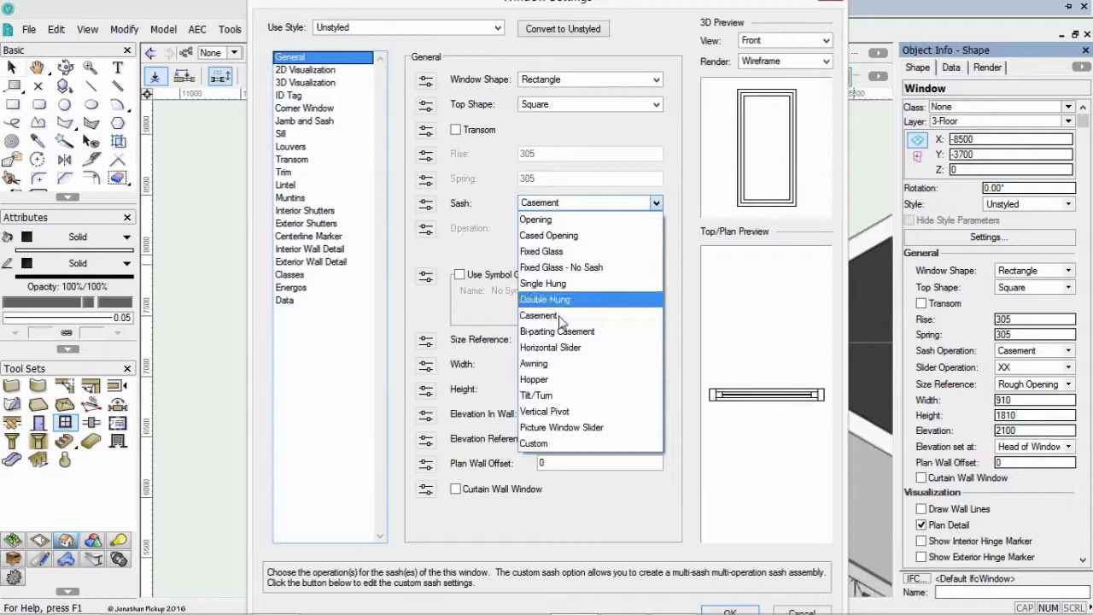
left_click(550, 363)
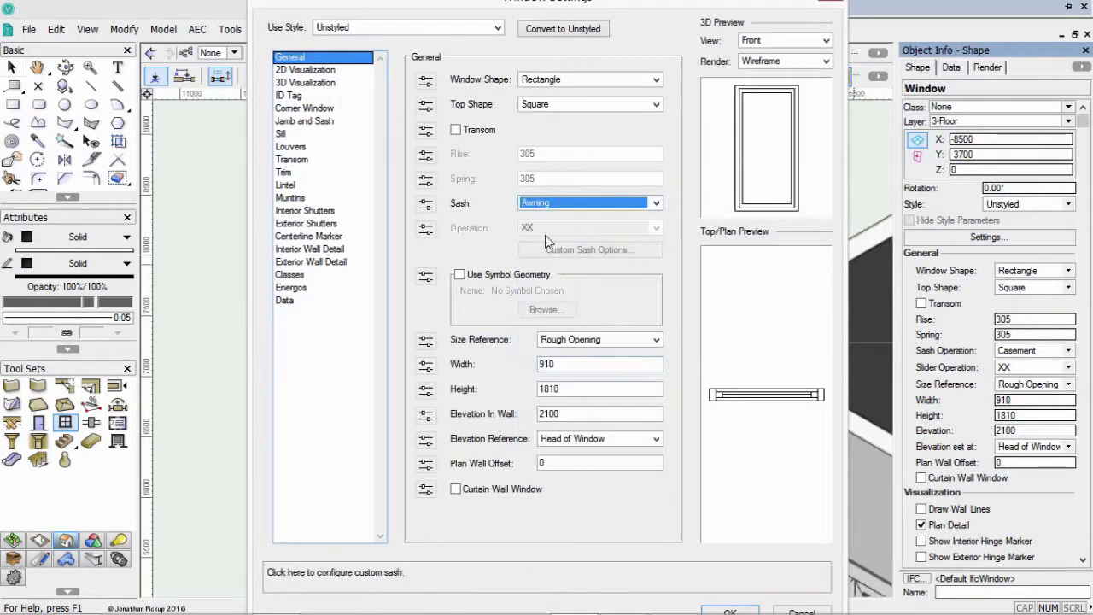
left_click(305, 69)
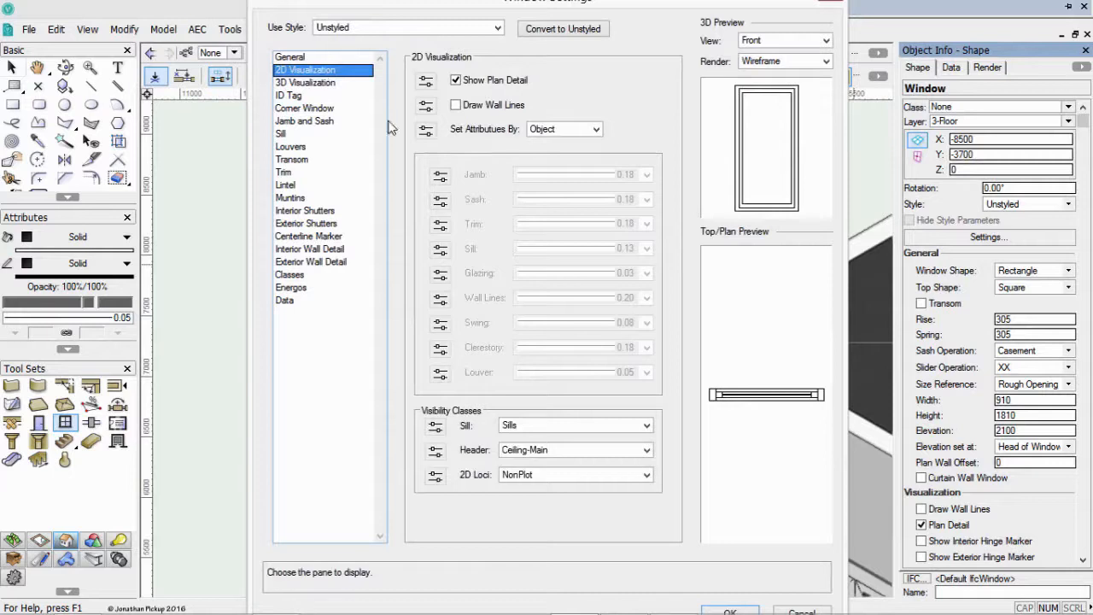
left_click(290, 57)
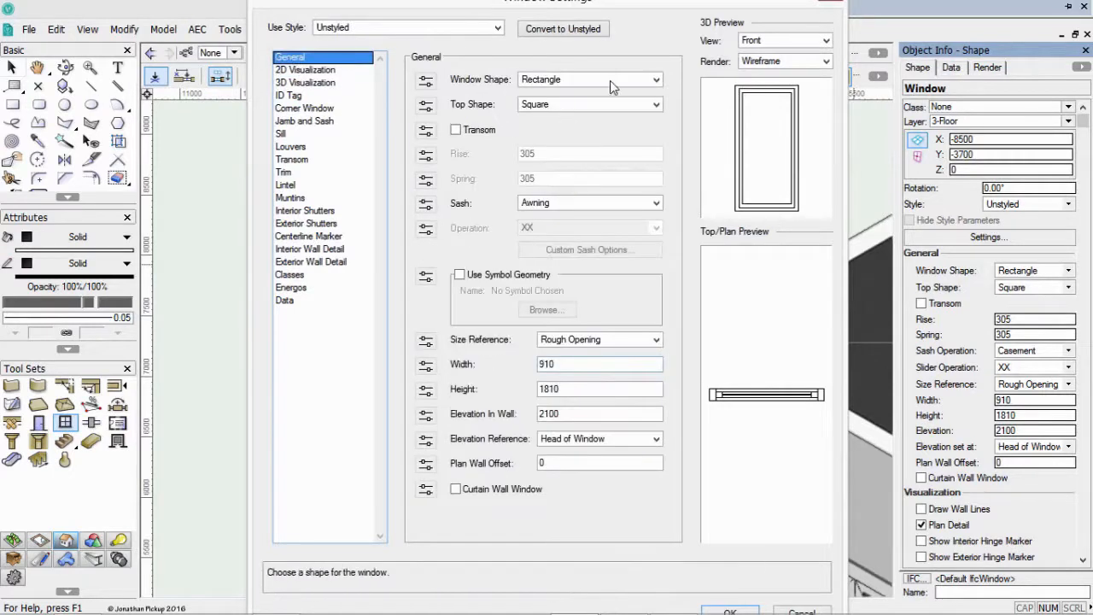
Try the Circle and Oval window shapes, and set the window shape back to Rectangle
left_click(605, 339)
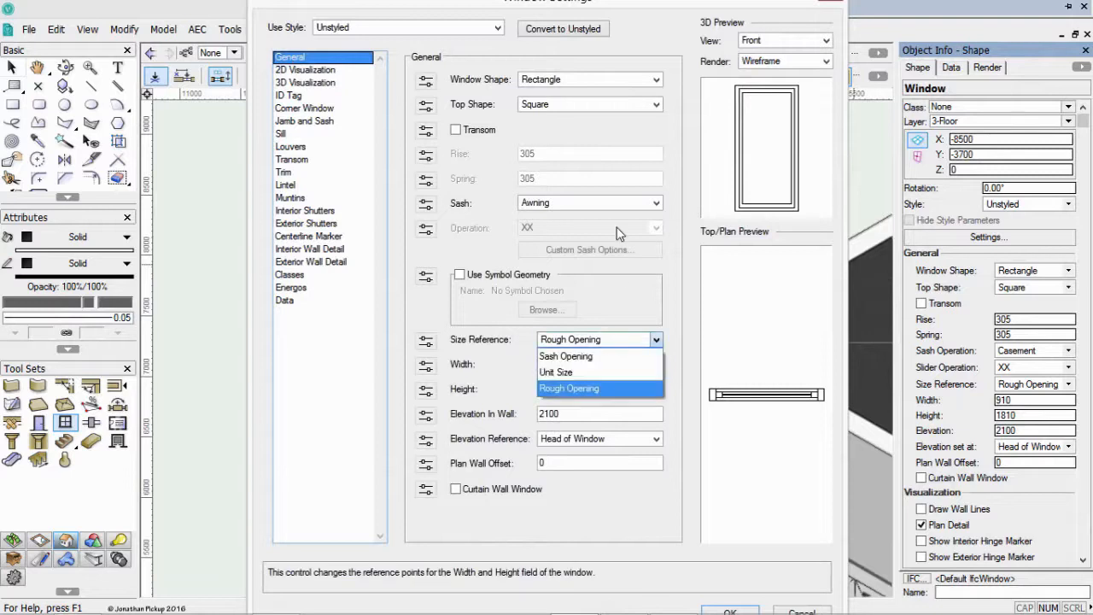
left_click(583, 80)
left_click(583, 80)
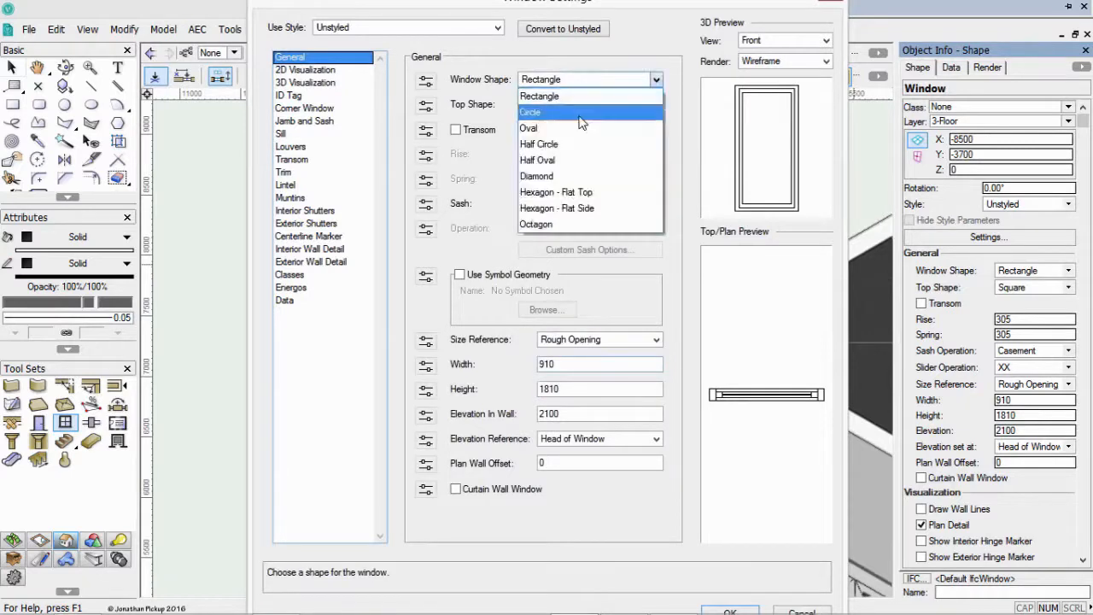
left_click(585, 113)
left_click(587, 80)
left_click(582, 125)
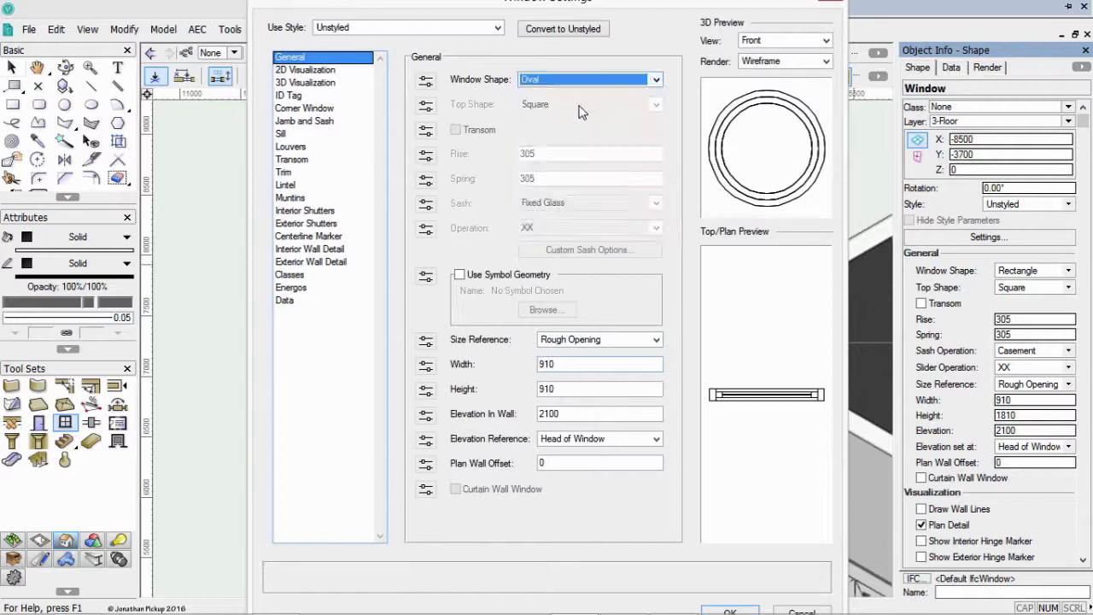
left_click(587, 80)
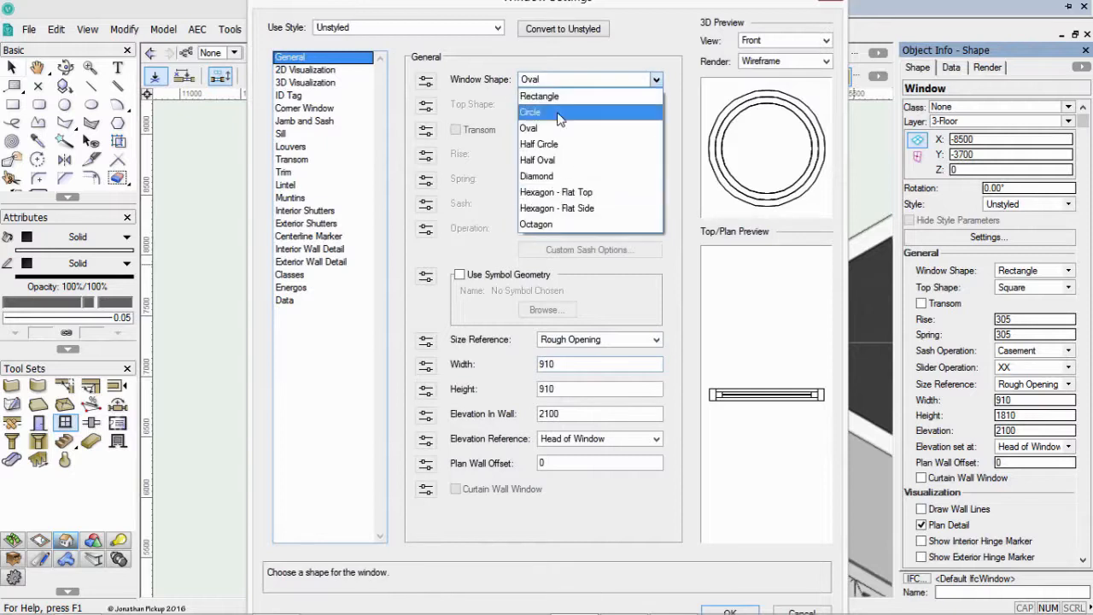
left_click(562, 100)
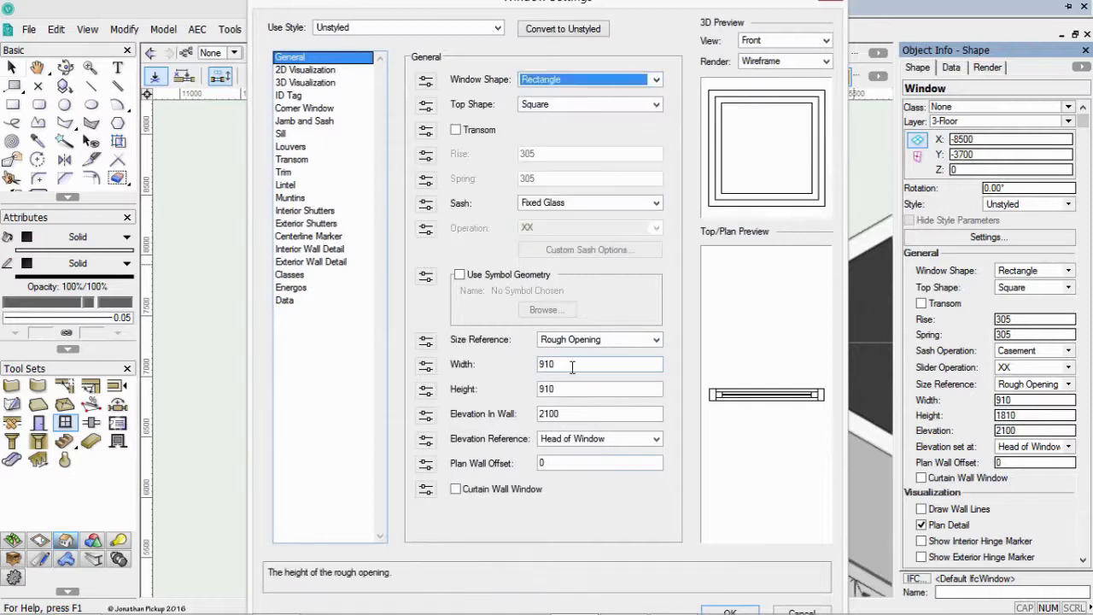
Keep Rough Opening as the window's size reference and set width 600, height 900 and elevation in wall 2050
left_click(584, 341)
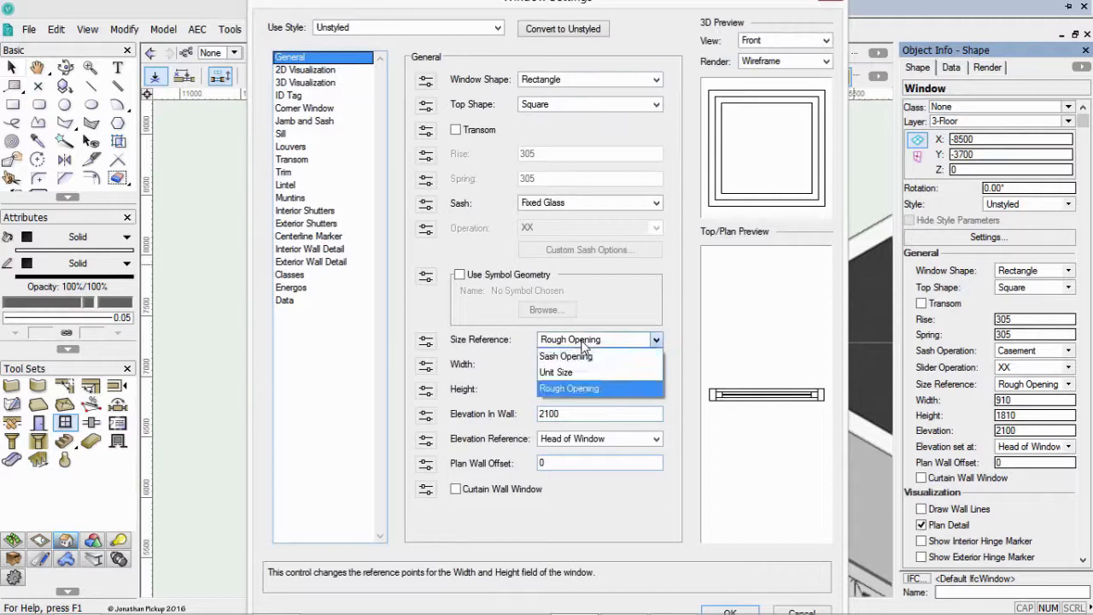
left_click(586, 339)
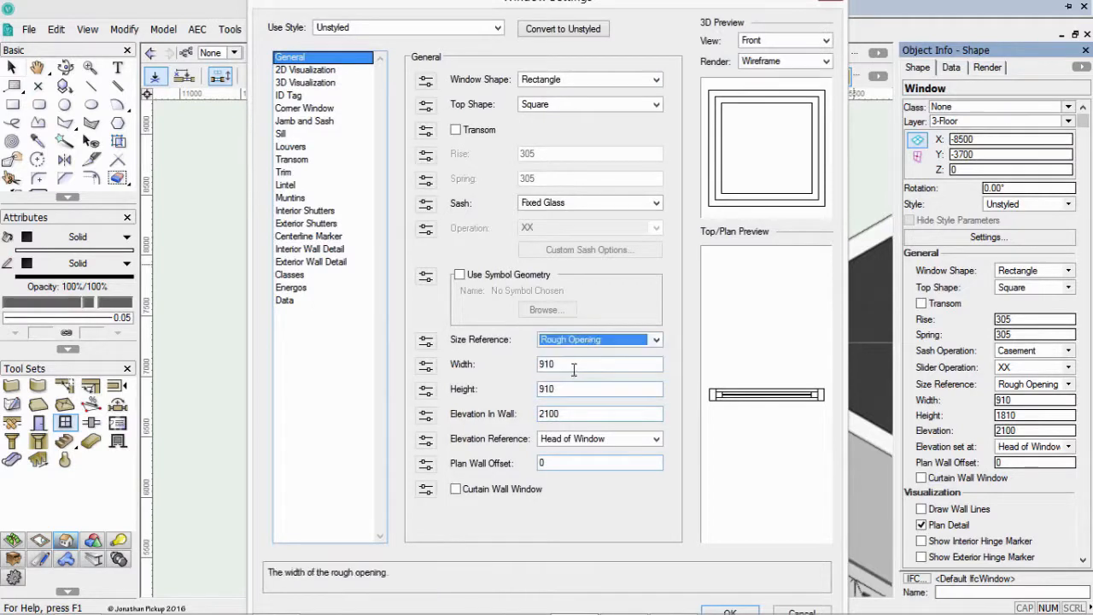
key("Tab")
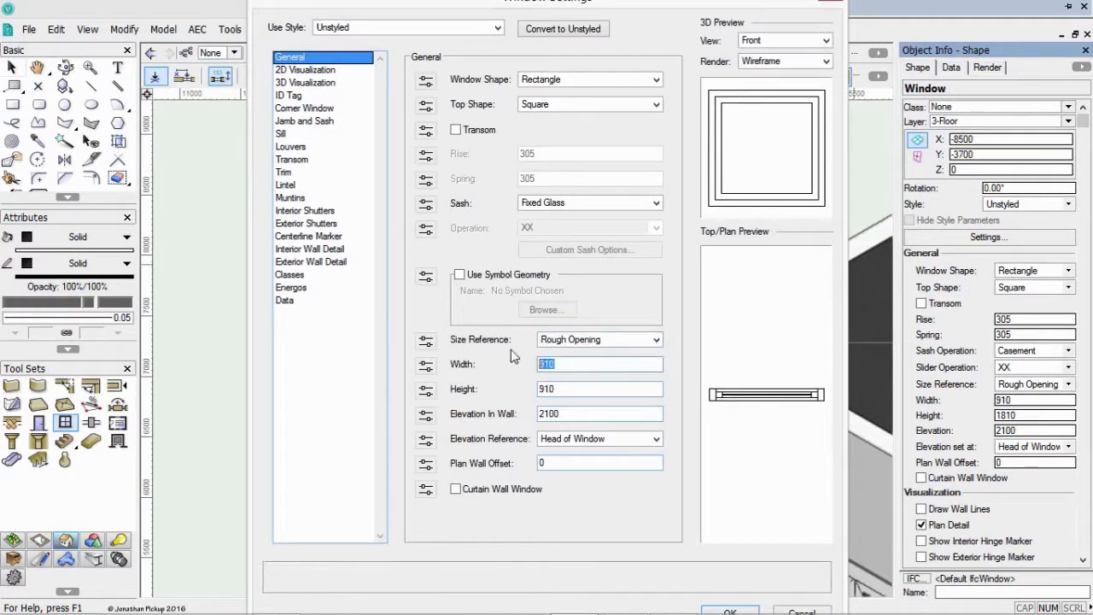
type("600")
key("Tab")
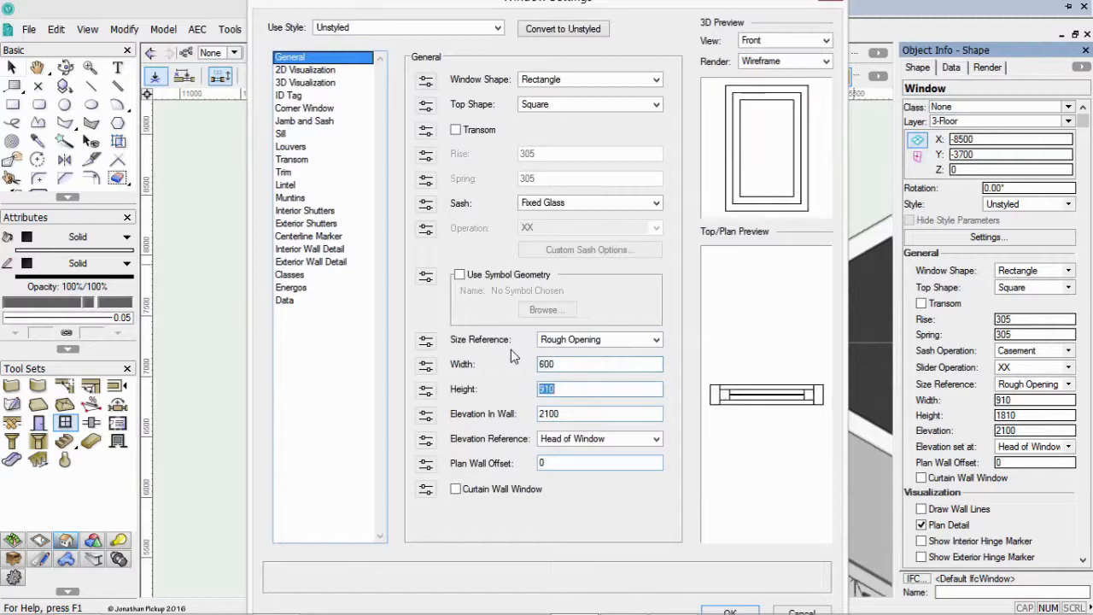
type("900")
key("Tab")
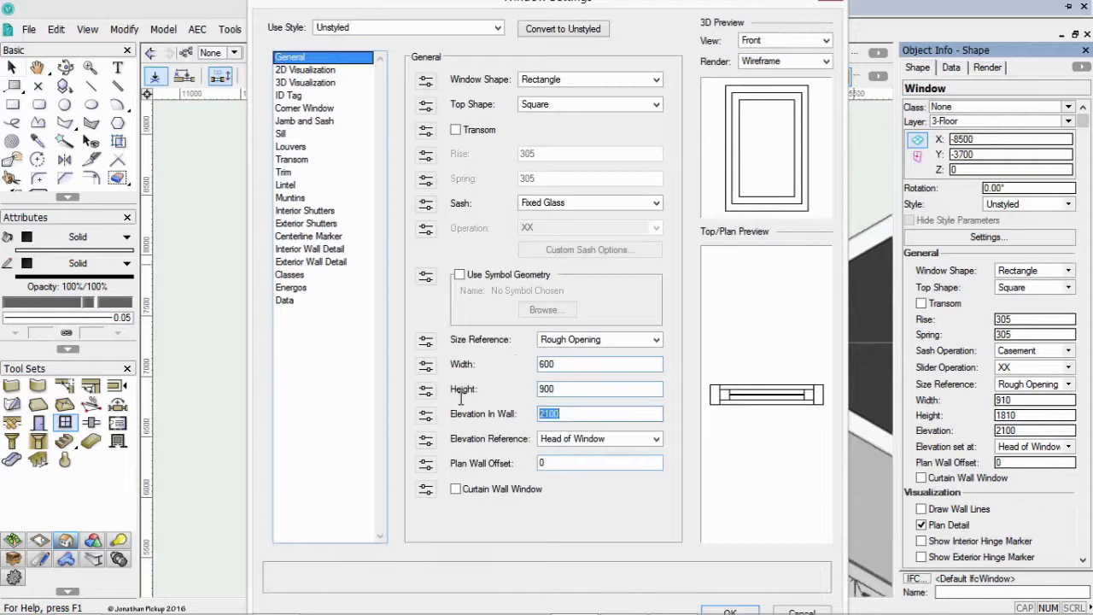
type("2050")
key("Tab")
key("Tab")
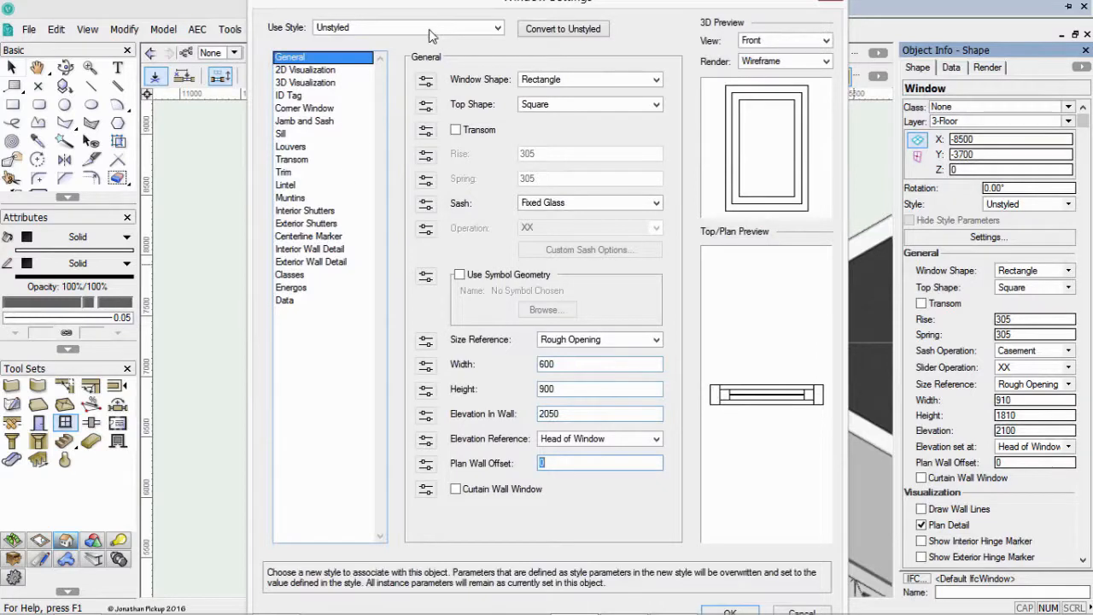
Show the window's exterior 3D hinge direction marker and assign the marker to the Door-Arrow class
left_click(323, 71)
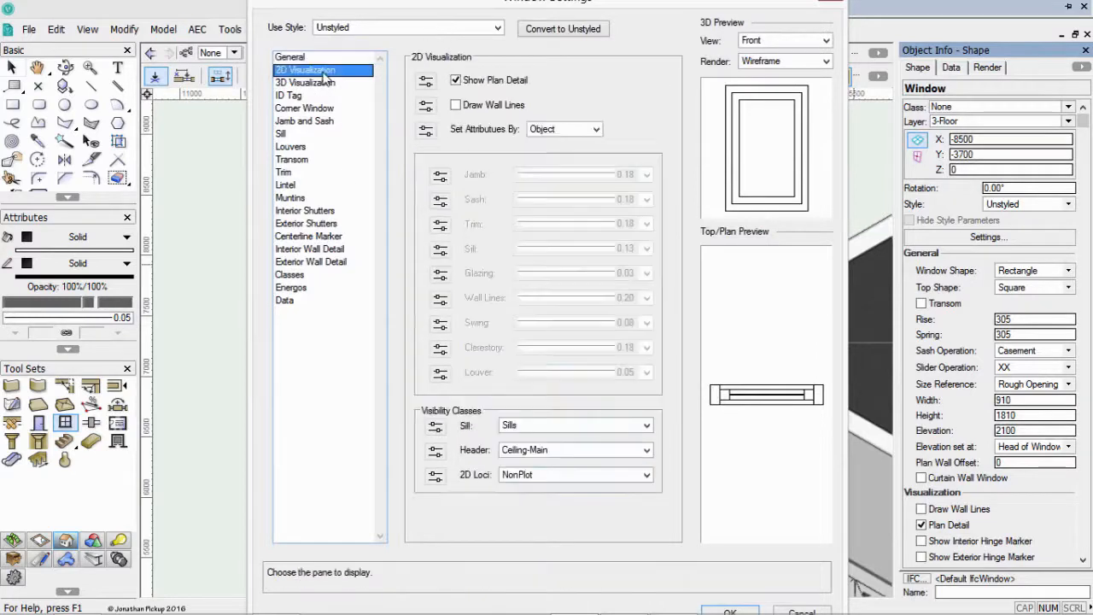
left_click(325, 85)
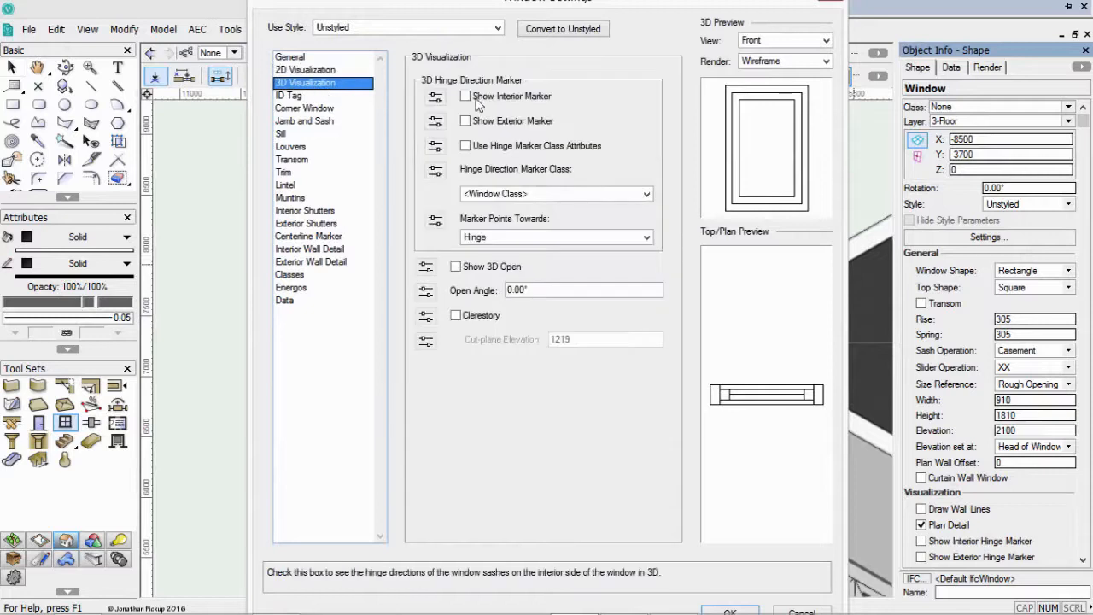
left_click(518, 195)
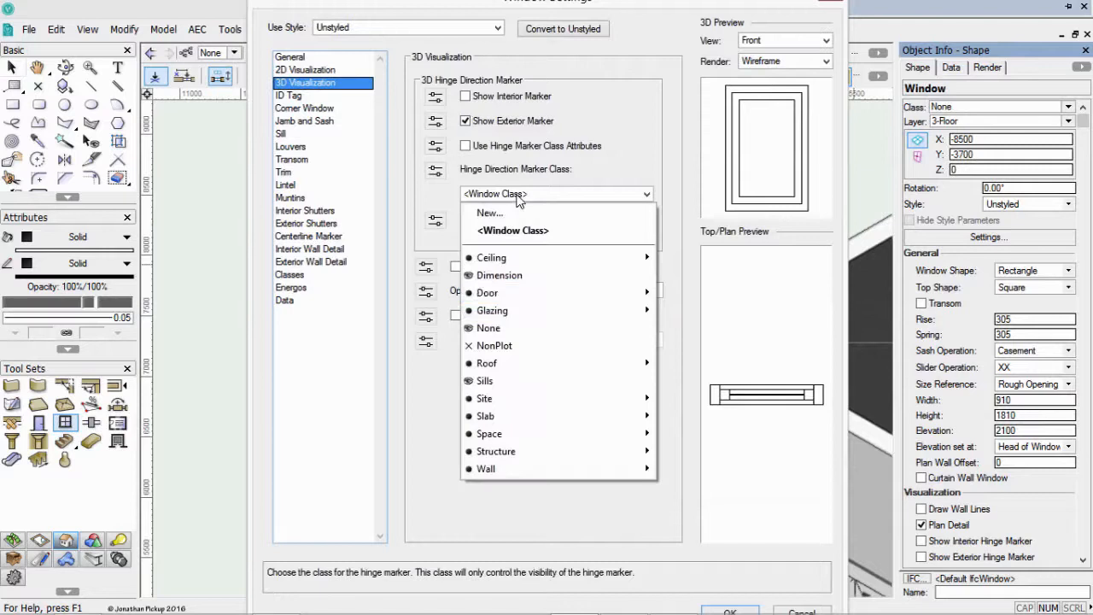
mouse_move(515, 293)
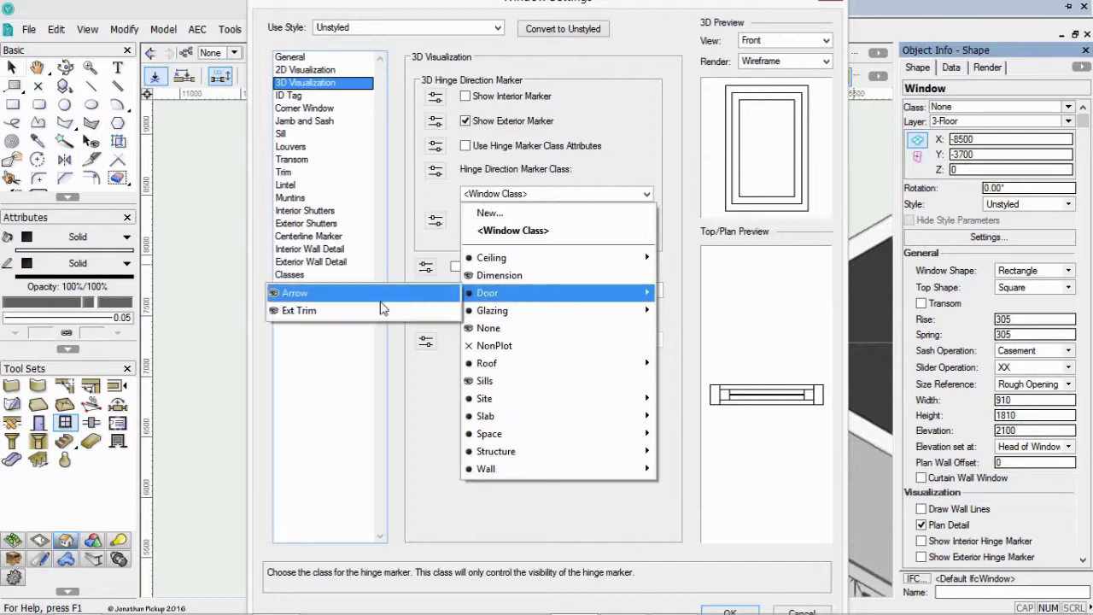
left_click(381, 299)
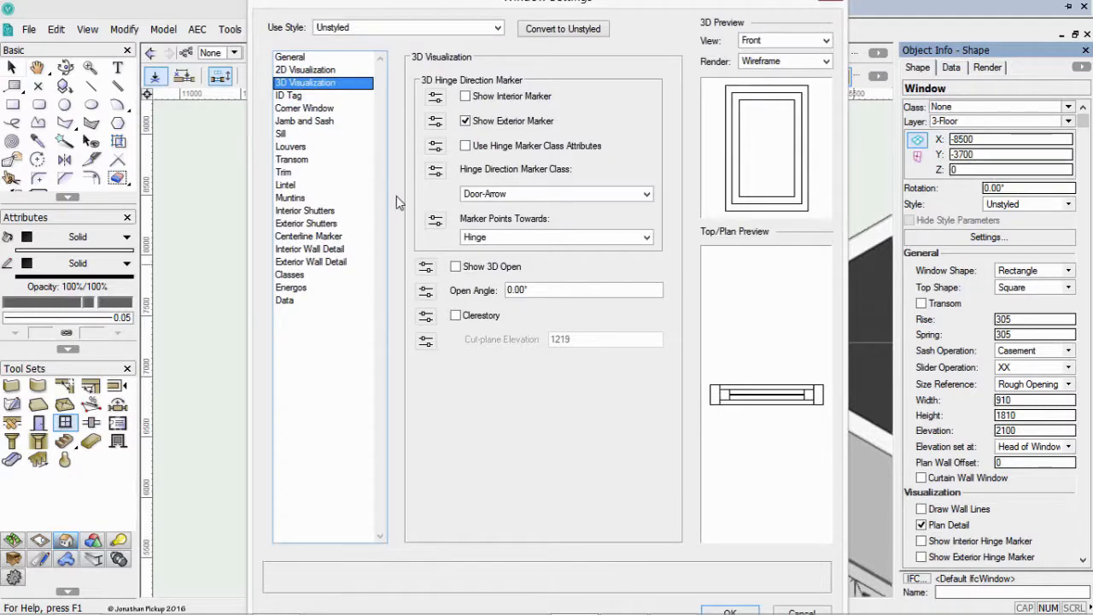
Set the window's ID tag bubble shape to Hexagon and its bubble size to 7
left_click(288, 96)
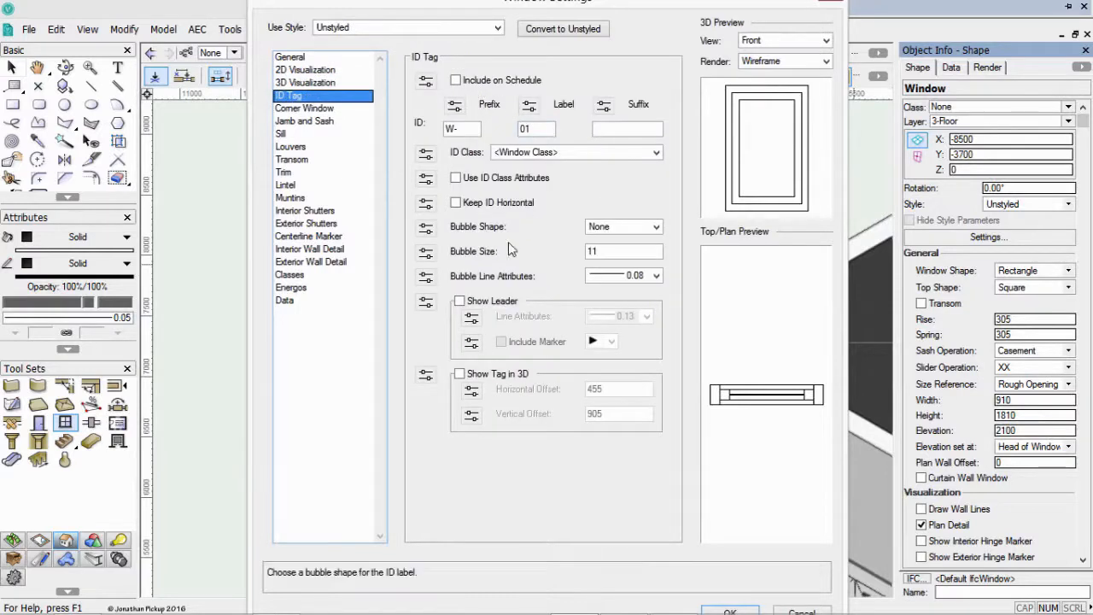
left_click(636, 227)
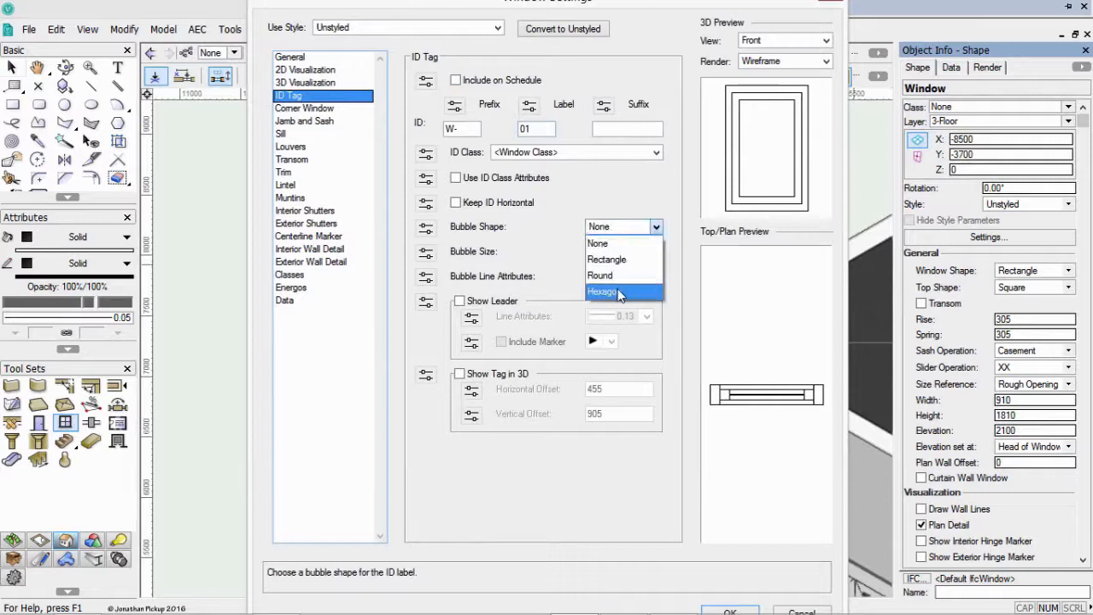
left_click(619, 293)
double_click(612, 252)
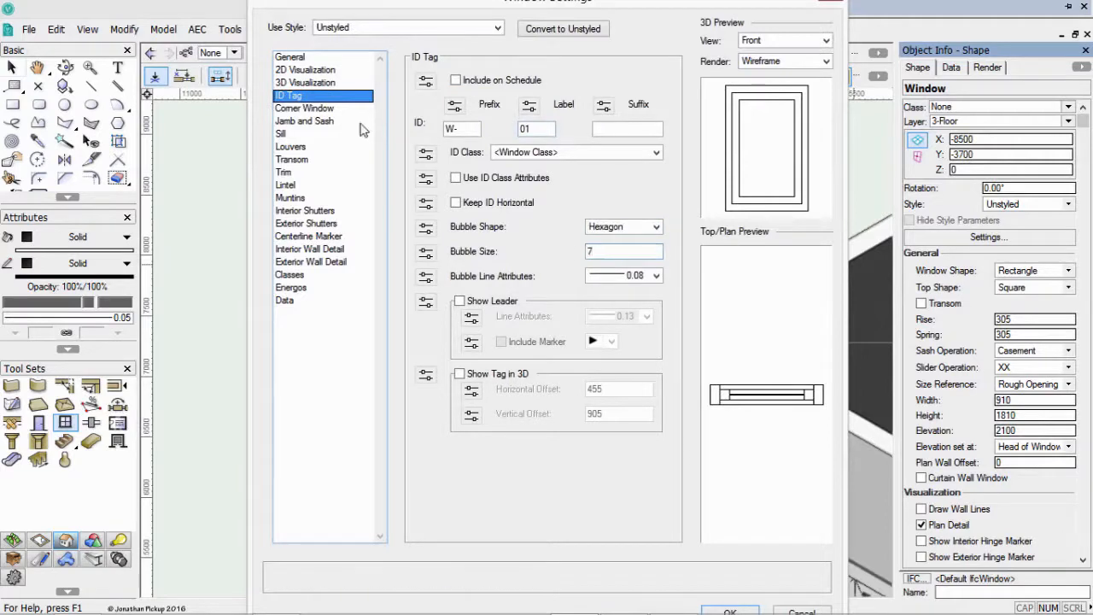
Make the window jamb use the wall depth, with jamb width 25 and shim gap 0
left_click(312, 121)
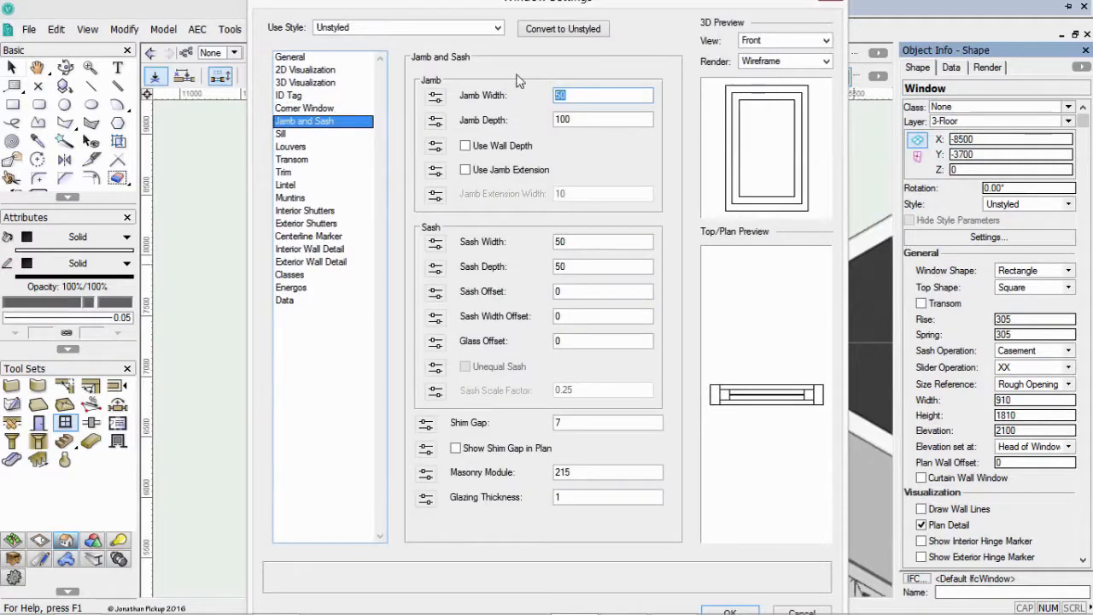
left_click(504, 146)
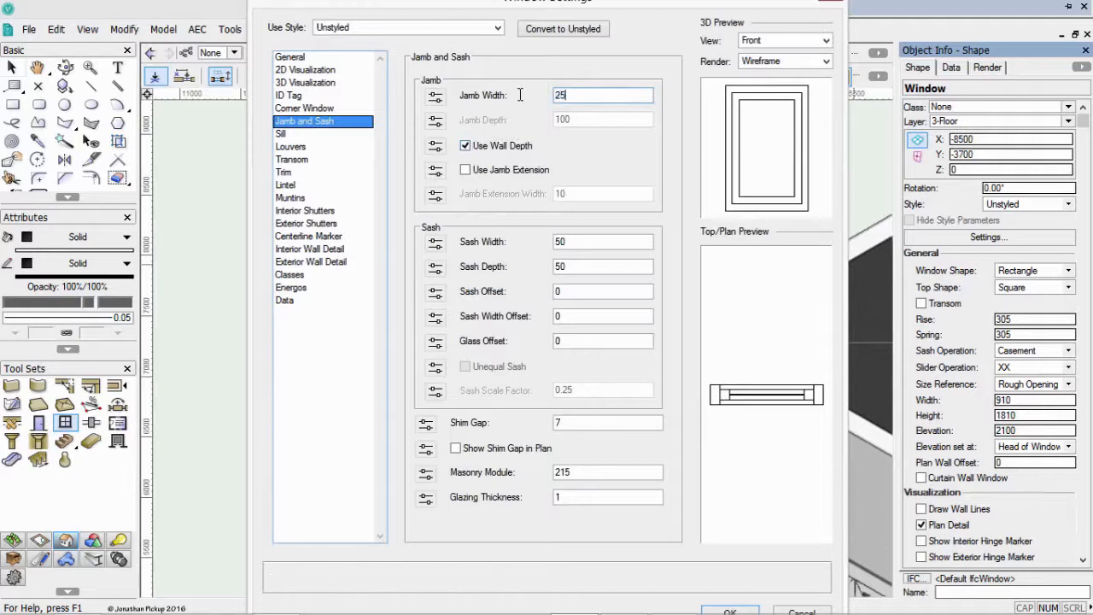
key("Tab")
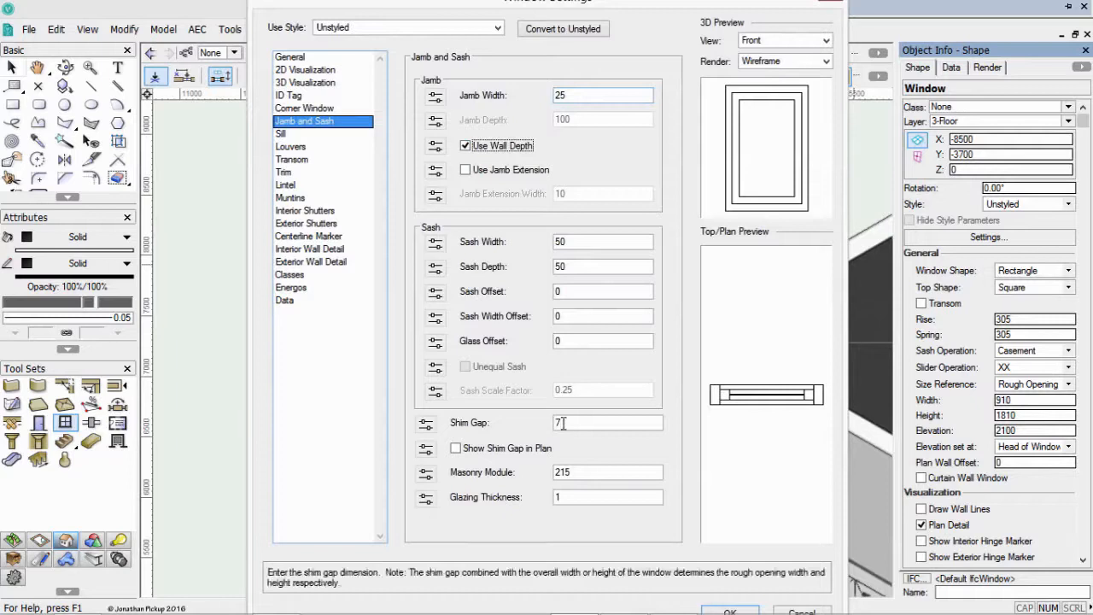
left_click(536, 423)
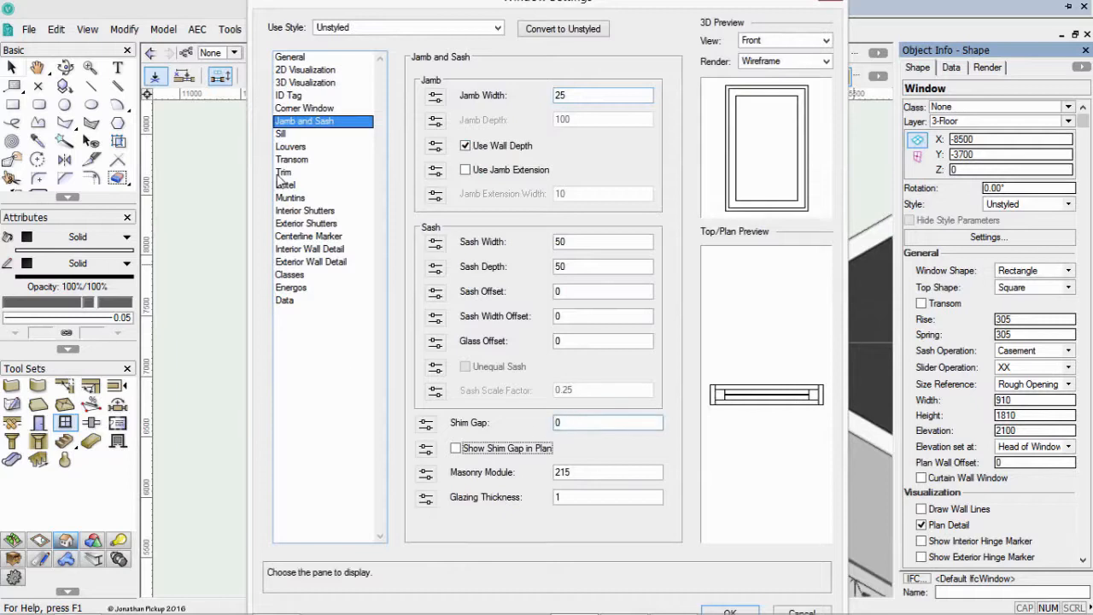
Include exterior trim on the window with a width of 150, and include the trim under the sill
left_click(289, 136)
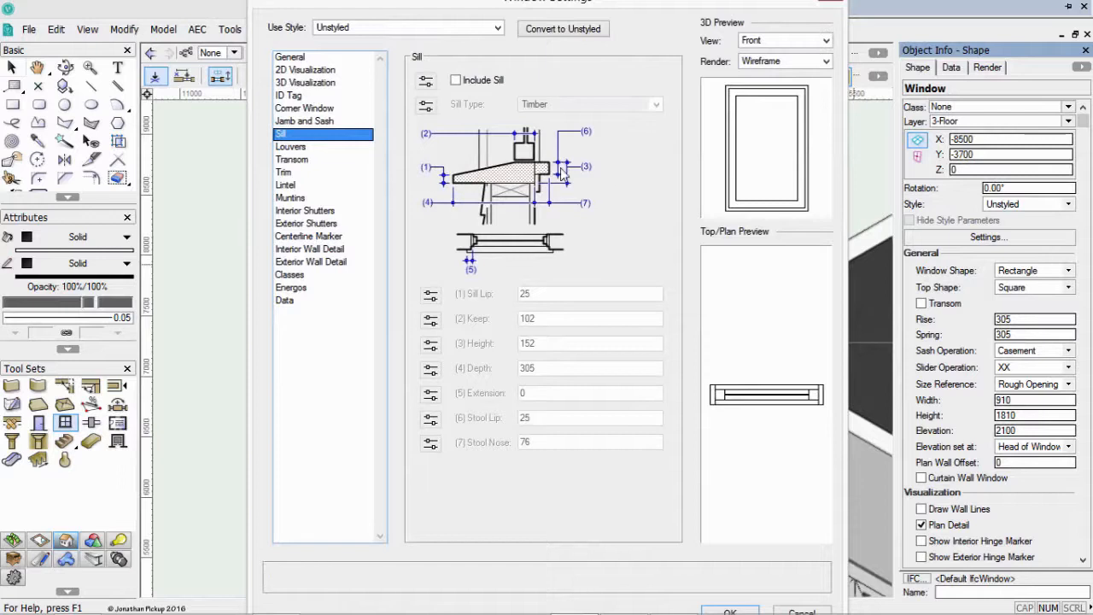
left_click(301, 152)
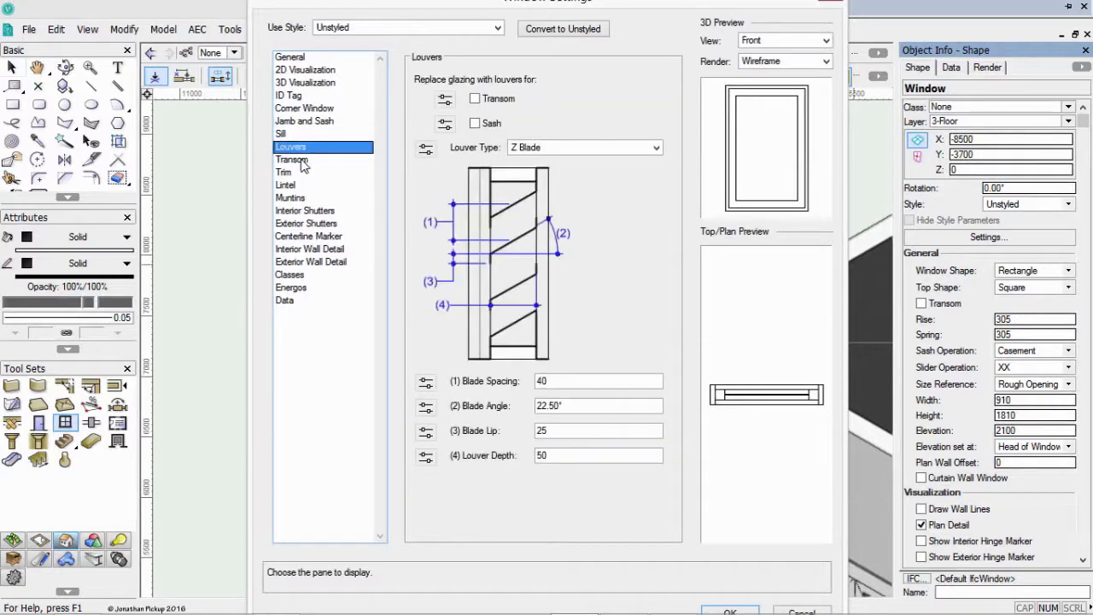
left_click(301, 161)
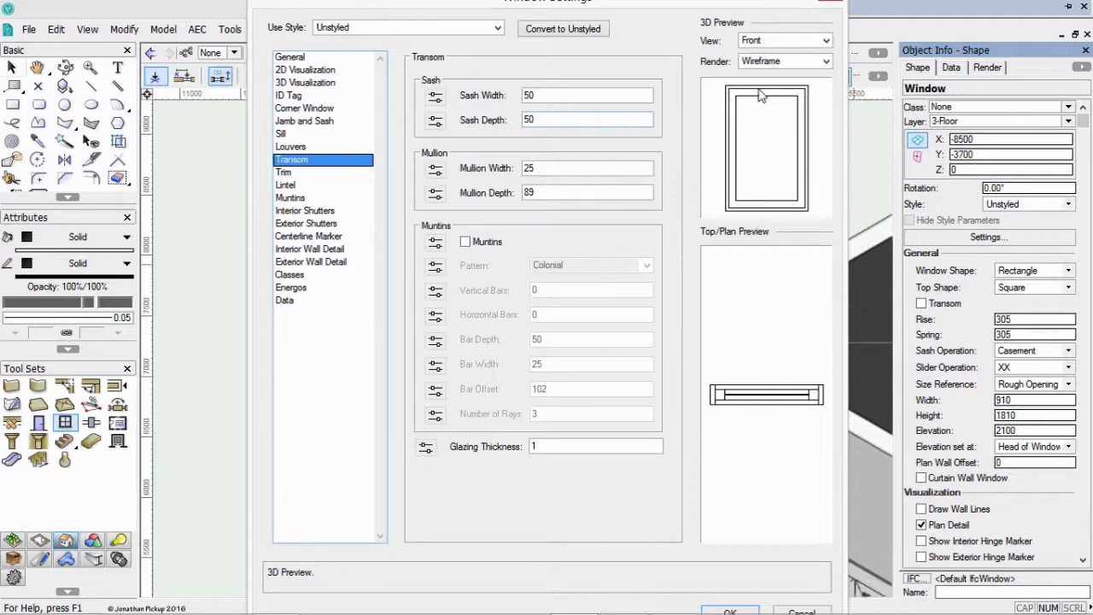
left_click(286, 173)
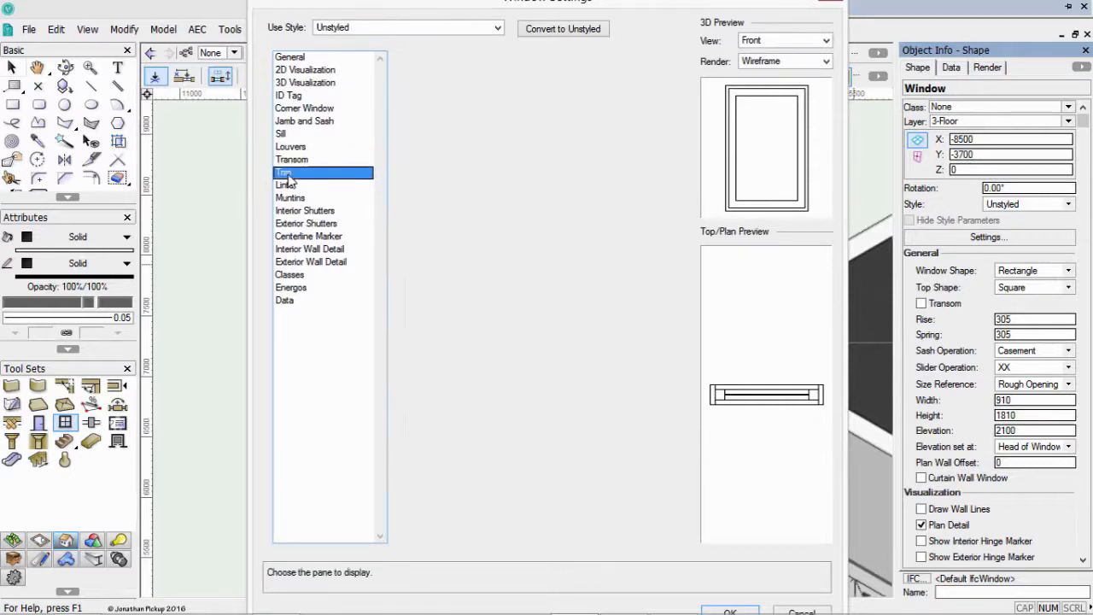
left_click(465, 218)
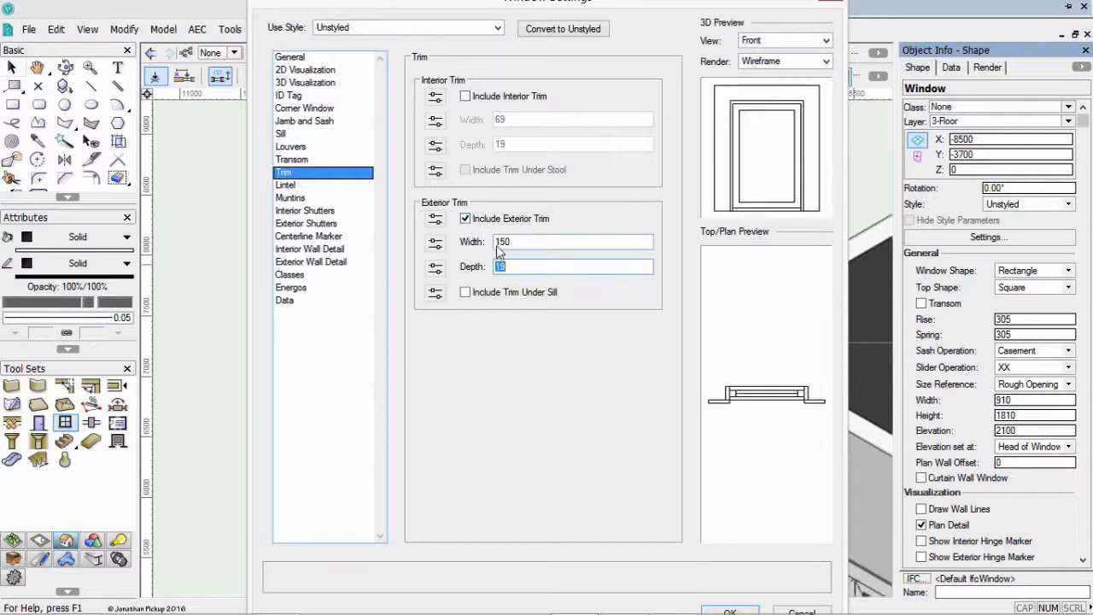
left_click_drag(513, 242, 482, 238)
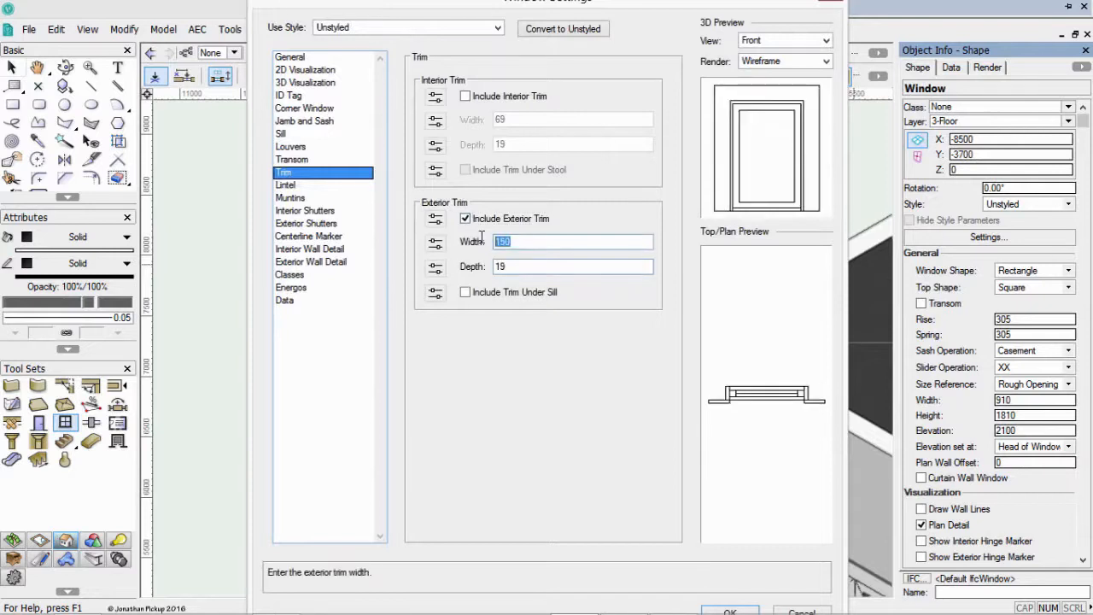
left_click(492, 293)
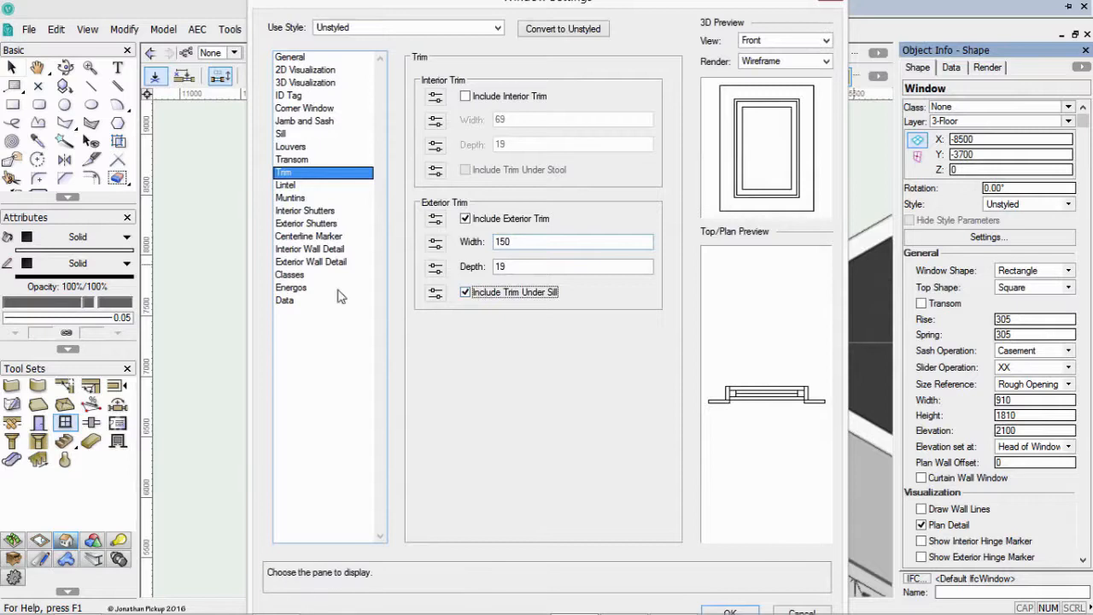
Try exterior shutters on the window with a custom width of 450 and a frame depth of 35
left_click(284, 188)
left_click(290, 198)
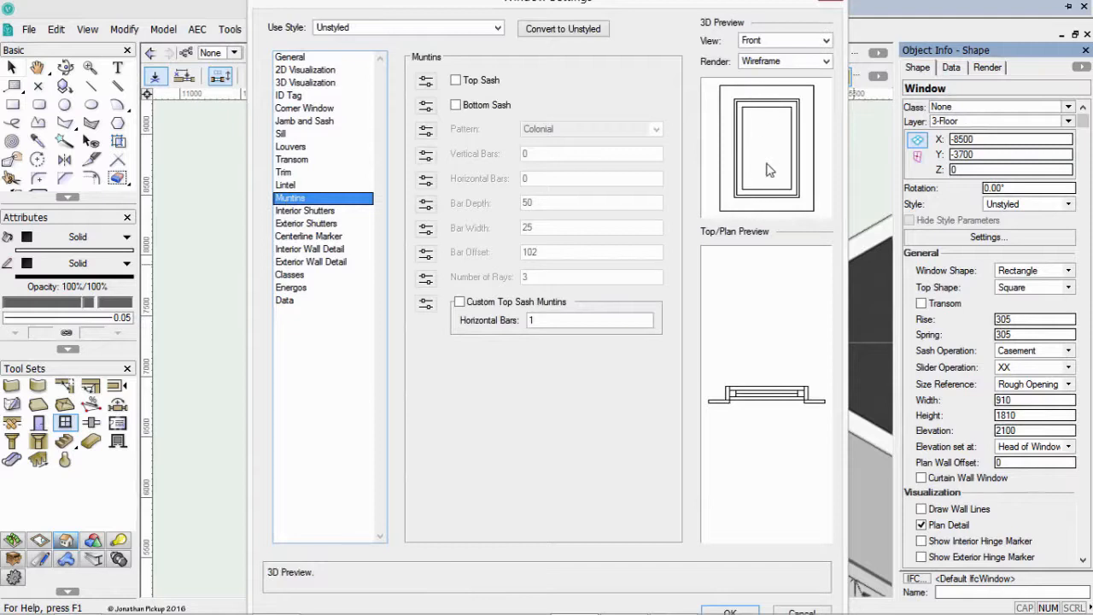
left_click(318, 211)
left_click(316, 224)
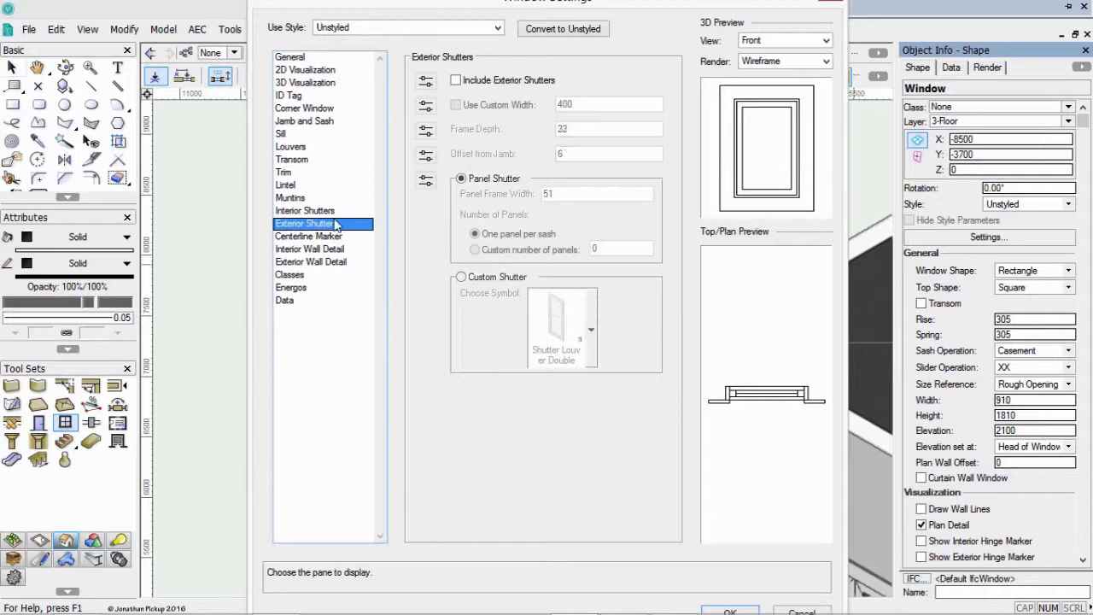
left_click(493, 81)
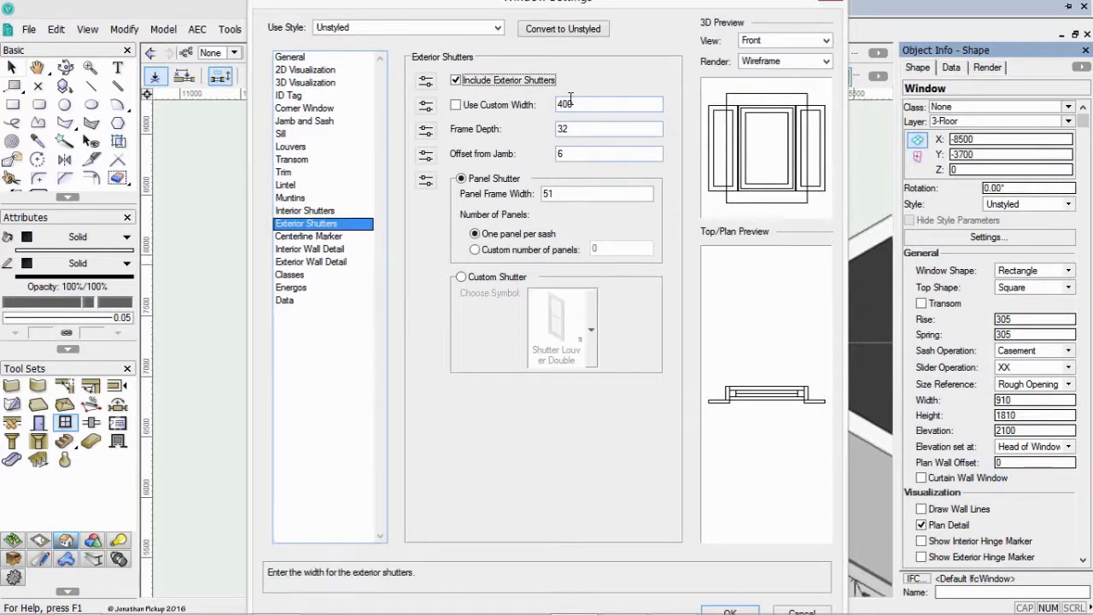
left_click(482, 107)
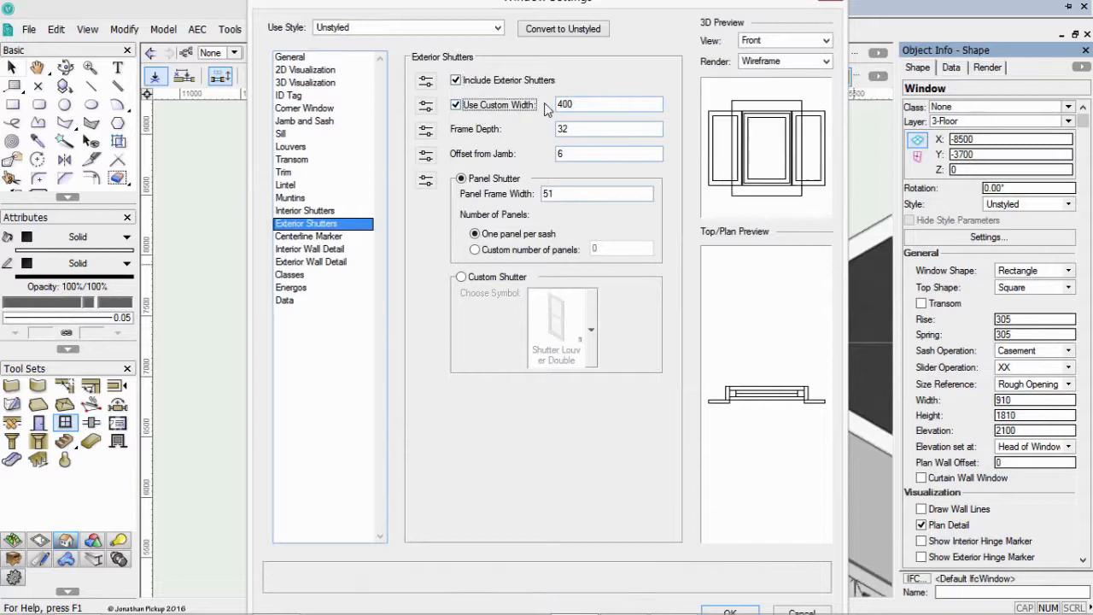
key("Tab")
type("4")
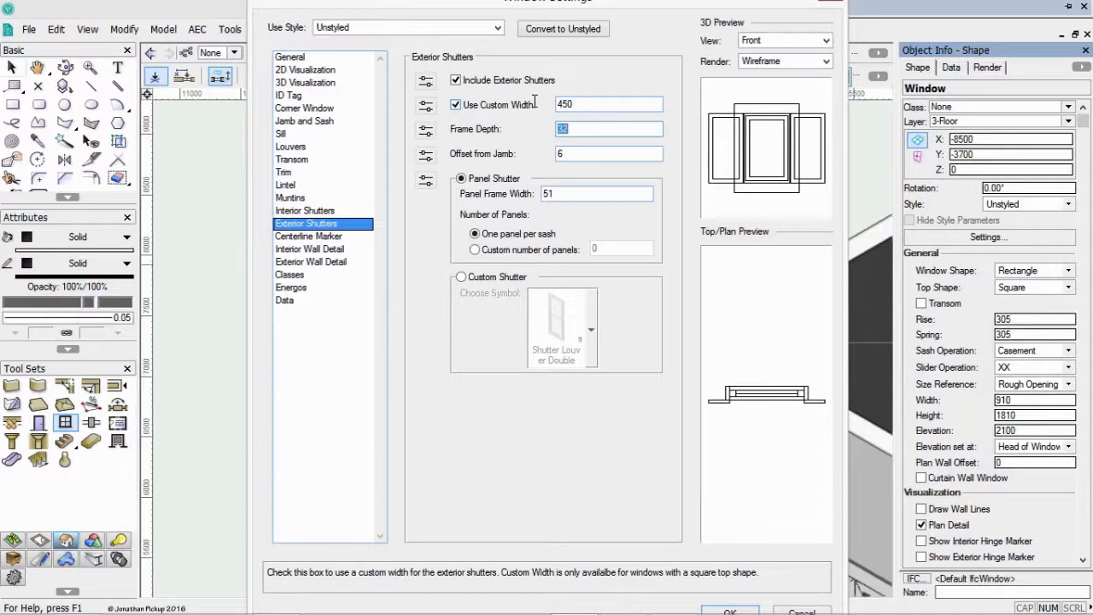
type("1")
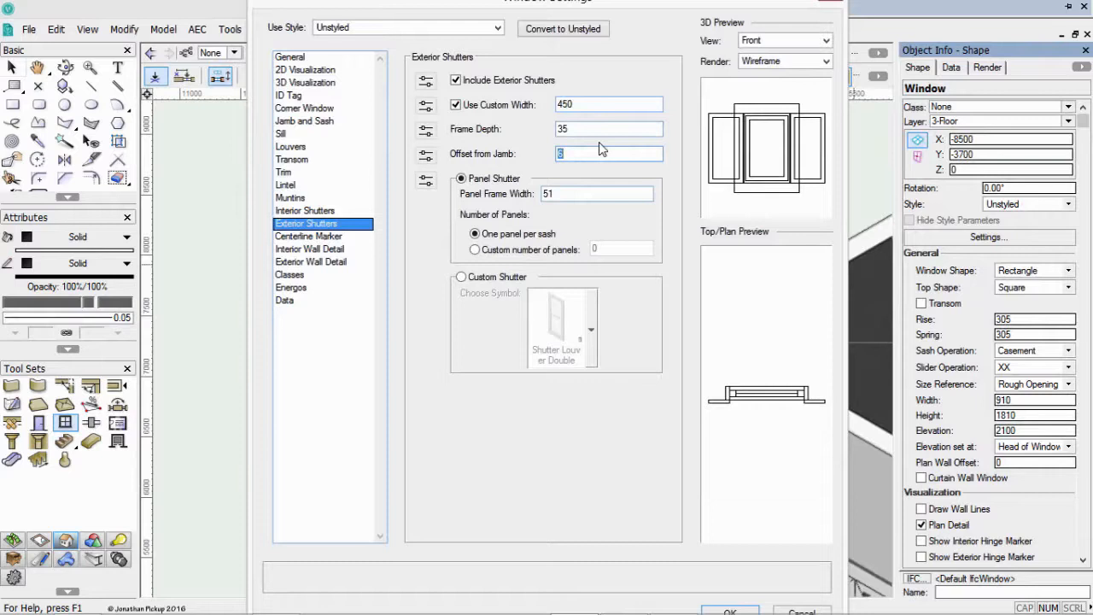
Try exterior shutter offsets from the jamb of 100 and -450
left_click(602, 149)
type("100")
key("Tab")
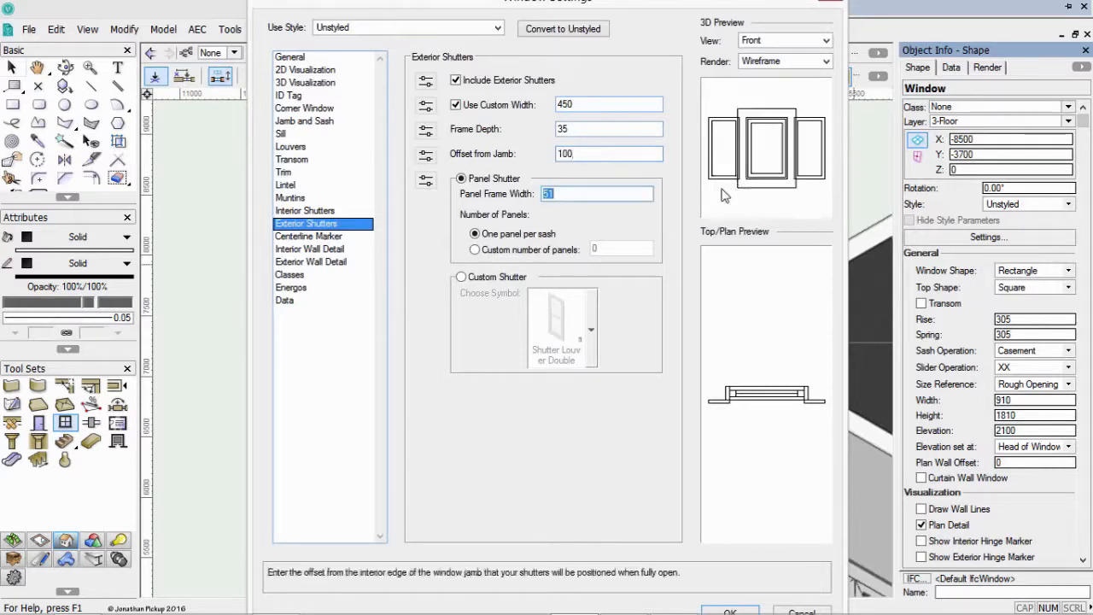
key("shift+Tab")
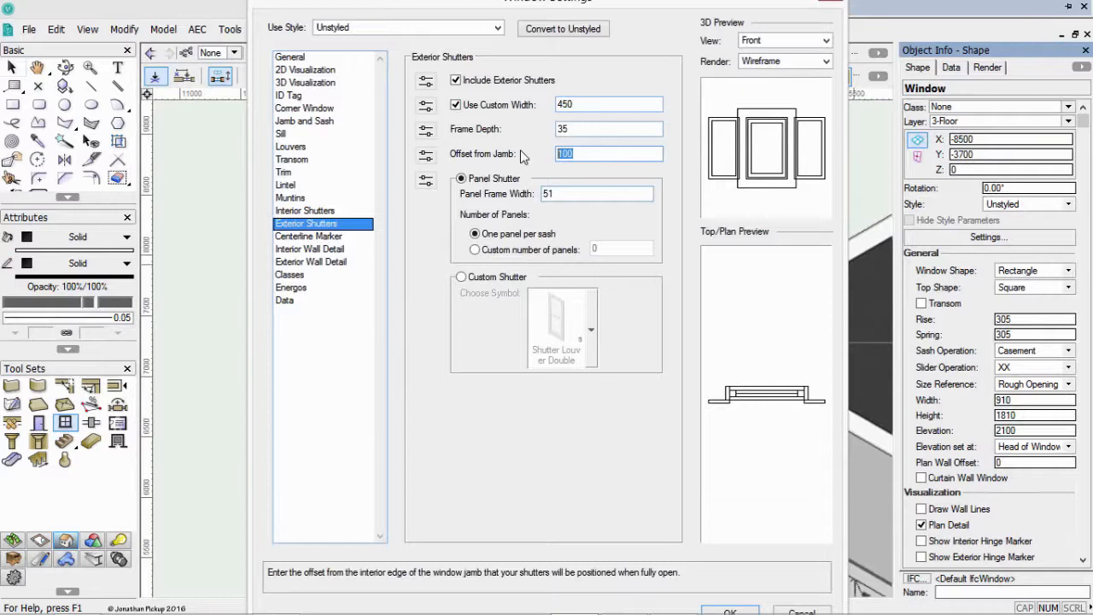
type("-450")
key("Tab")
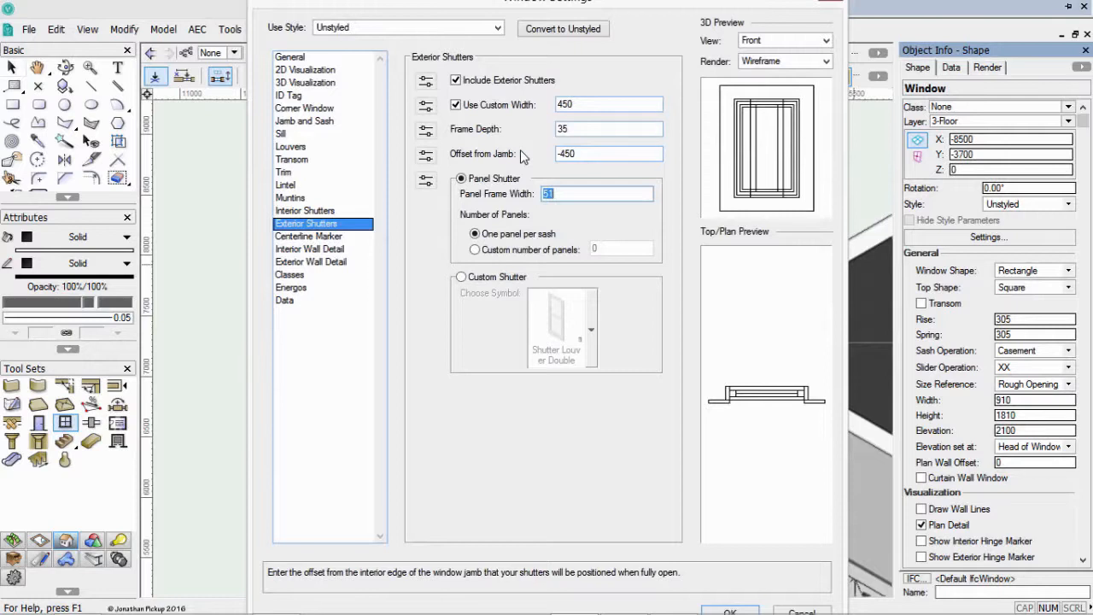
Try custom exterior shutters with the Shutter Rustic symbol, and exclude exterior shutters from the window again
left_click(485, 278)
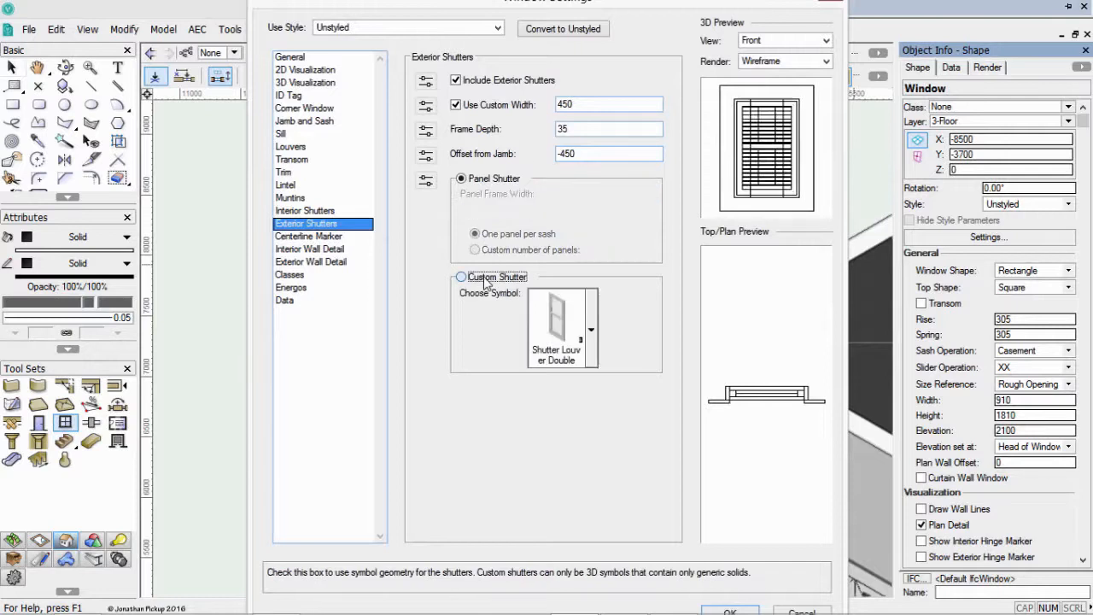
left_click(560, 321)
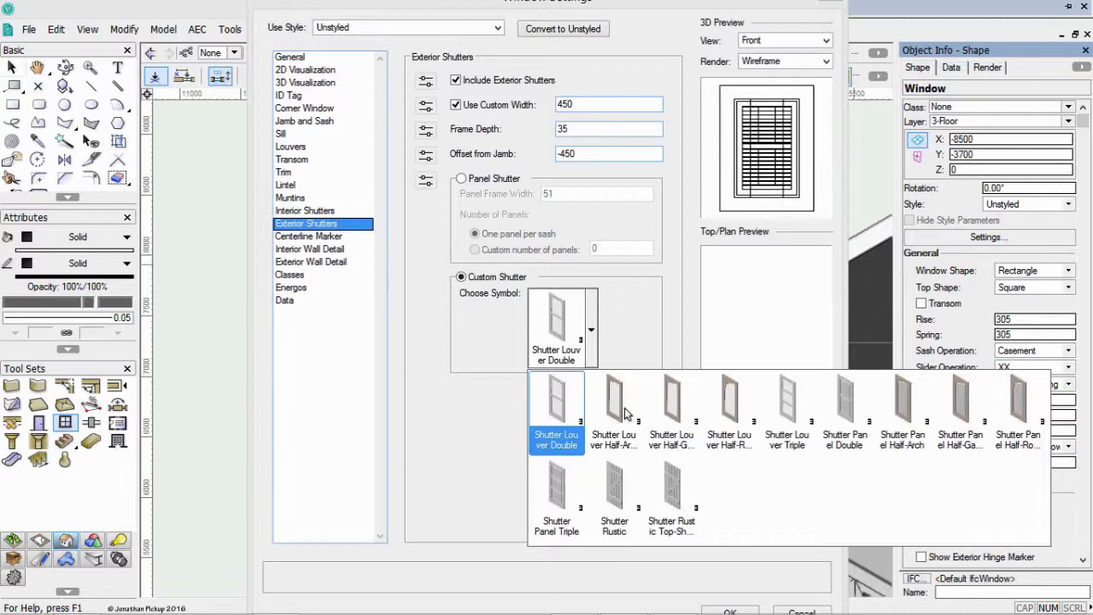
left_click(511, 322)
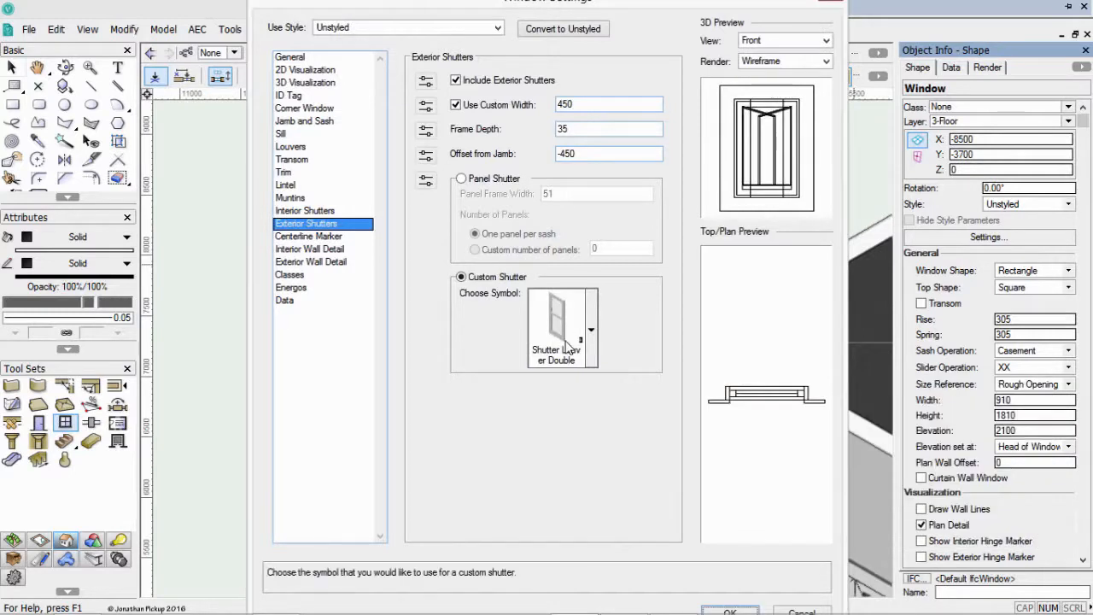
left_click(567, 345)
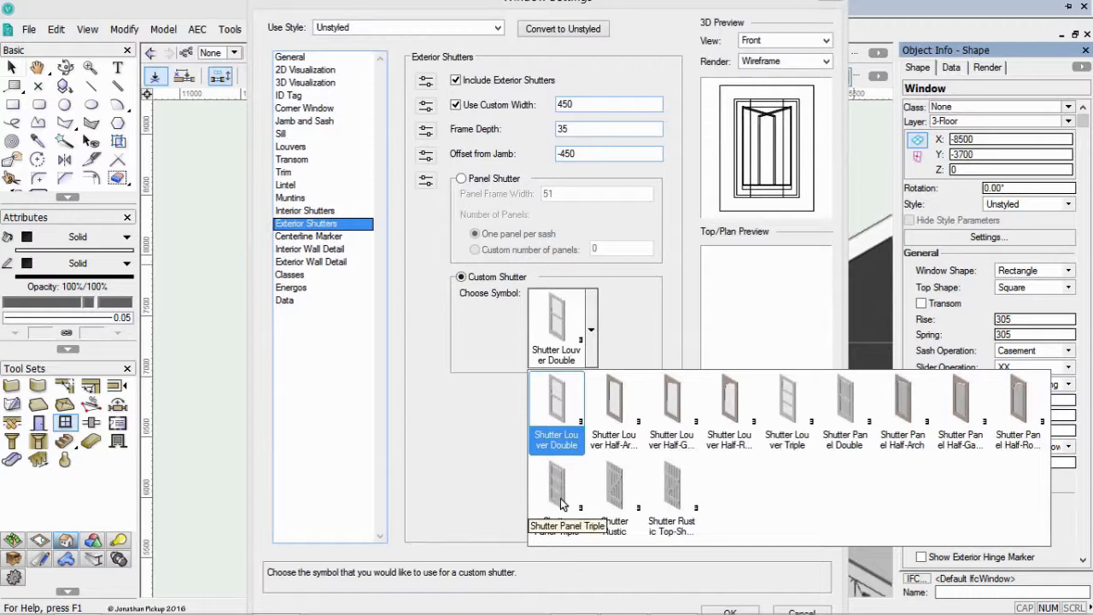
left_click(608, 483)
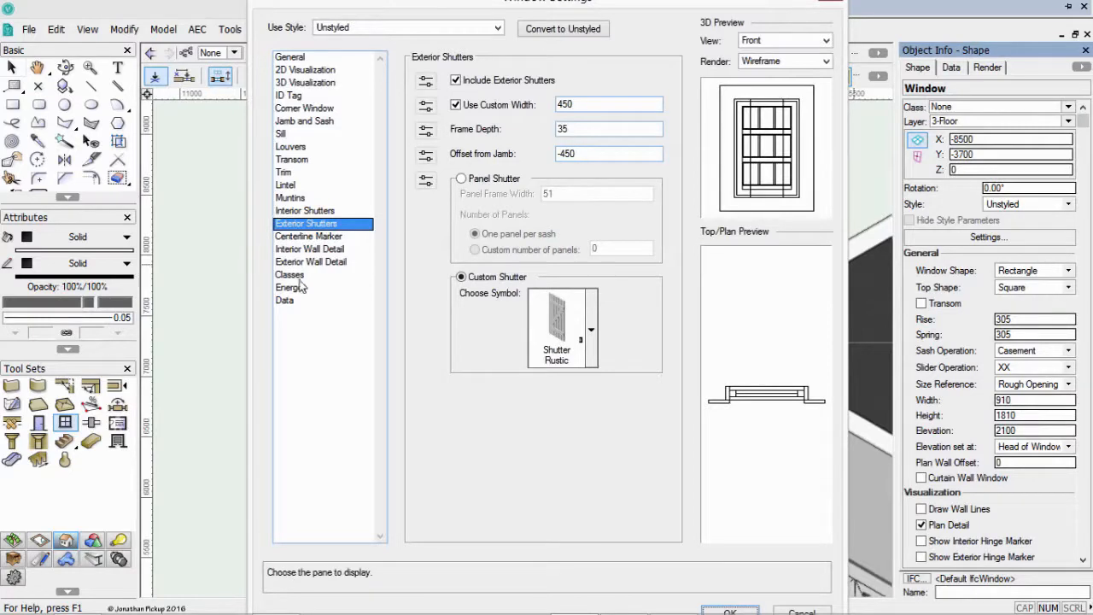
double_click(567, 153)
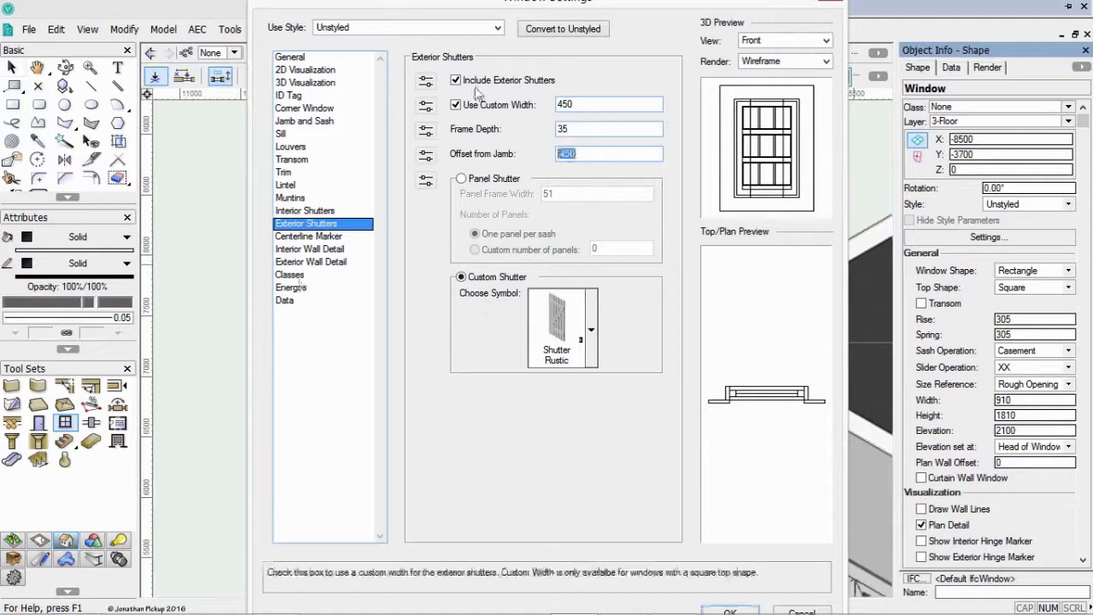
left_click(456, 79)
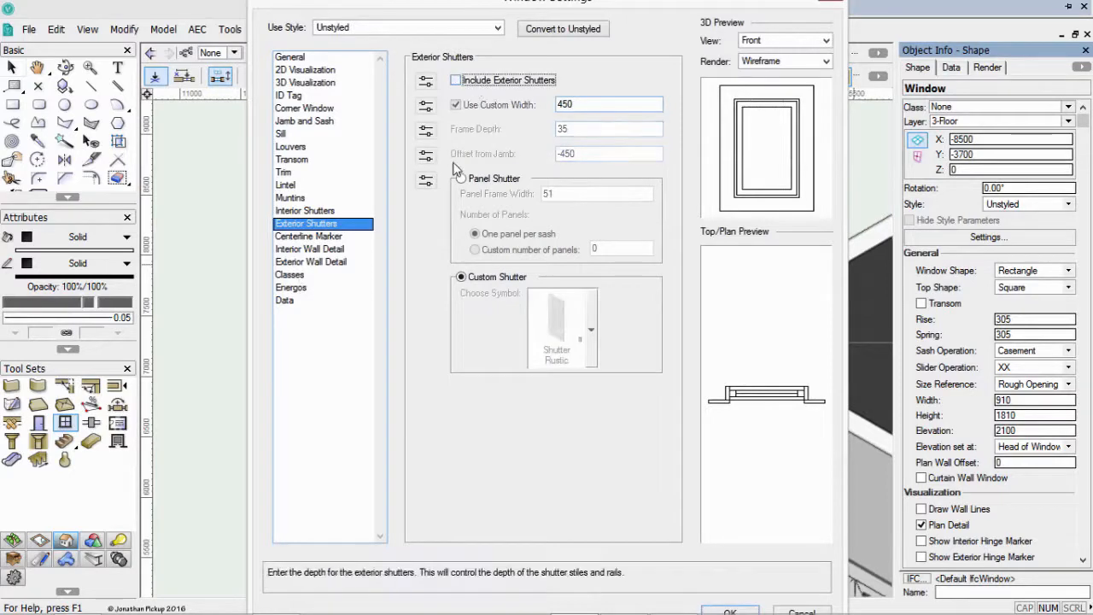
Create a new class named Door-Ext Shutters and assign it to the window's exterior shutters
left_click(333, 237)
left_click(326, 250)
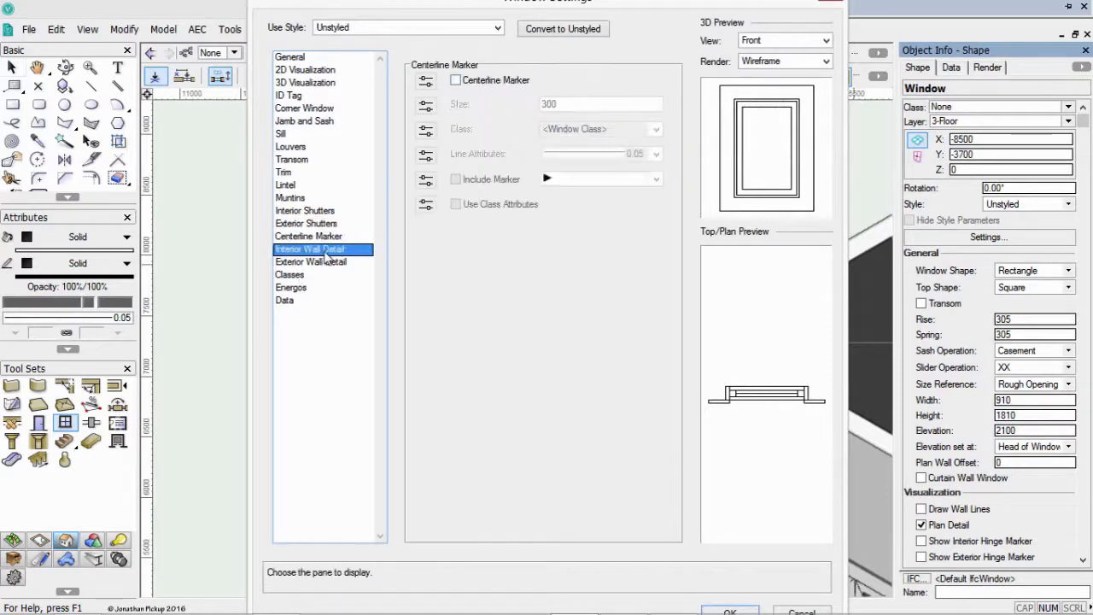
left_click(290, 275)
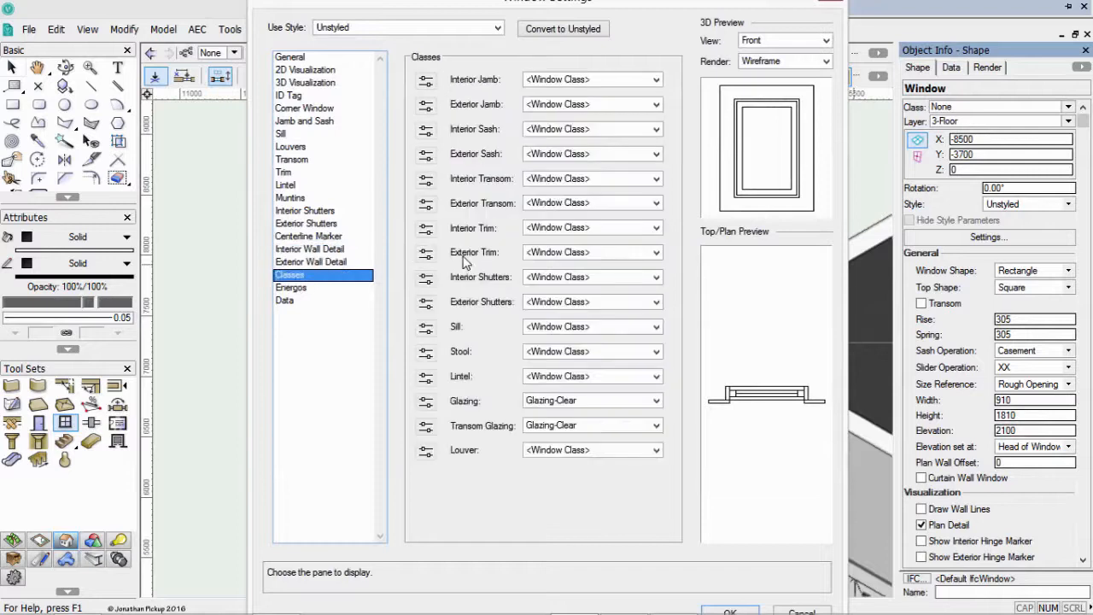
left_click(565, 301)
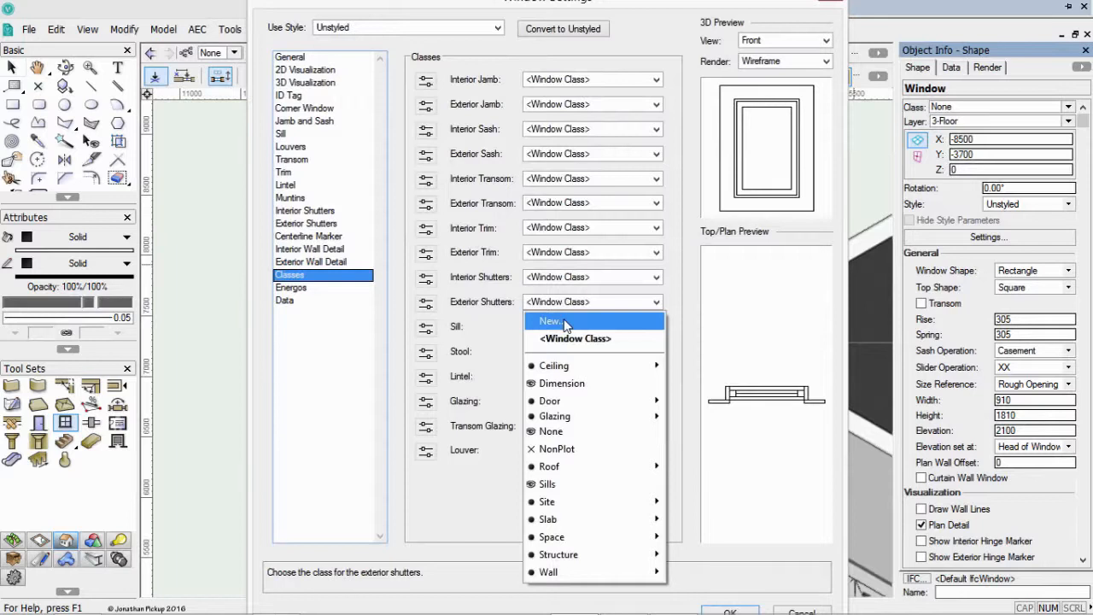
left_click(551, 321)
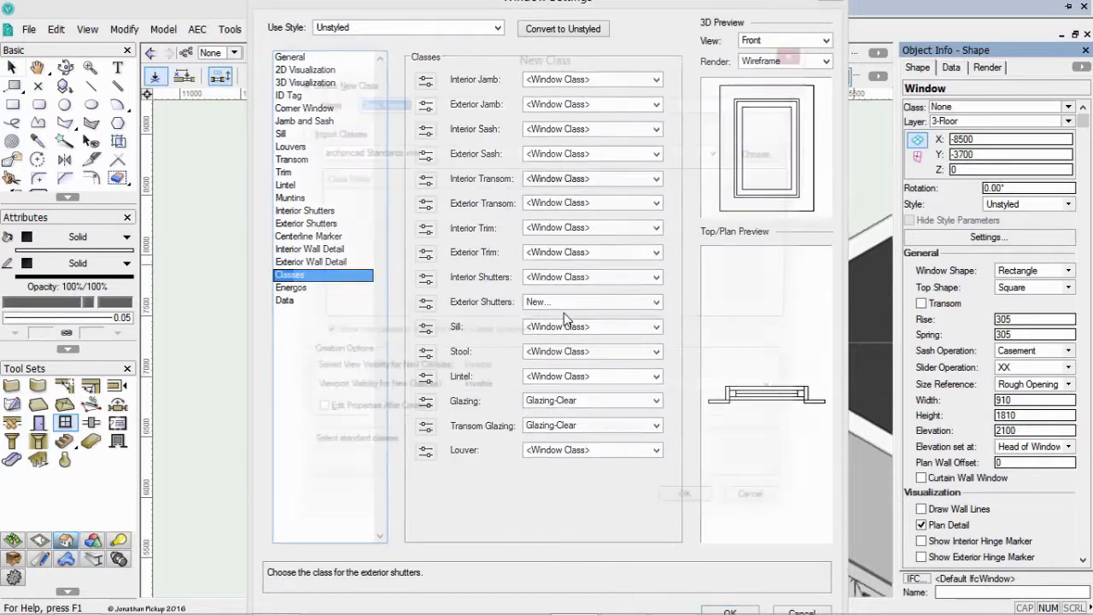
type("Door-Ext Sh")
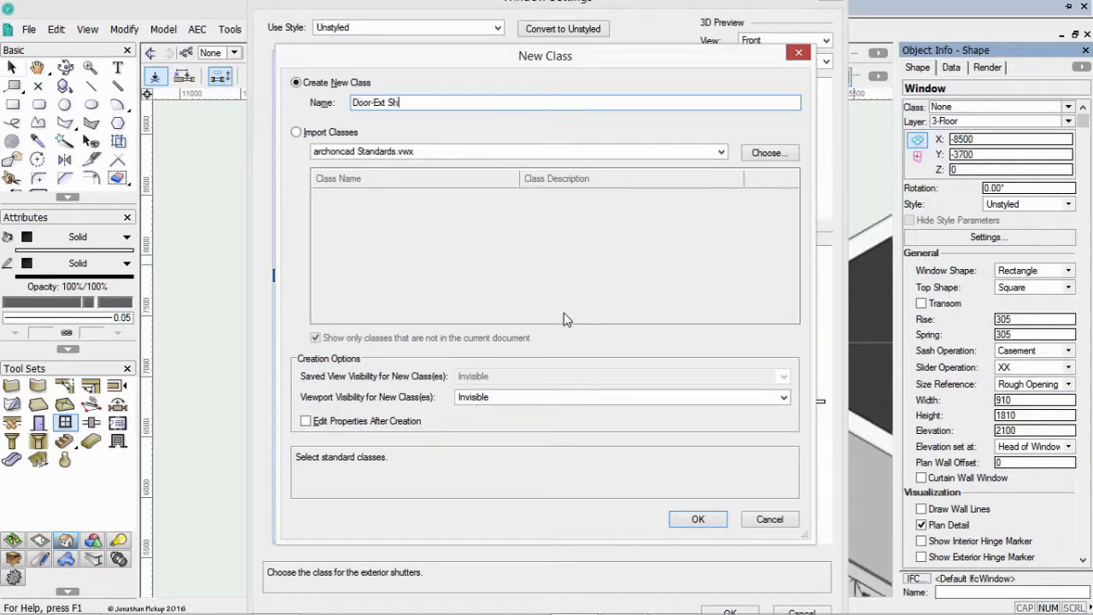
type("utters")
key("Return")
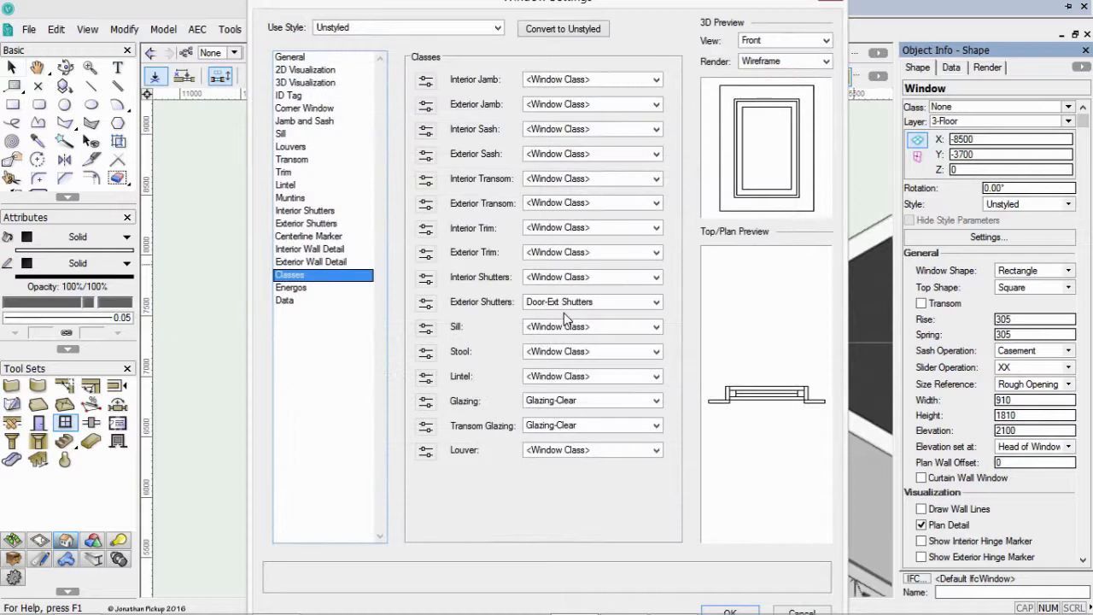
Include exterior shutters on the window again and apply the window settings
left_click(313, 223)
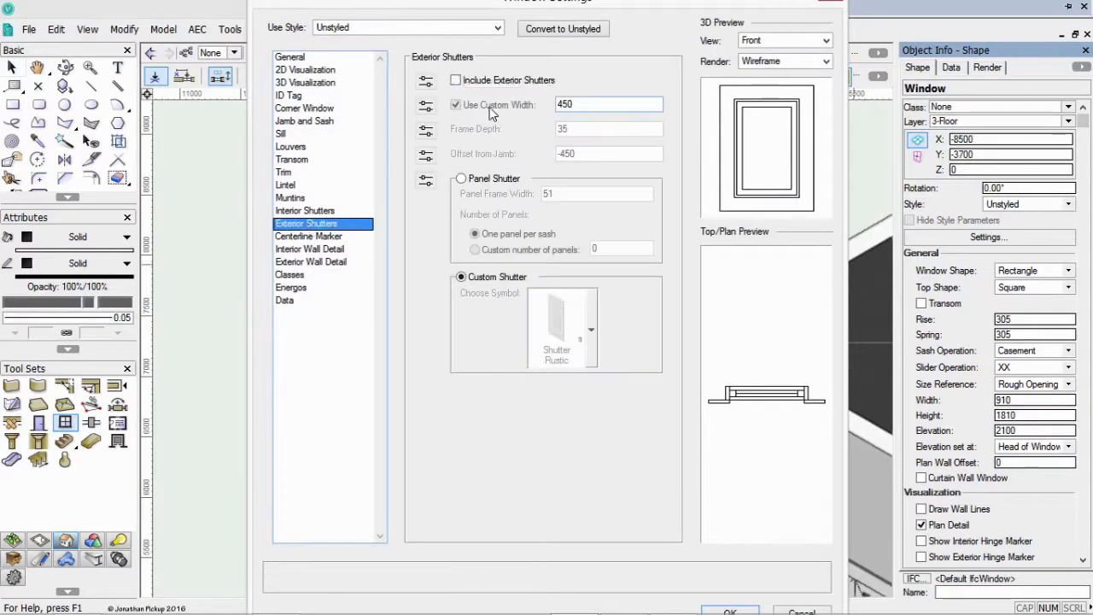
left_click(491, 81)
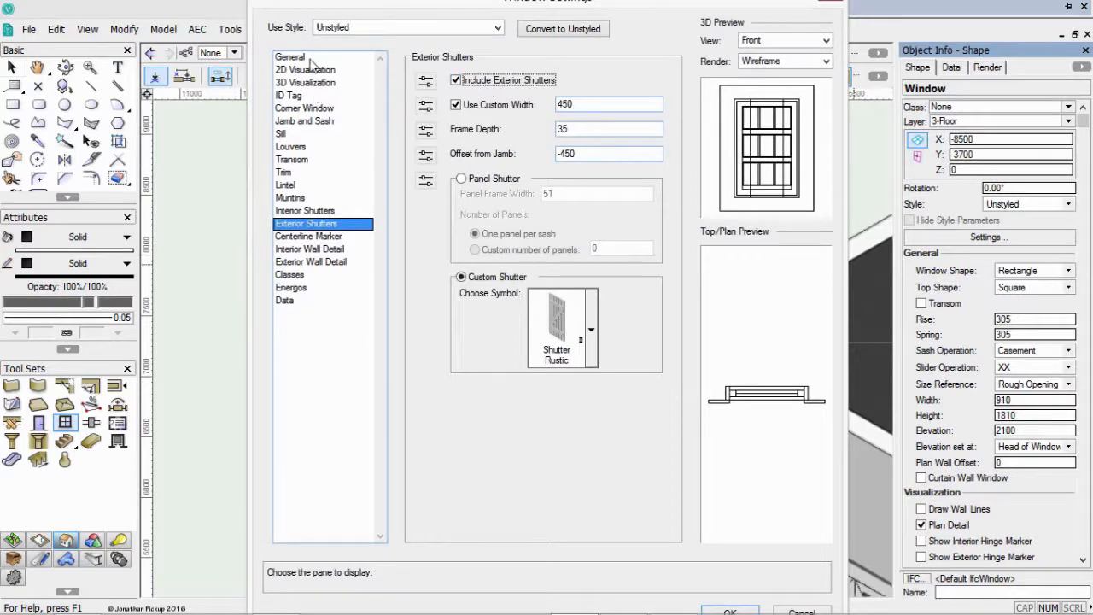
left_click(730, 610)
key("x")
key("x")
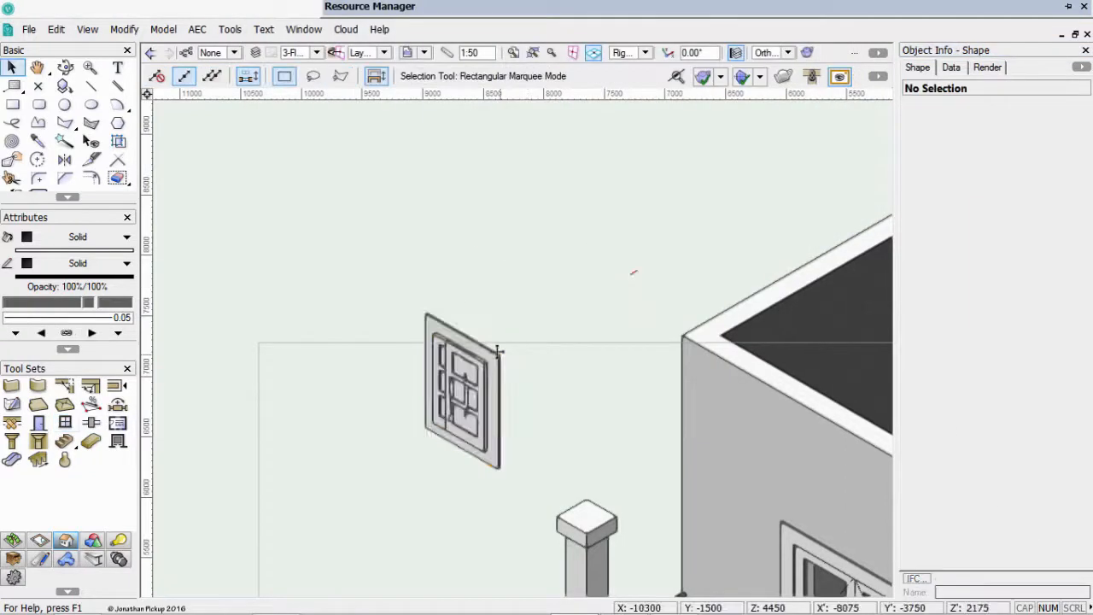
Set the freestanding window's exterior shutters to a custom width of 300 and an offset from jamb of -300
left_click(494, 354)
scroll(487, 356, "up", 2)
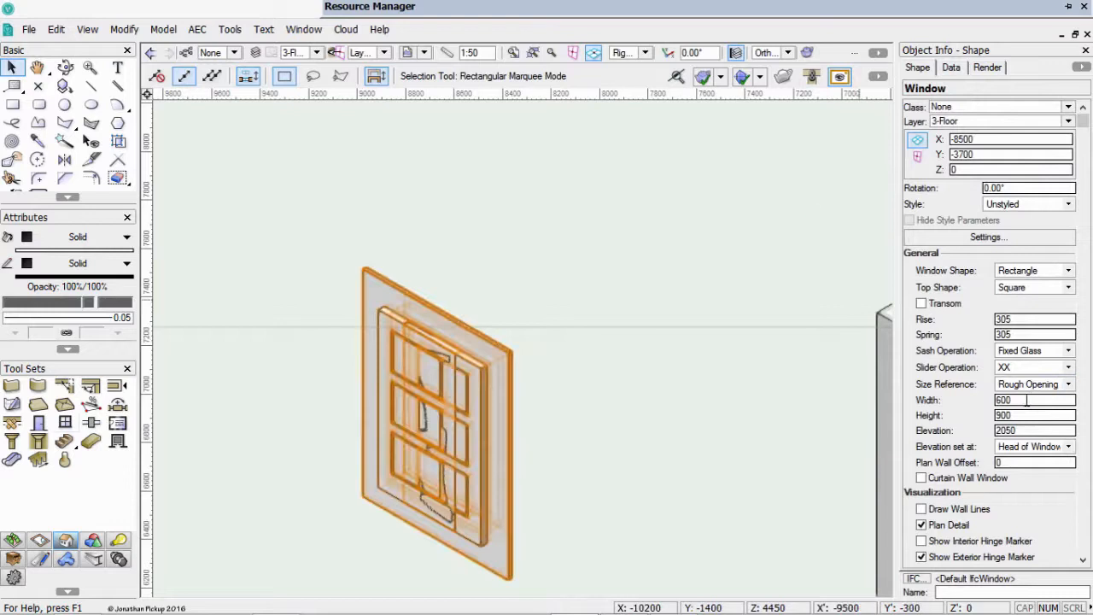
left_click(980, 239)
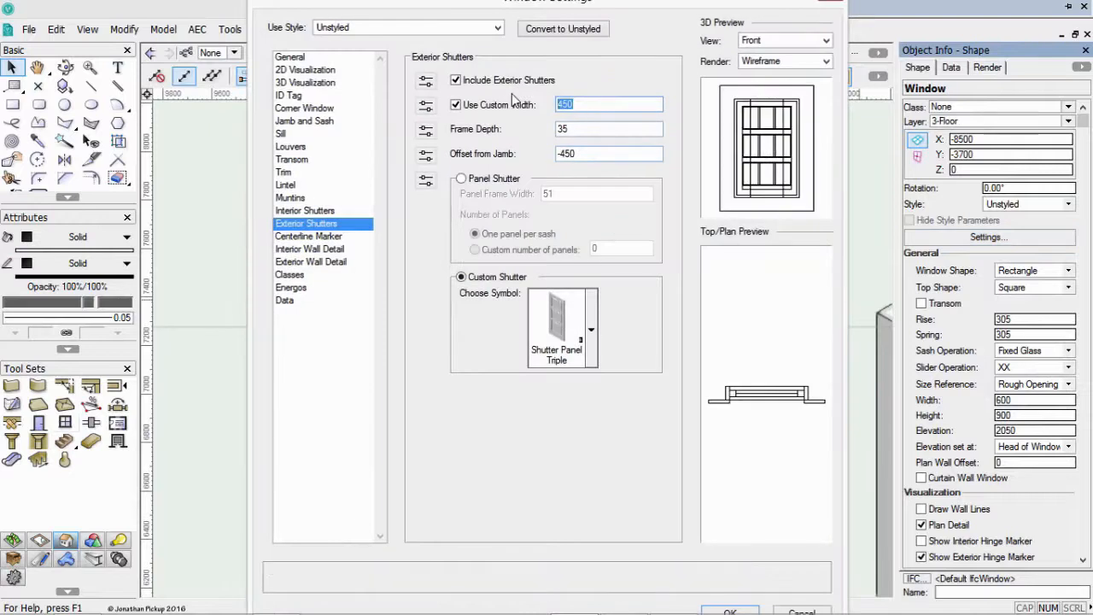
type("300")
key("Tab")
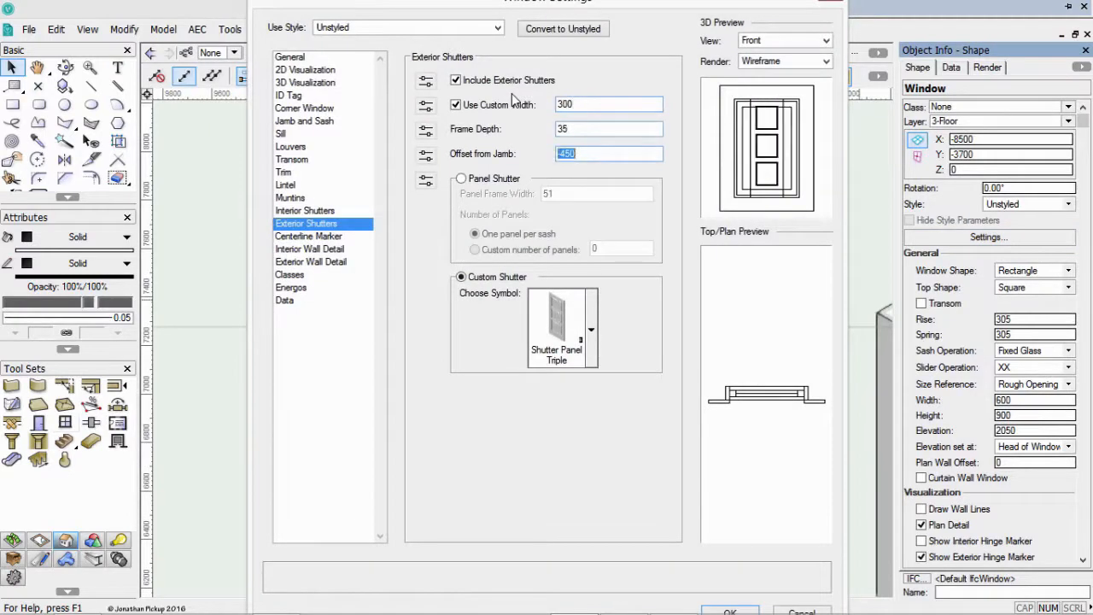
type("-300")
key("Return")
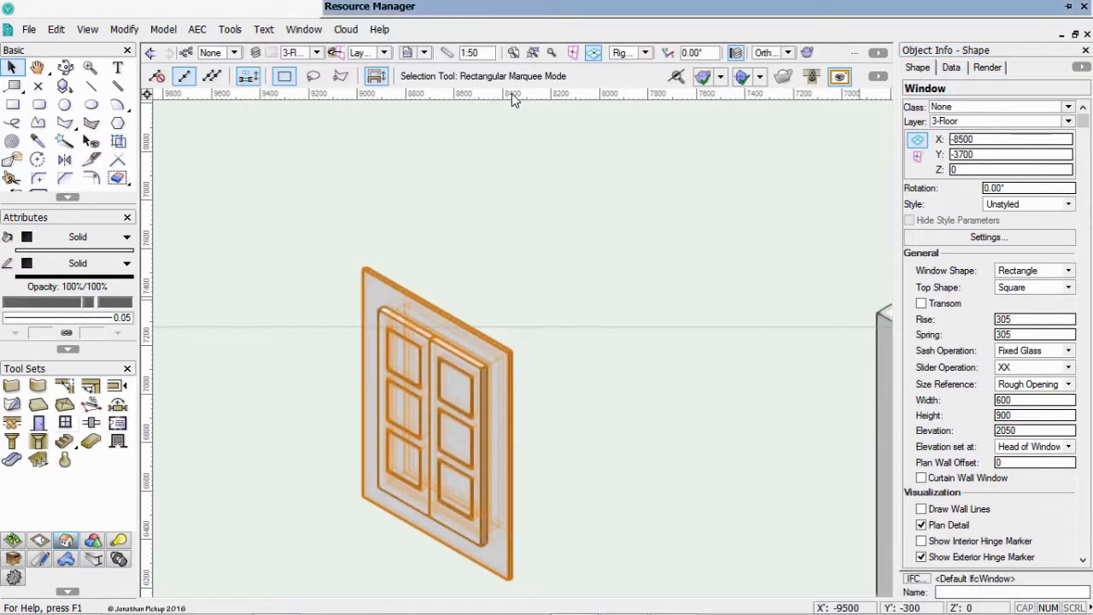
Show the Navigation palette with its class list and try hiding the Ext Shutters class under Door
left_click(316, 34)
mouse_move(325, 52)
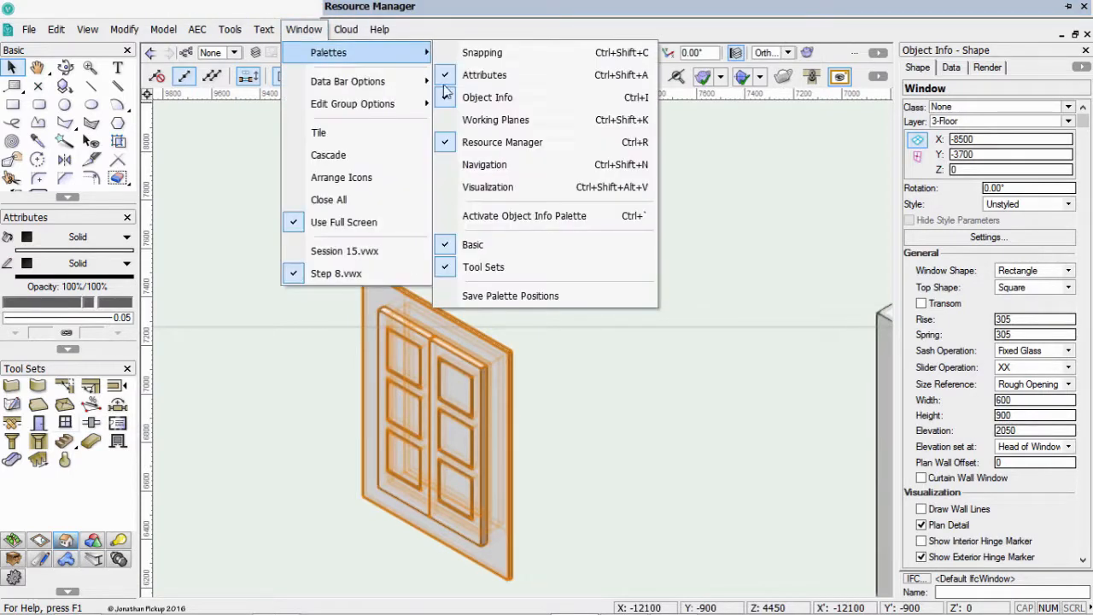
left_click(483, 166)
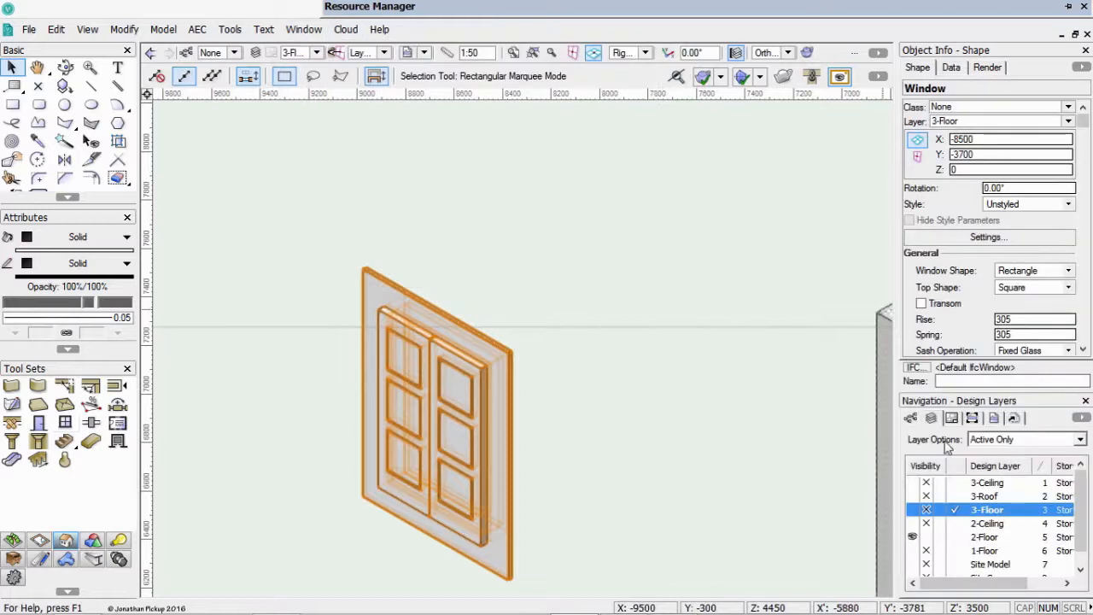
left_click(911, 418)
scroll(1081, 506, "down", 1)
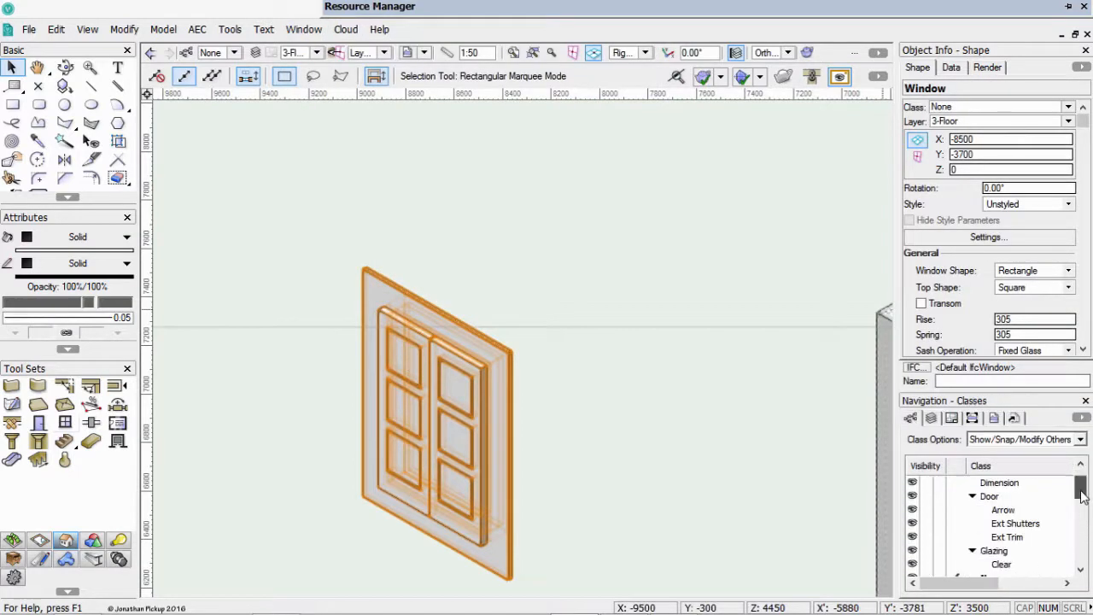
left_click(927, 523)
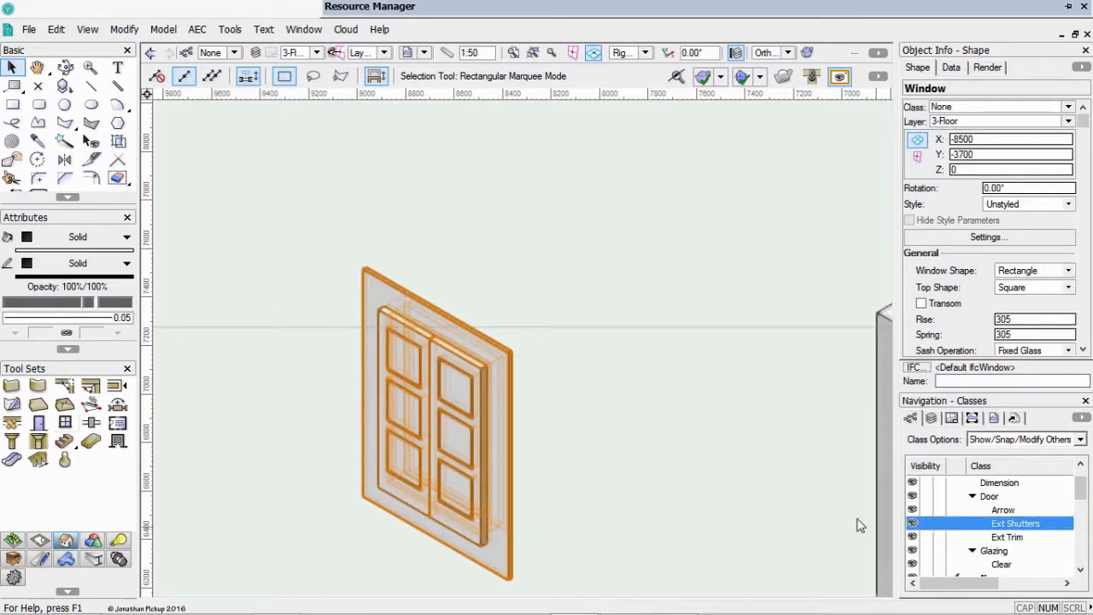
left_click(347, 385)
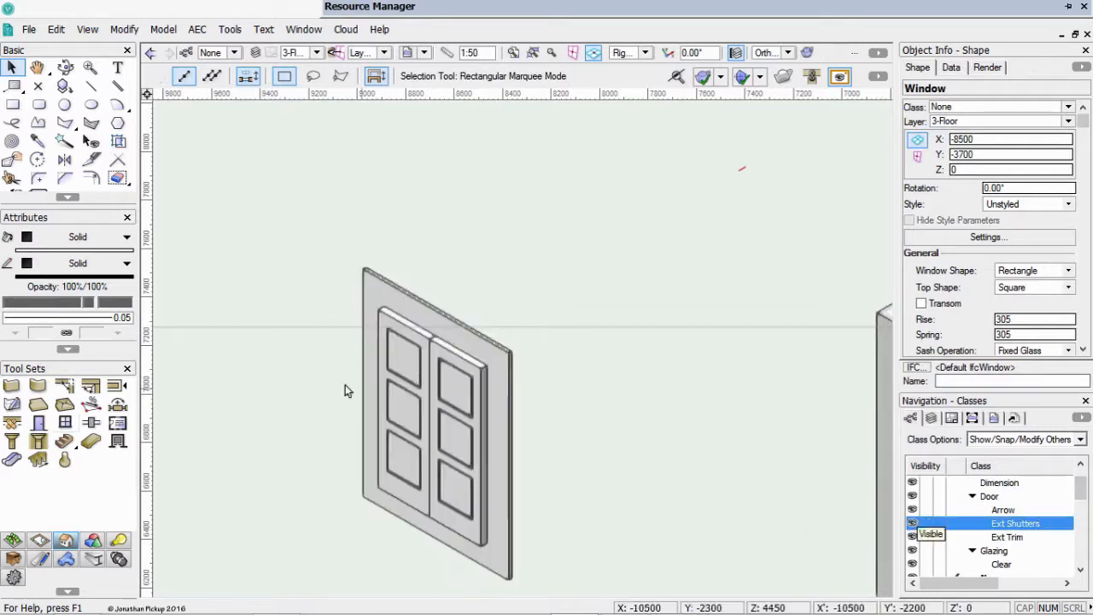
Change the window's exterior shutters from the custom symbol to the Panel Shutter type
left_click(416, 381)
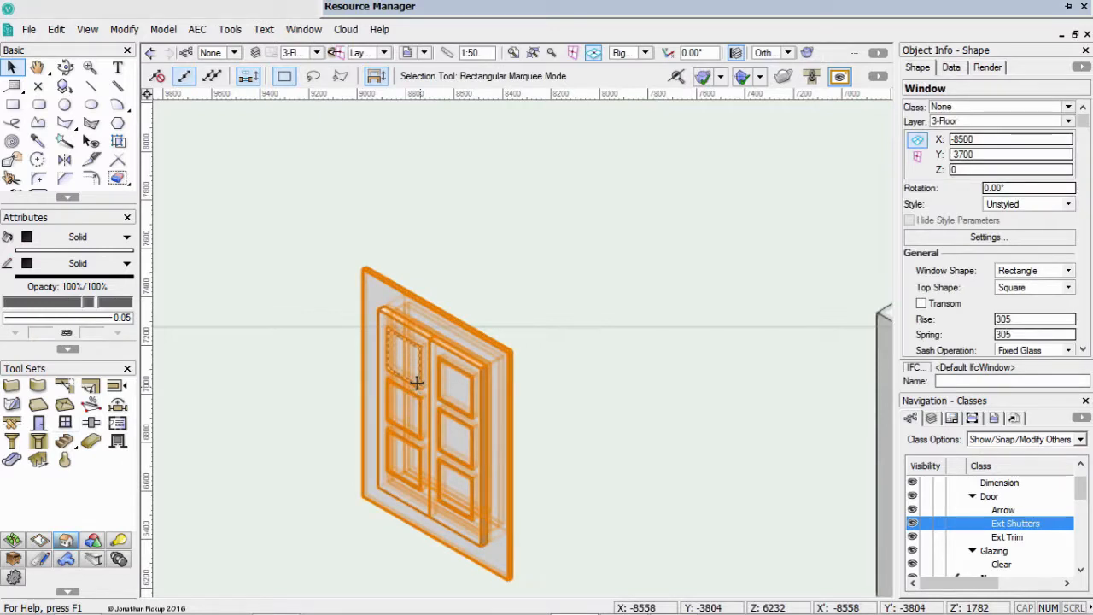
double_click(415, 382)
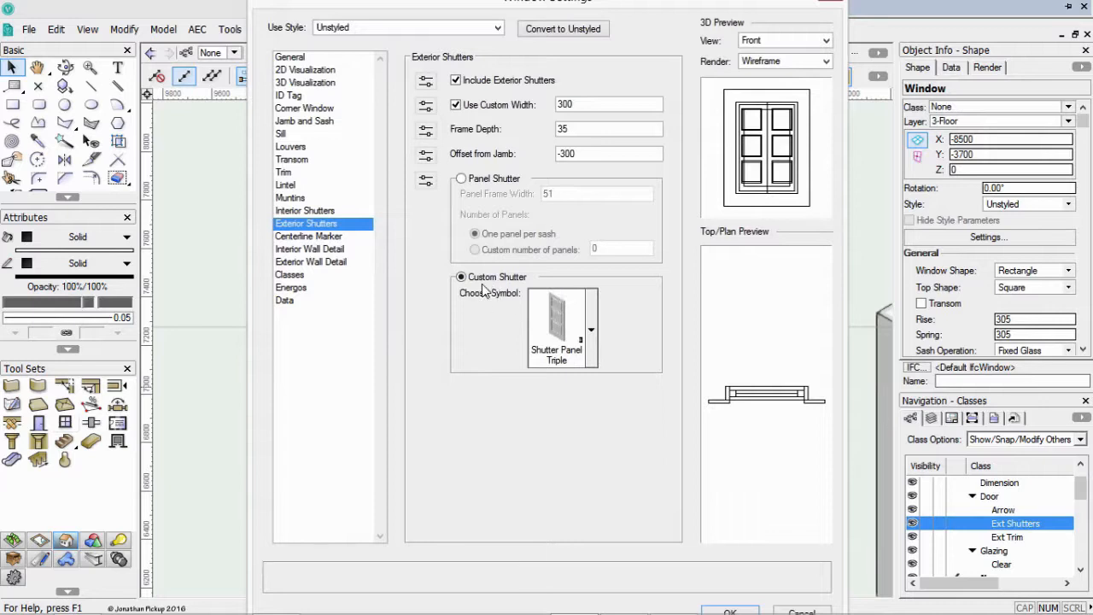
left_click(469, 183)
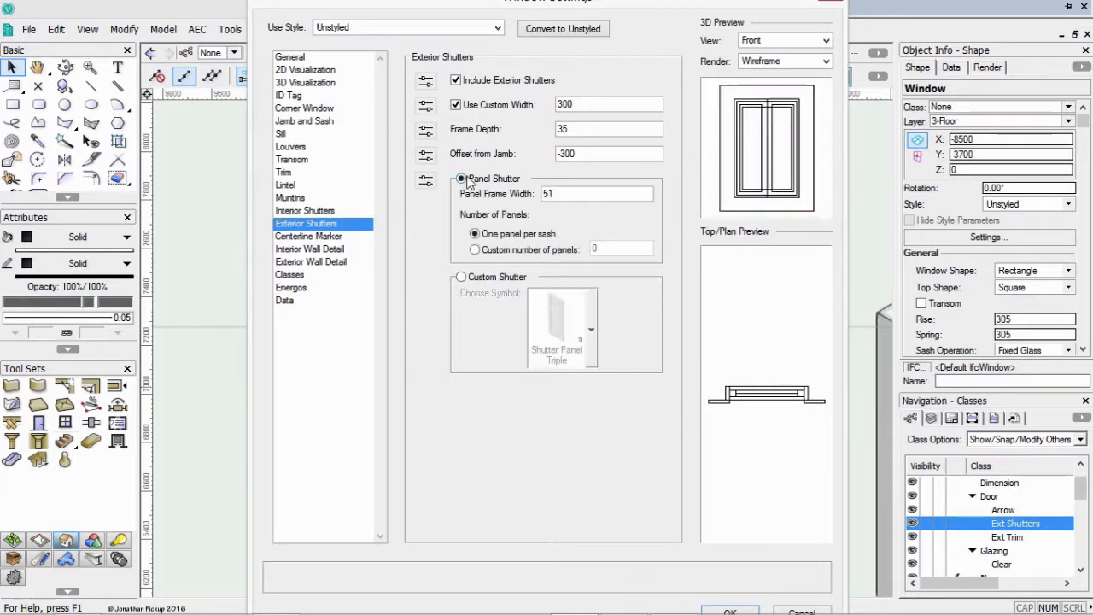
left_click(730, 609)
left_click(690, 391)
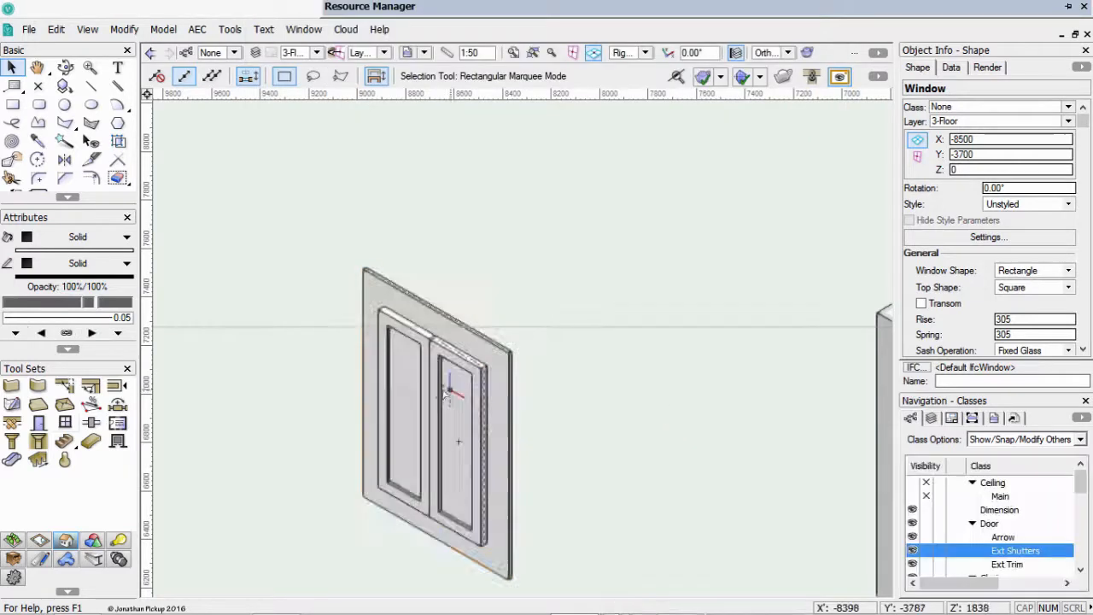
Hide the Ext Shutters class to test its control of the panel shutters, and make it visible again
left_click(927, 550)
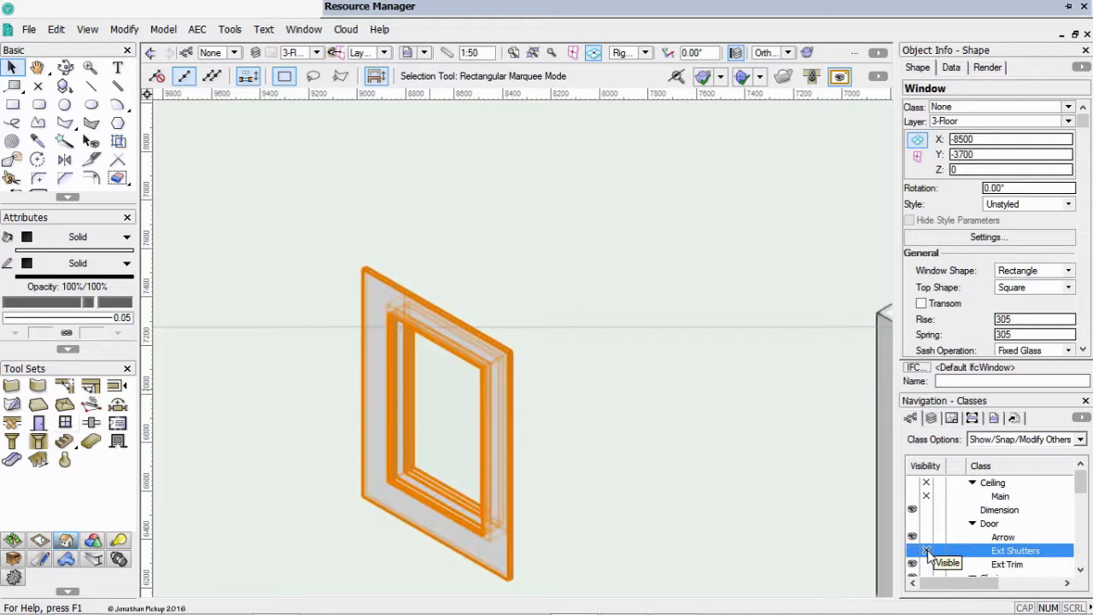
left_click(912, 551)
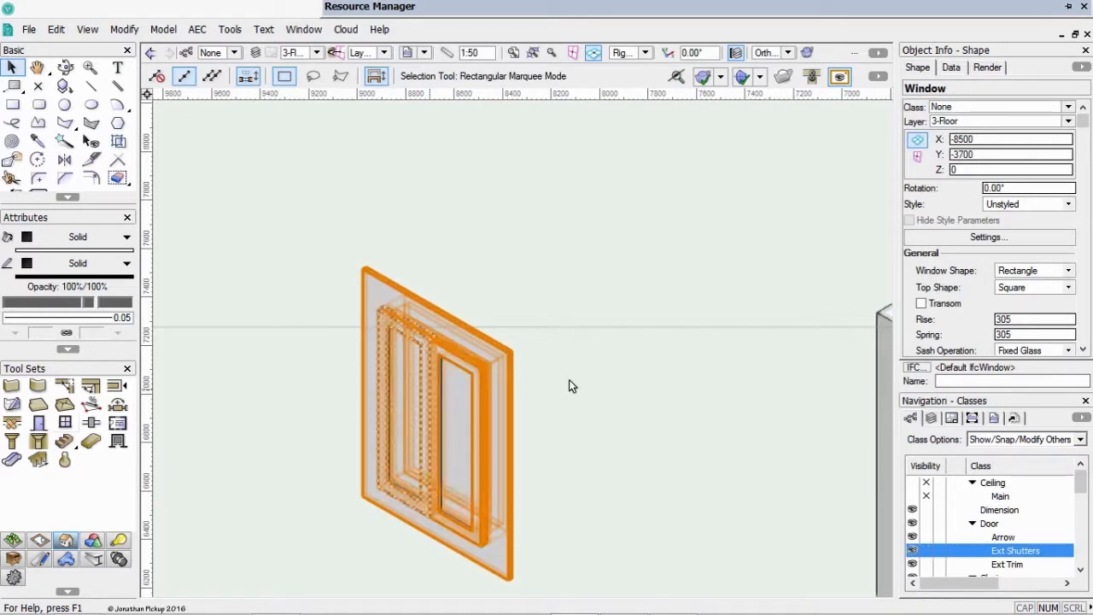
left_click(568, 379)
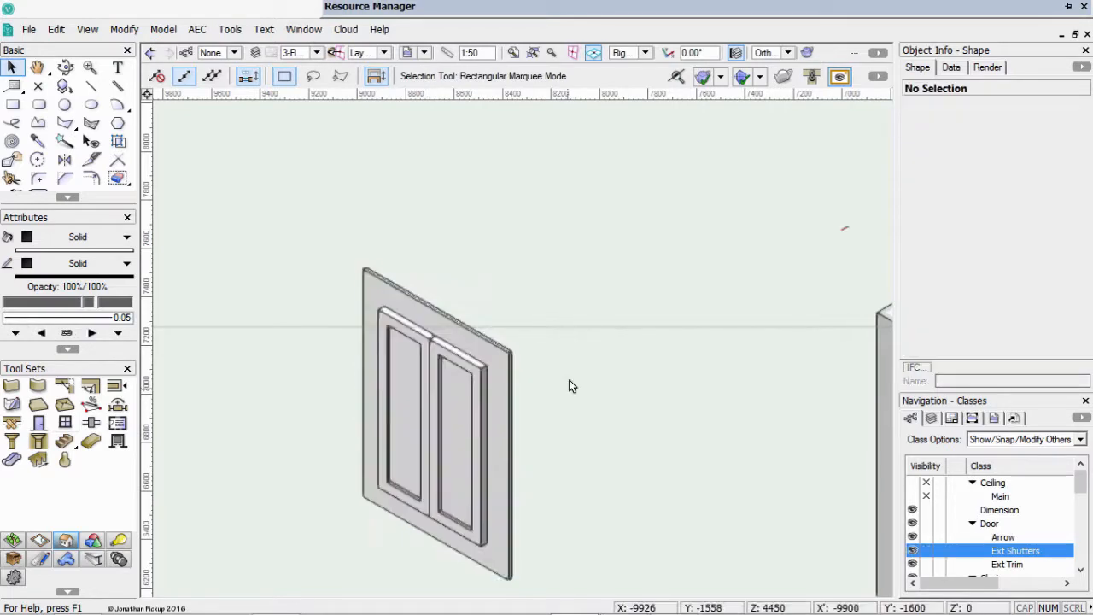
Select the shuttered window and hide the Door-Ext Shutters class
left_click(480, 395)
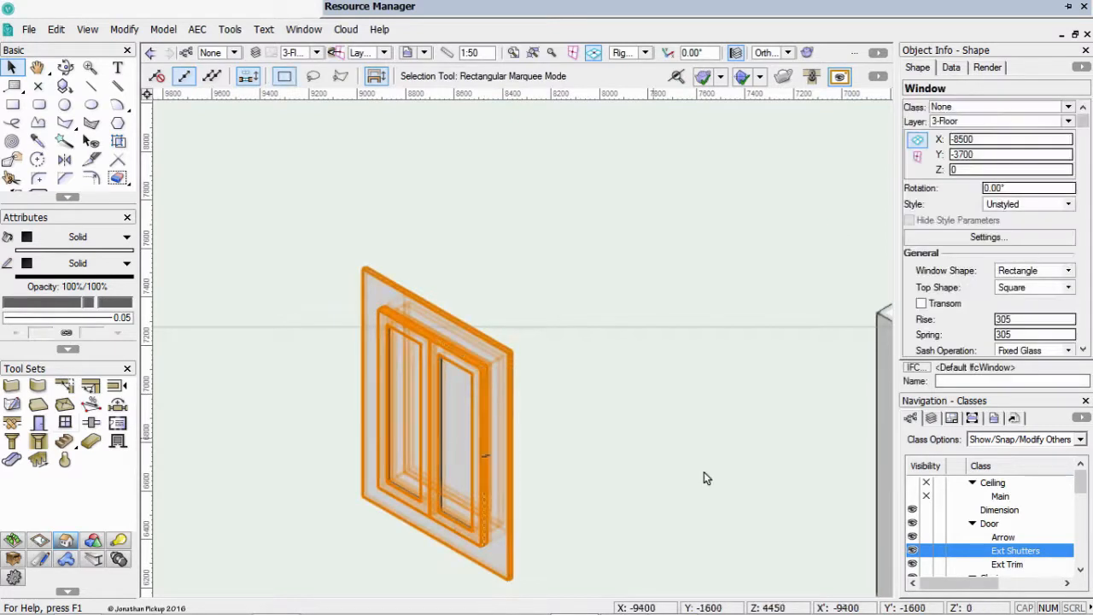
left_click(926, 550)
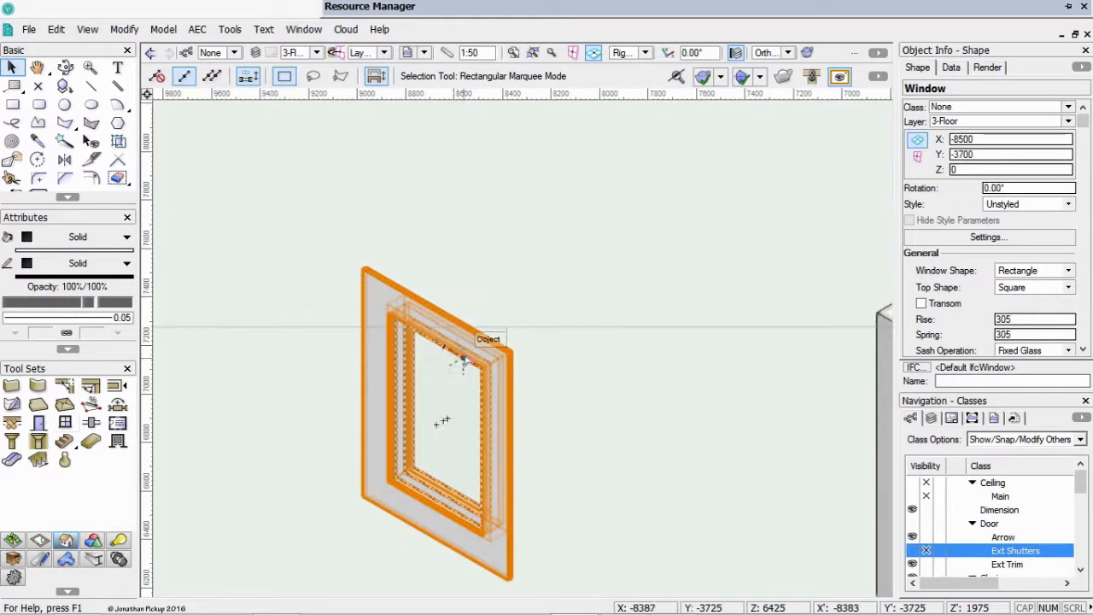
scroll(460, 359, "down", 2)
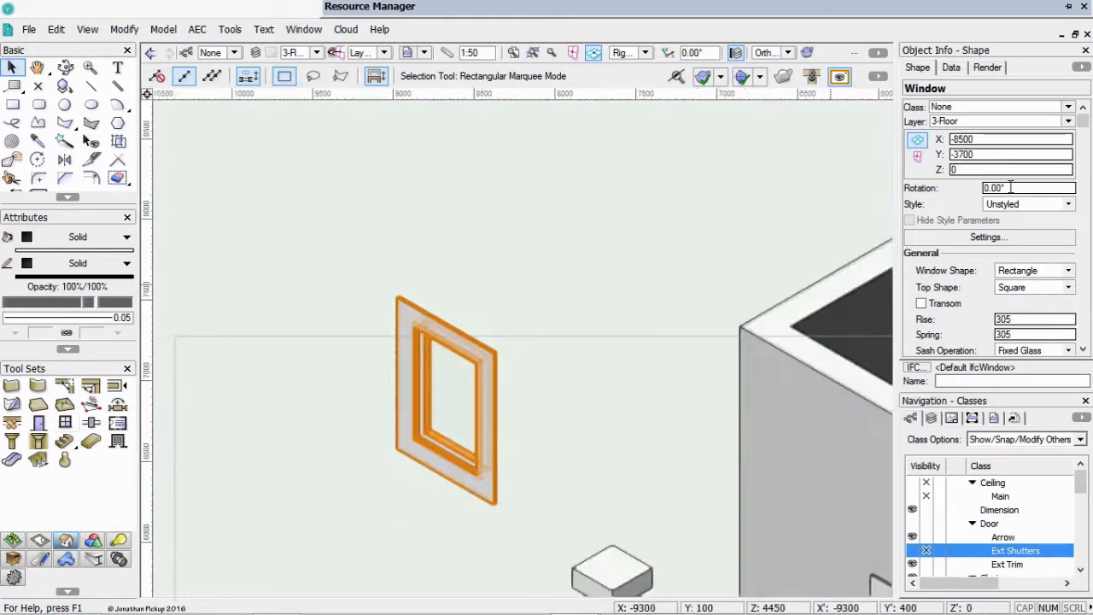
Open the selected window's settings and turn on Show Tag in 3D for its ID tag
left_click(983, 236)
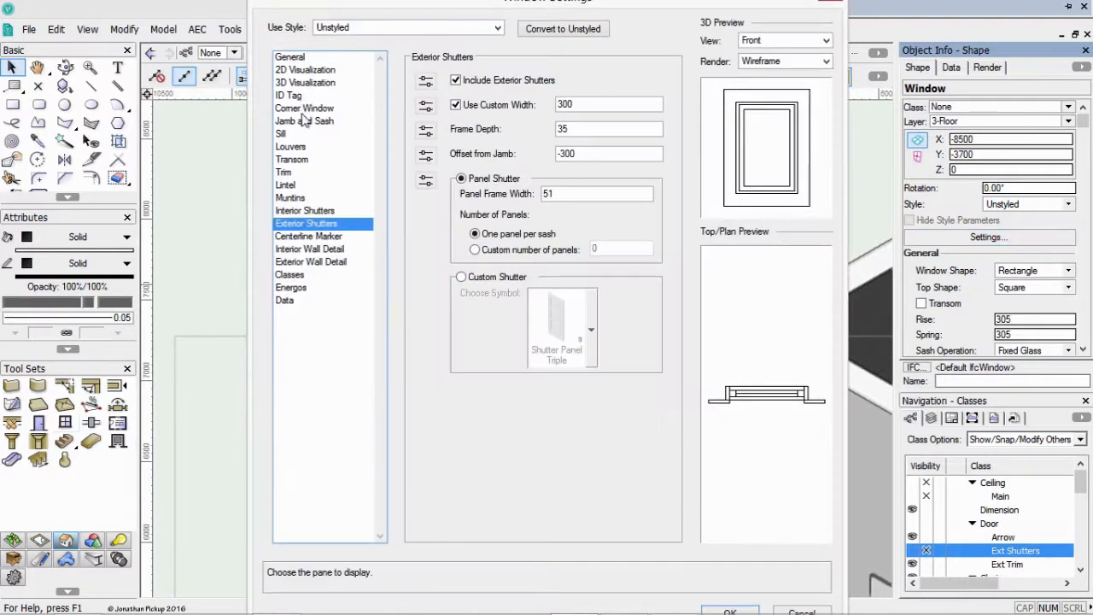
left_click(301, 96)
left_click(481, 376)
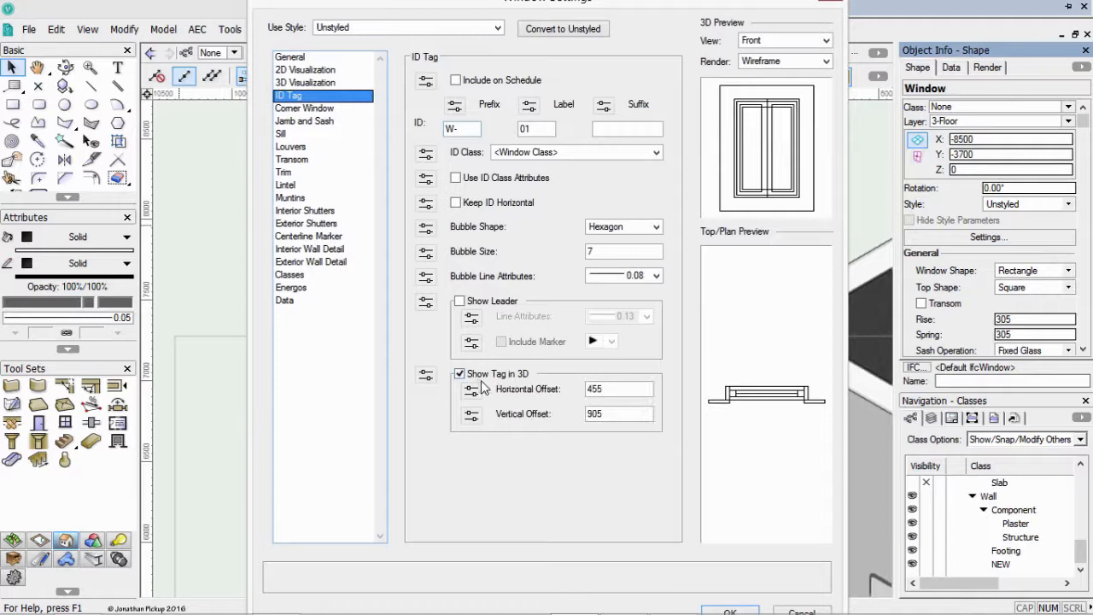
Create a new class named Door-ID Tag as the window's ID class and accept the window settings
left_click(537, 152)
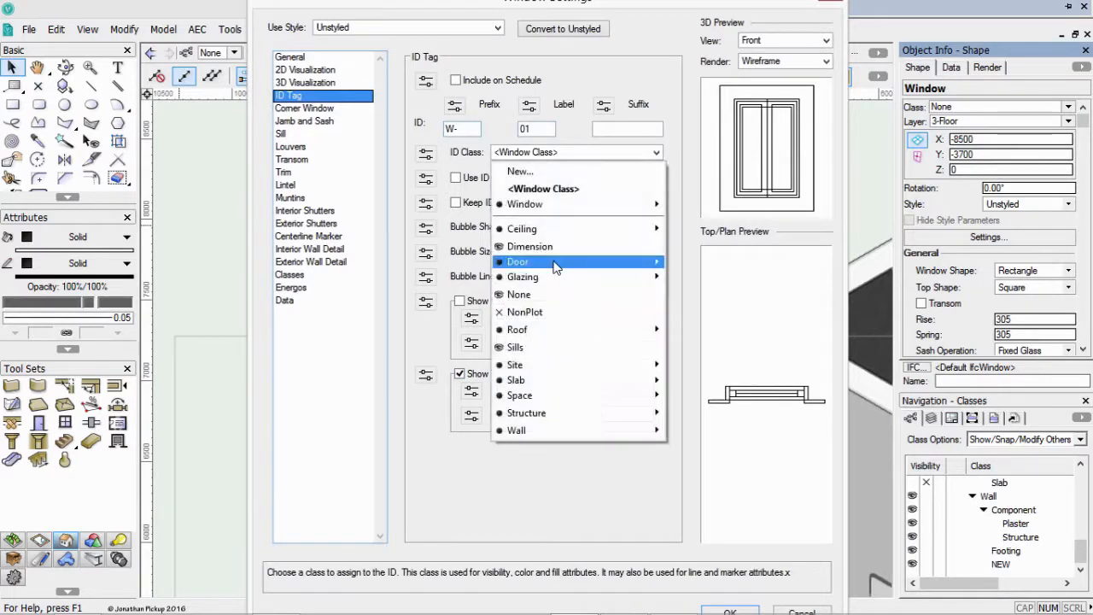
mouse_move(555, 262)
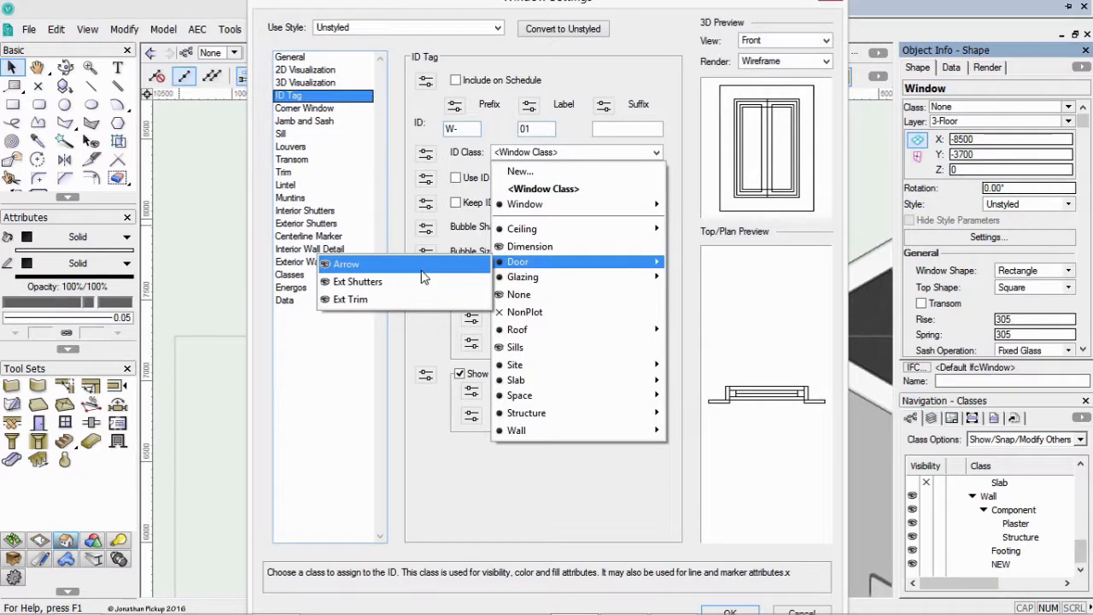
left_click(512, 171)
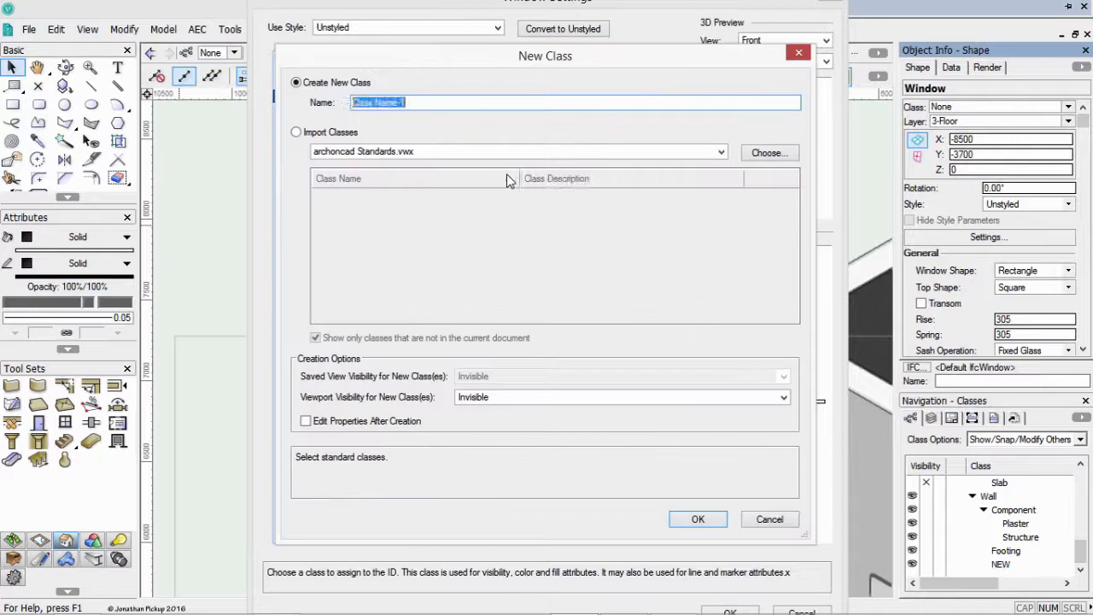
type("Dou")
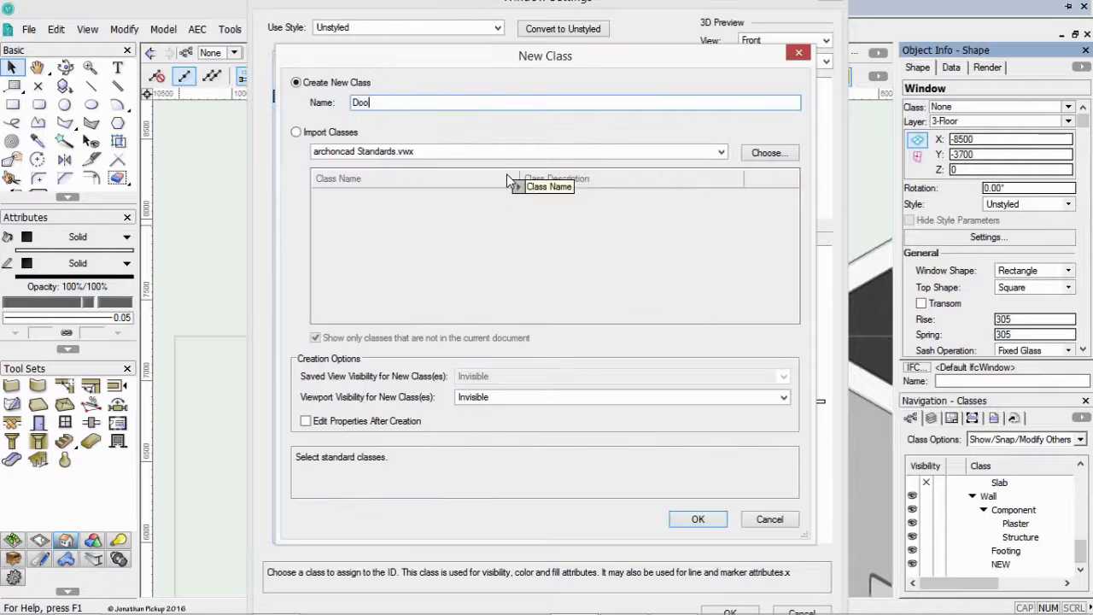
key("BackSpace")
key("BackSpace")
type("oor-ID Tag")
key("Return")
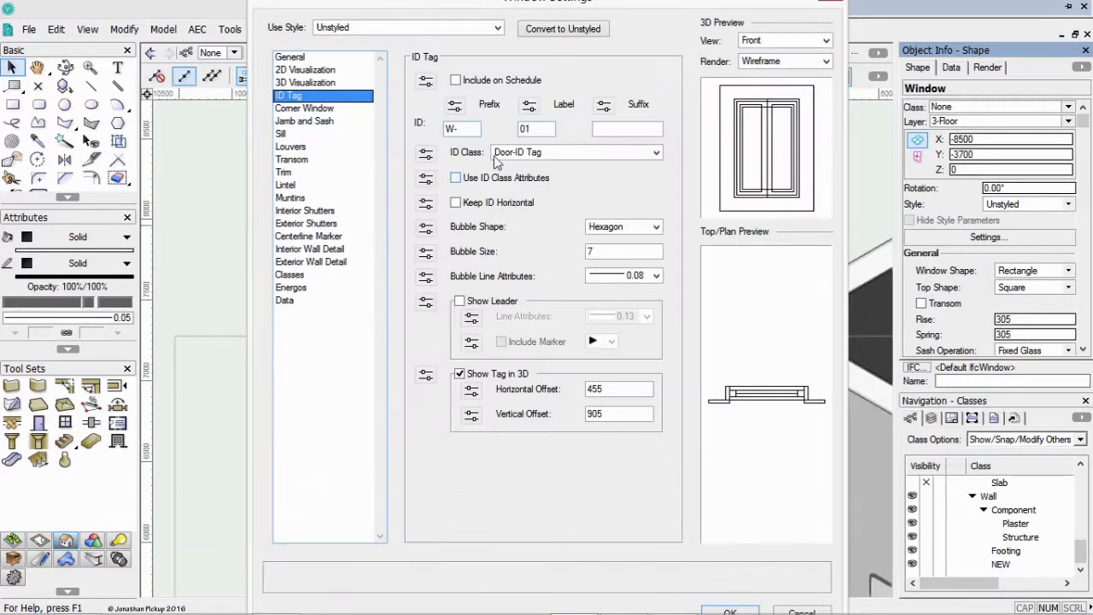
left_click(740, 610)
Edit the Door Type 1 style so its ID tag uses the Door-ID Tag class
key("ctrl+r")
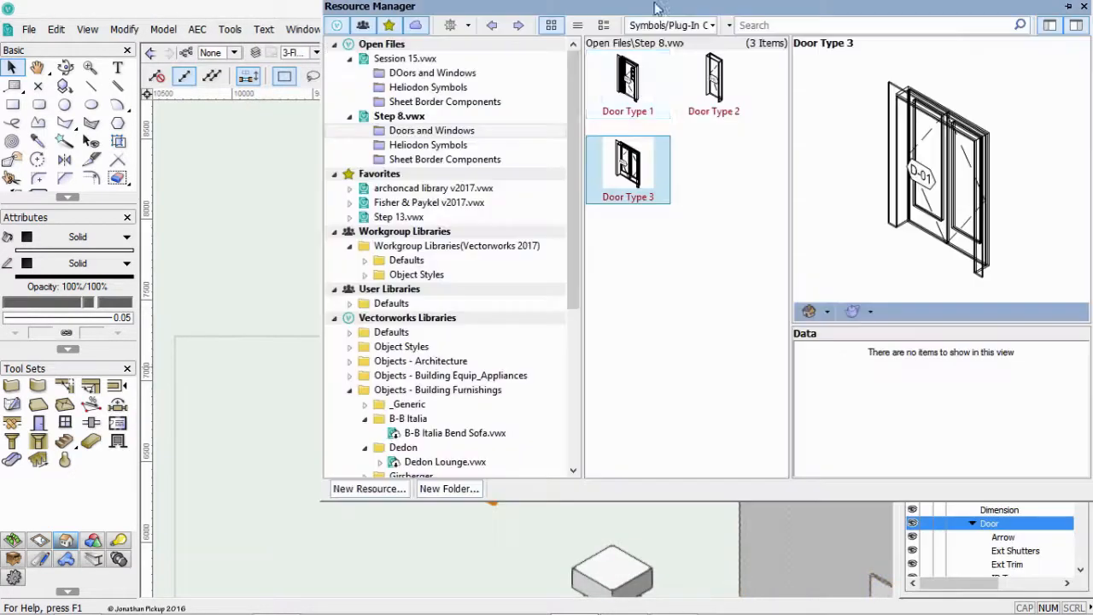
right_click(637, 84)
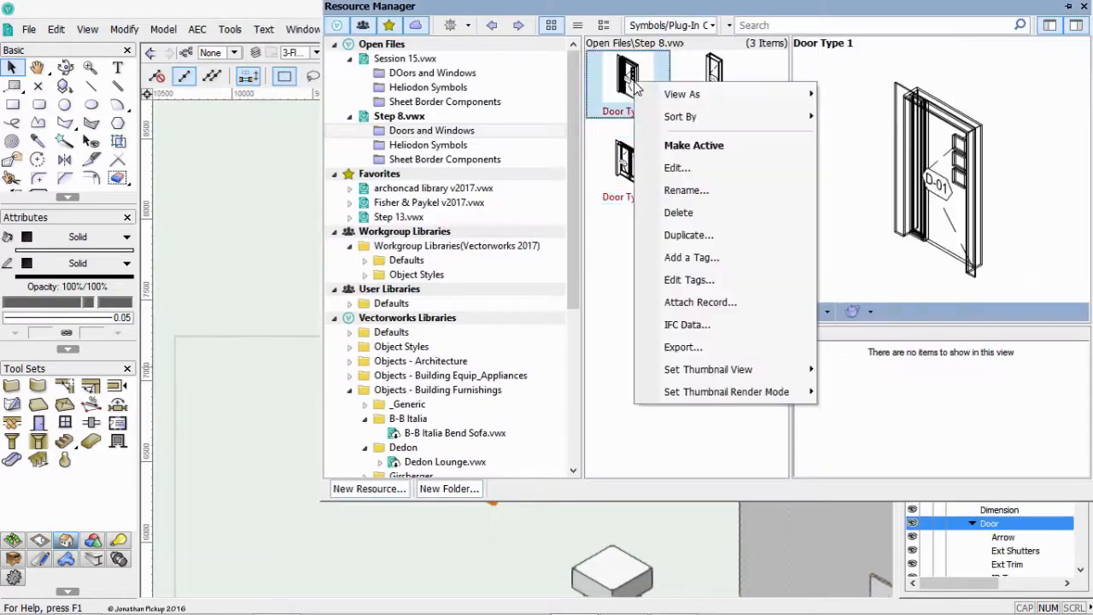
left_click(677, 170)
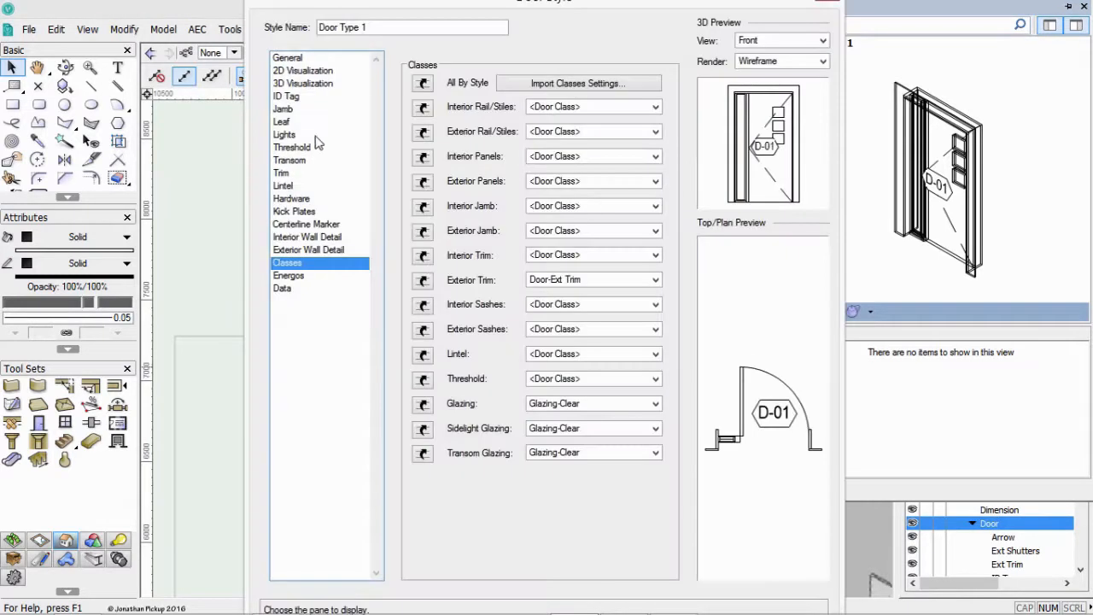
left_click(286, 96)
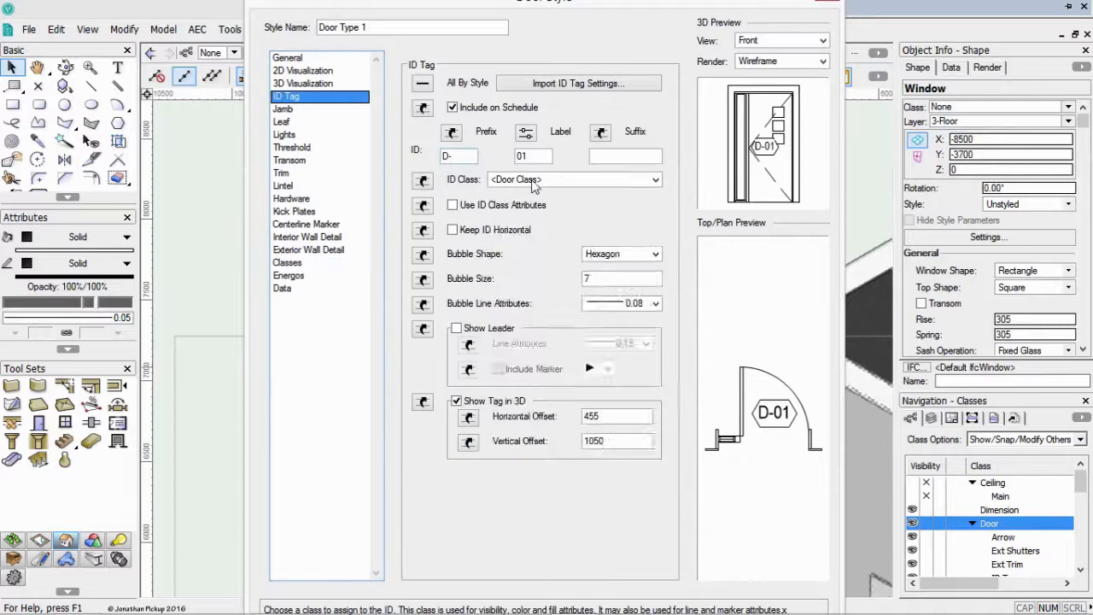
left_click(532, 181)
mouse_move(526, 241)
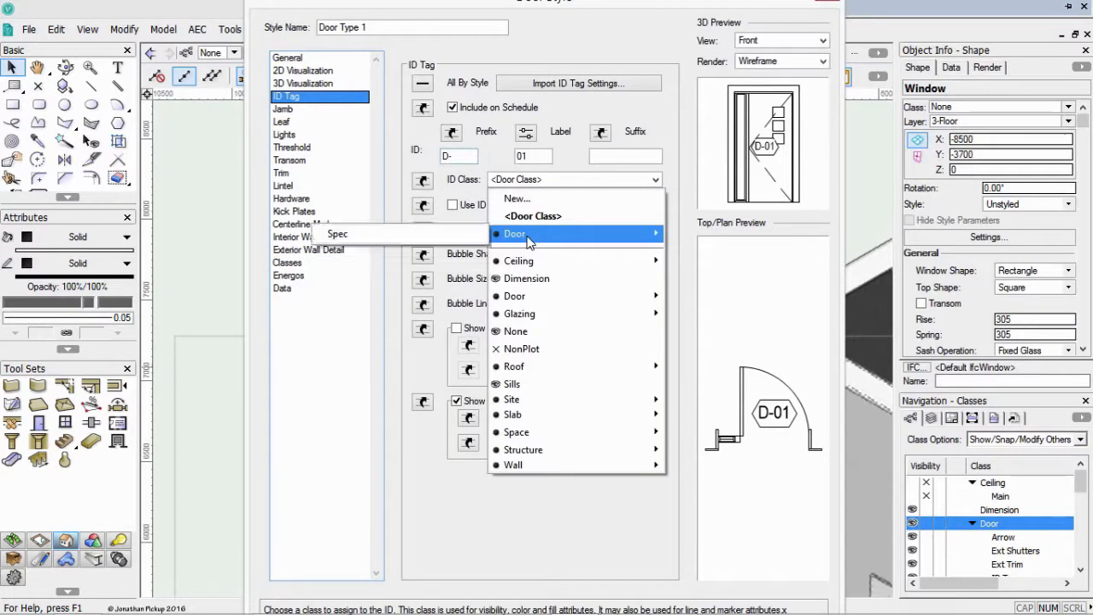
mouse_move(524, 304)
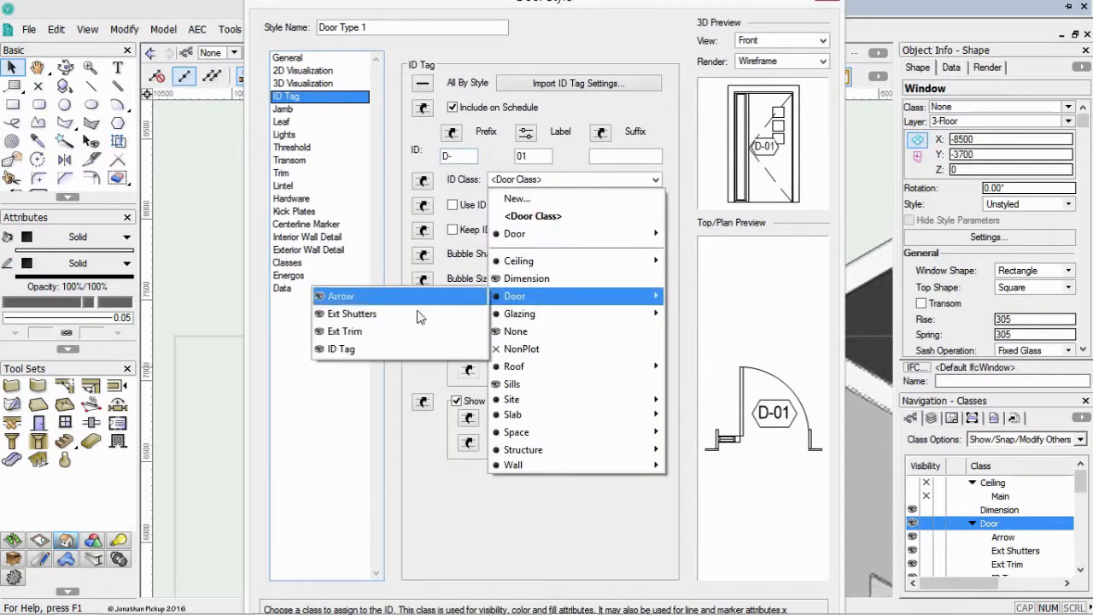
left_click(382, 348)
key("Return")
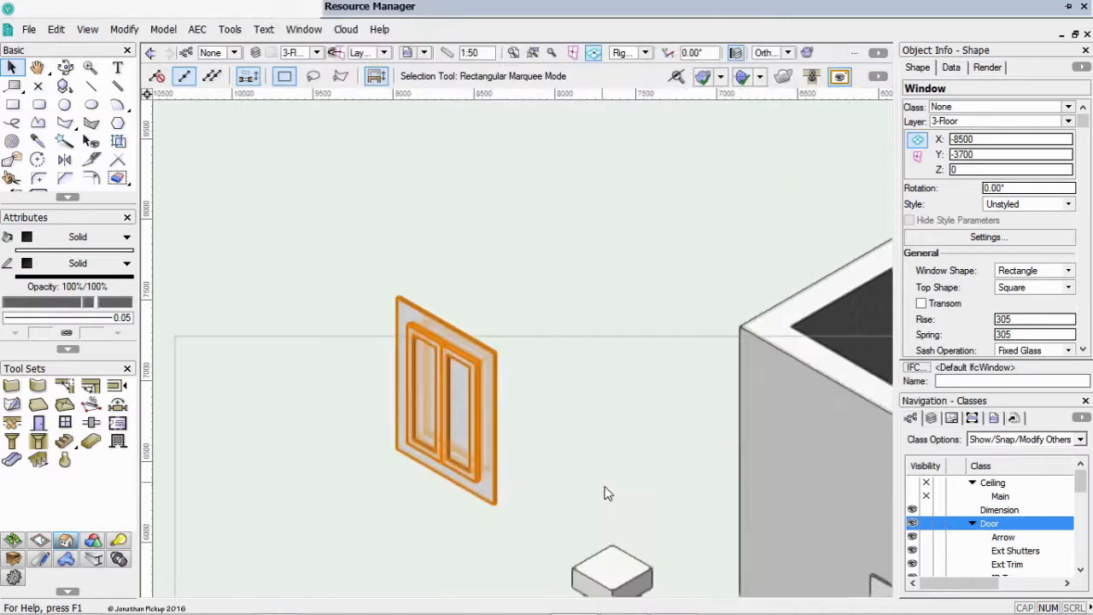
Hide the Door-Arrow and Door-ID Tag classes
mouse_move(644, 10)
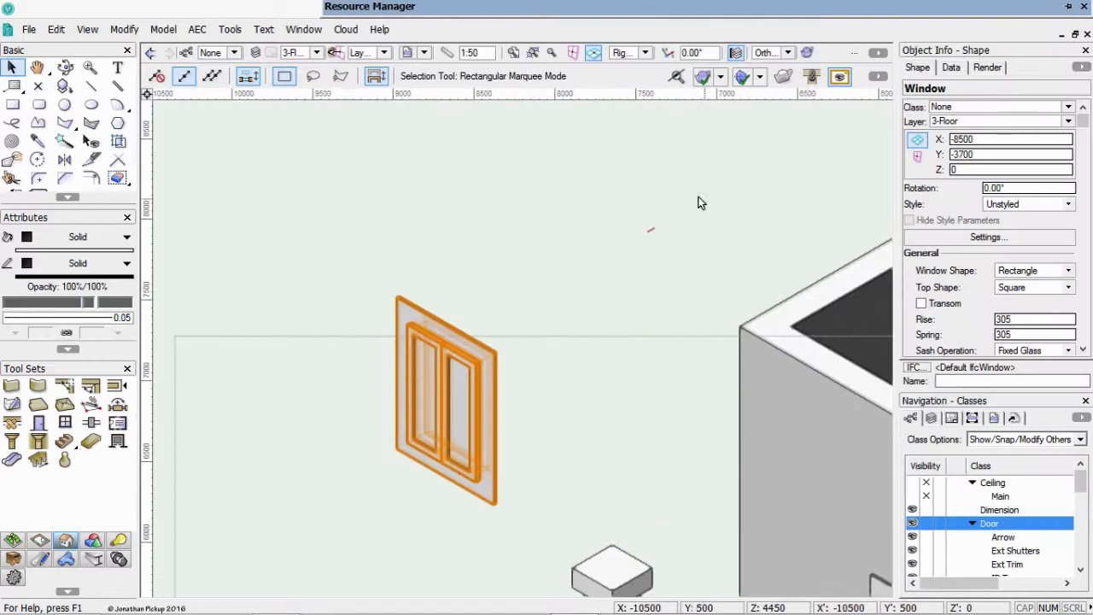
scroll(681, 145, "down", 2)
left_click_drag(747, 171, 492, 141)
key("c")
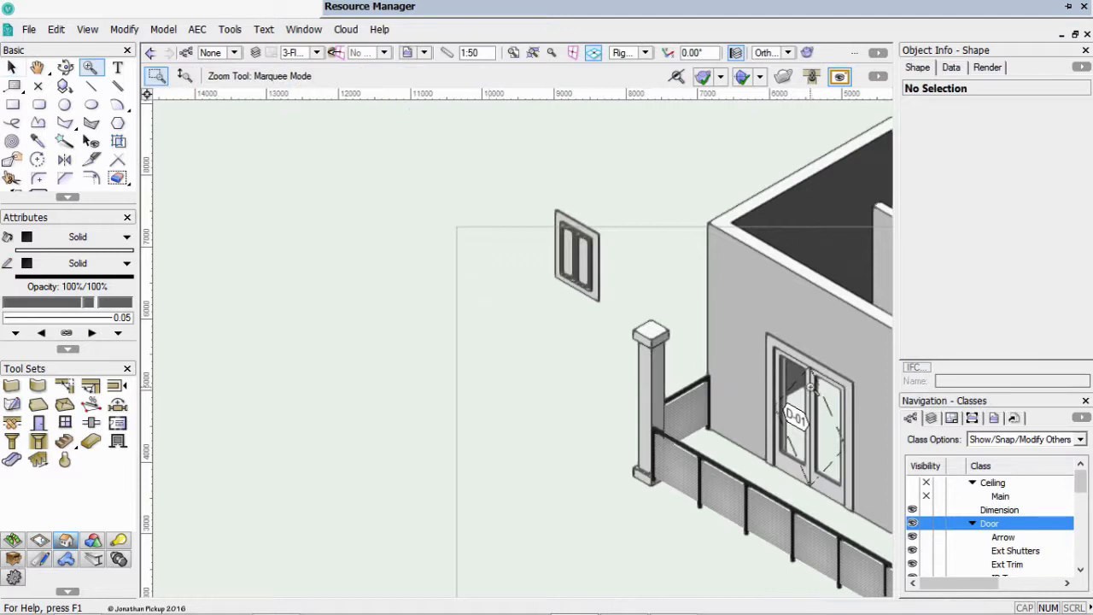
left_click(927, 537)
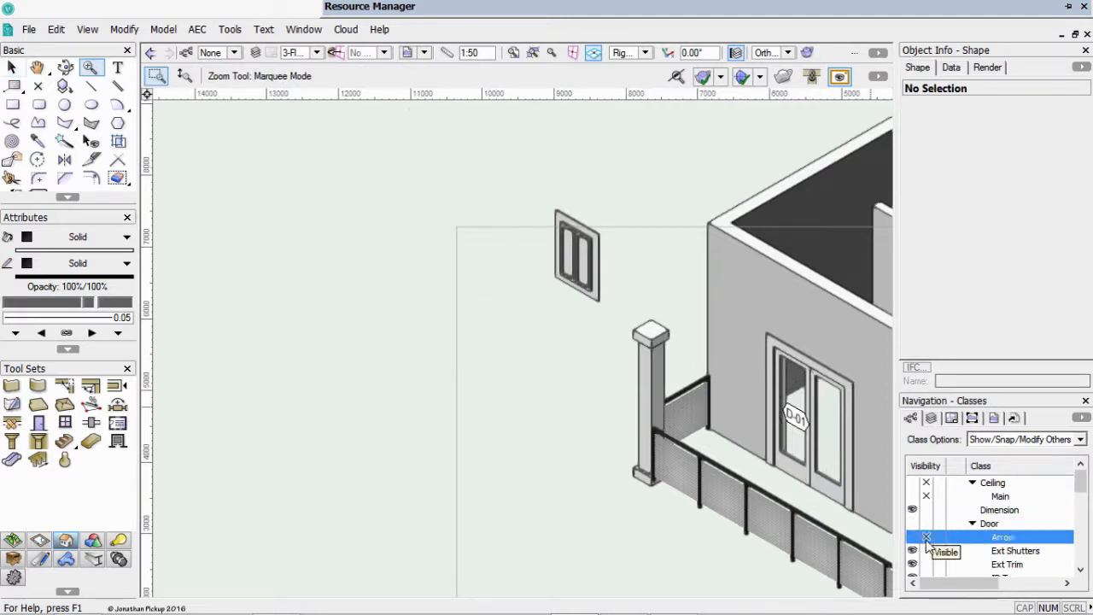
left_click(1081, 512)
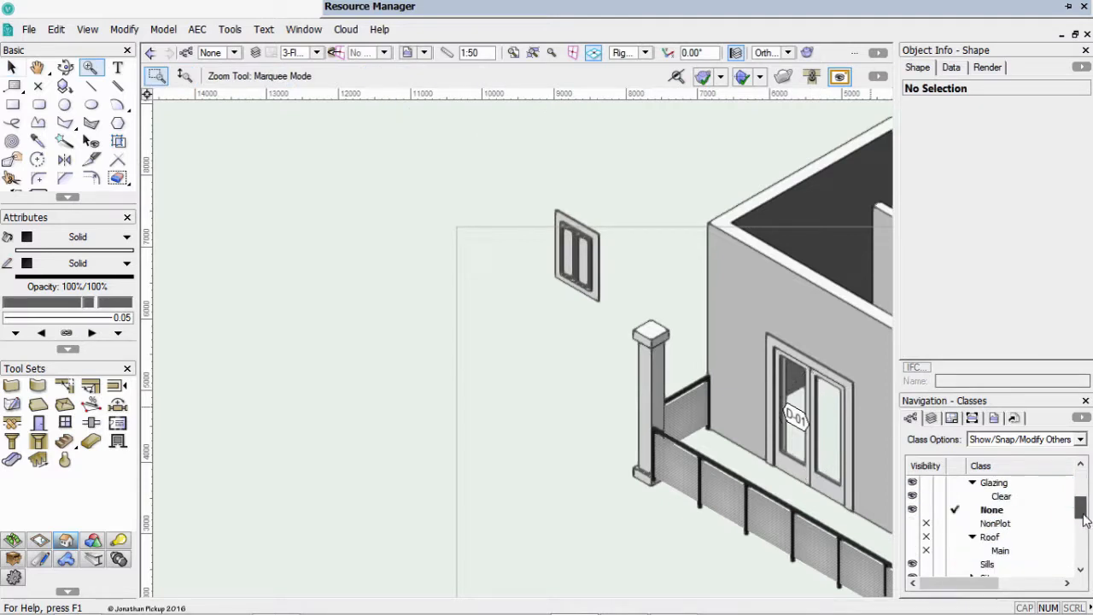
left_click_drag(1083, 516, 1082, 496)
left_click(927, 512)
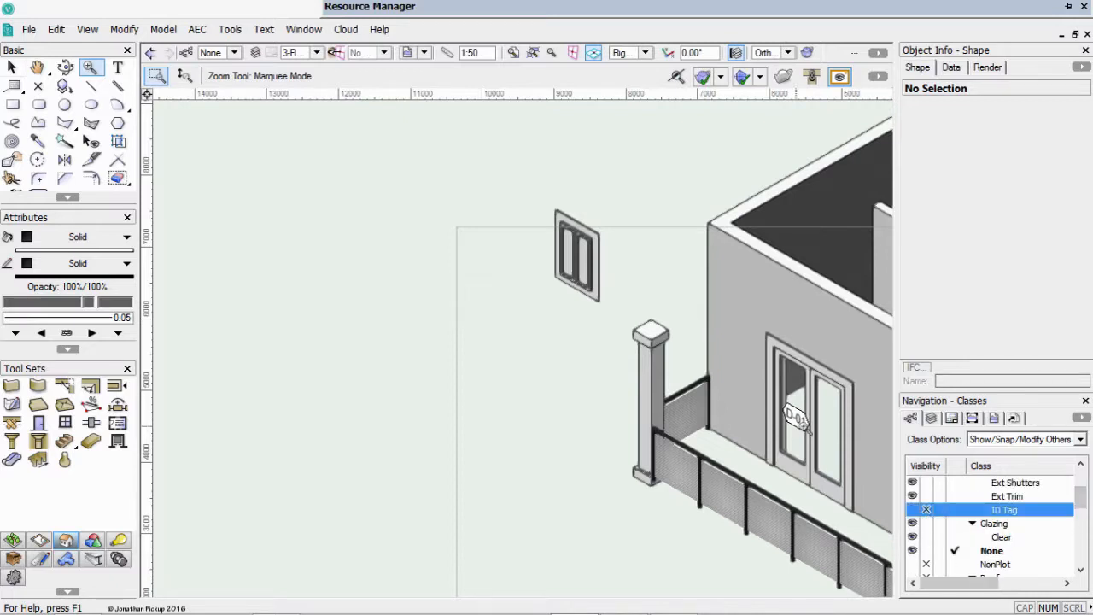
Edit the Door Type 3 style so its ID tag uses the Door-ID Tag class
left_click(555, 8)
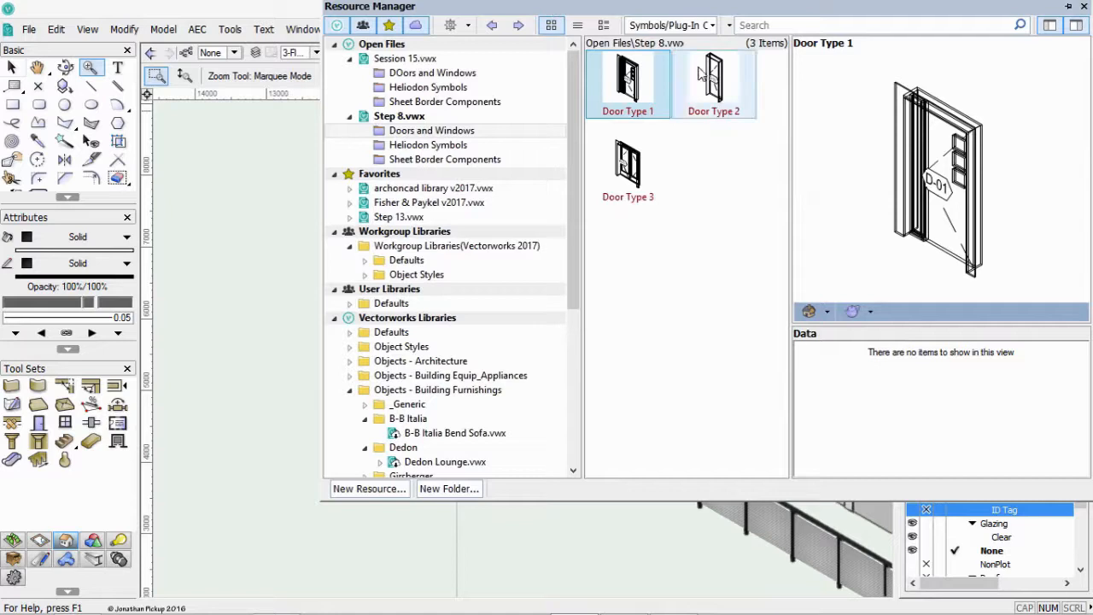
right_click(636, 161)
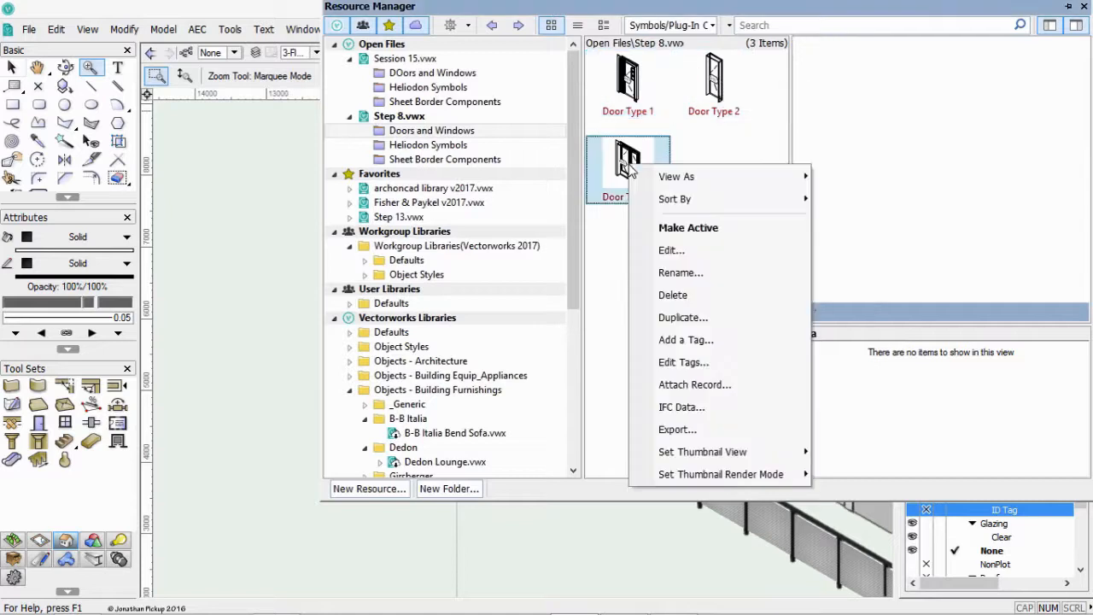
left_click(672, 249)
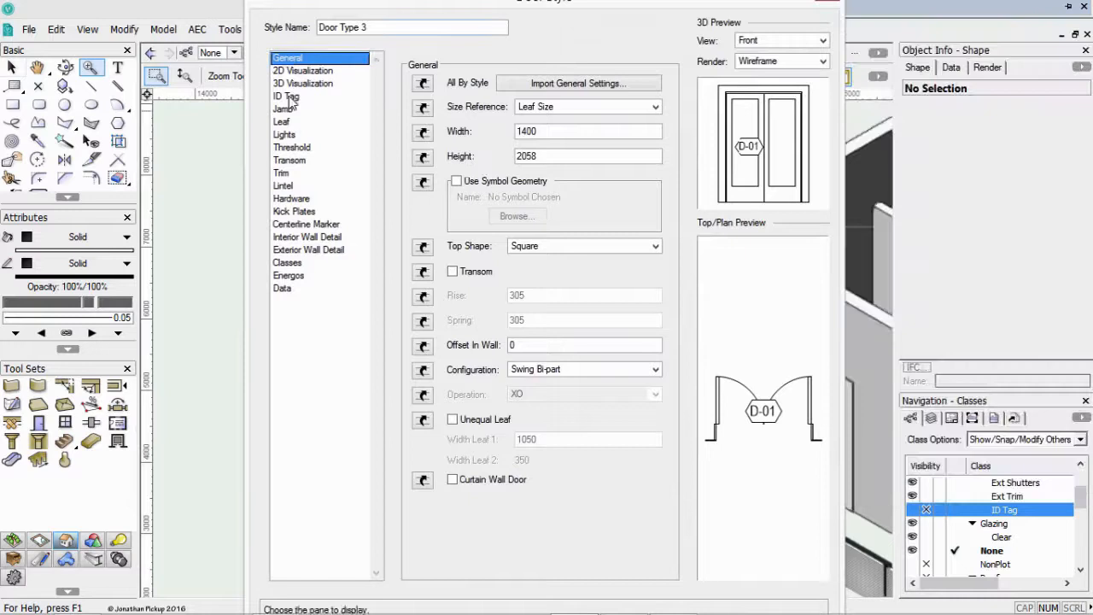
left_click(289, 97)
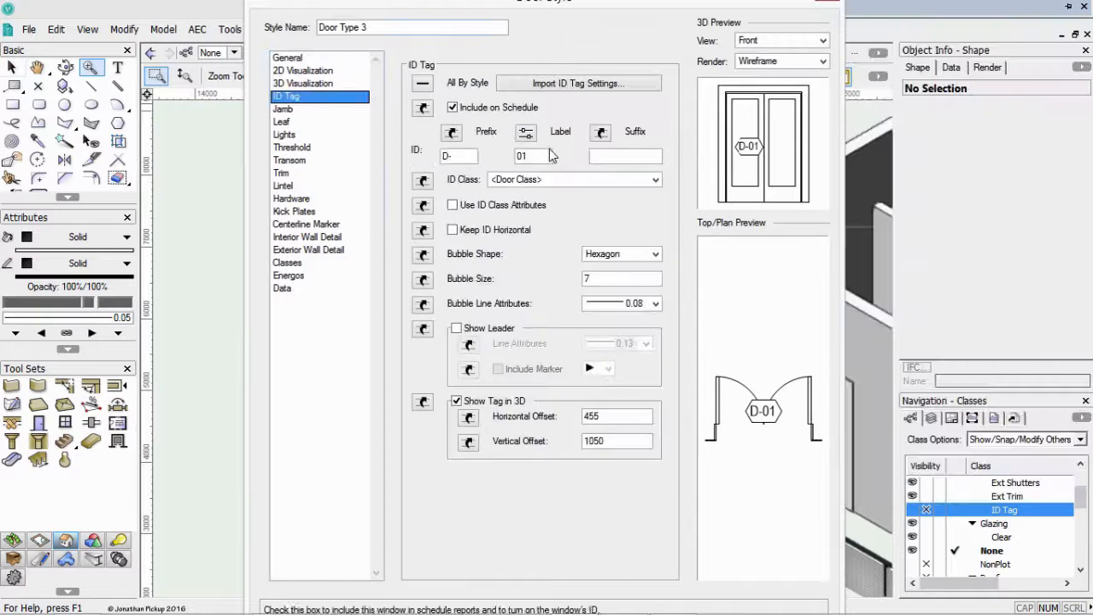
left_click(545, 180)
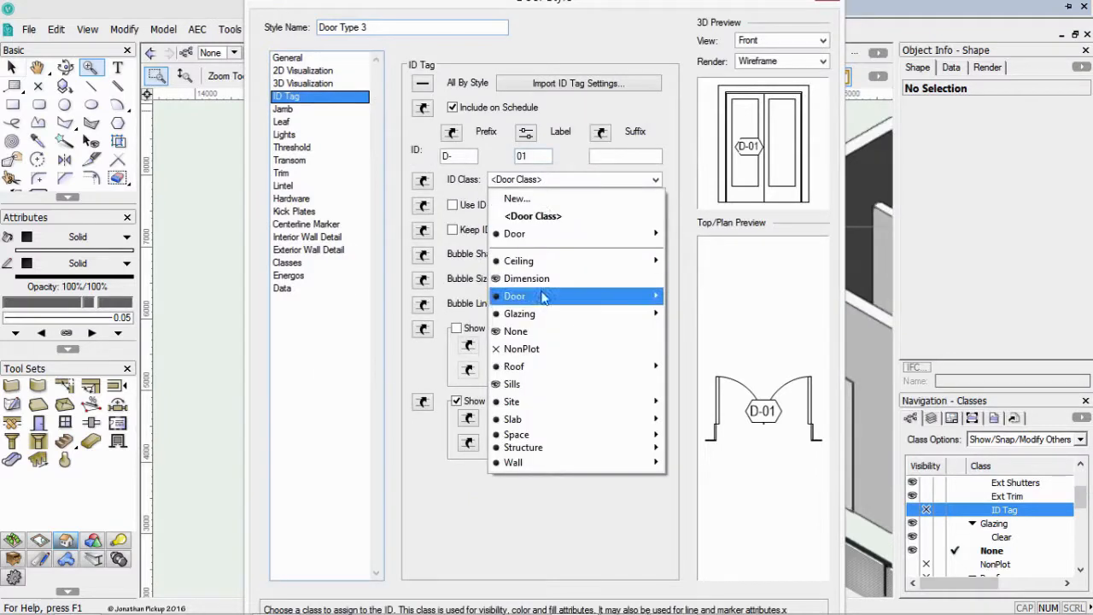
mouse_move(540, 297)
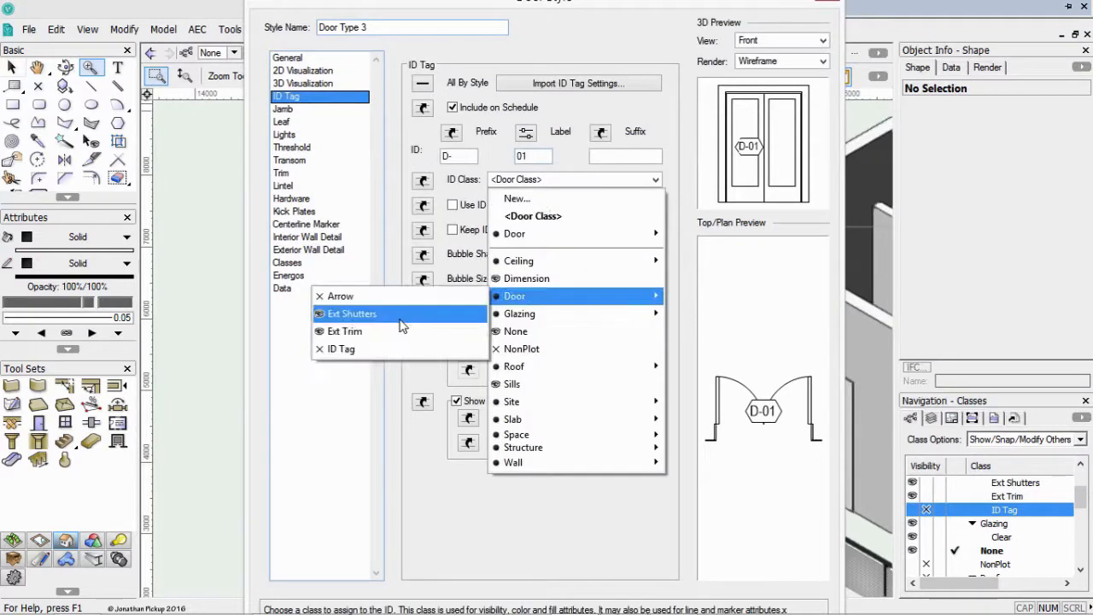
left_click(359, 348)
key("Return")
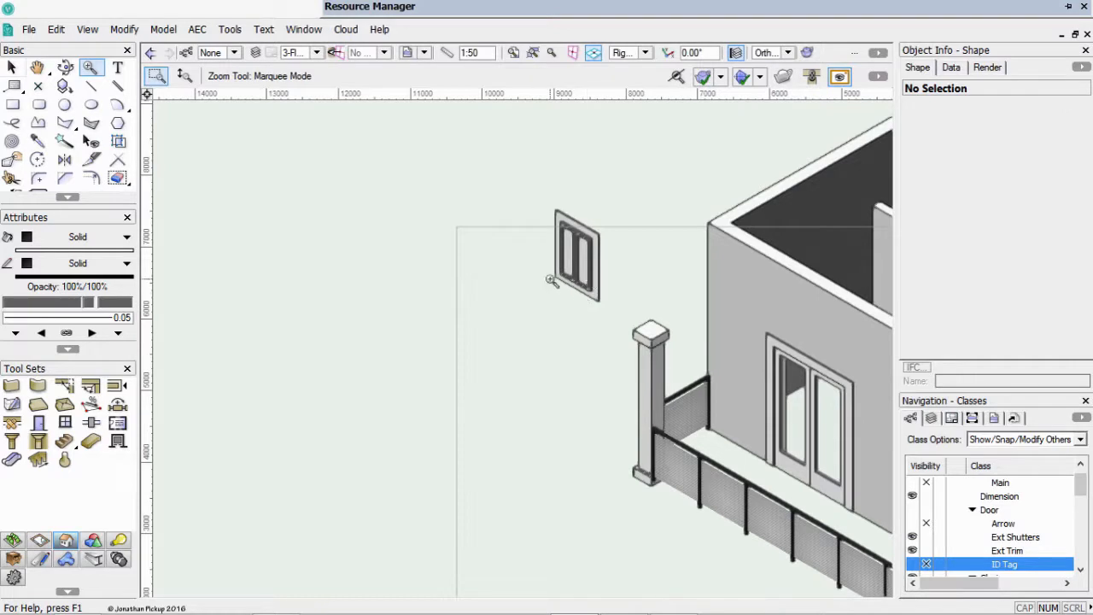
Create a new plug-in style from the unstyled window in the Doors and Windows folder
key("x")
left_click(571, 258)
left_click(569, 255)
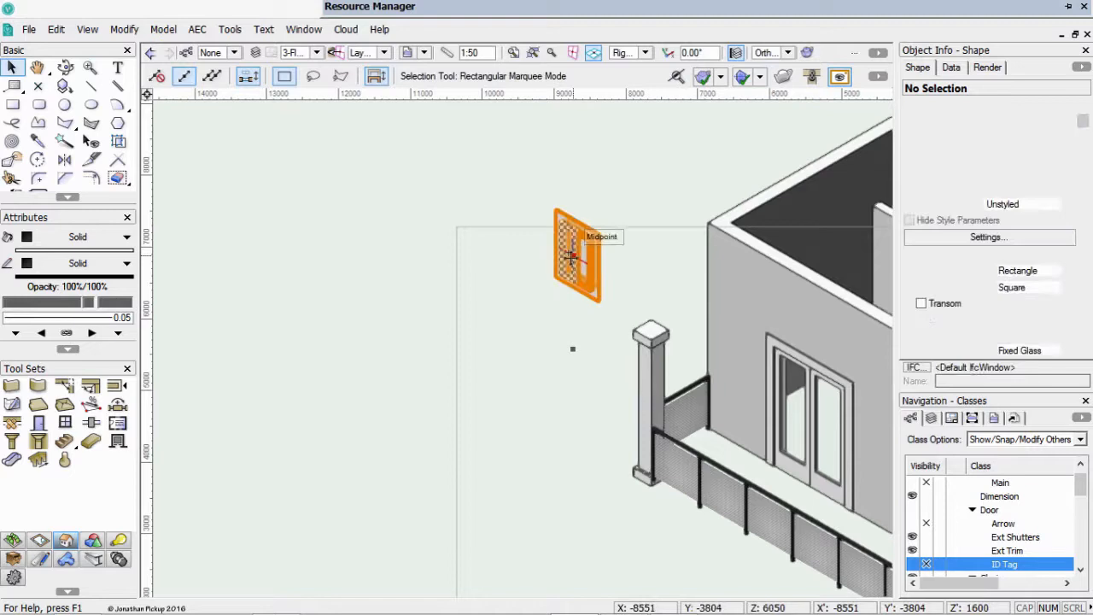
right_click(568, 250)
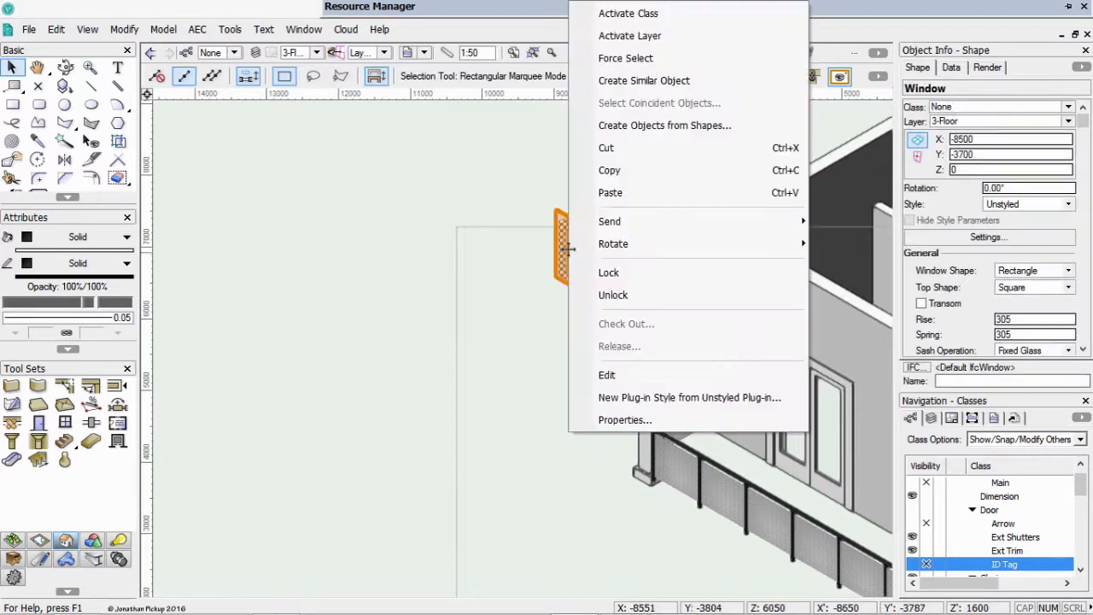
left_click(642, 397)
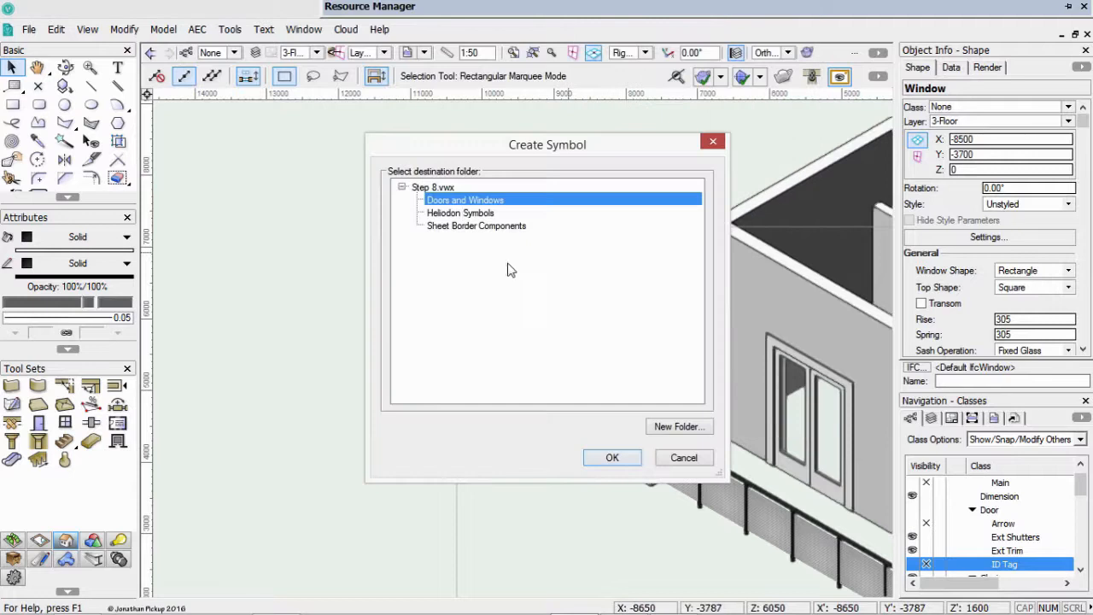
left_click(624, 461)
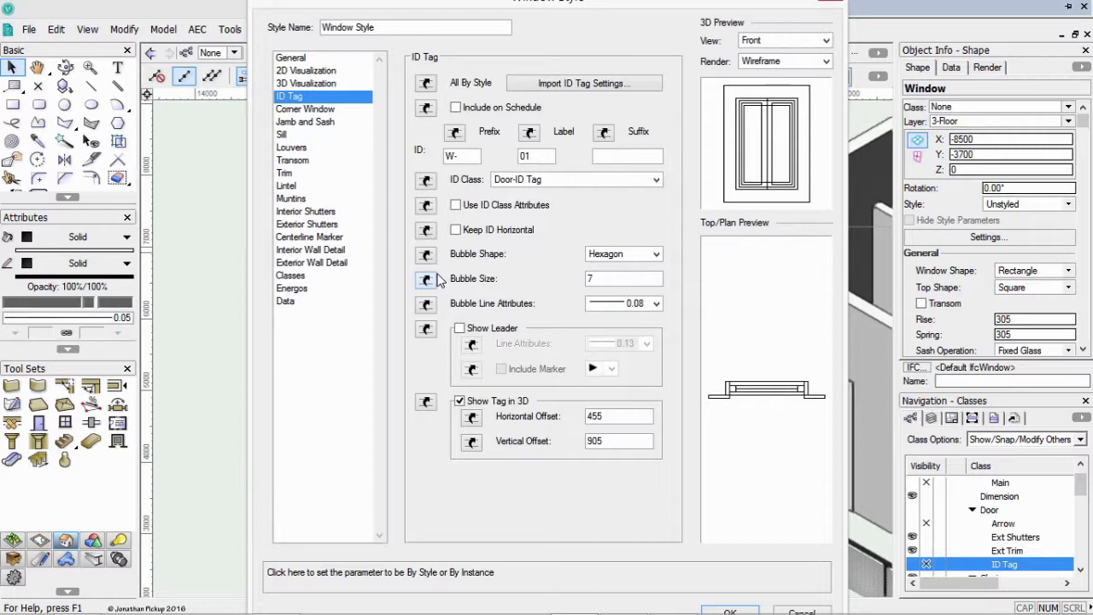
Name the new window style 600x900 Awning and save it
left_click(392, 27)
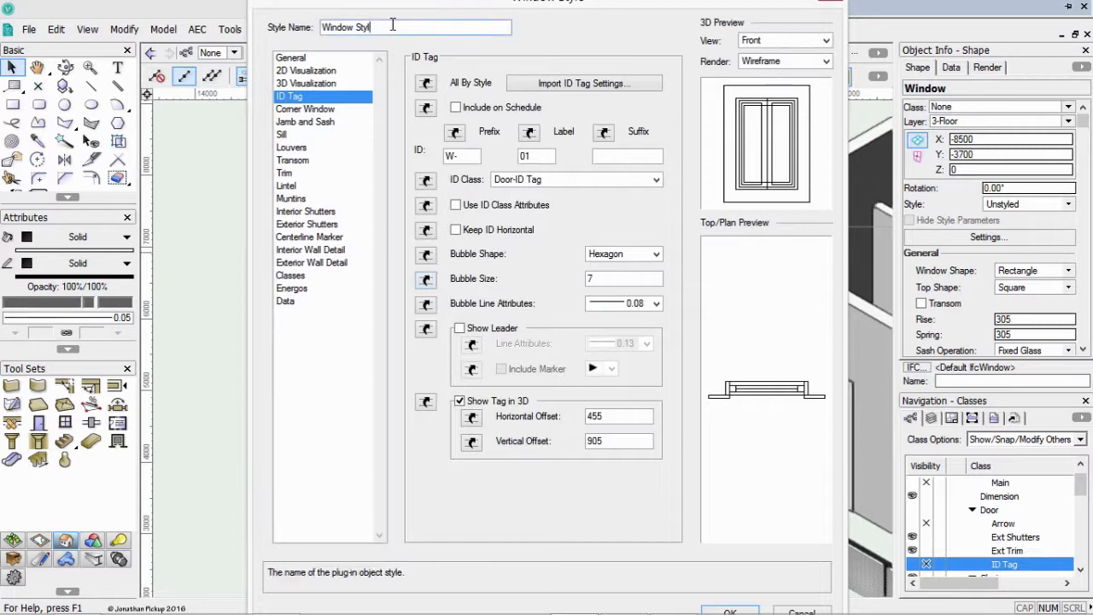
key("BackSpace")
key("BackSpace")
key("BackSpace")
key("BackSpace")
key("BackSpace")
key("BackSpace")
key("BackSpace")
key("BackSpace")
key("BackSpace")
key("BackSpace")
key("BackSpace")
key("Return")
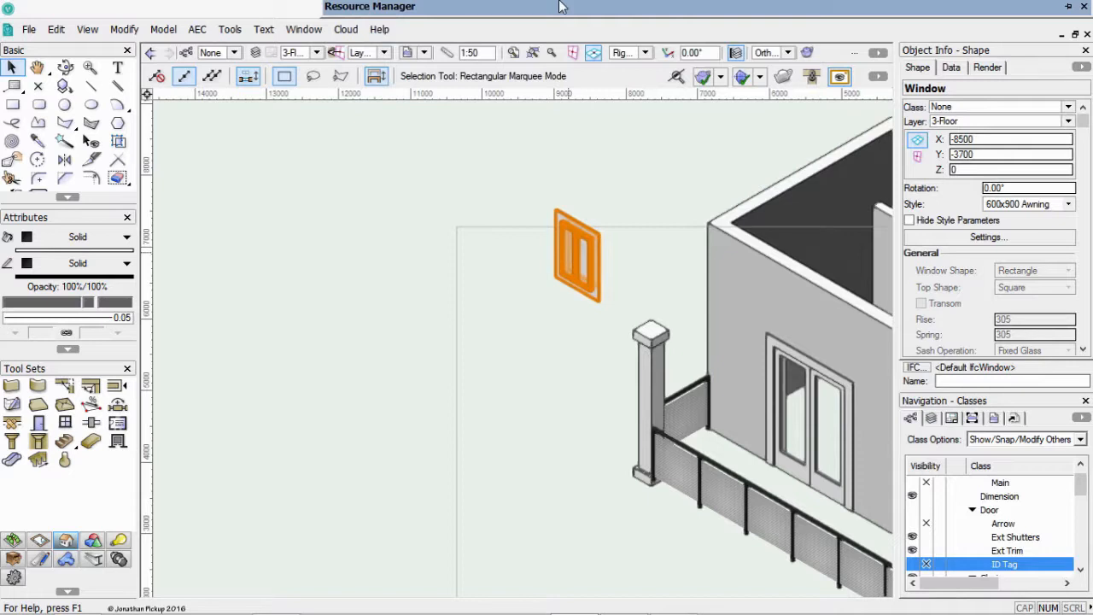
Duplicate the 600x900 Awning window style and name the copy 1200x1200 casement
mouse_move(560, 5)
right_click(639, 80)
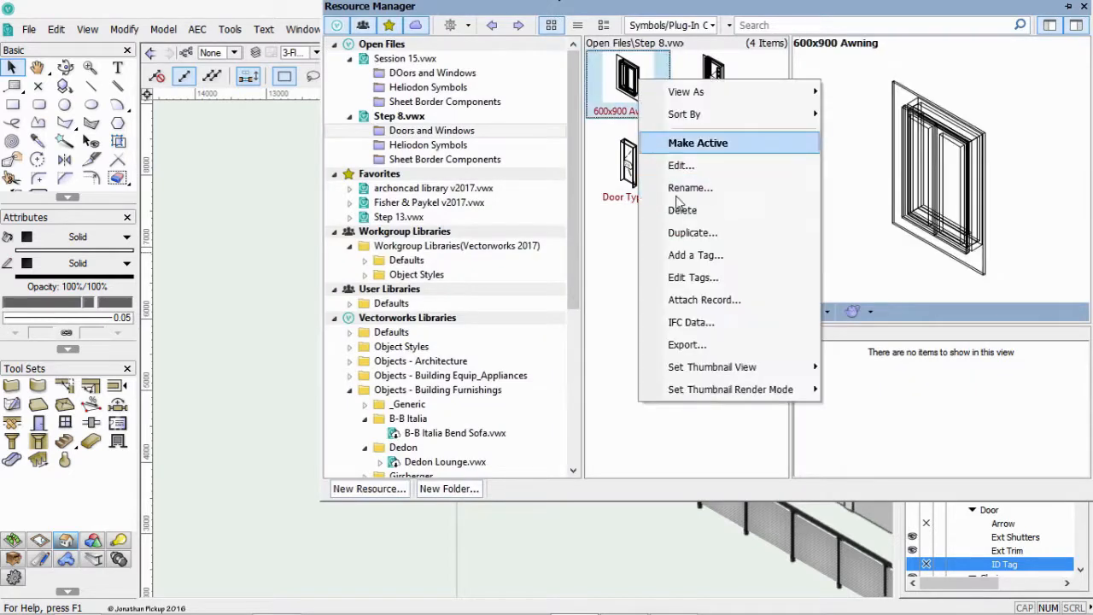
left_click(679, 233)
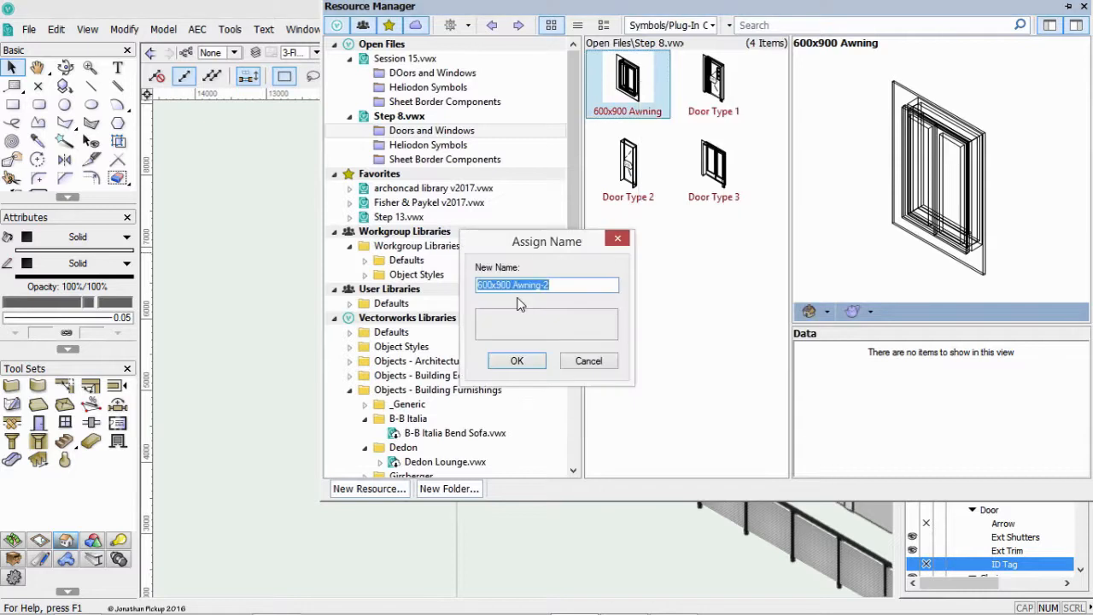
left_click(549, 283)
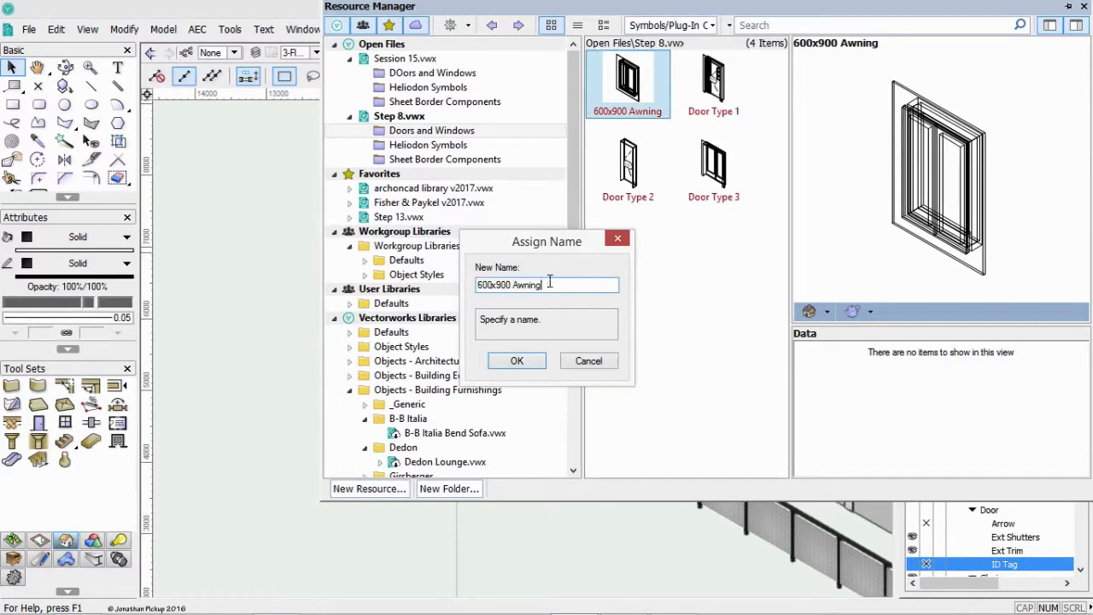
key("BackSpace")
key("BackSpace")
key("BackSpace")
key("BackSpace")
key("BackSpace")
key("BackSpace")
key("BackSpace")
key("BackSpace")
key("BackSpace")
key("BackSpace")
key("BackSpace")
key("Return")
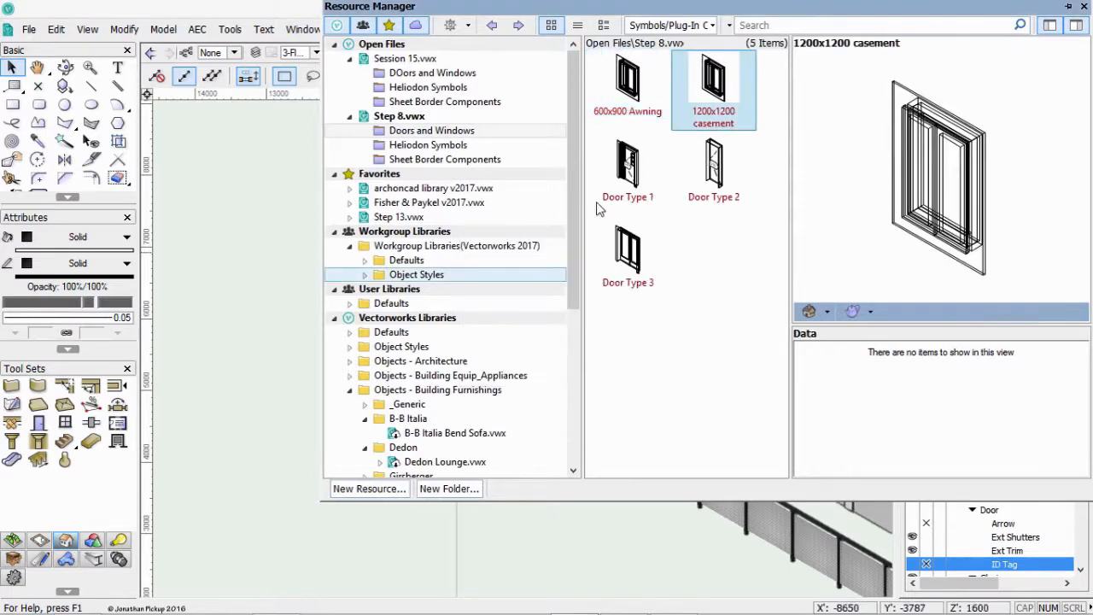
Edit the 1200x1200 casement style, setting its general width to 1200 and height to 1200
right_click(722, 75)
left_click(734, 136)
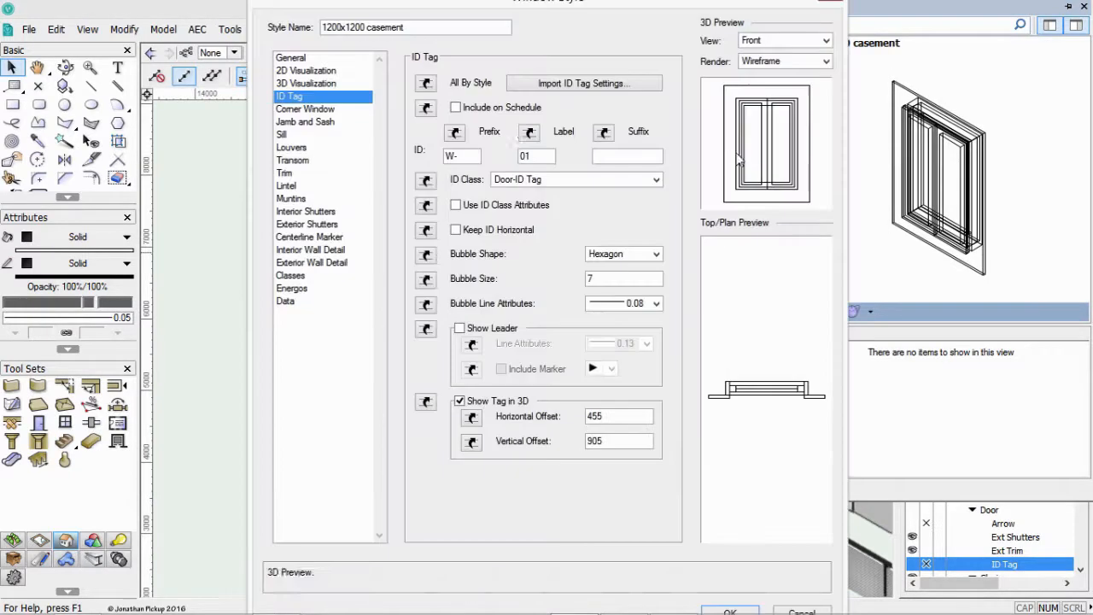
left_click(295, 58)
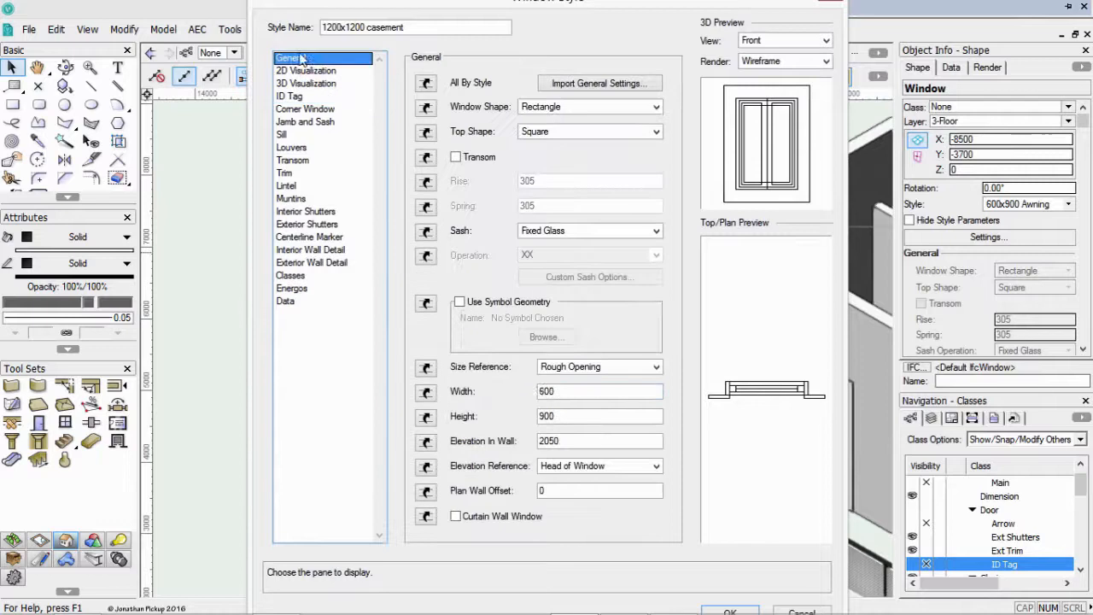
double_click(576, 391)
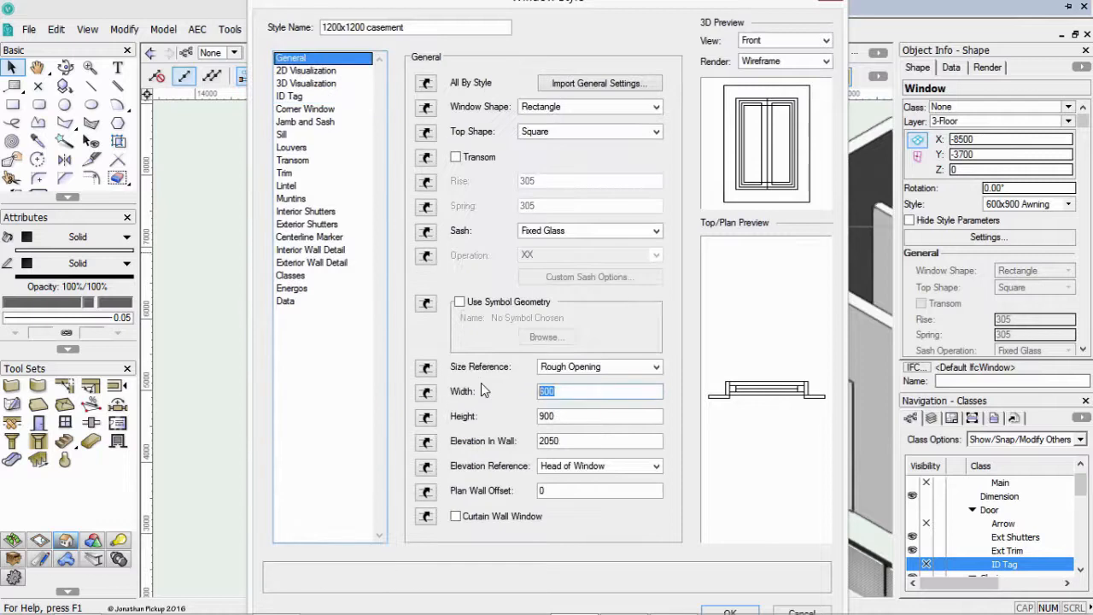
type("1200")
key("Tab")
double_click(543, 415)
type("1")
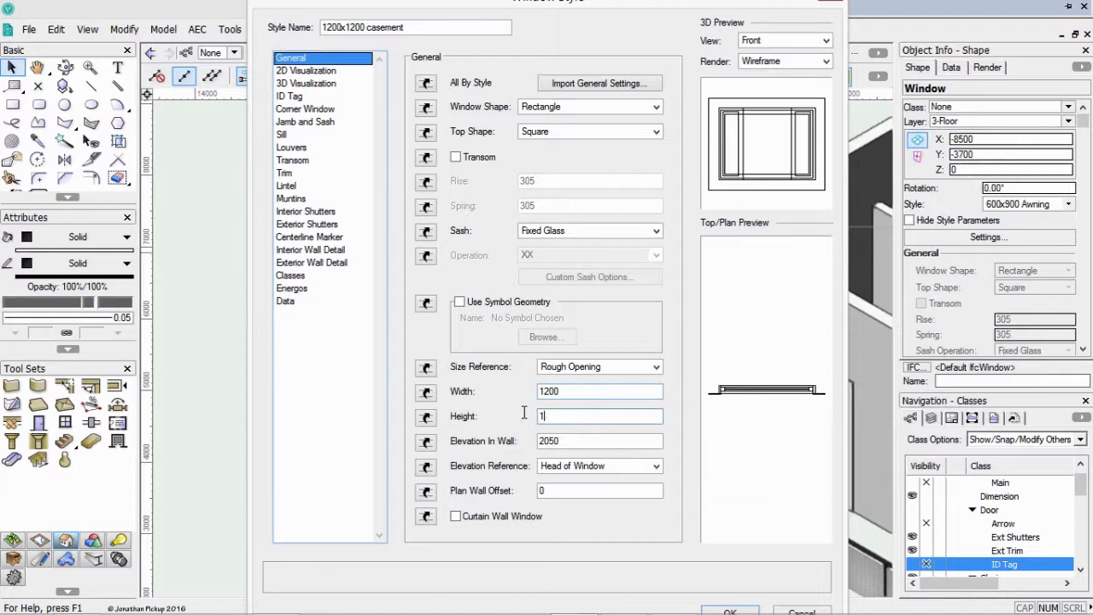
type("200")
key("Tab")
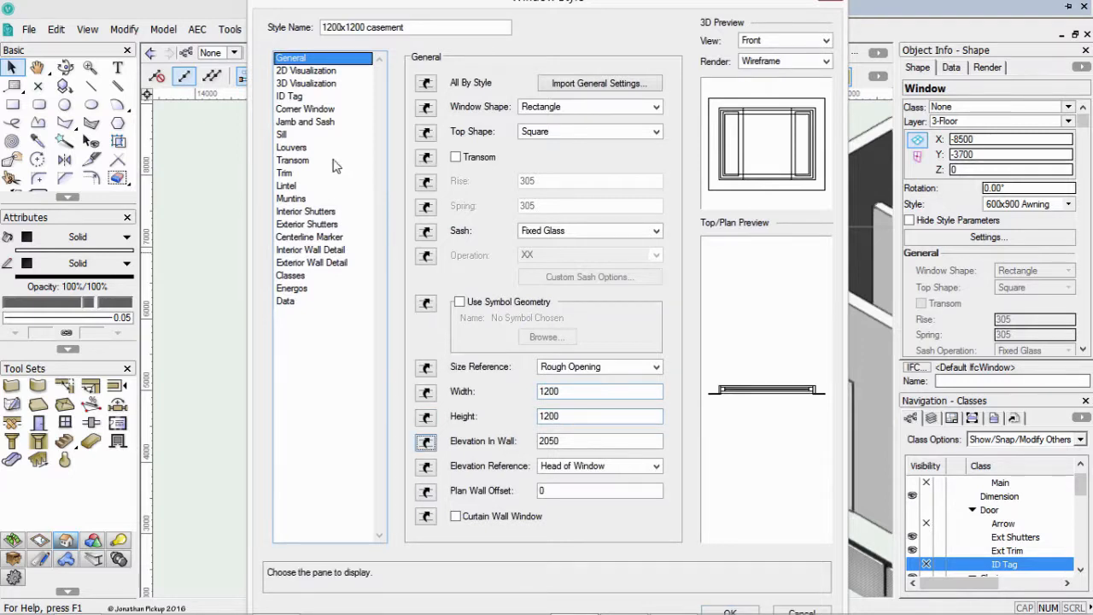
Turn off the custom width of the casement style's exterior shutters, set their offset from jamb to -600, and save the style
left_click(297, 224)
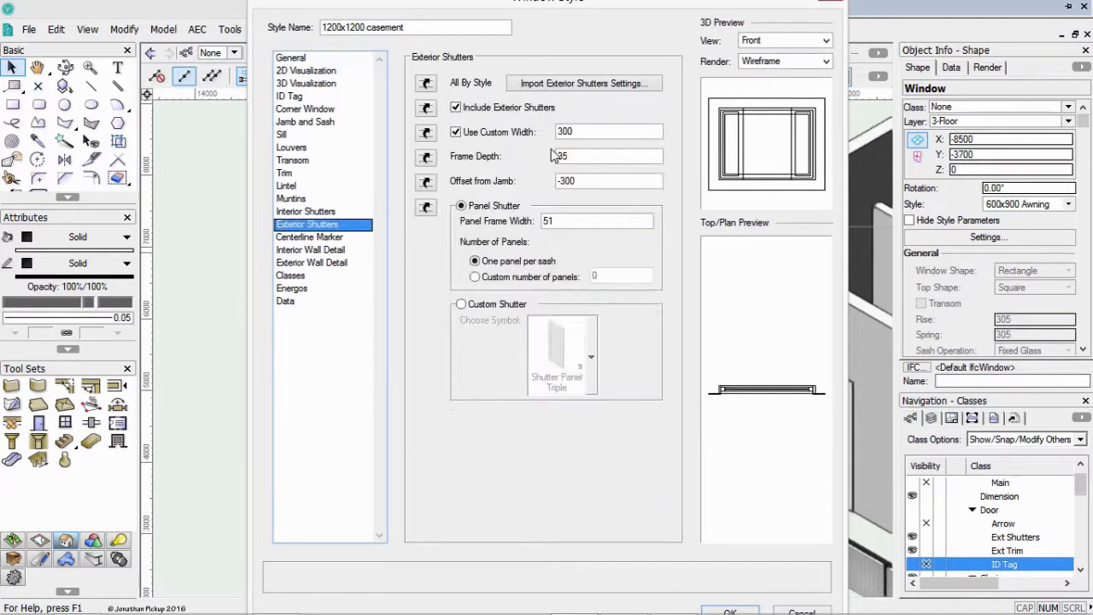
left_click(467, 134)
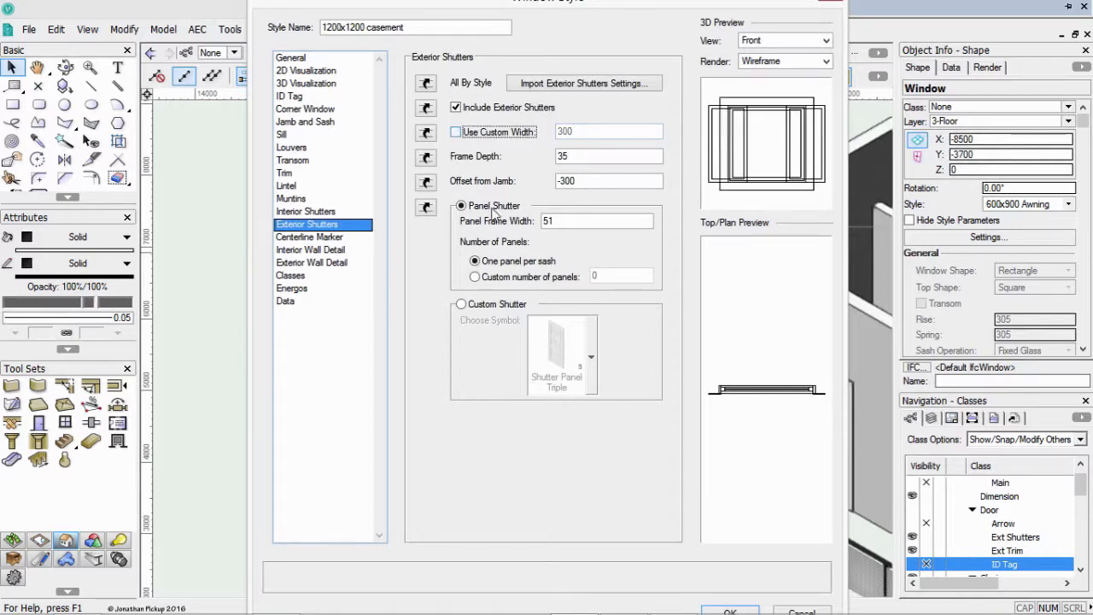
double_click(584, 183)
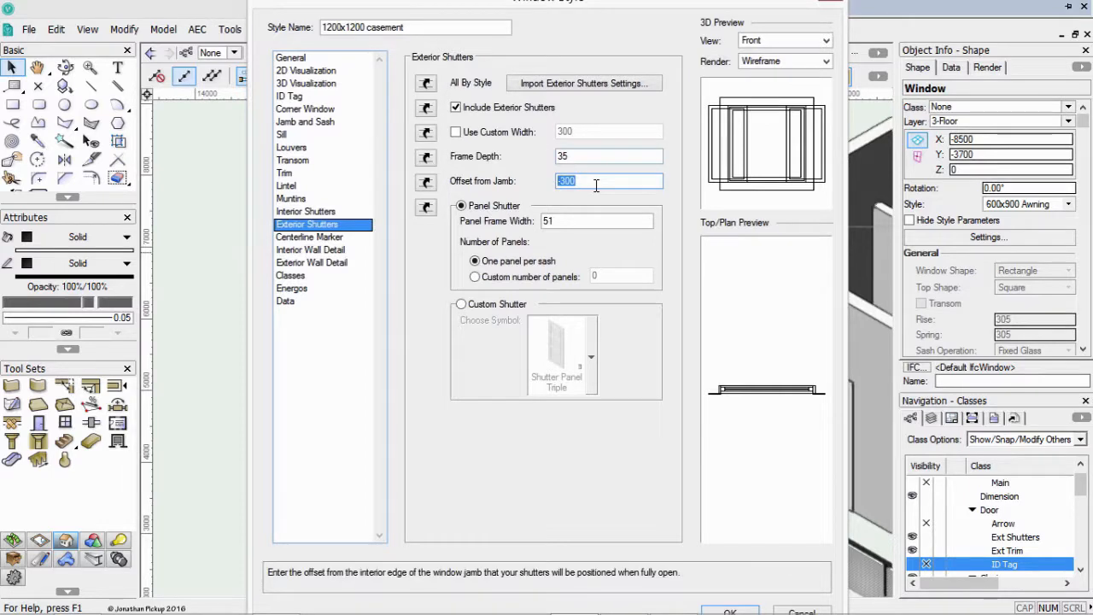
type("+")
type("600")
key("Tab")
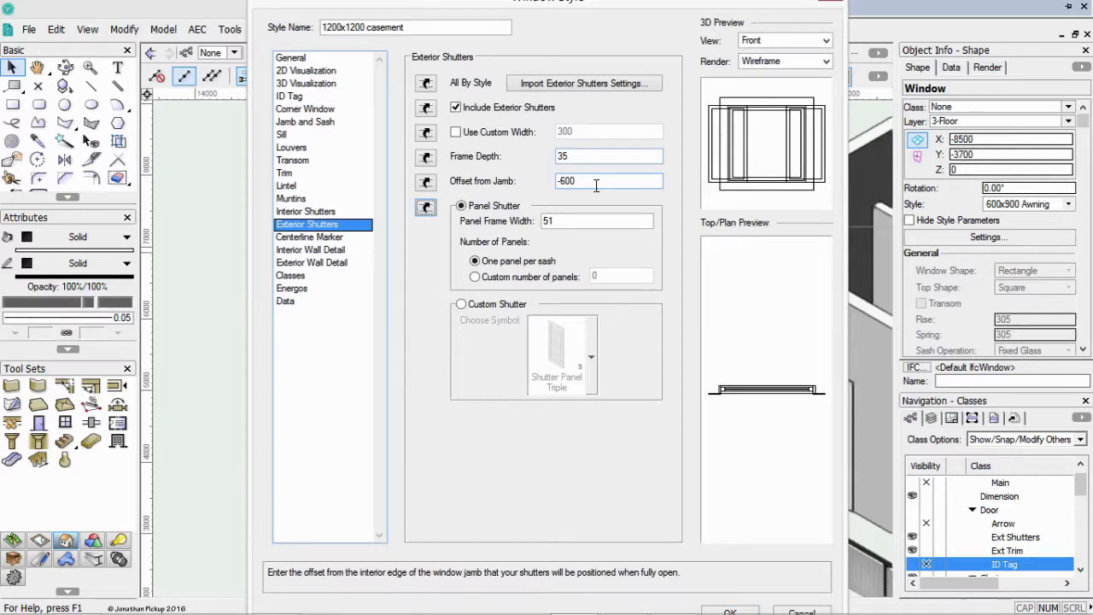
left_click(558, 220)
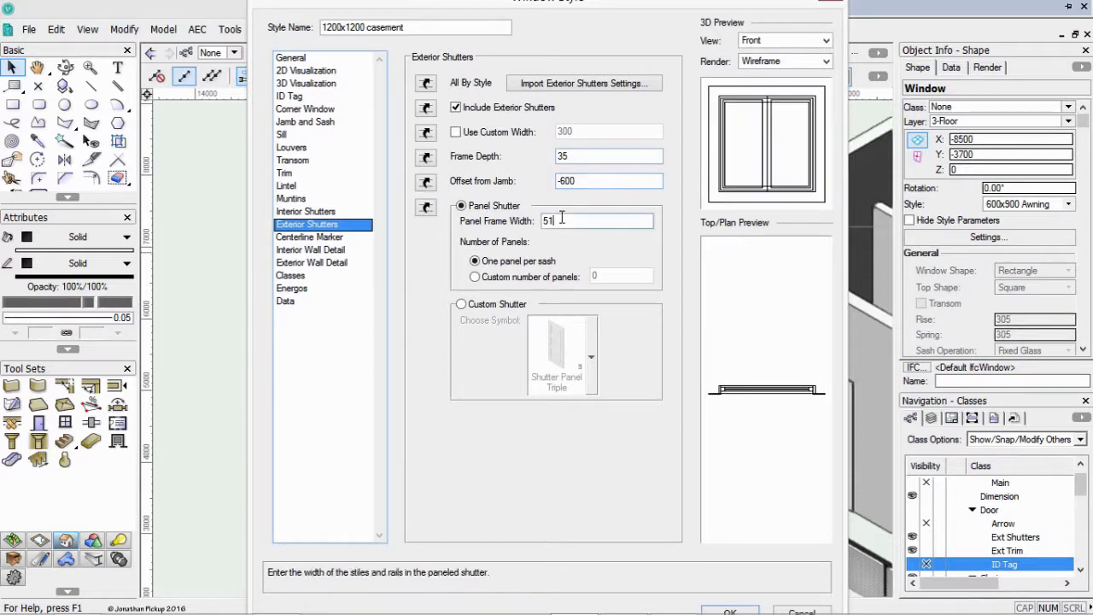
left_click(730, 612)
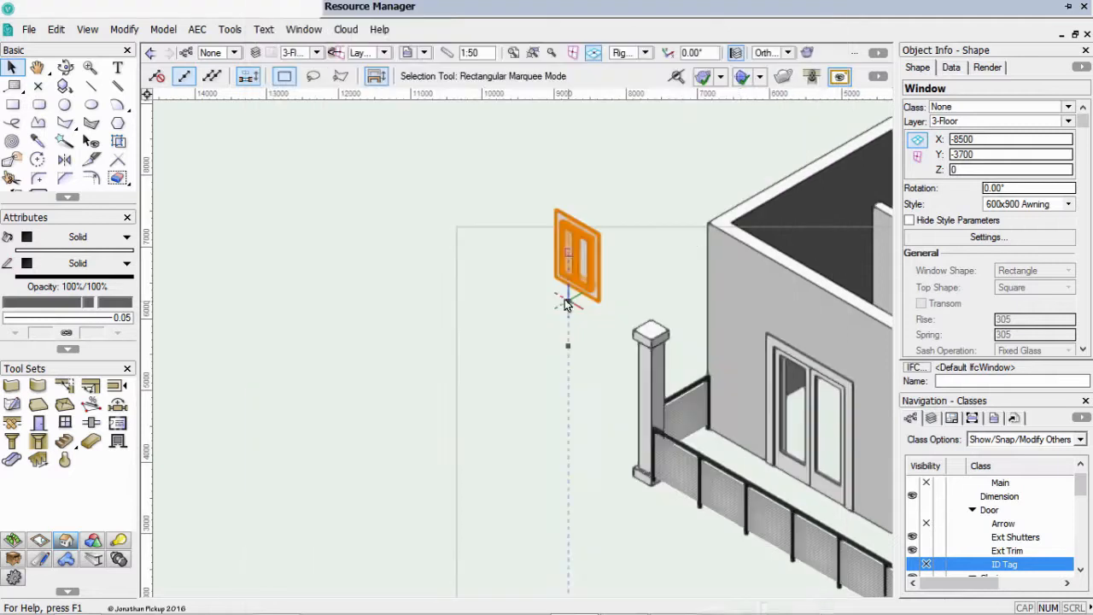
Replace the selected window's style with 1200x1200 casement, then deselect it and switch to the Top/Plan view
left_click(1031, 207)
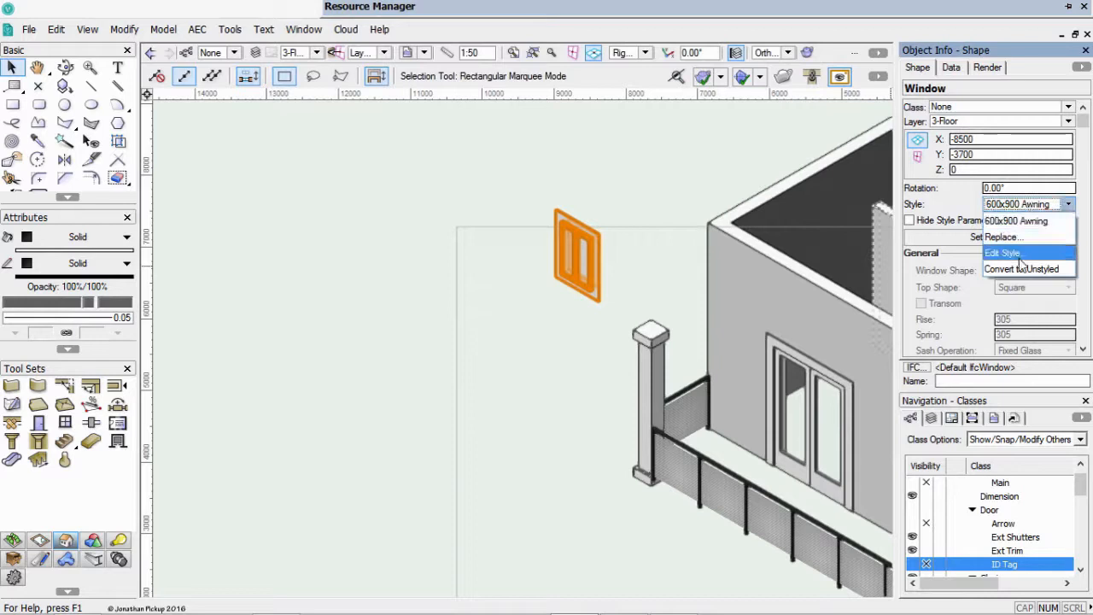
left_click(1015, 236)
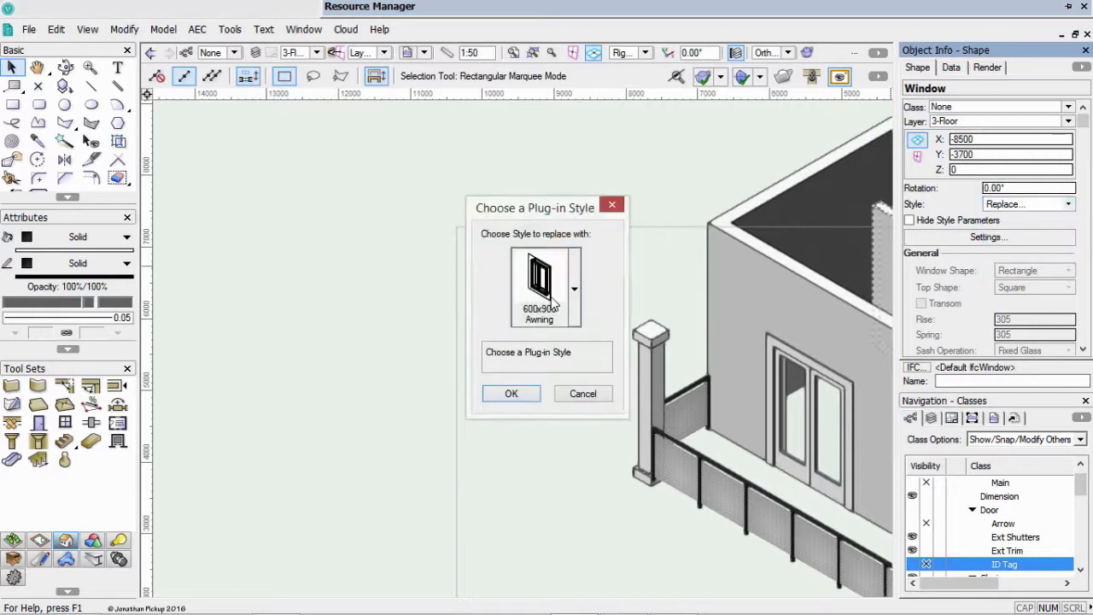
left_click(548, 298)
left_click(690, 95)
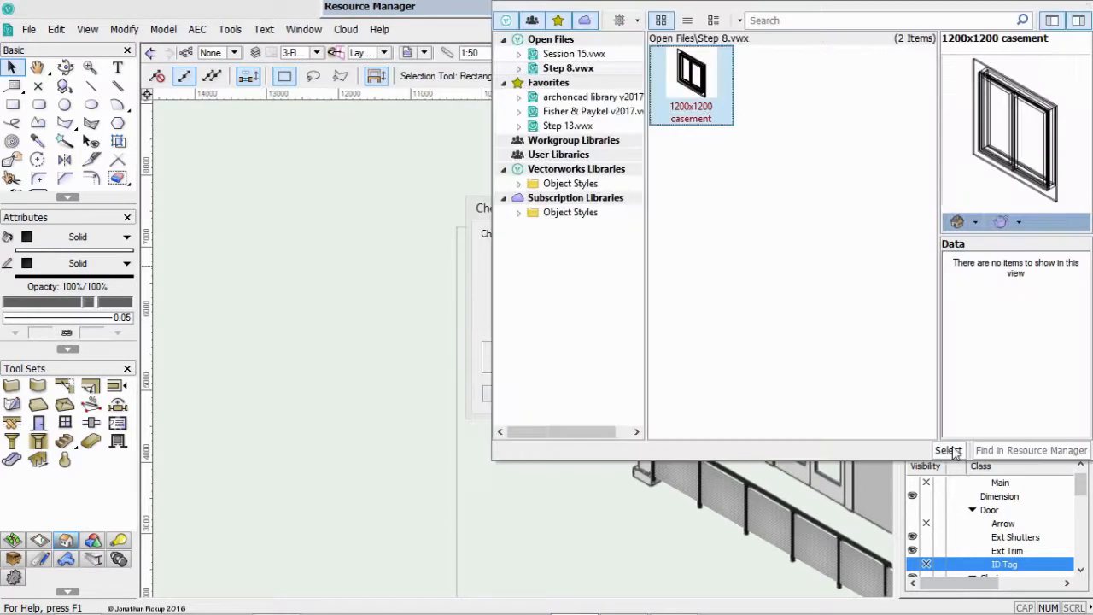
left_click(948, 449)
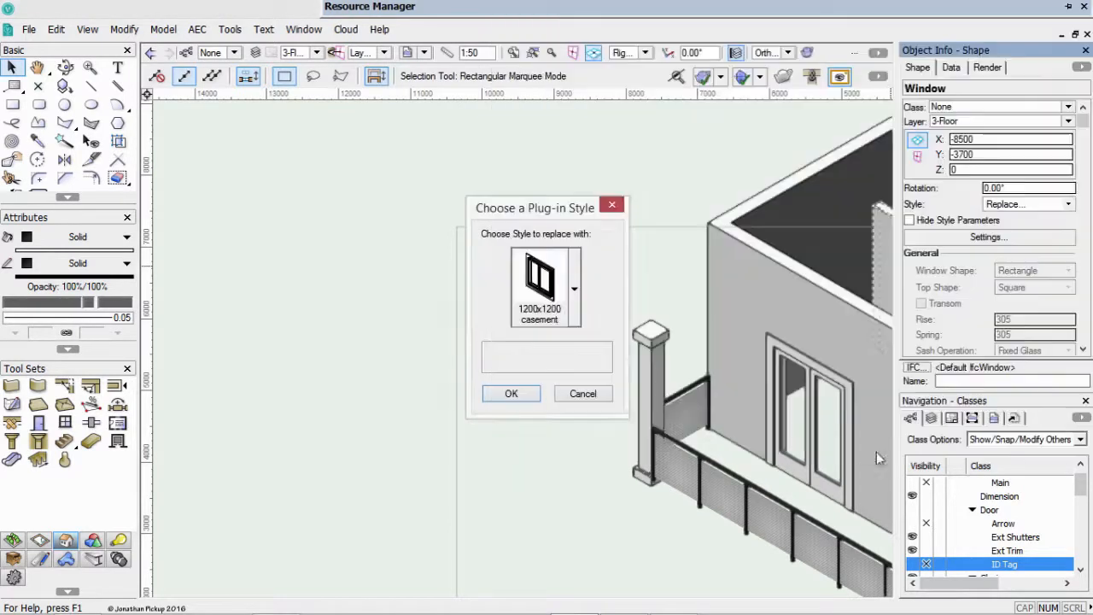
left_click(510, 392)
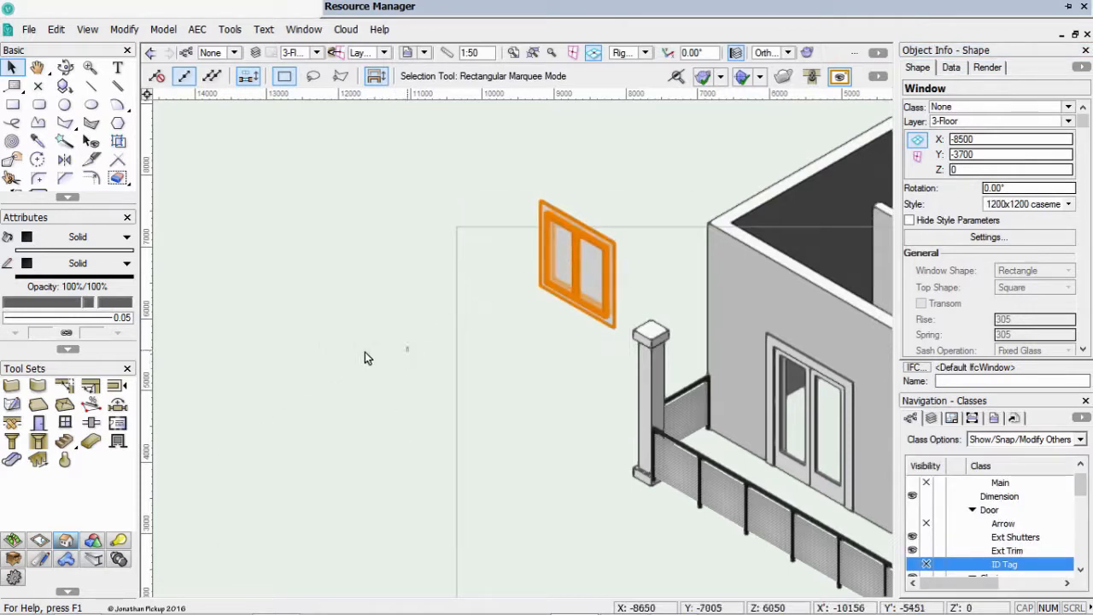
left_click(357, 352)
key("ctrl+5")
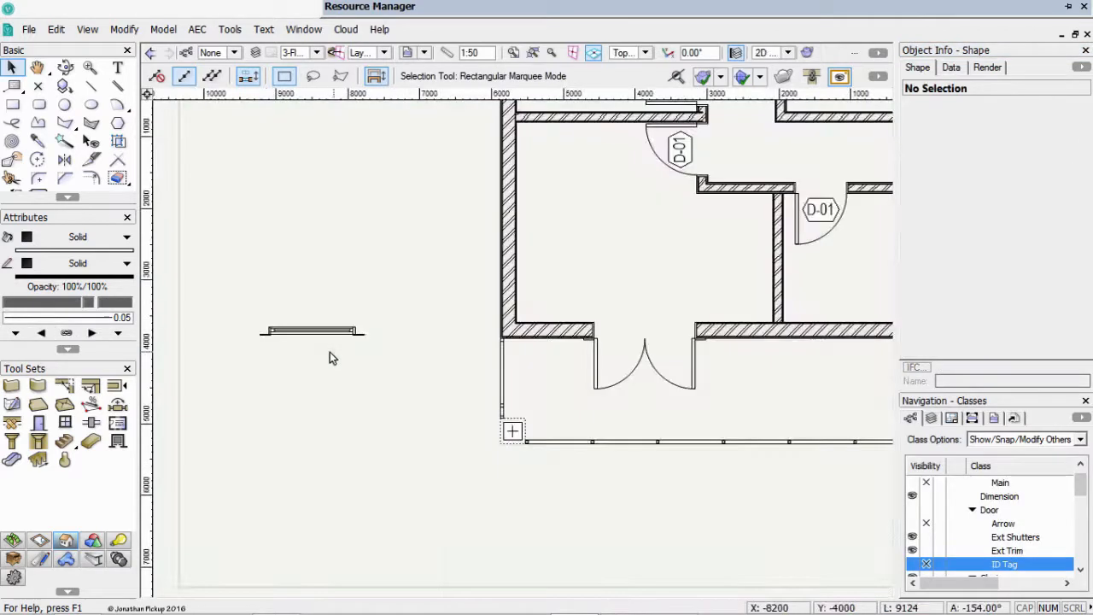
Duplicate the 600x900 Awning window style and name the copy 400x900 Awning
mouse_move(648, 3)
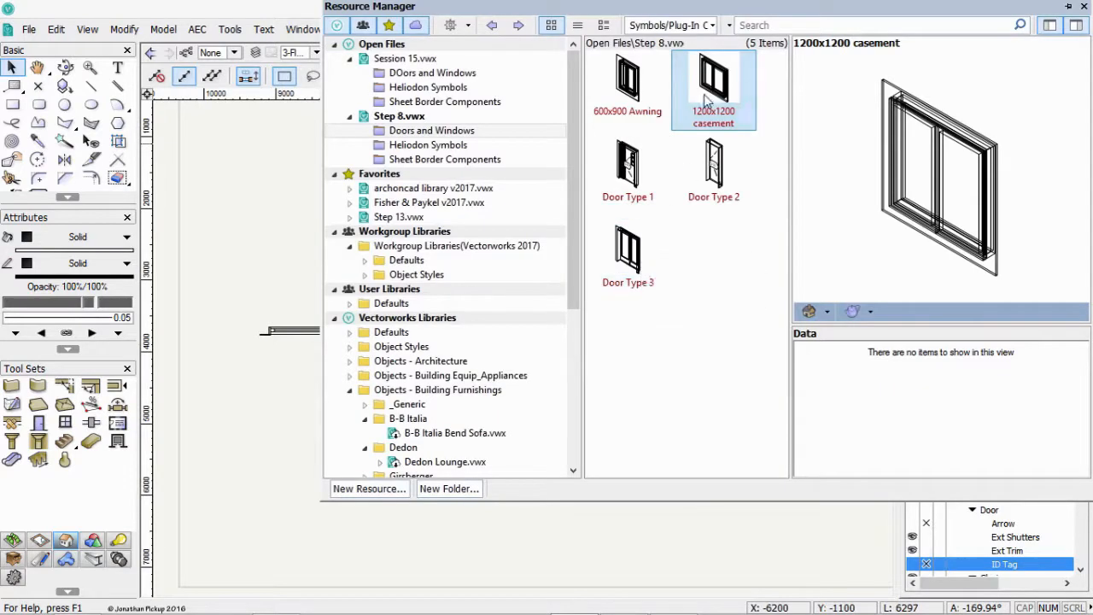
left_click(658, 135)
right_click(615, 86)
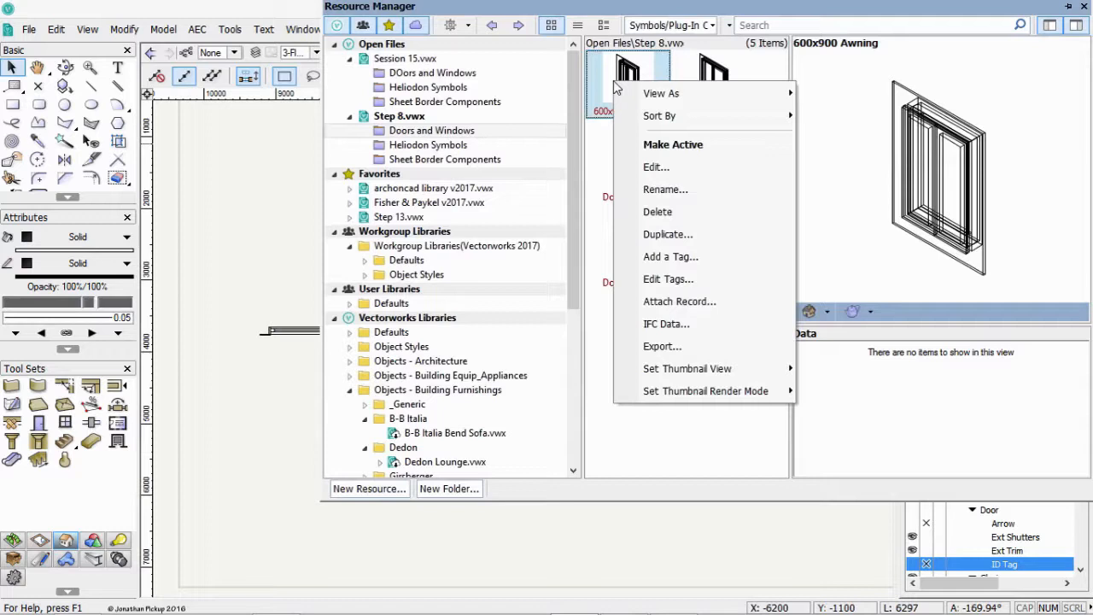
left_click(664, 236)
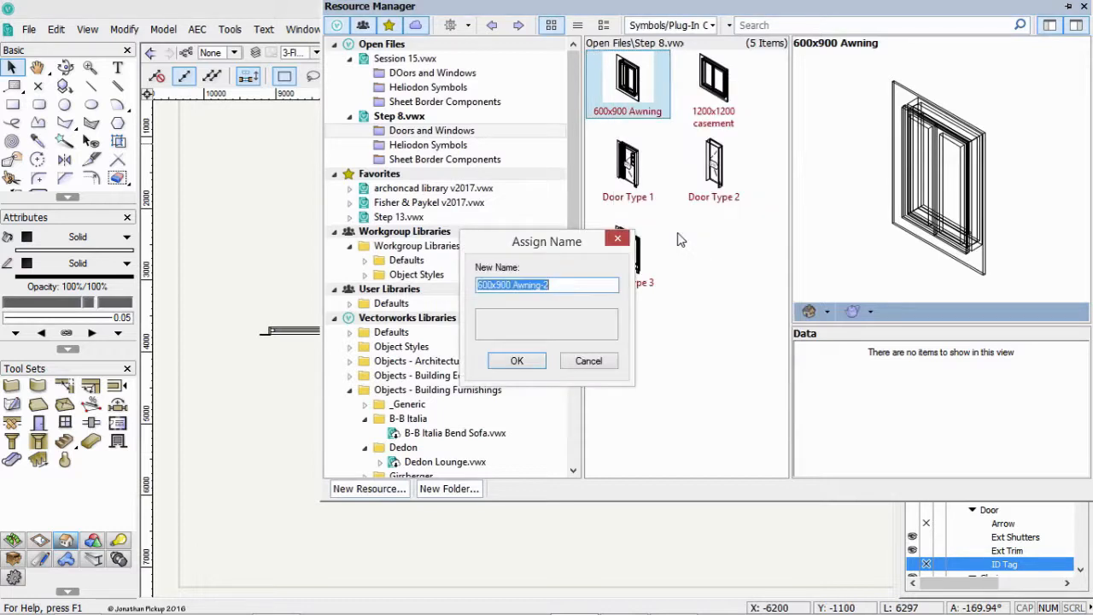
type("4")
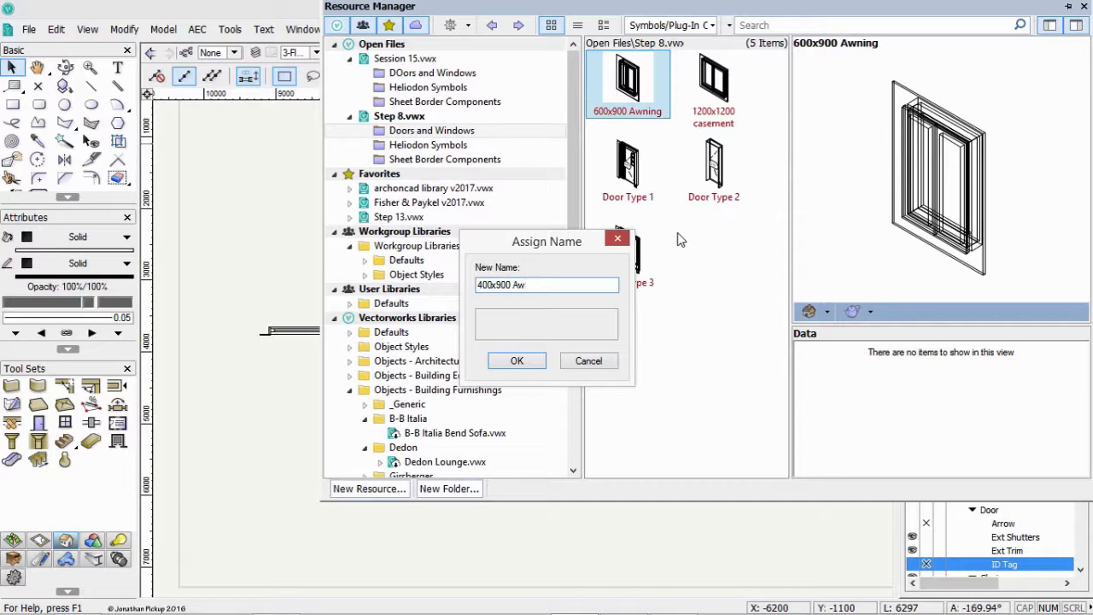
key("Return")
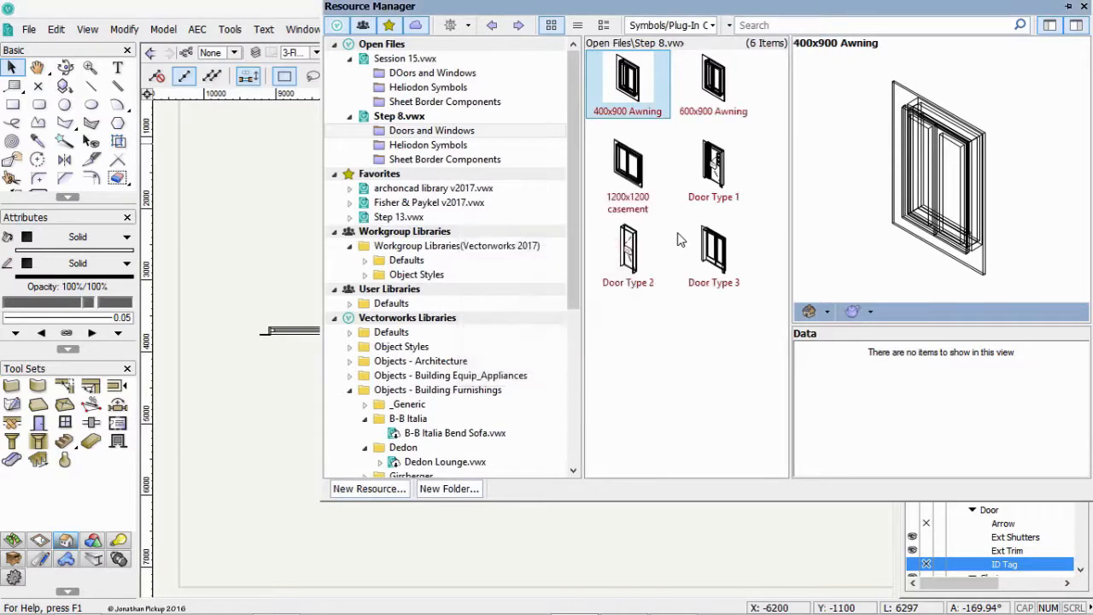
Edit the 400x900 Awning style and set its general width to 400
right_click(646, 75)
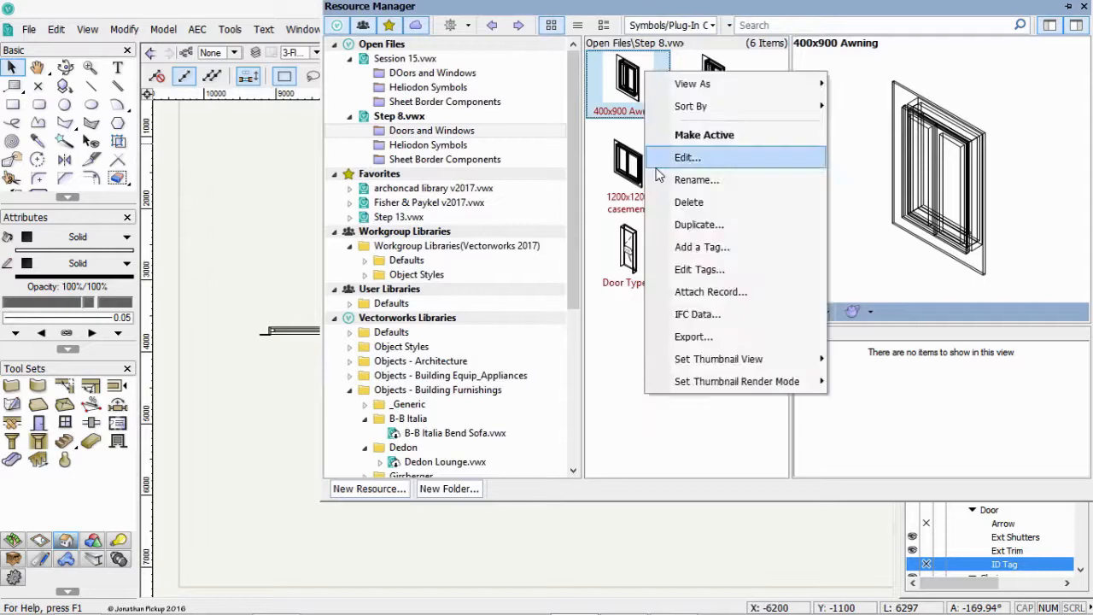
left_click(659, 160)
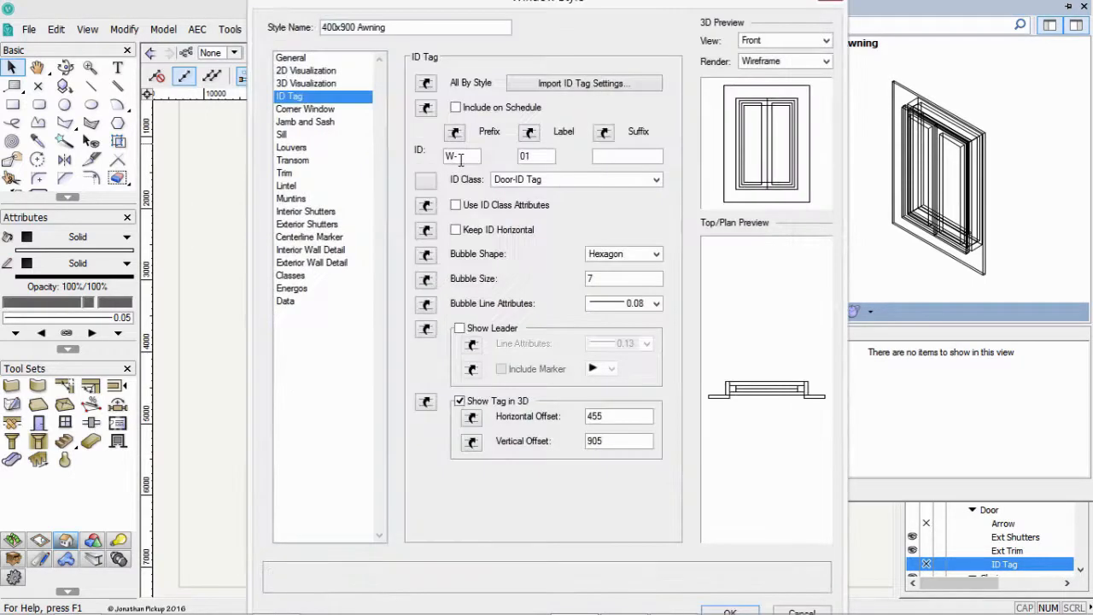
left_click(300, 58)
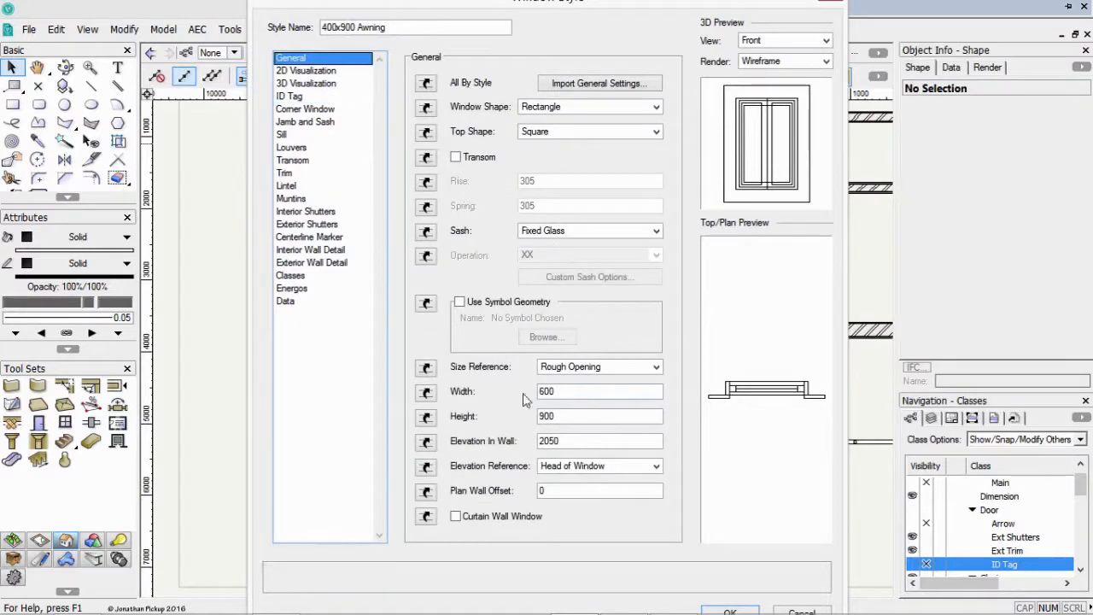
left_click_drag(557, 391, 518, 385)
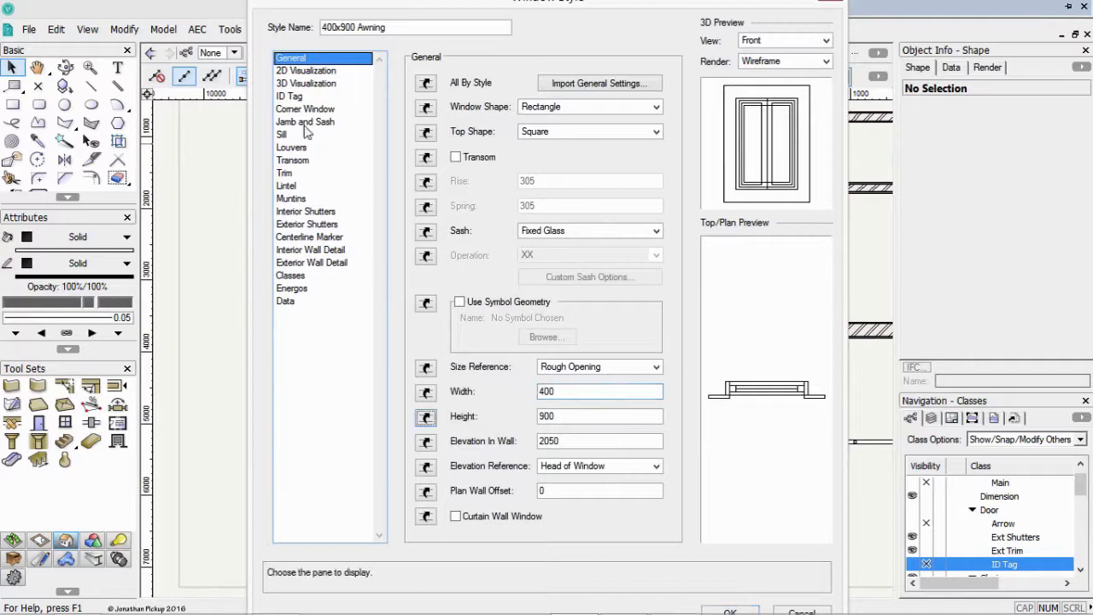
Set the 400x900 Awning style's exterior shutter offset from jamb to -200, turn off the custom shutter width, and save the style
left_click(307, 225)
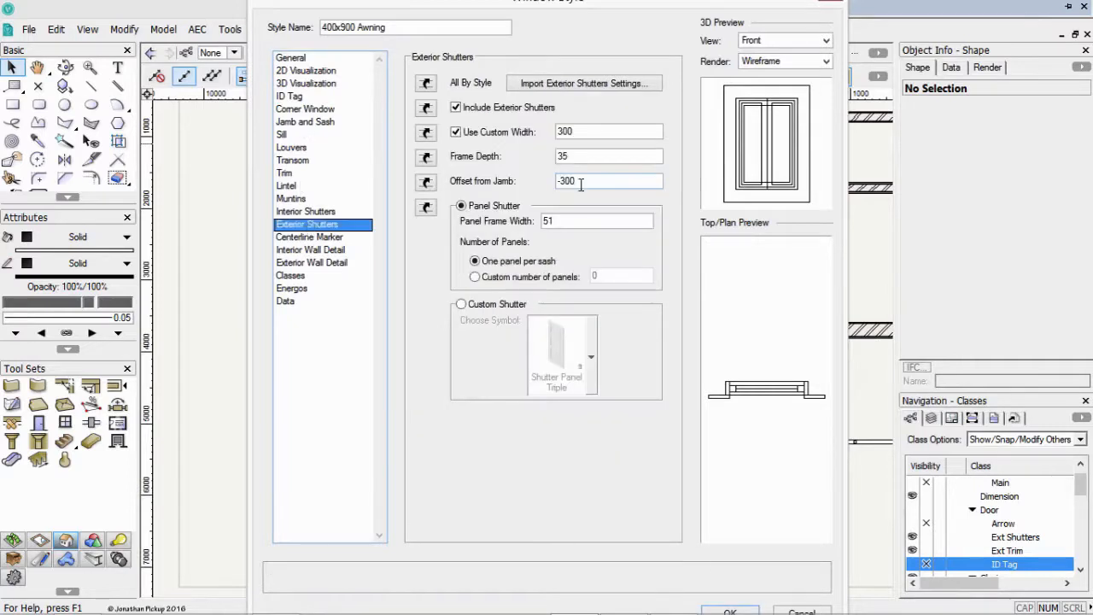
left_click_drag(577, 181, 531, 177)
type("-200")
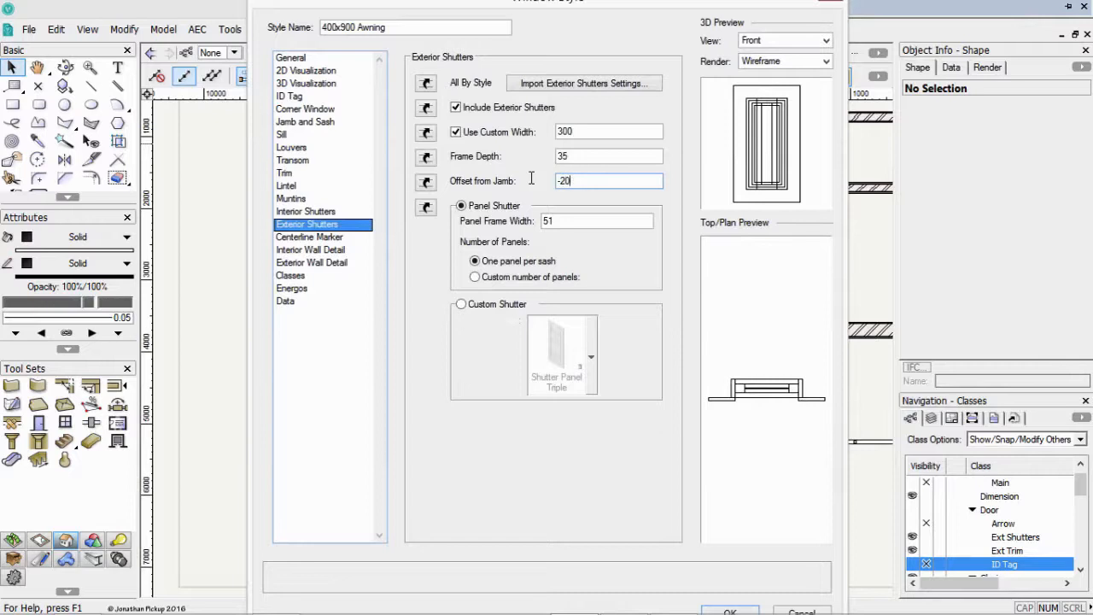
left_click(503, 133)
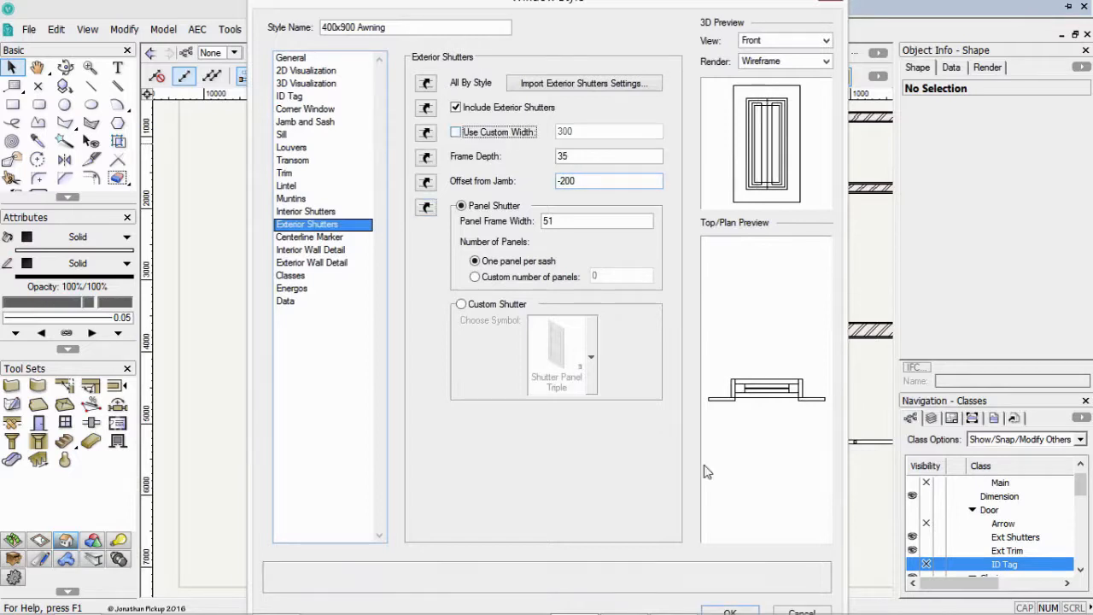
left_click(732, 610)
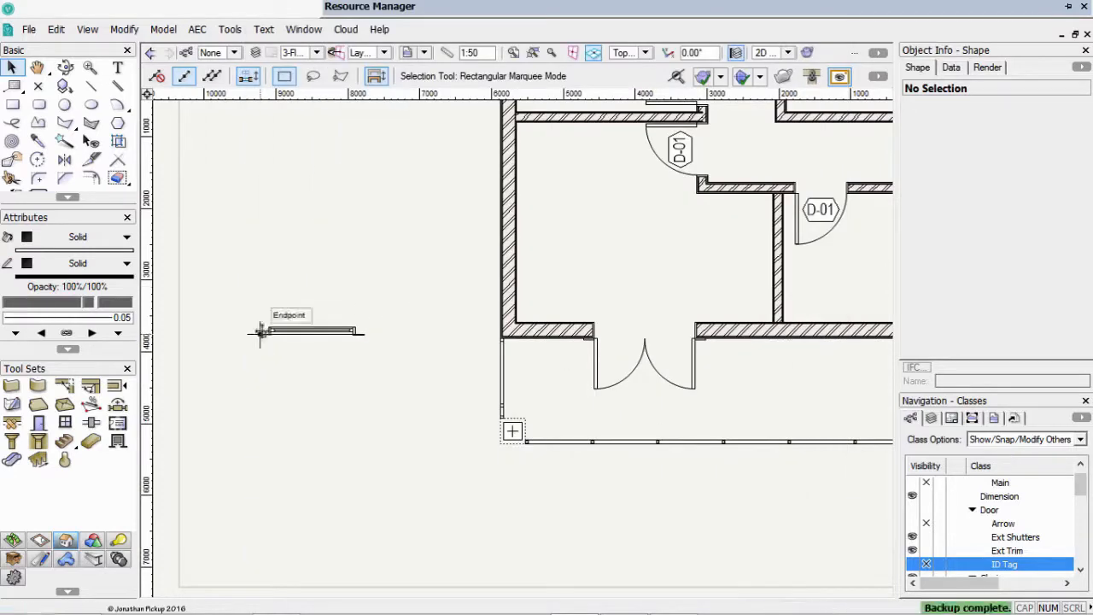
Delete the loose window outside the floor plan and make 2-Floor the active design layer
left_click(290, 331)
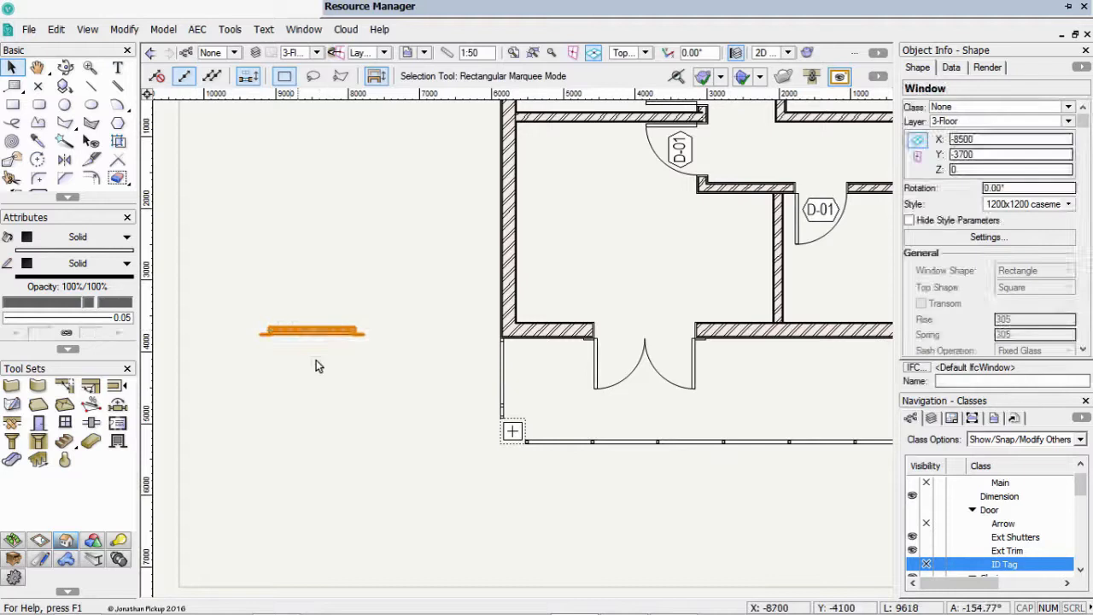
left_click(318, 361)
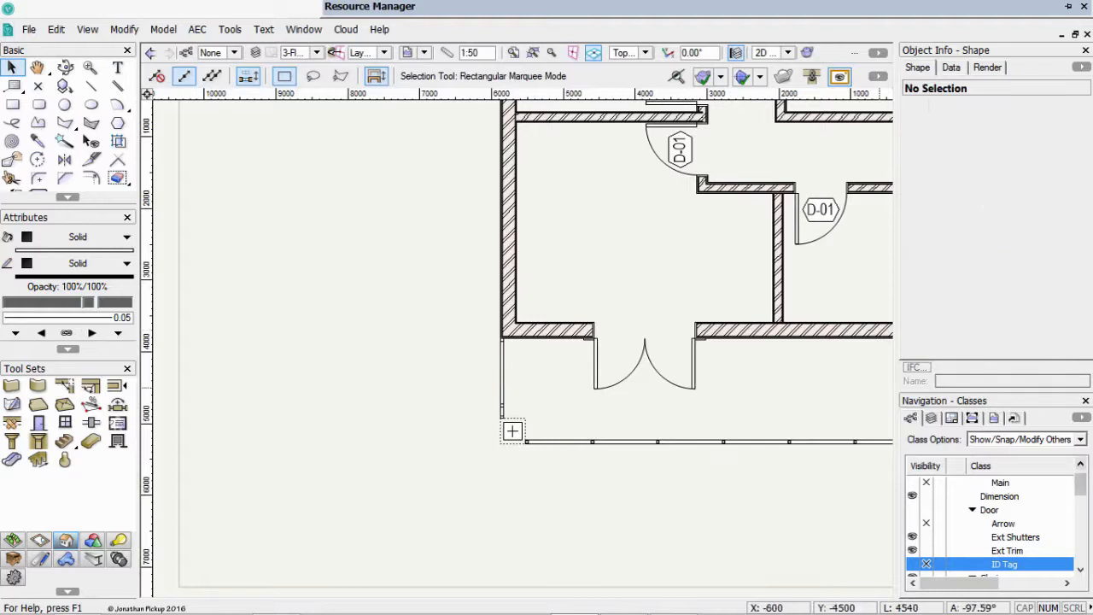
left_click(932, 418)
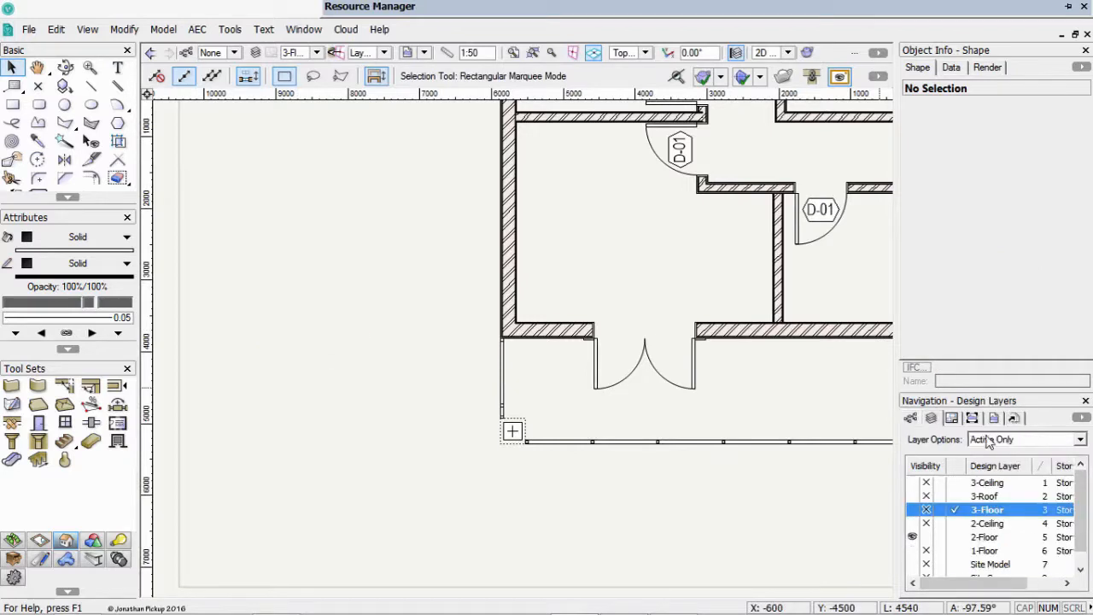
left_click(922, 537)
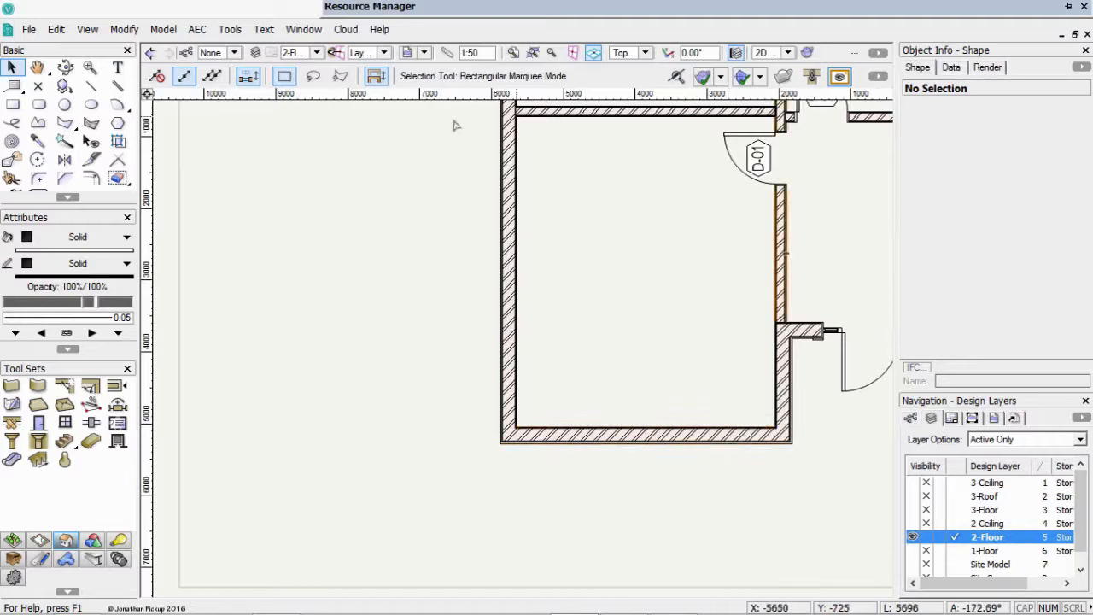
Insert a 1200x1200 casement window at the midpoint of the lower exterior wall of the plan's bottom-left room
left_click(65, 421)
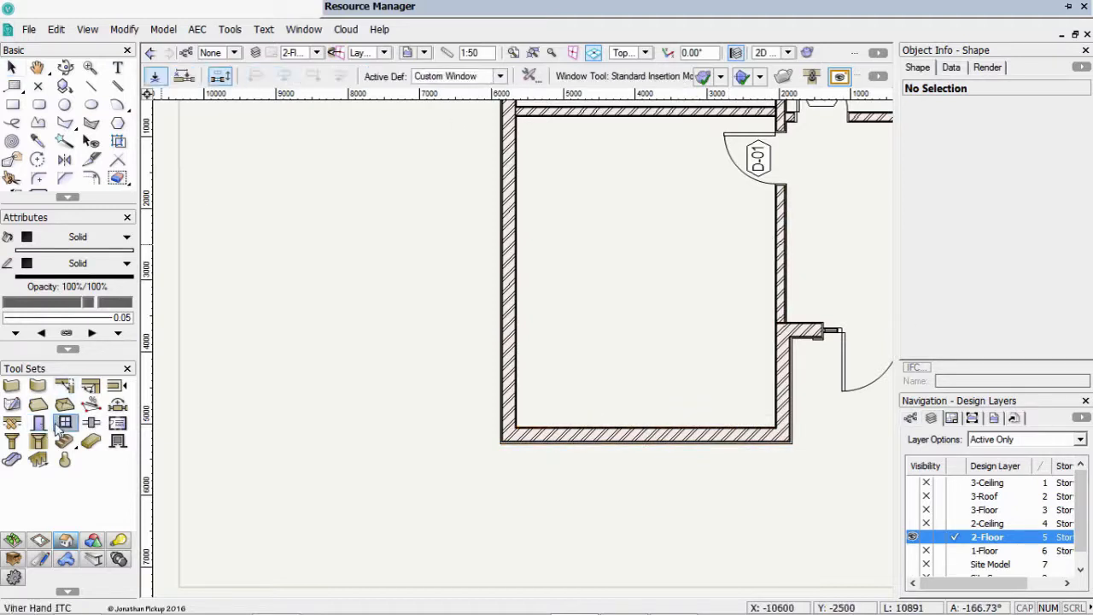
left_click(500, 76)
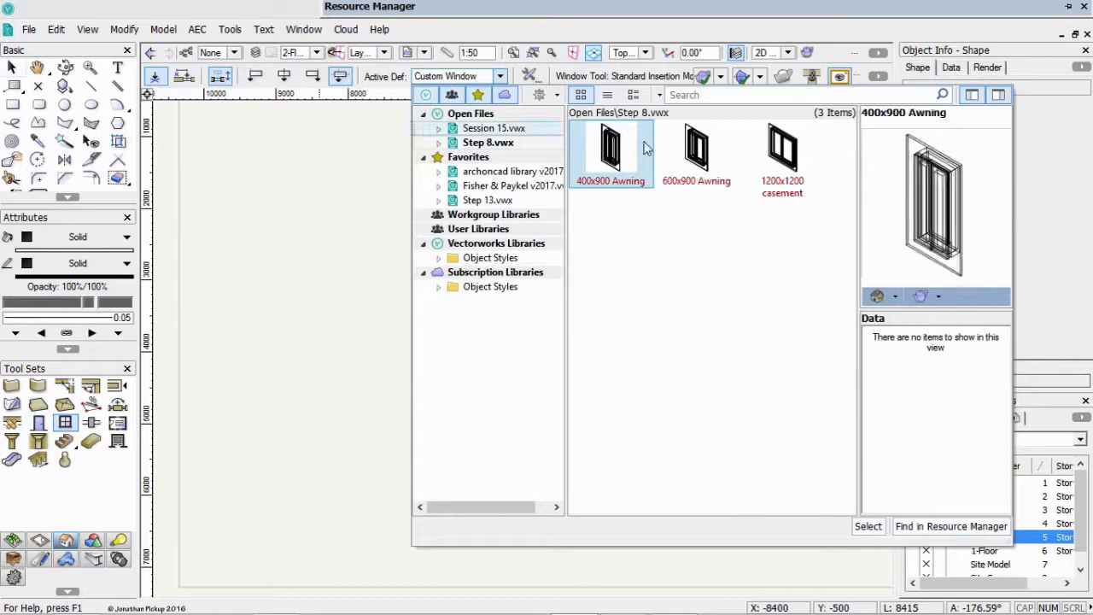
left_click(777, 152)
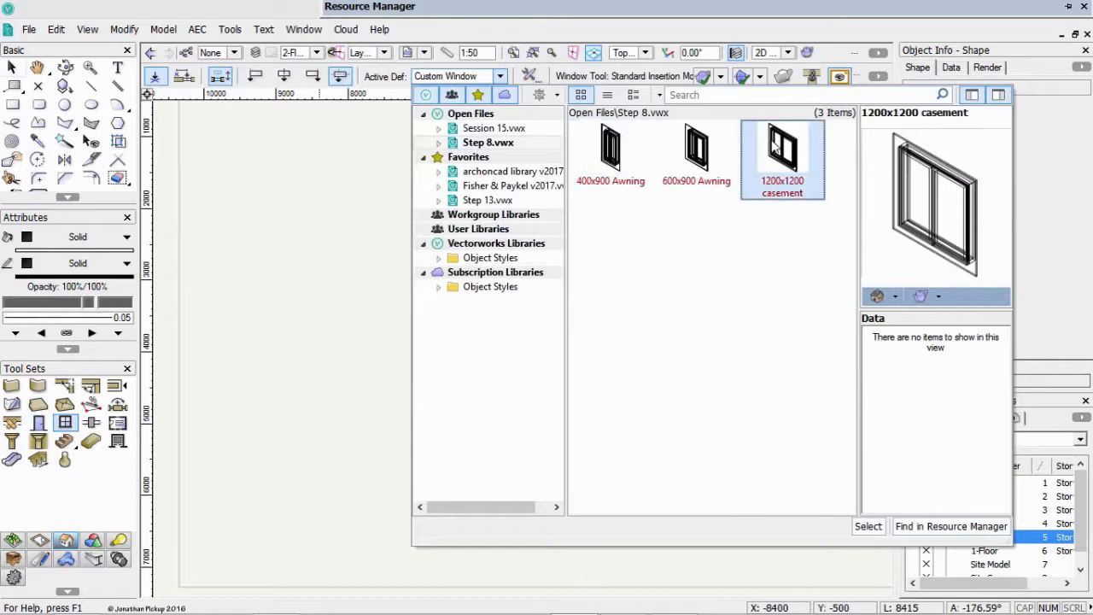
double_click(774, 145)
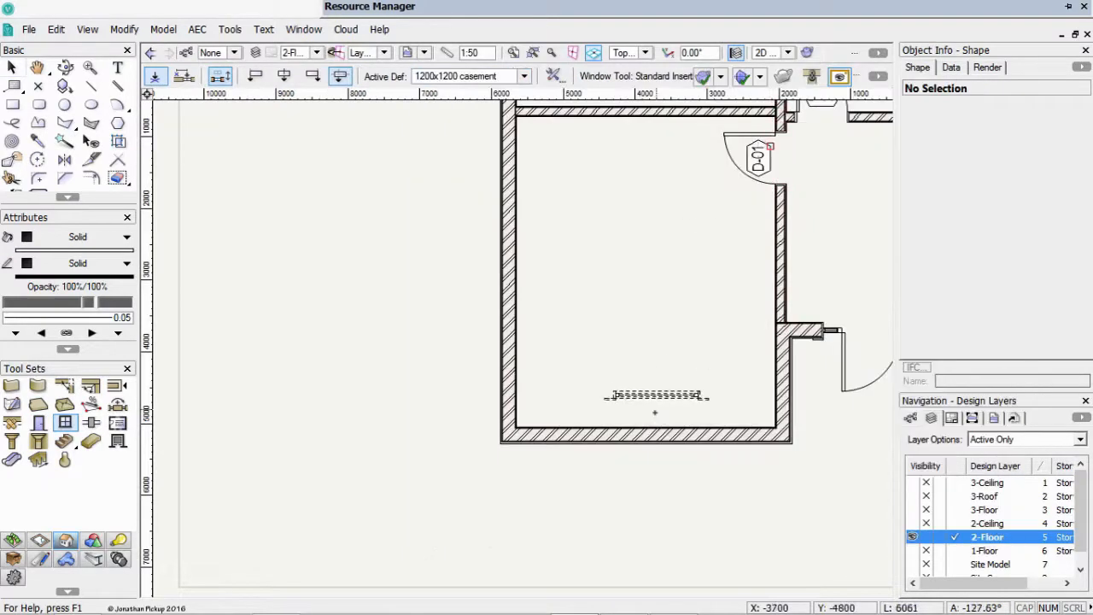
left_click(646, 433)
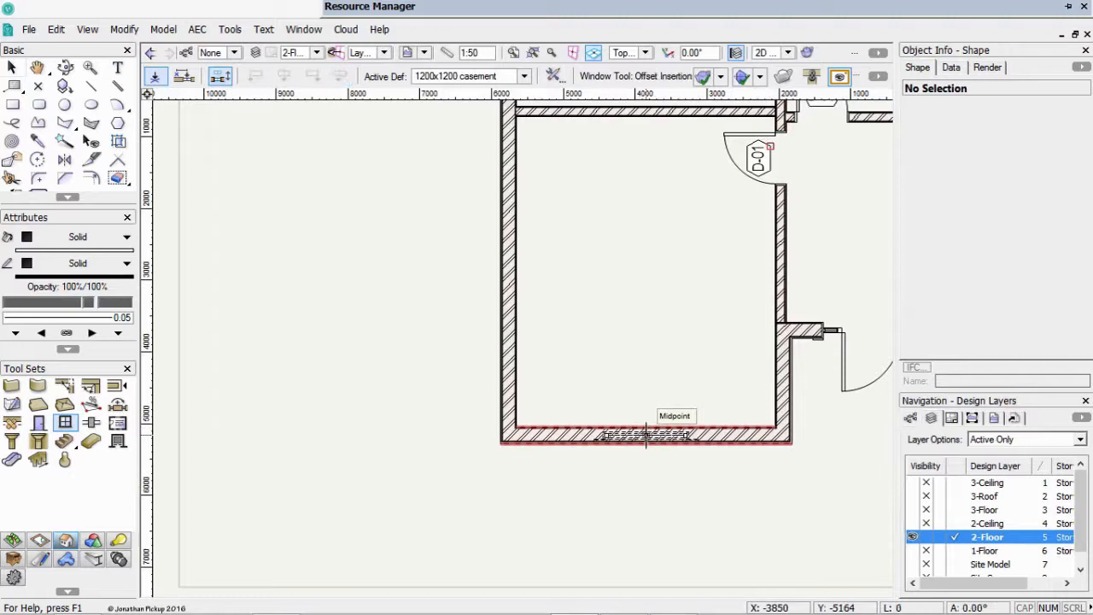
left_click(650, 491)
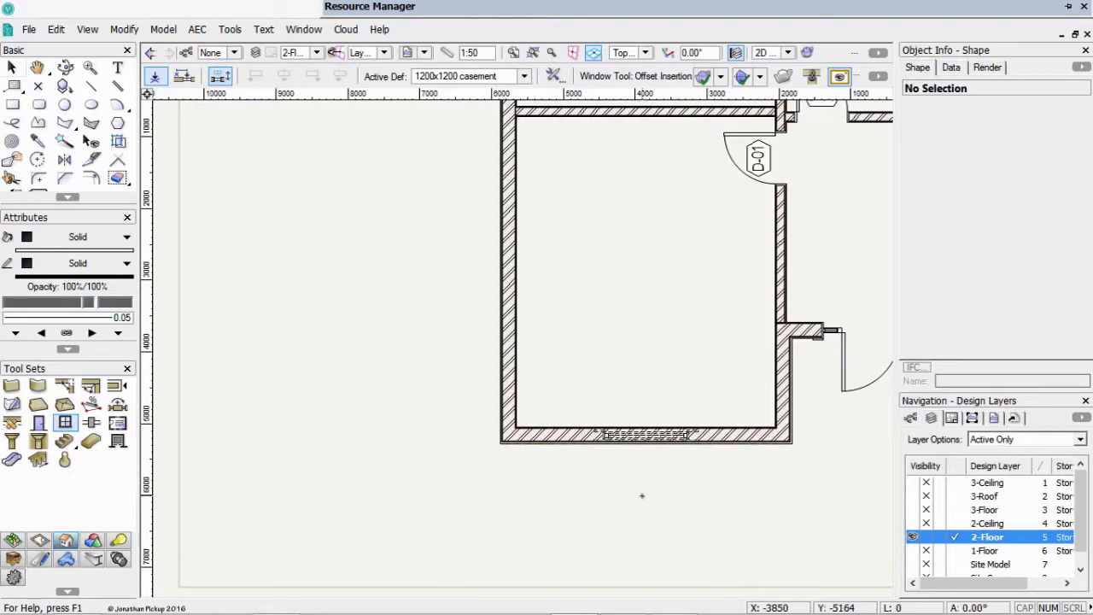
left_click(642, 497)
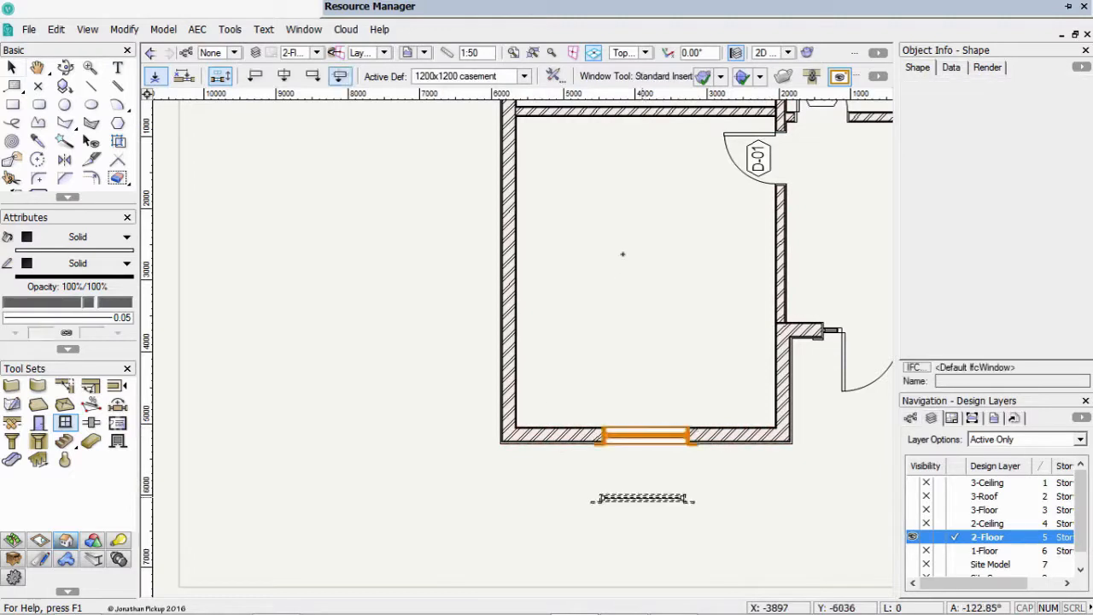
Insert 600x900 Awning windows in the right and left exterior walls of the large upper room
key("space")
left_click_drag(622, 254, 291, 609)
left_click_drag(406, 181, 436, 263)
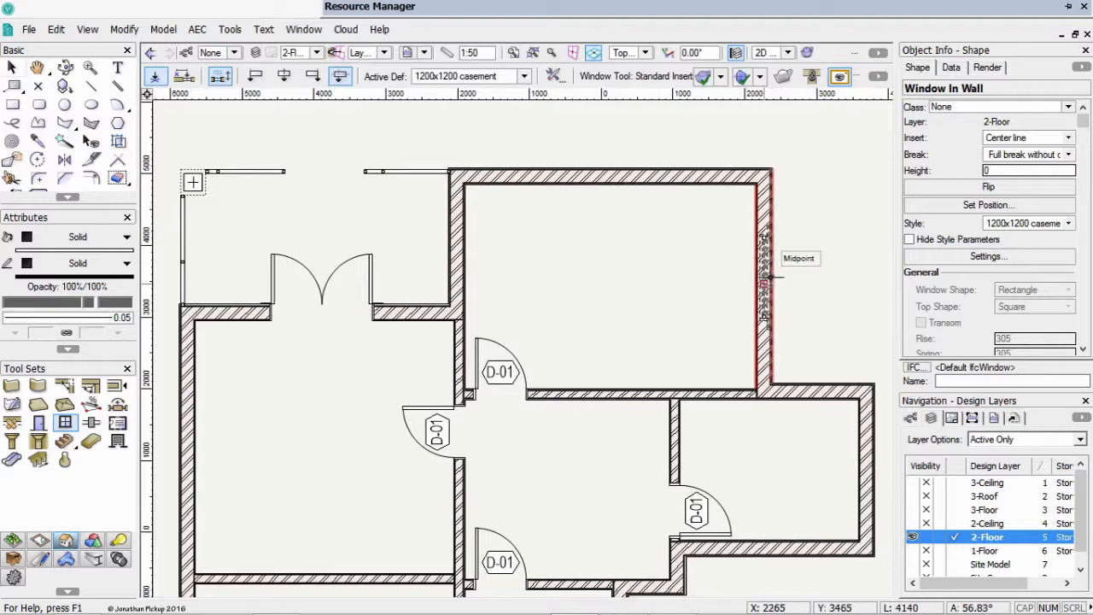
mouse_move(683, 6)
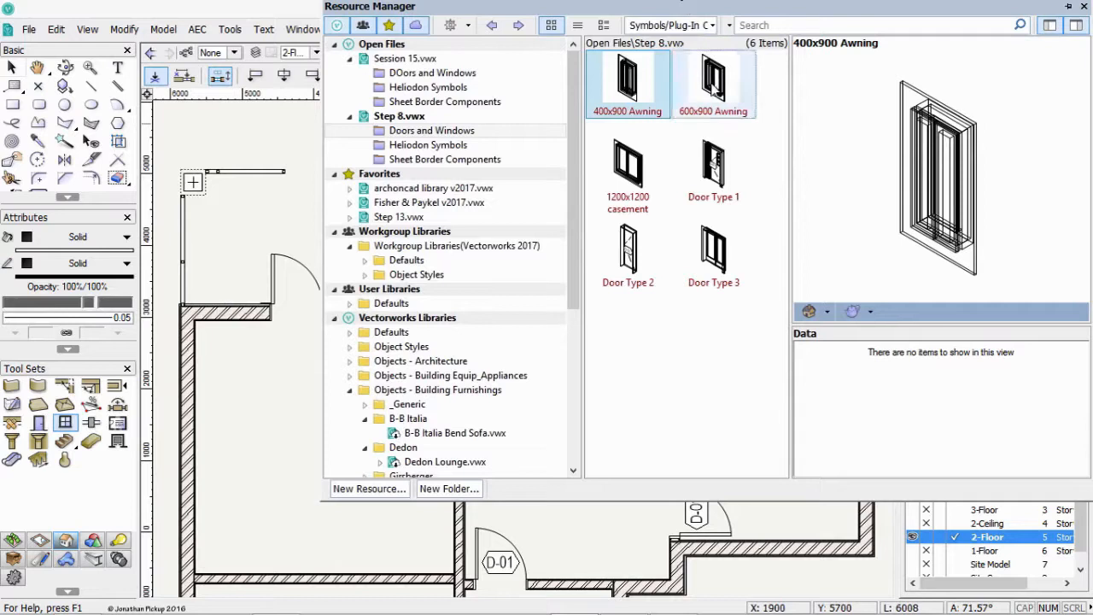
left_click(714, 91)
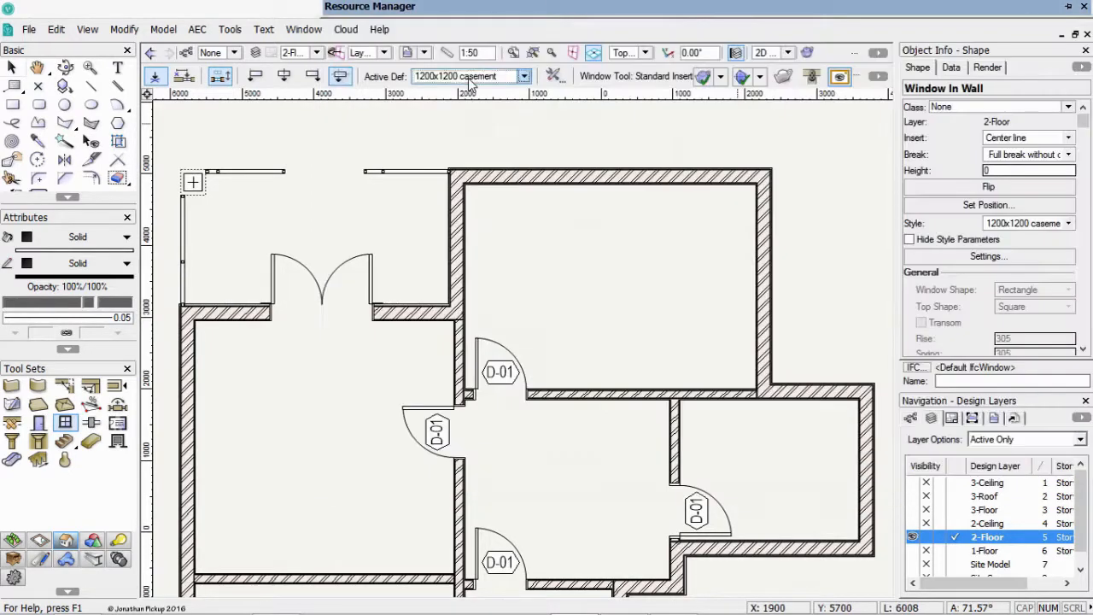
left_click(495, 76)
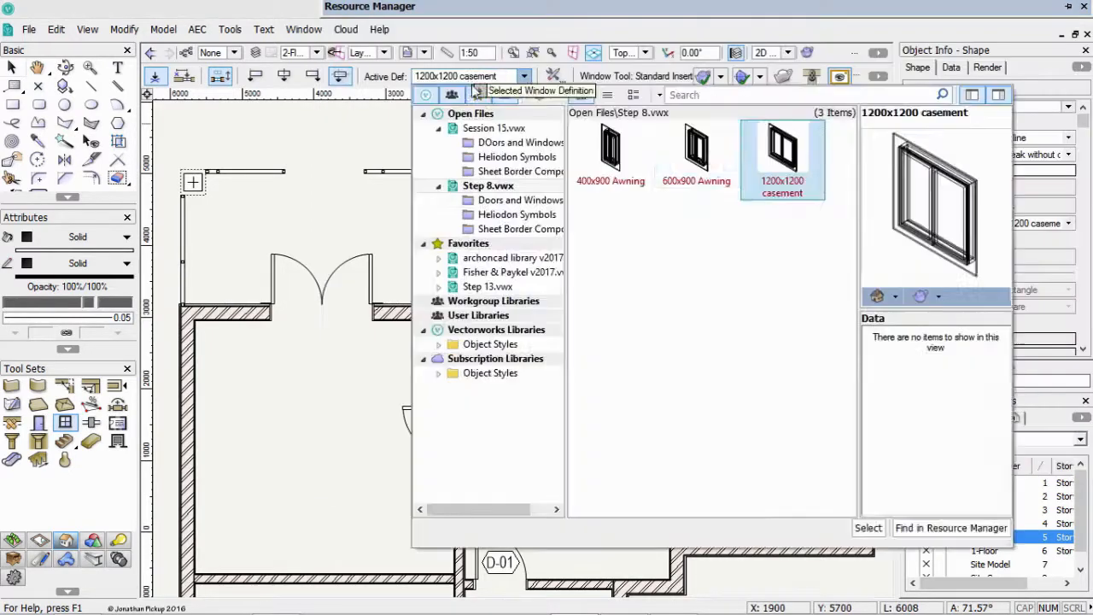
double_click(697, 158)
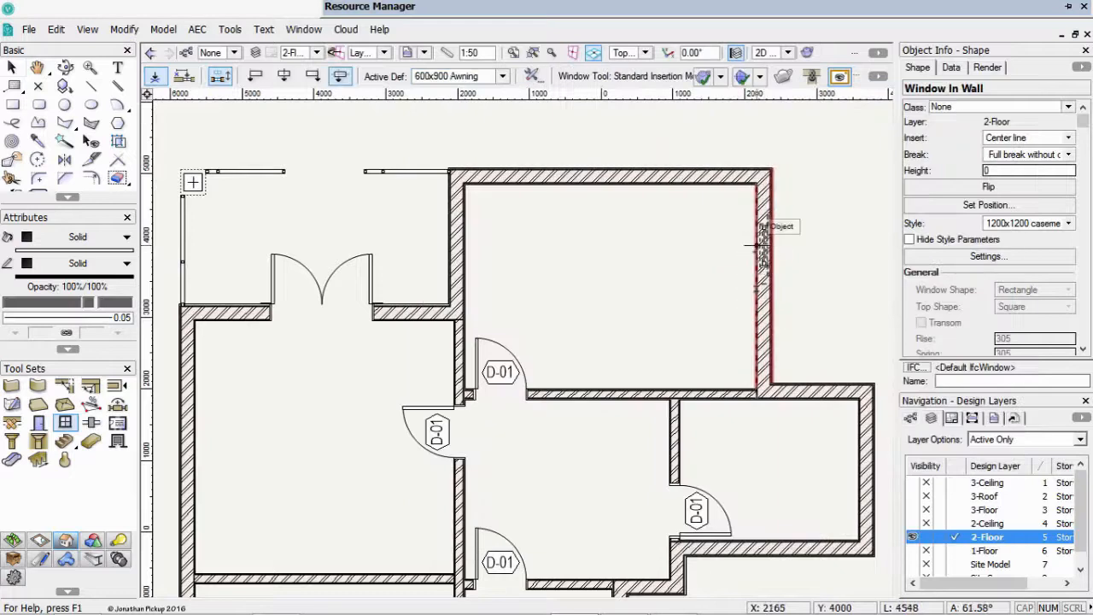
left_click(762, 281)
left_click(812, 287)
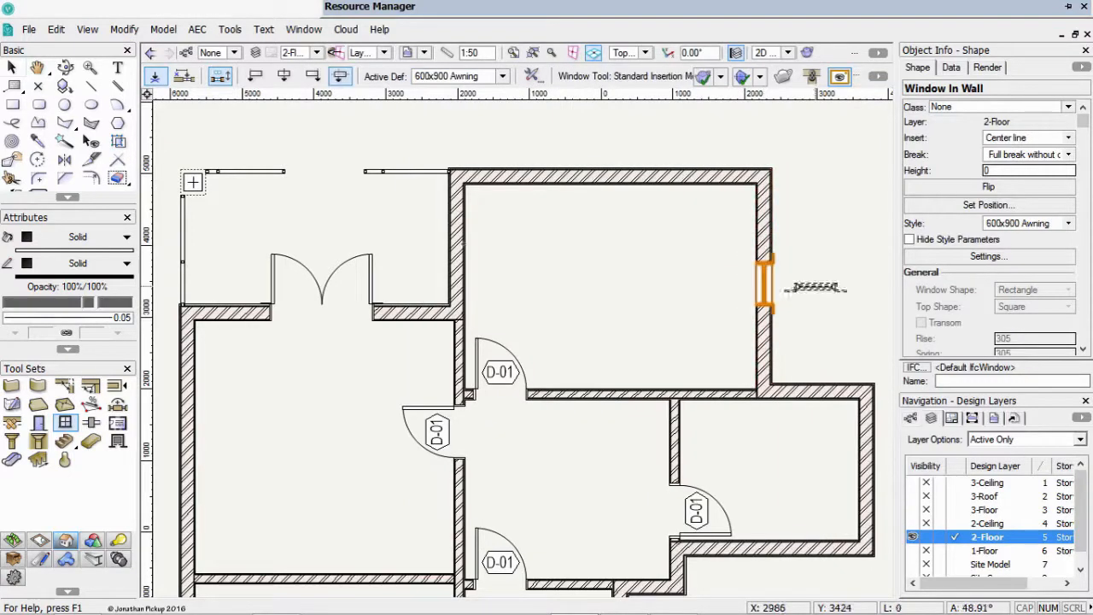
left_click(455, 243)
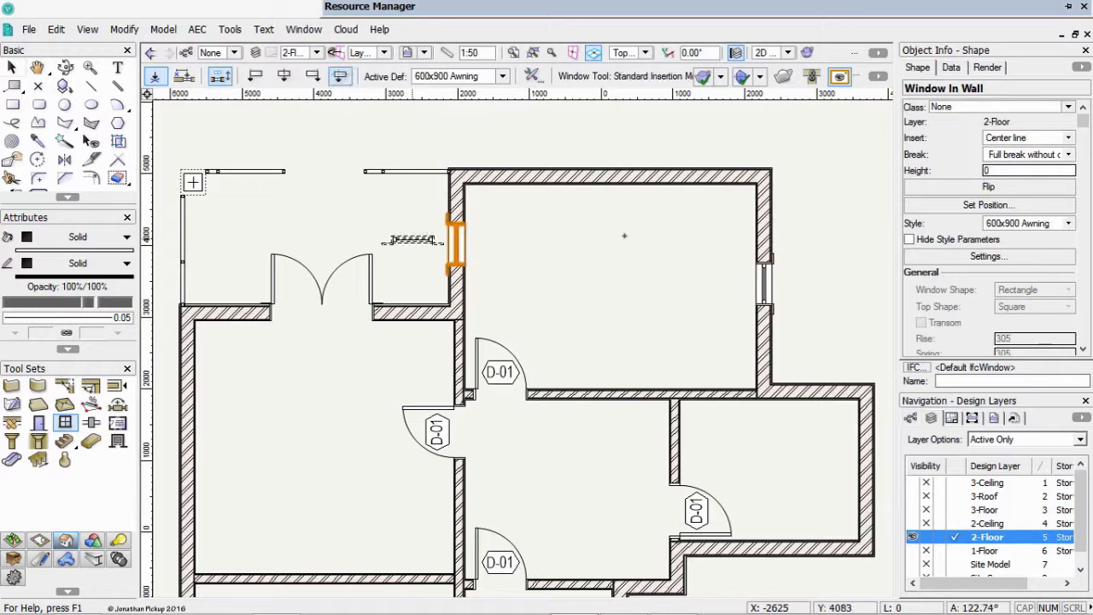
Insert 600x900 Awning windows in the upper wall of the small right-hand room and the right wall of the entrance hall
middle_click_drag(824, 389, 684, 361)
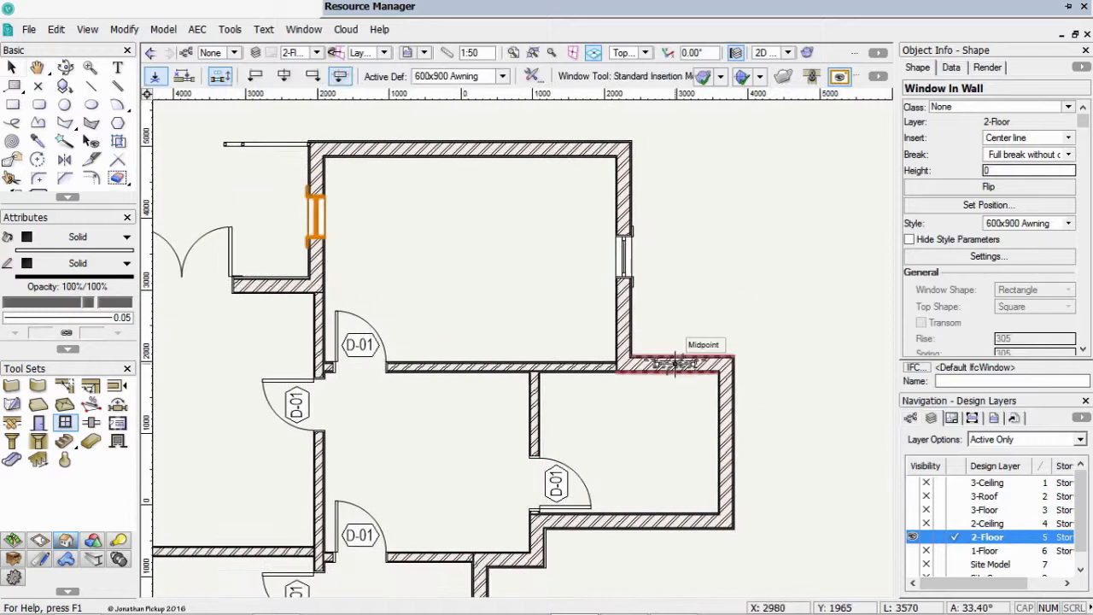
left_click(674, 363)
left_click(690, 301)
middle_click_drag(563, 534, 699, 246)
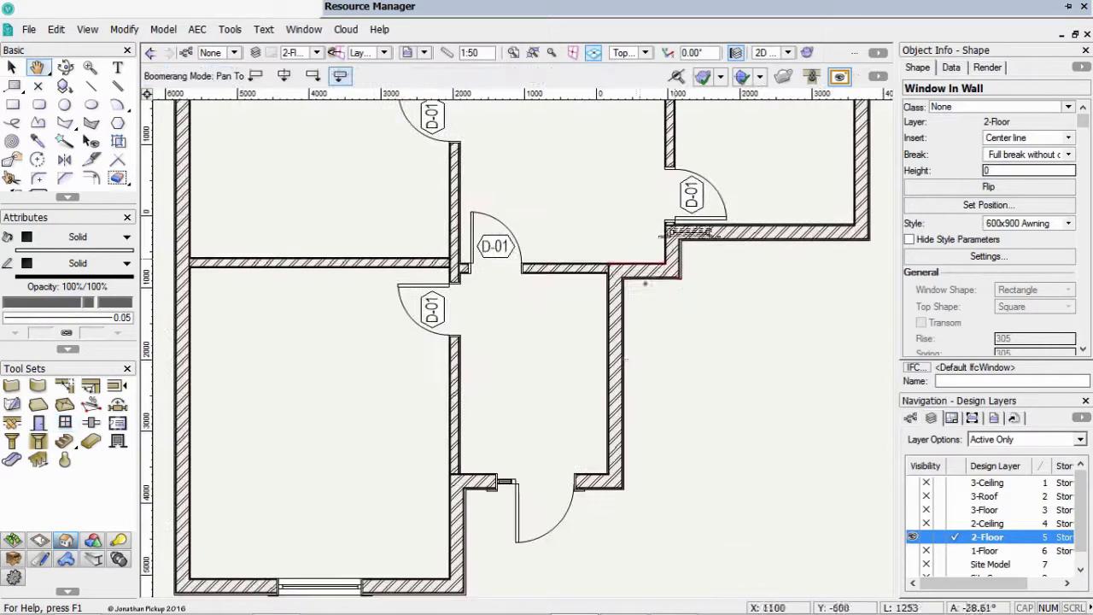
left_click(616, 424)
left_click(671, 431)
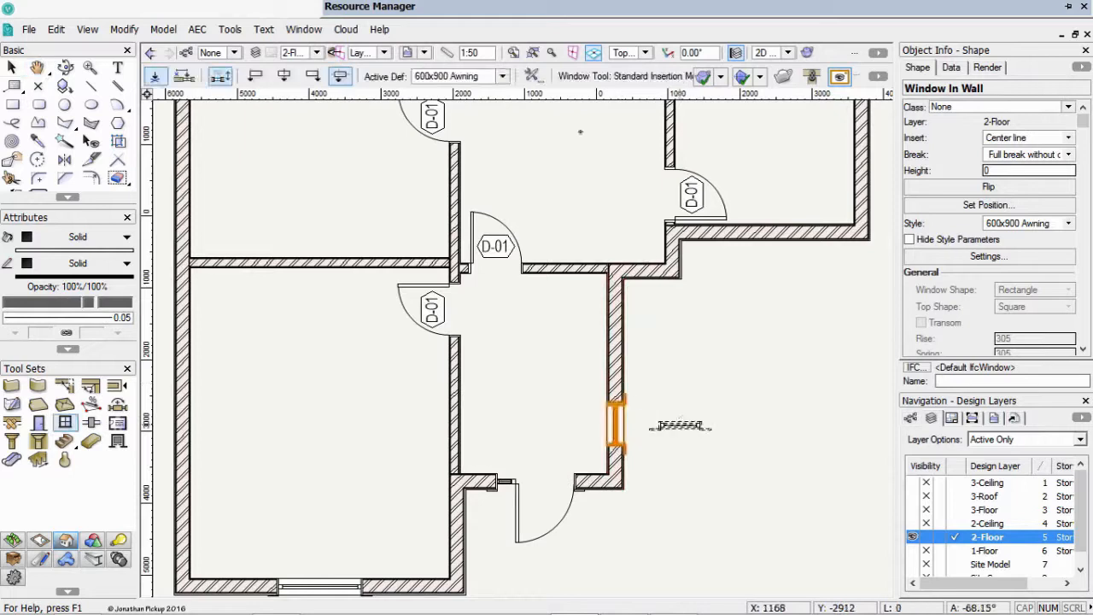
Insert a 400x900 Awning window in the short stepped exterior wall above the entrance hall
left_click(503, 76)
double_click(592, 146)
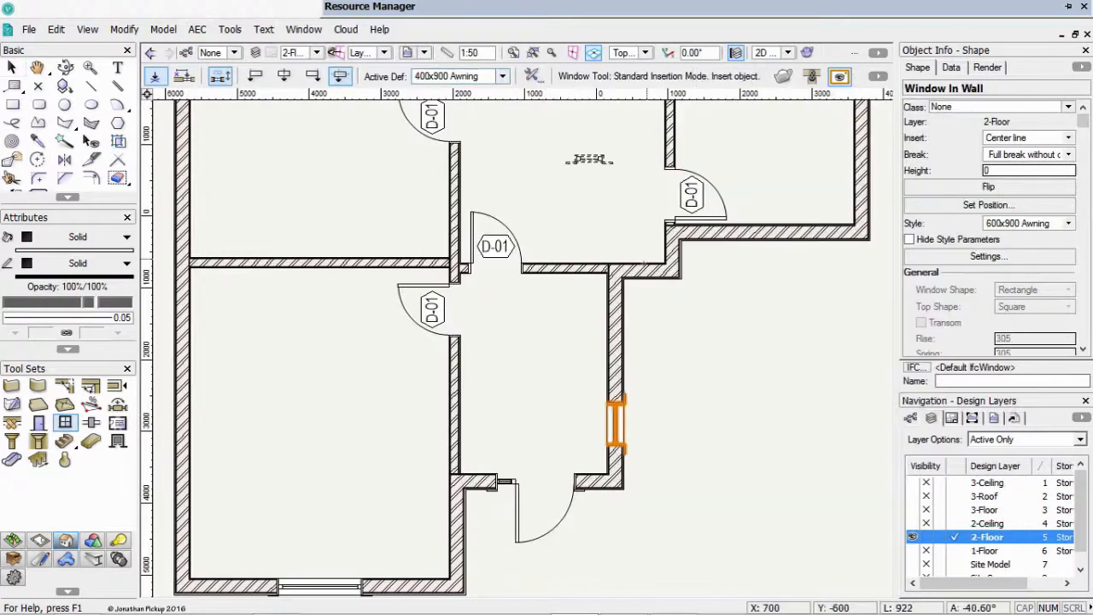
left_click(651, 278)
left_click(652, 302)
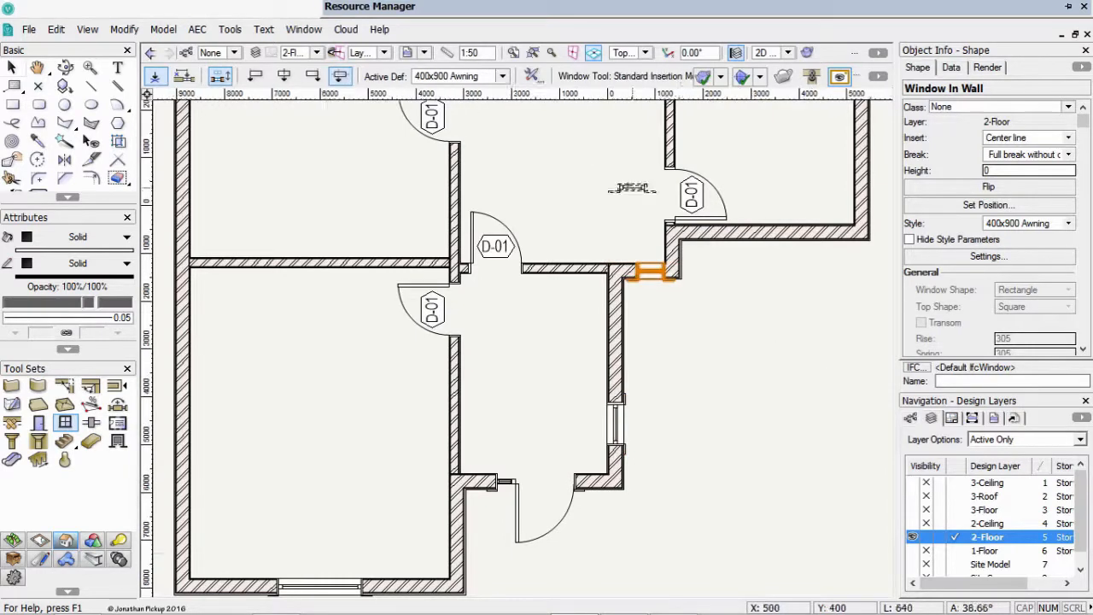
Make 3-Floor the active design layer and insert a 400x900 Awning window in the upper wall of the small right-hand room
scroll(632, 188, "down", 2)
middle_click_drag(627, 186, 630, 250)
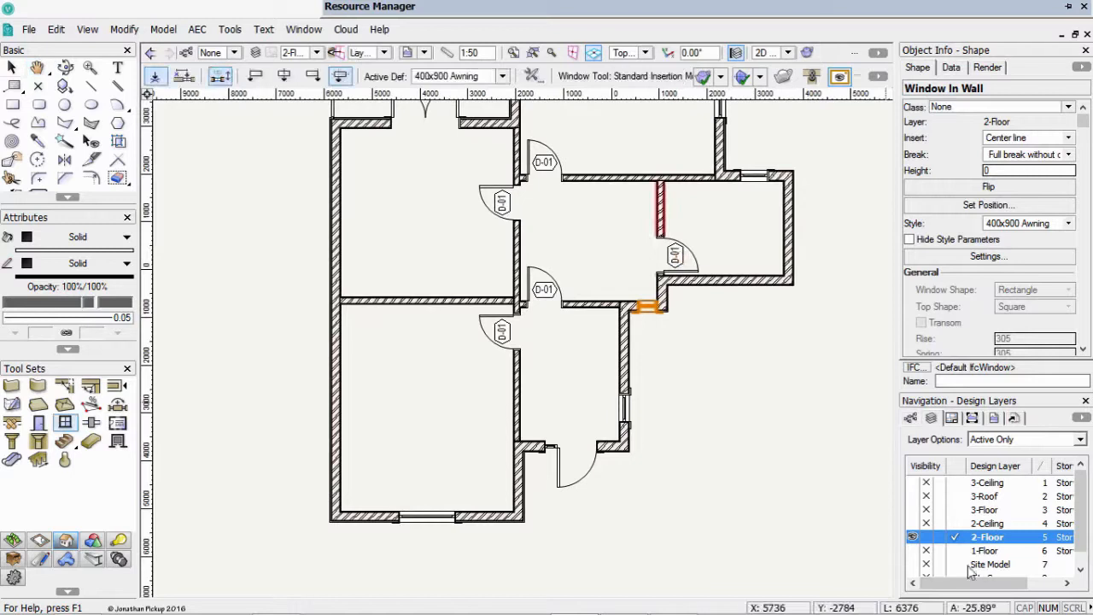
left_click(965, 496)
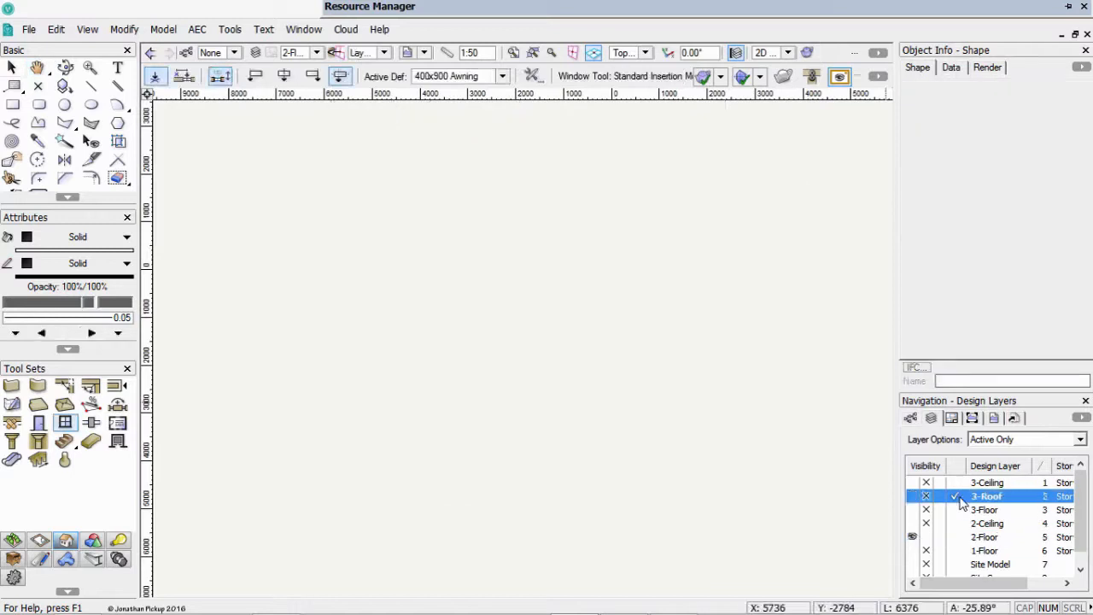
left_click(965, 510)
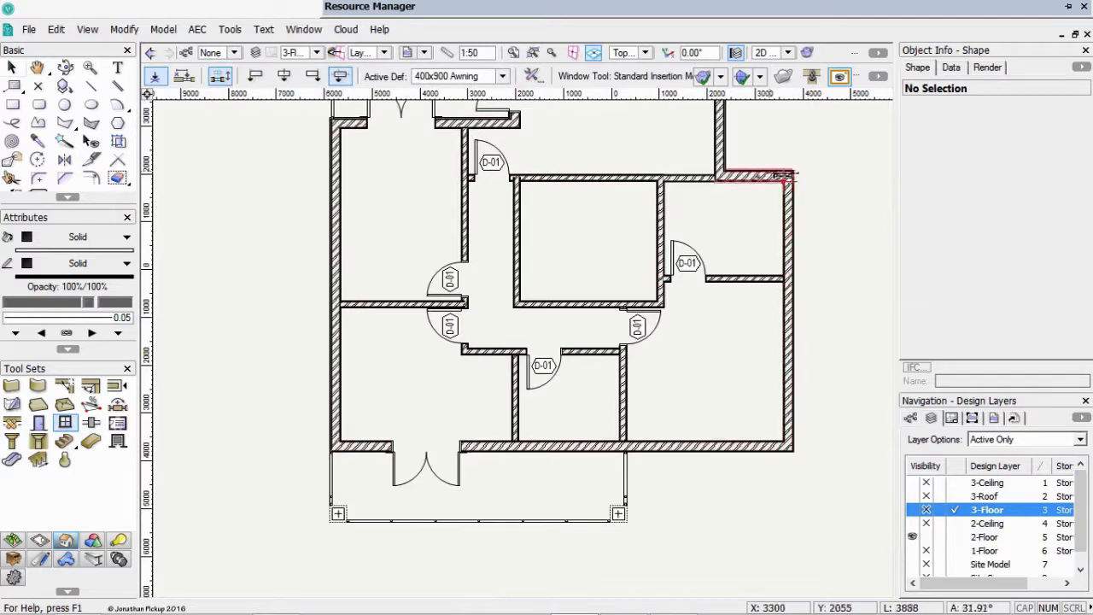
left_click(752, 176)
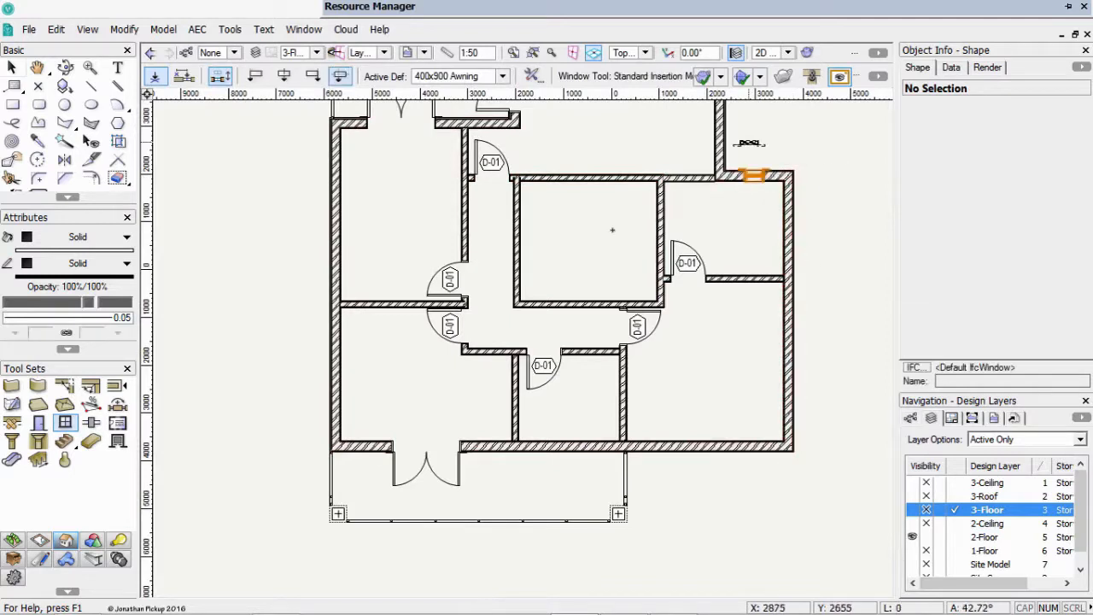
Insert 600x900 Awning windows: two in the plan's top exterior wall and one in the small lower room's balcony wall
middle_click_drag(612, 229, 610, 248)
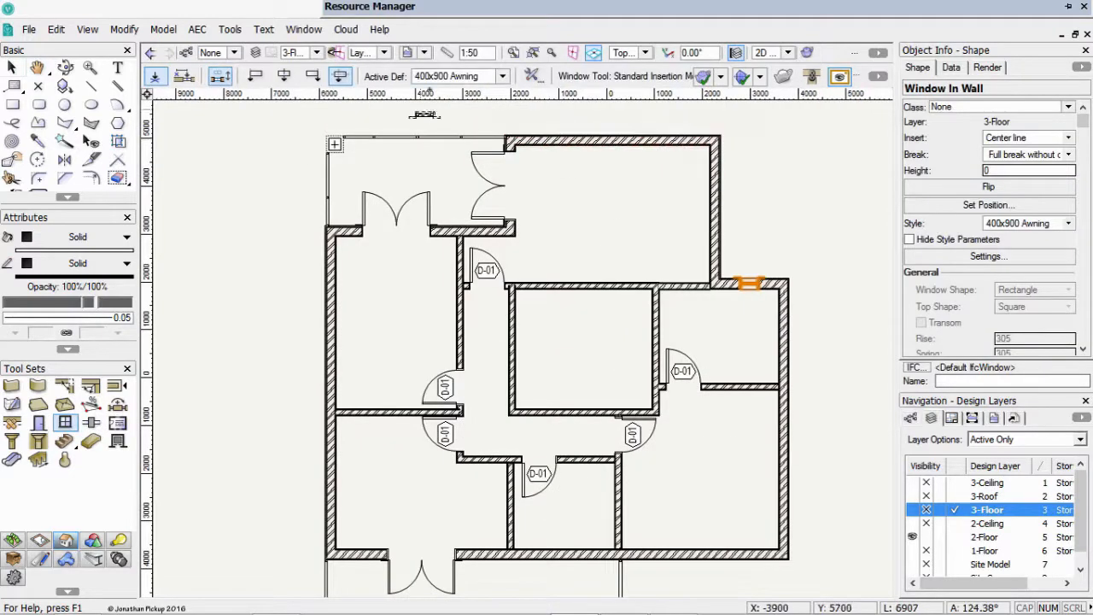
left_click(448, 77)
double_click(683, 143)
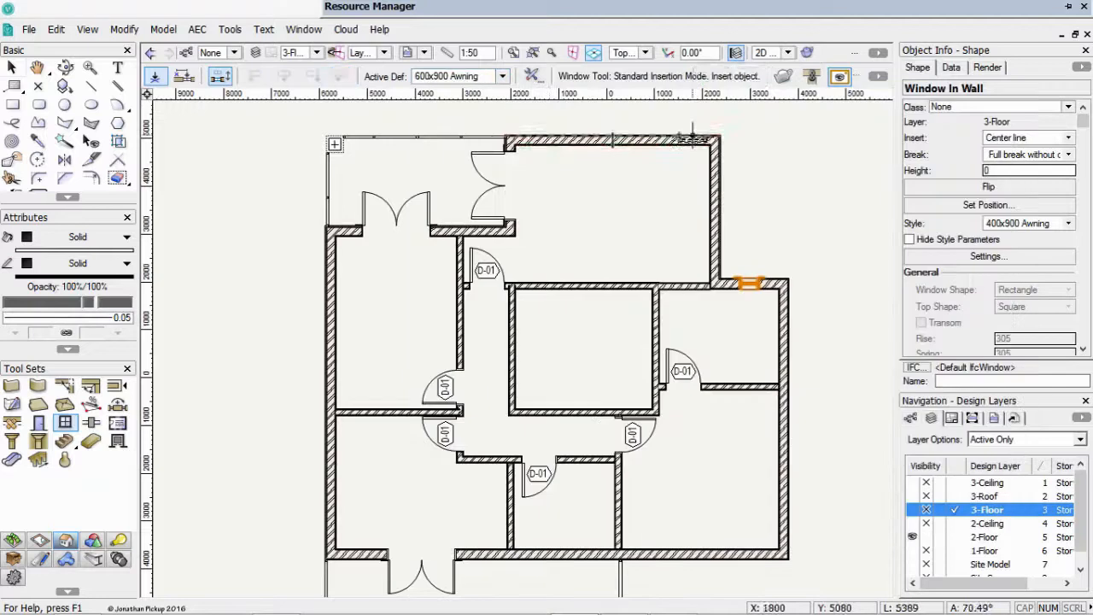
left_click(548, 139)
left_click(678, 139)
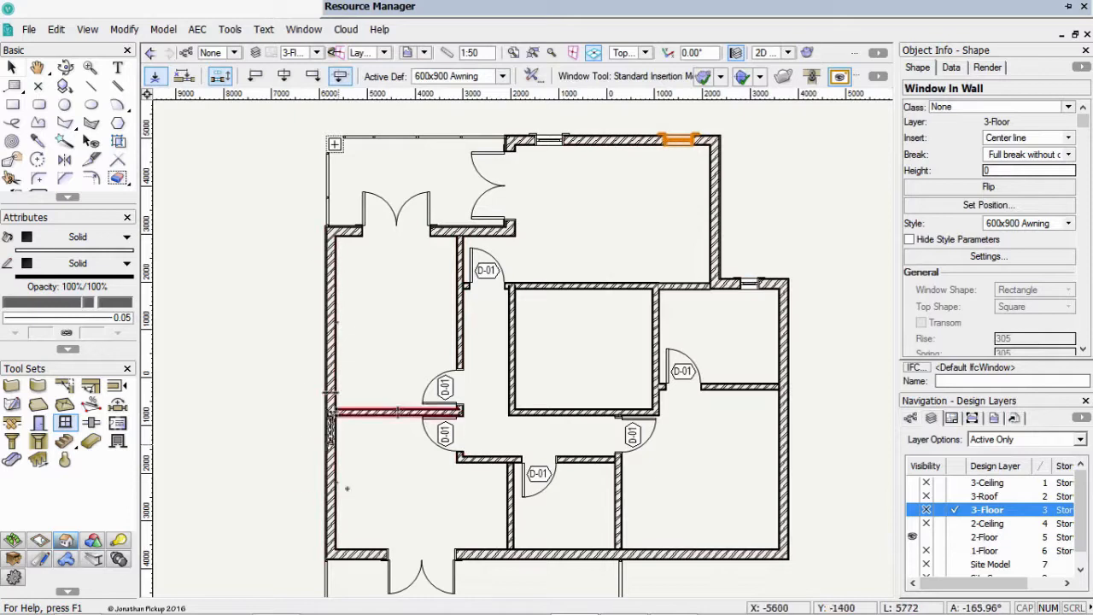
middle_click_drag(353, 507, 309, 273)
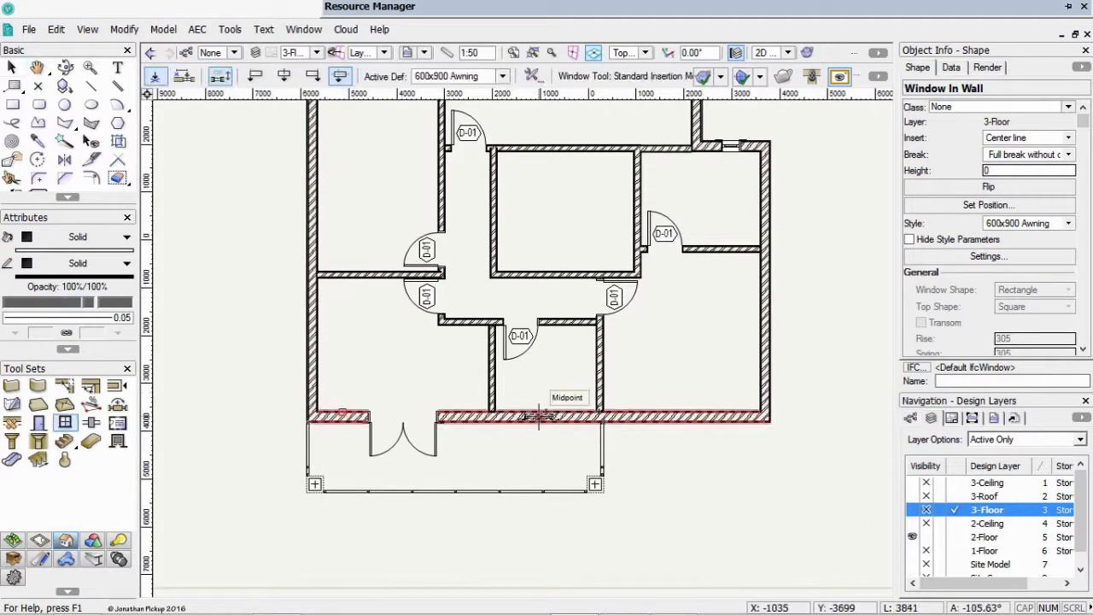
Insert 400x900 Awning windows in the lower exterior wall on both sides of the double balcony door
left_click(448, 76)
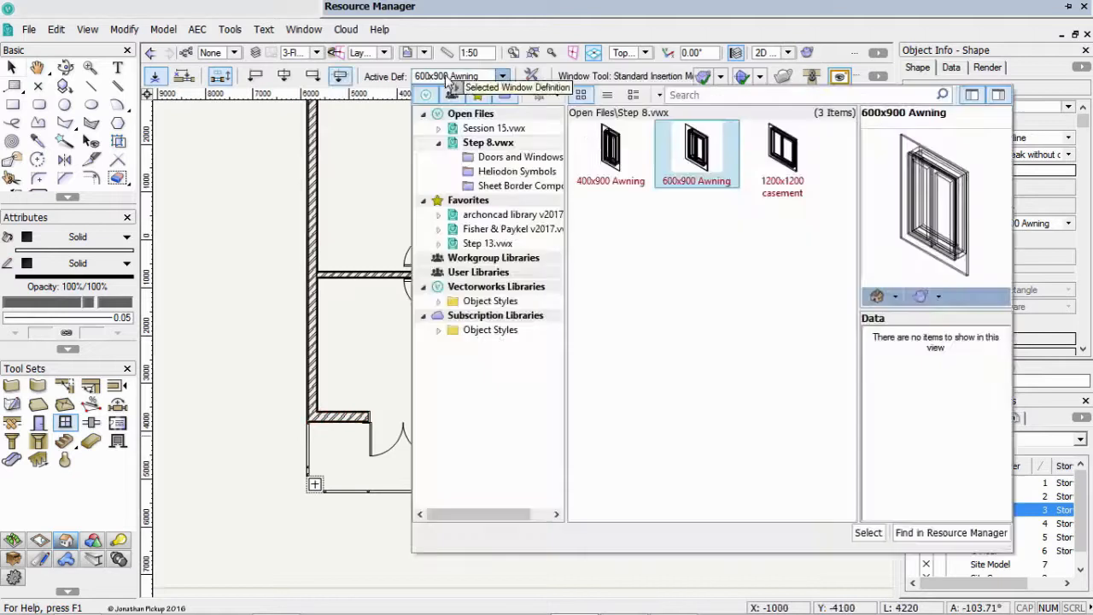
double_click(610, 154)
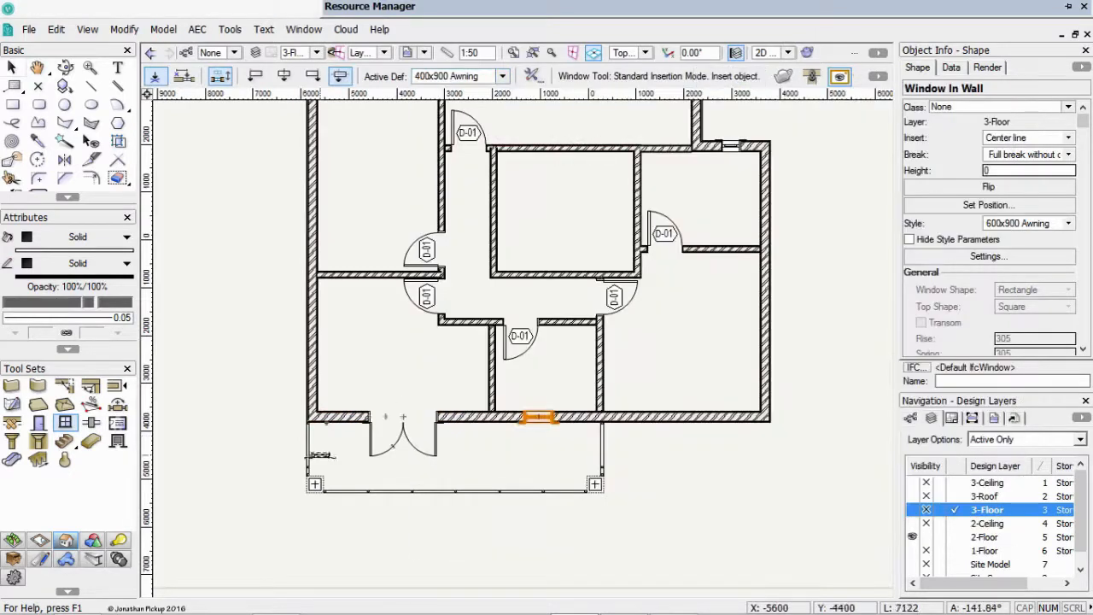
left_click(339, 420)
left_click(334, 443)
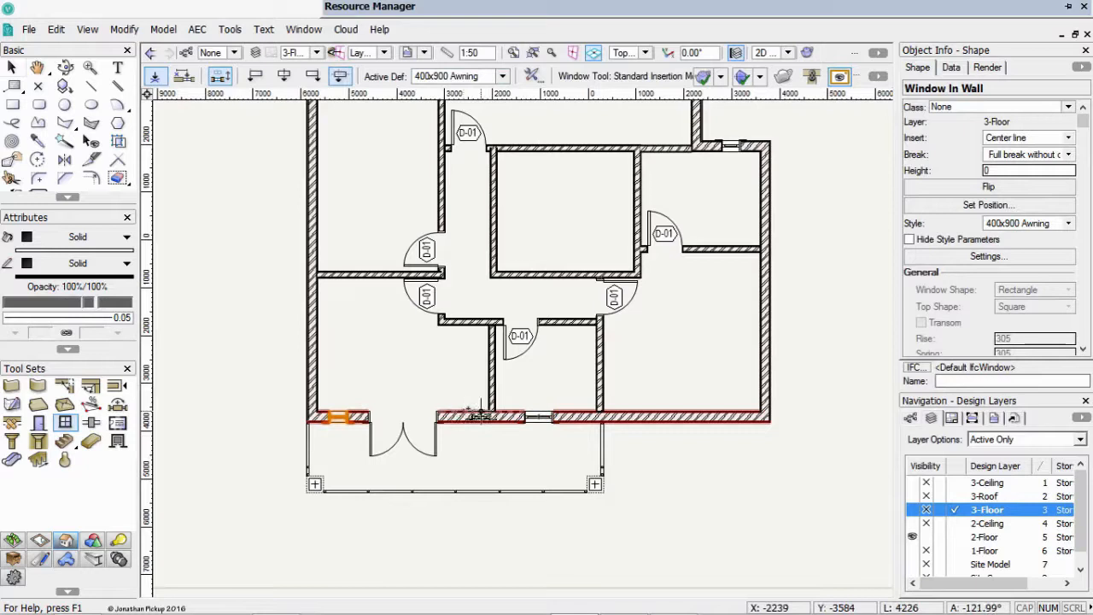
left_click(464, 412)
left_click(462, 453)
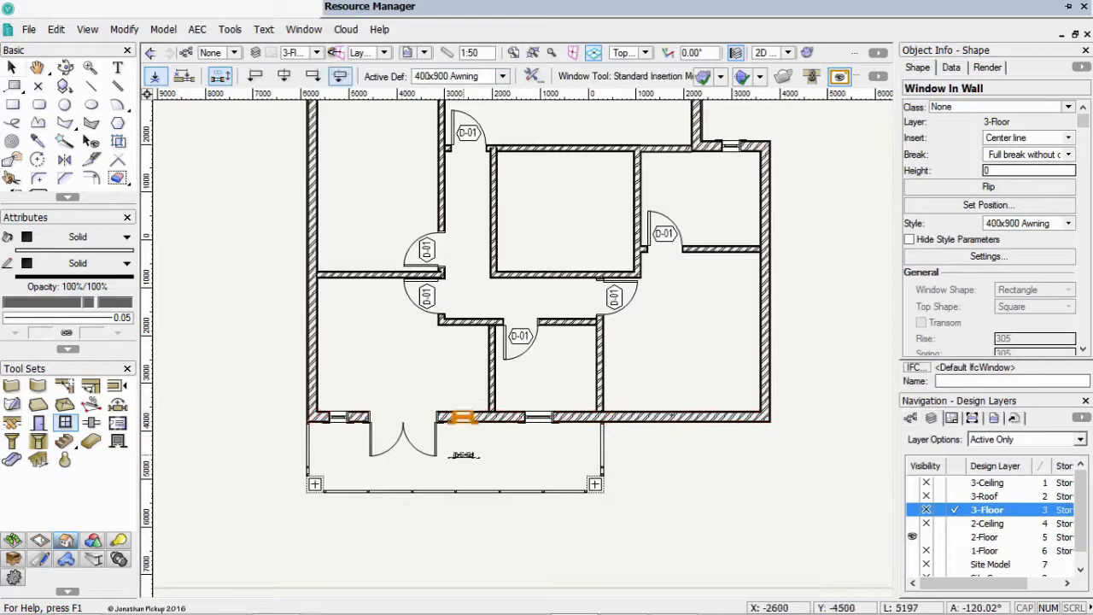
Insert two 400x900 Awning windows in the lower exterior wall of the large lower-right room
left_click(634, 422)
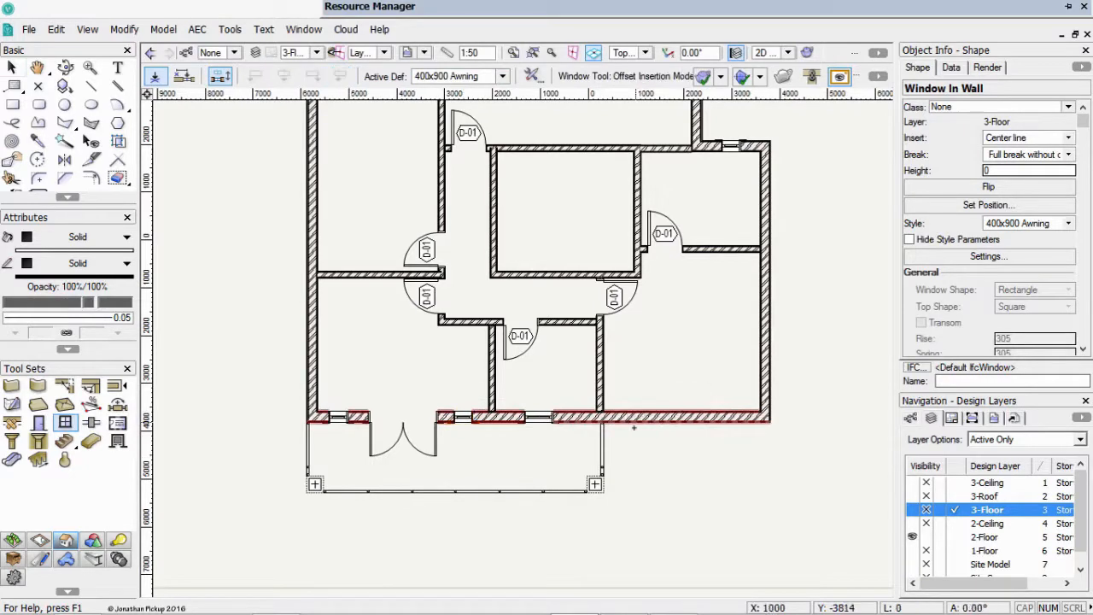
left_click(638, 437)
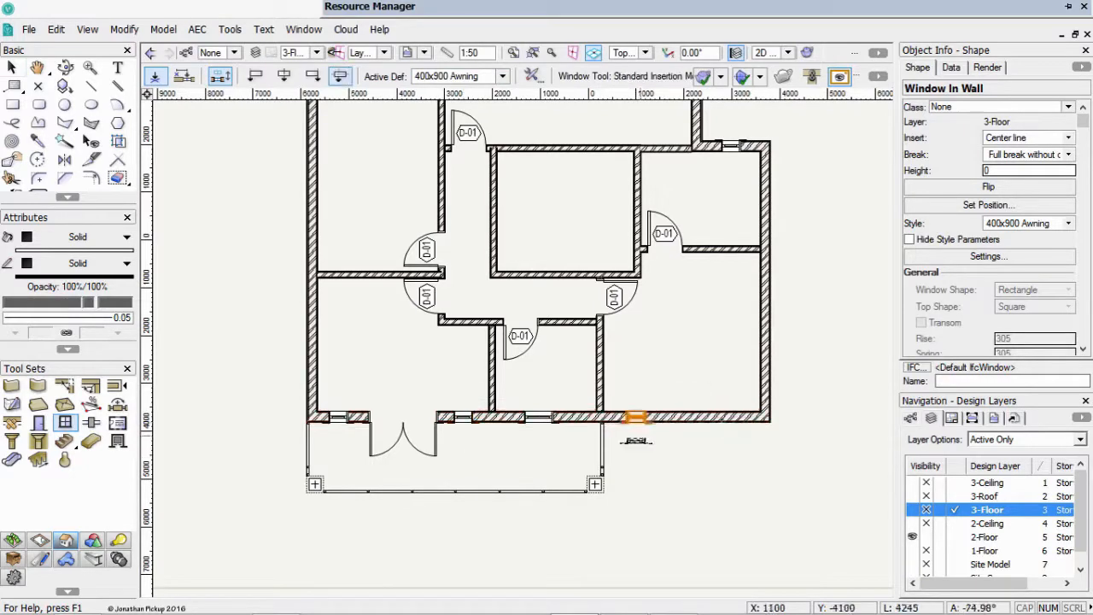
left_click(741, 419)
left_click(740, 449)
Show the floor in a right isometric view, clear the window selection and make the Door Ext Shutters class invisible
mouse_move(669, 324)
middle_mouse_down()
mouse_move(640, 492)
mouse_move(638, 478)
middle_mouse_up()
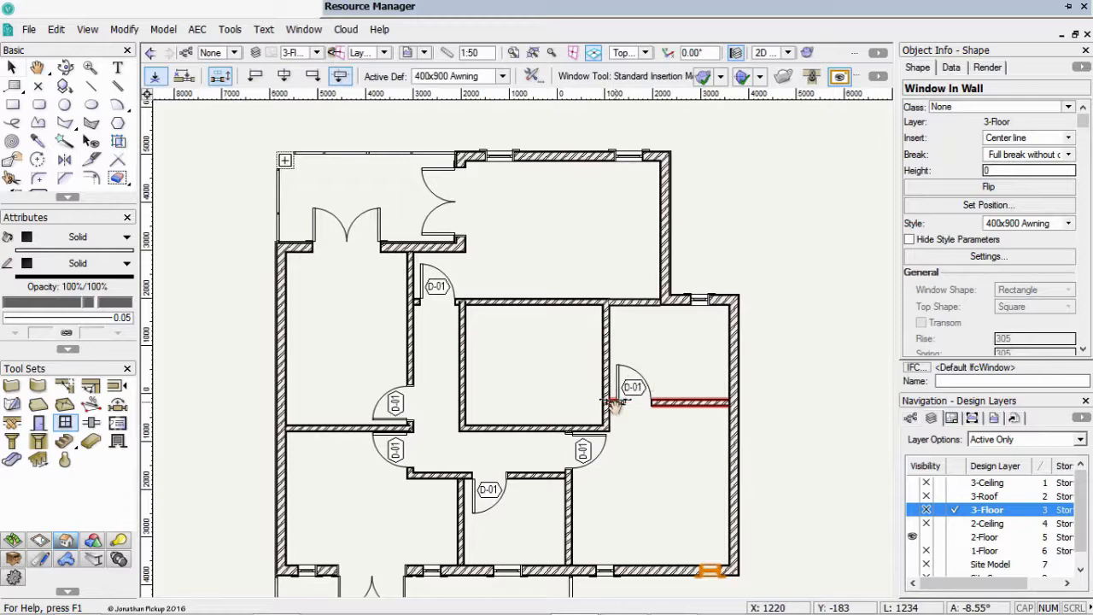
key("KP_3")
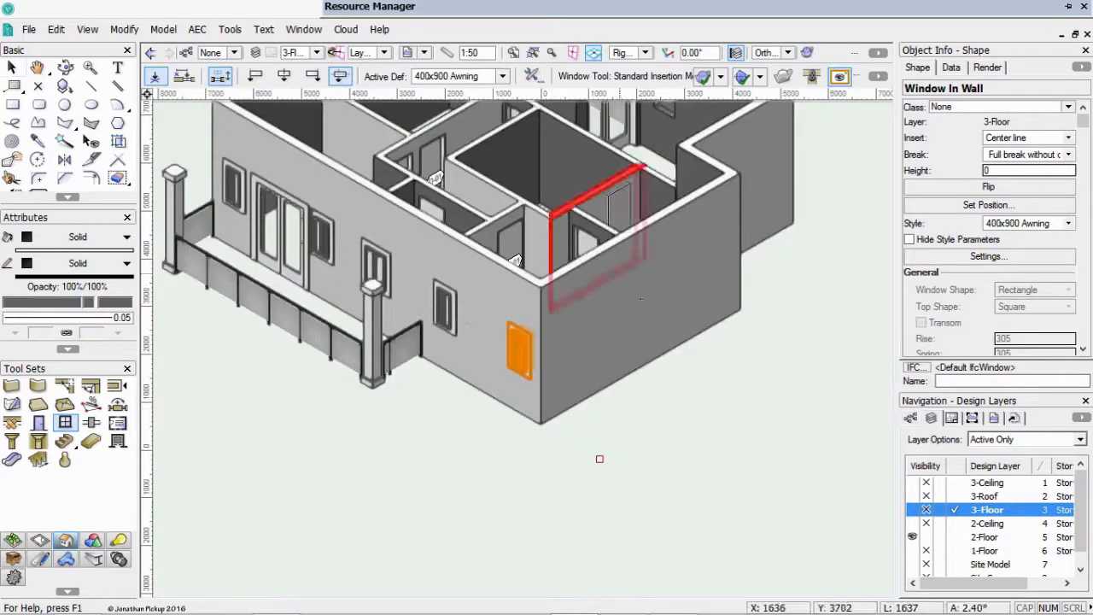
key("c")
scroll(377, 326, "up", 2)
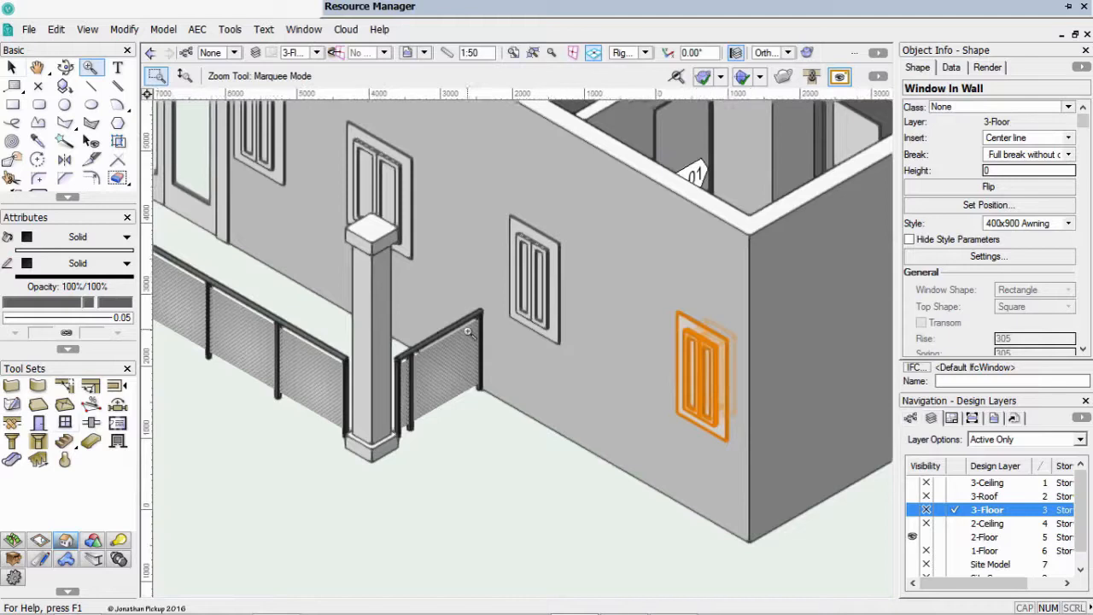
scroll(468, 331, "down", 1)
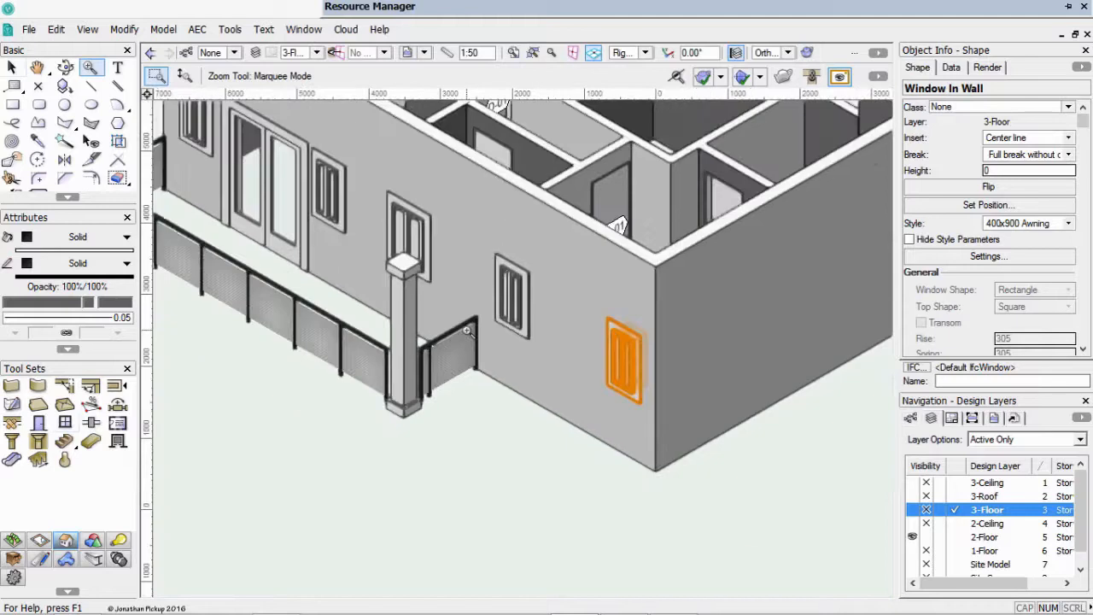
key("x")
left_click(535, 475)
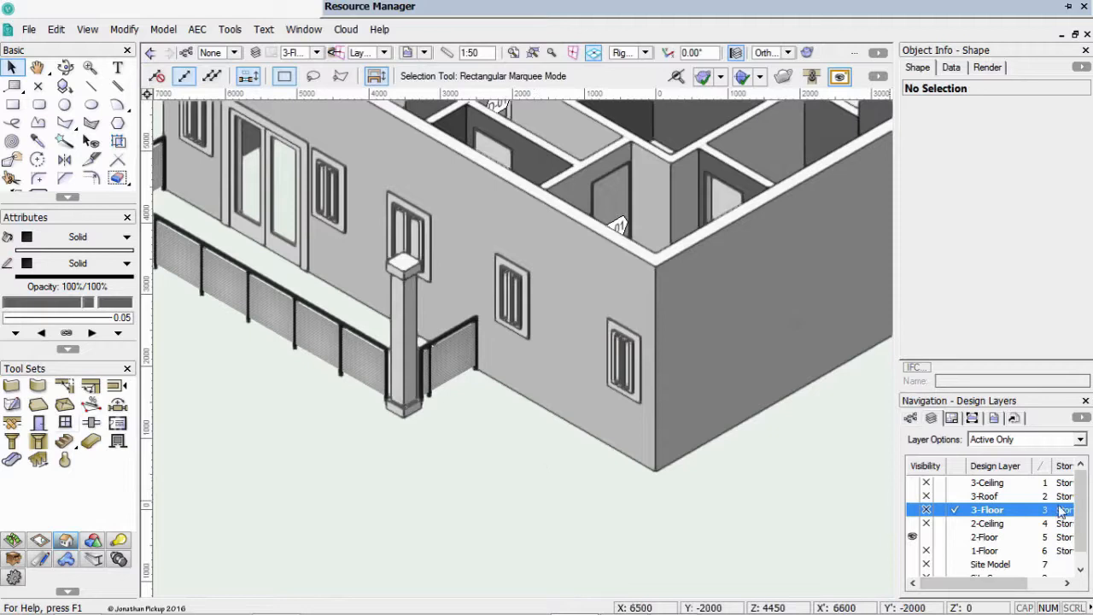
left_click(910, 418)
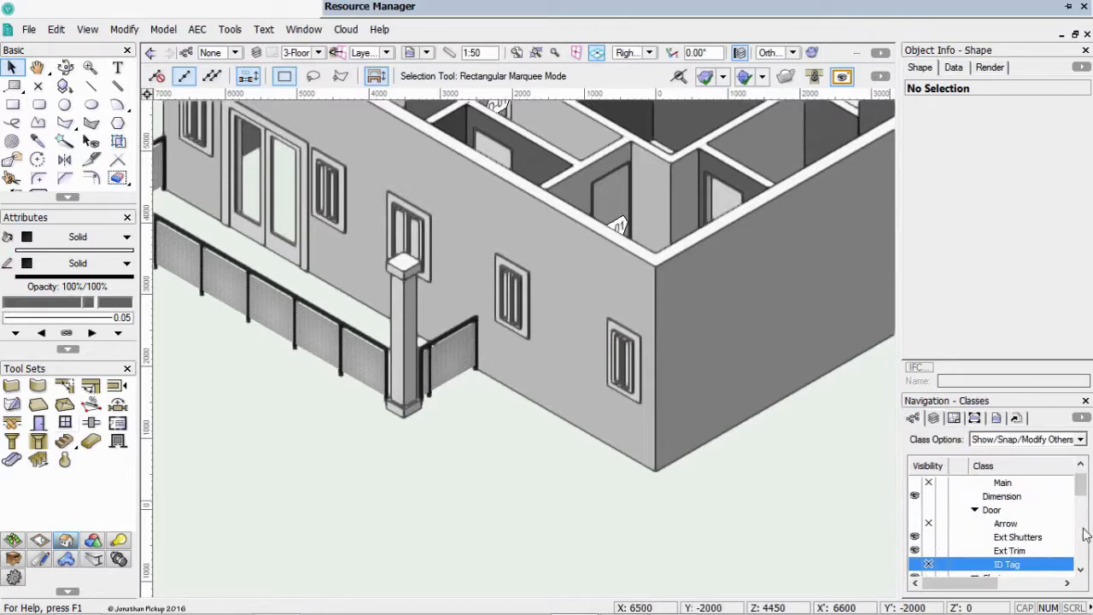
left_click(929, 537)
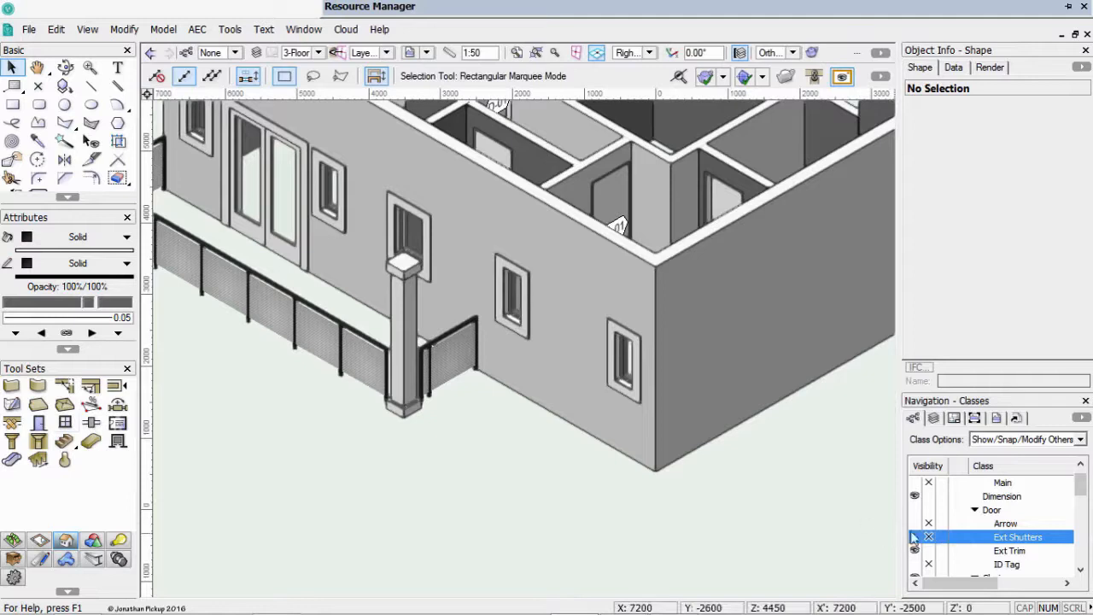
Turn the Door Arrow and ID Tag classes visible and back to invisible to compare their effect on the model
left_click(916, 525)
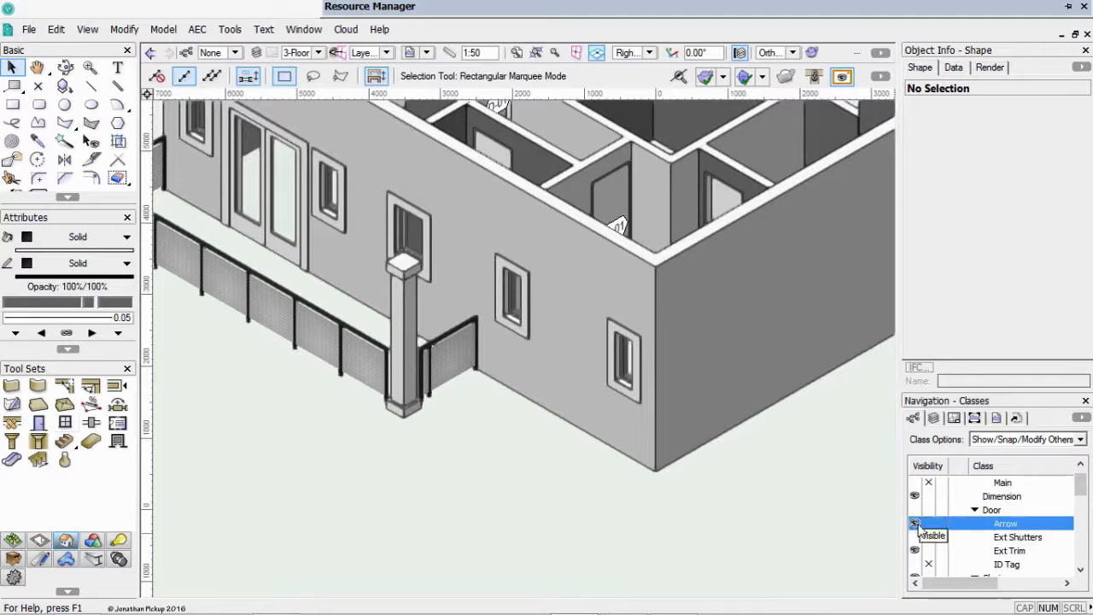
left_click(915, 565)
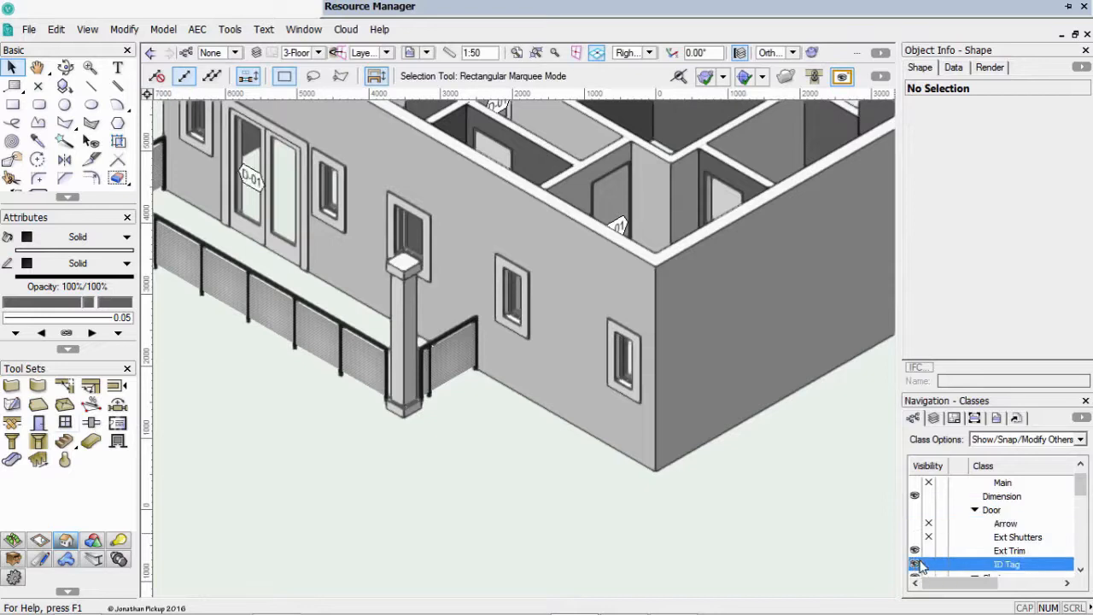
left_click(928, 565)
scroll(611, 325, "down", 4)
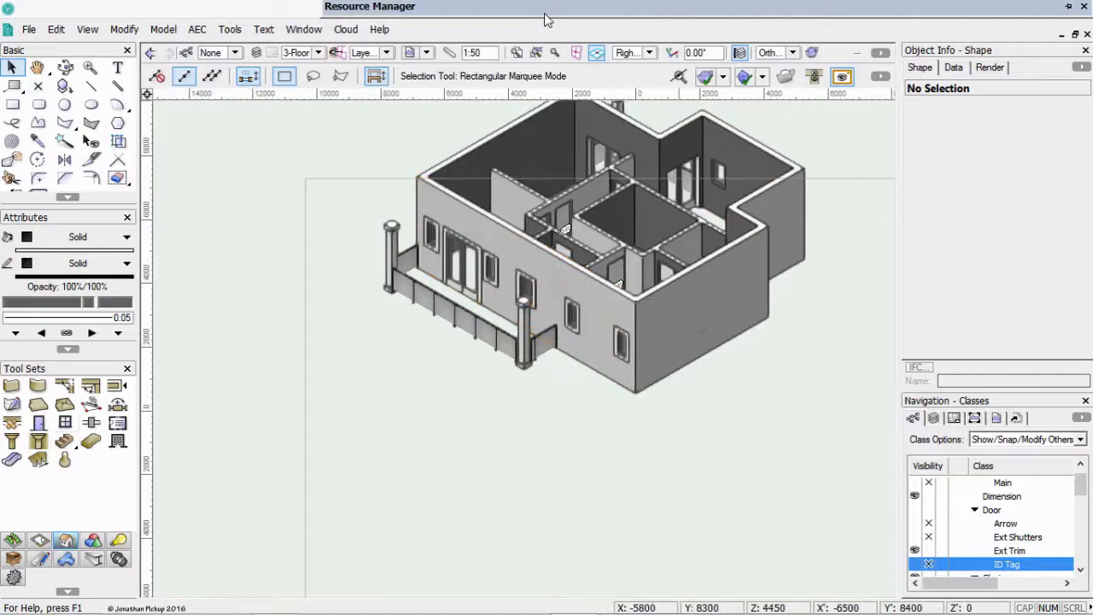
Open the 400x900 Awning window style for editing and review its ID Tag settings
mouse_move(544, 8)
right_click(620, 81)
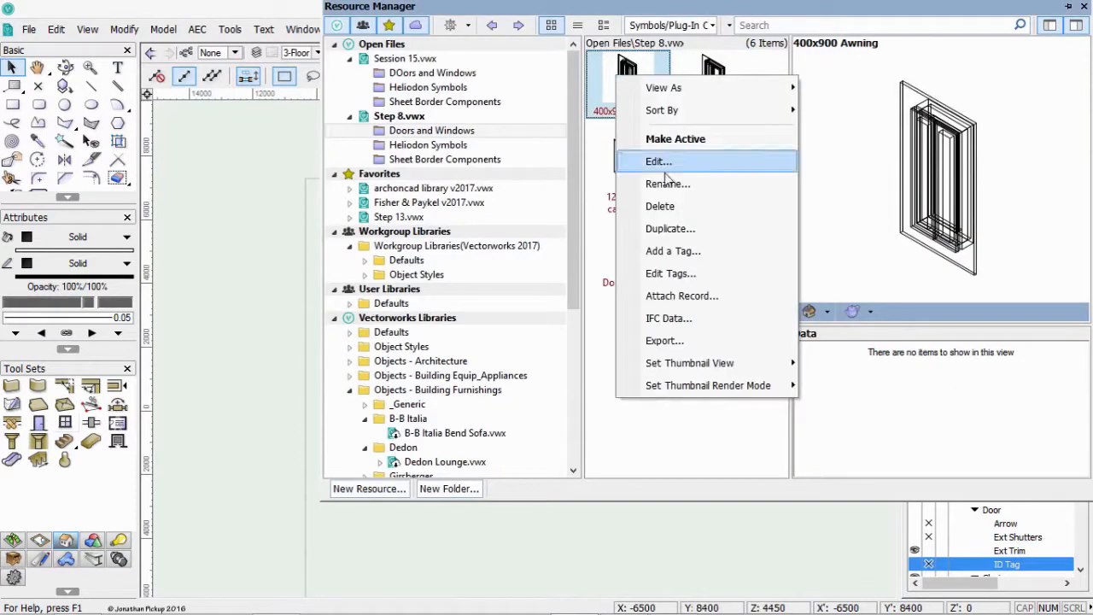
left_click(667, 167)
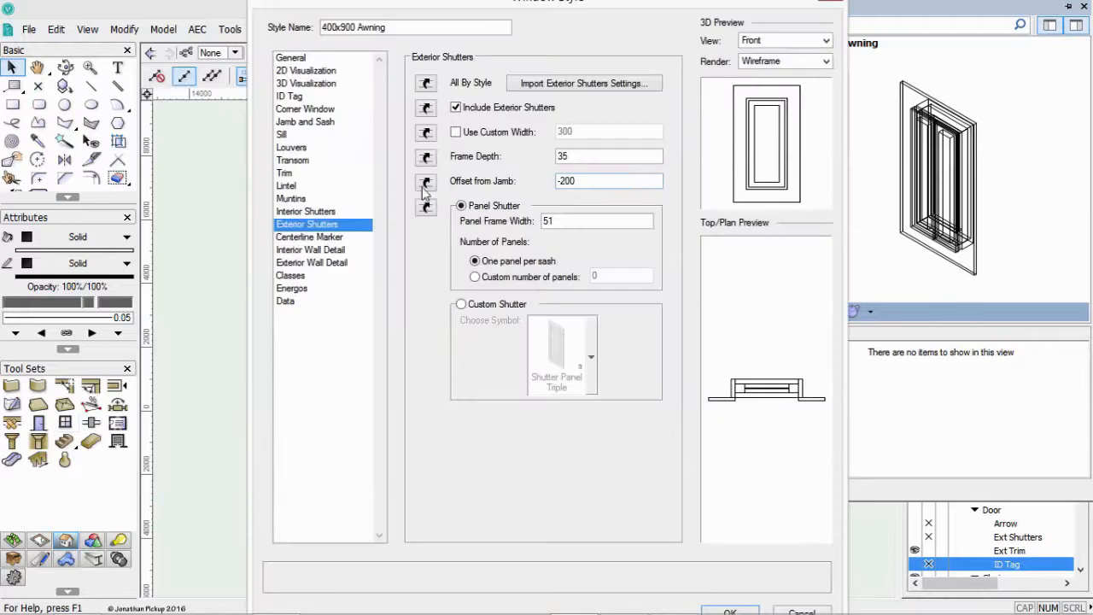
left_click(290, 97)
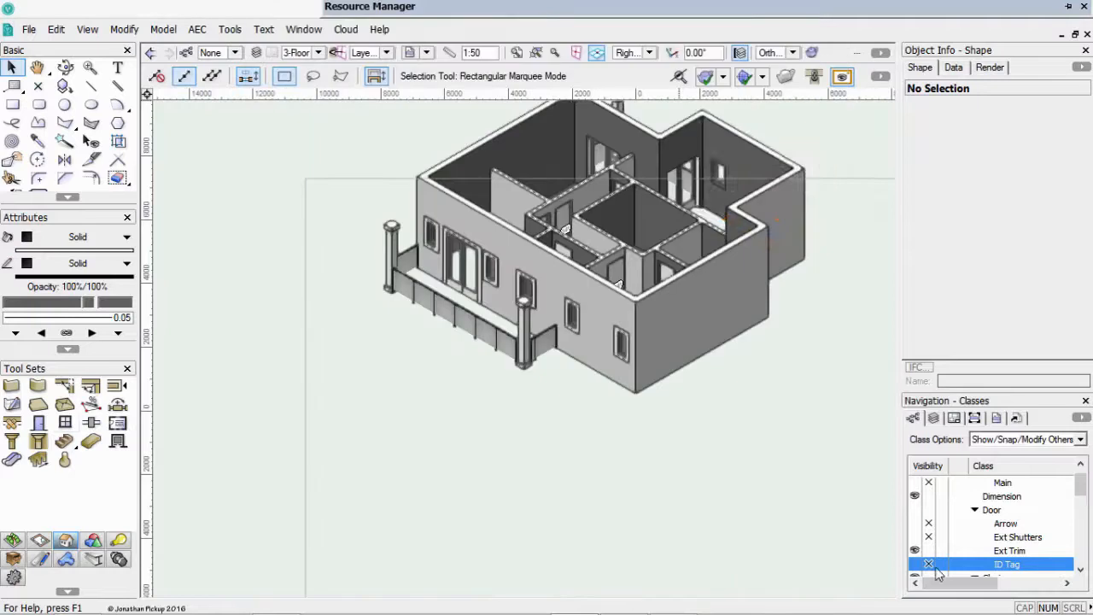
Make the Door ID Tag class visible and check the door tags in the model
left_click(915, 564)
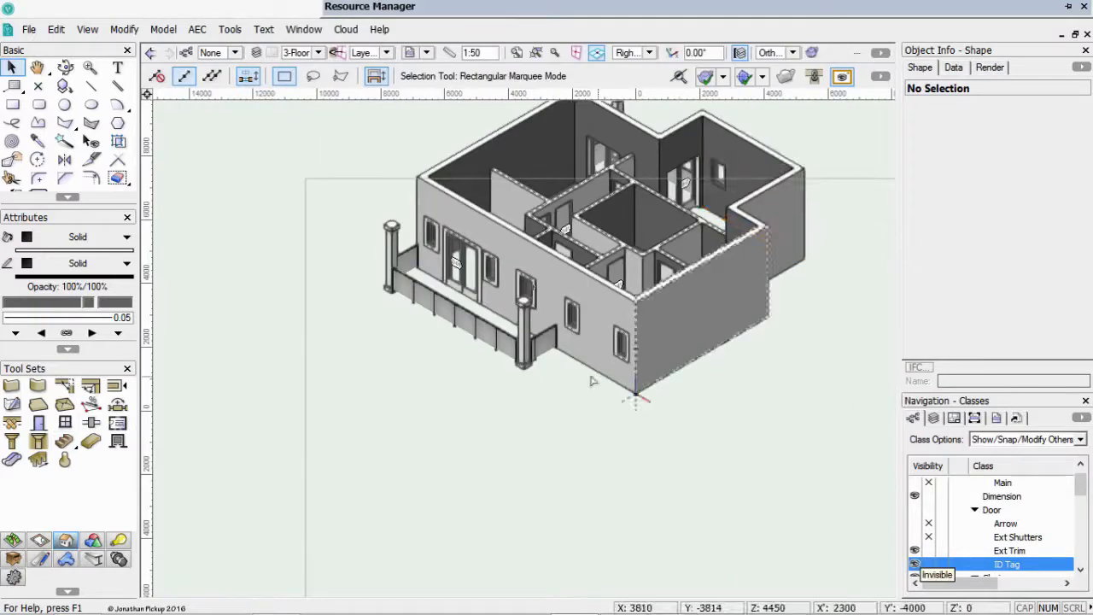
scroll(589, 375, "up", 4)
scroll(585, 366, "down", 4)
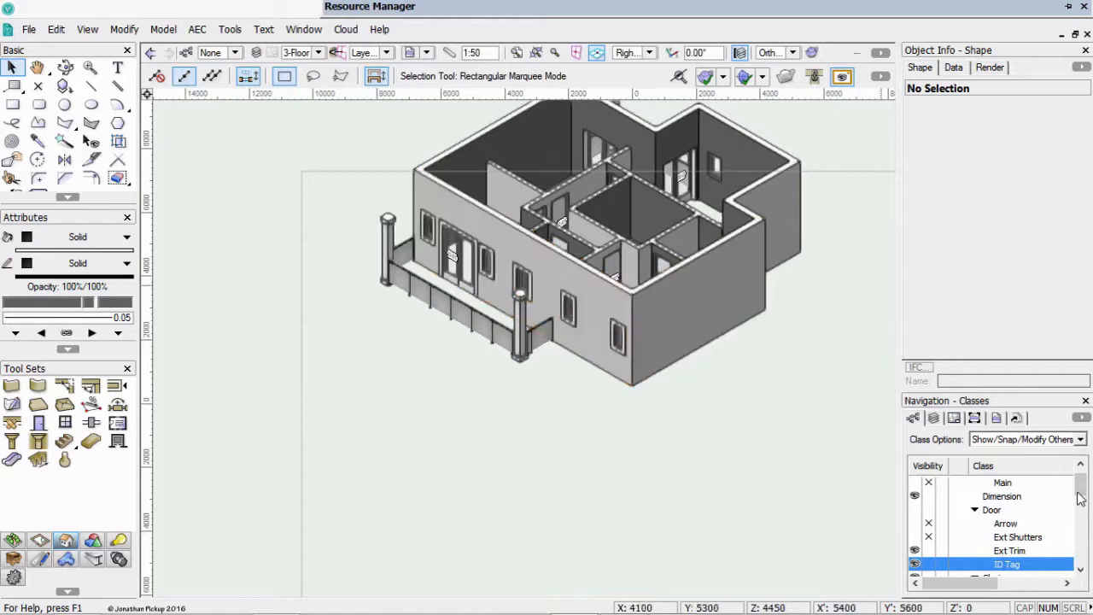
left_click_drag(1080, 490, 1087, 451)
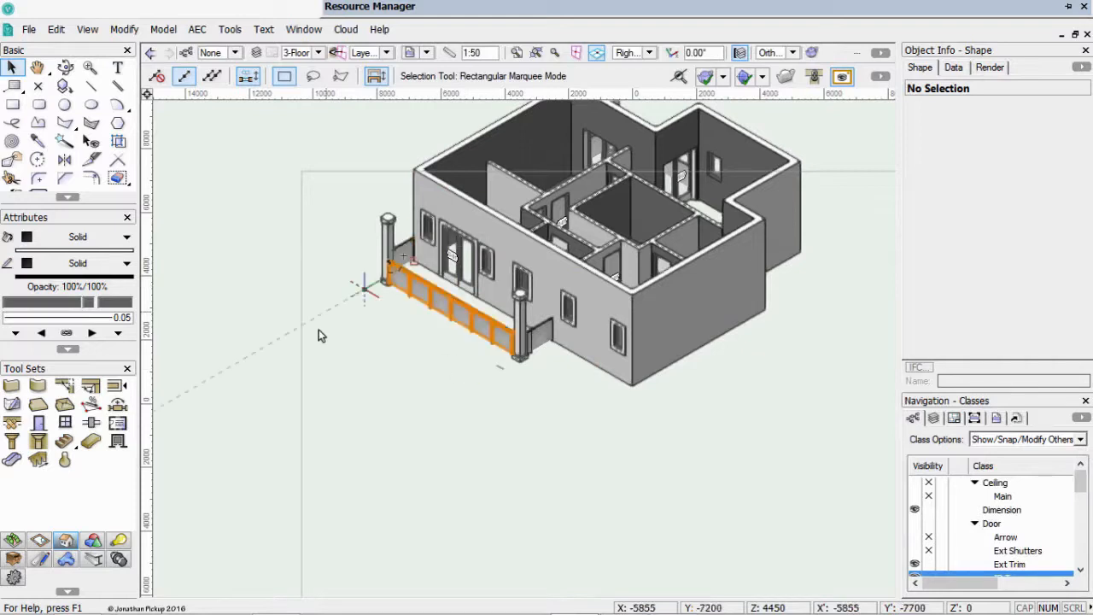
Return to the Top/Plan view and create a new design layer named Window and Doors Elevations
key("F5")
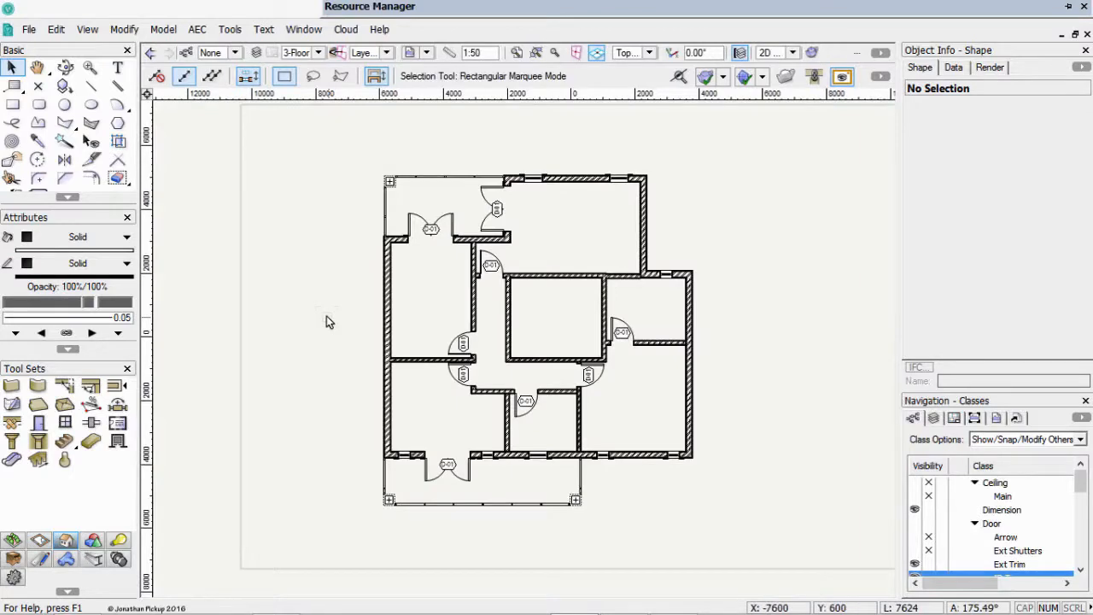
left_click(314, 53)
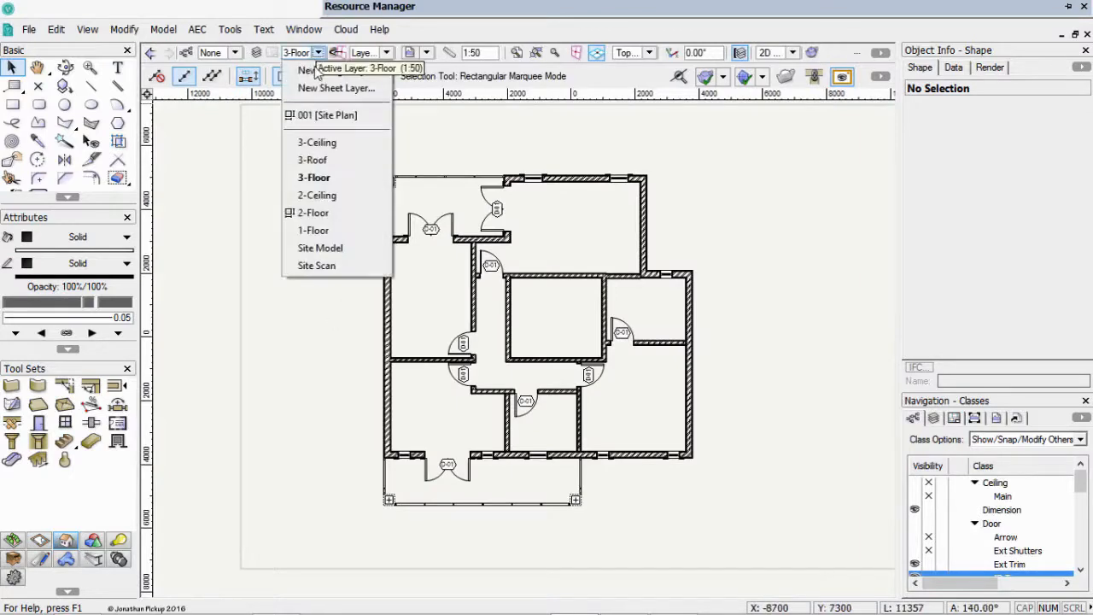
left_click(307, 68)
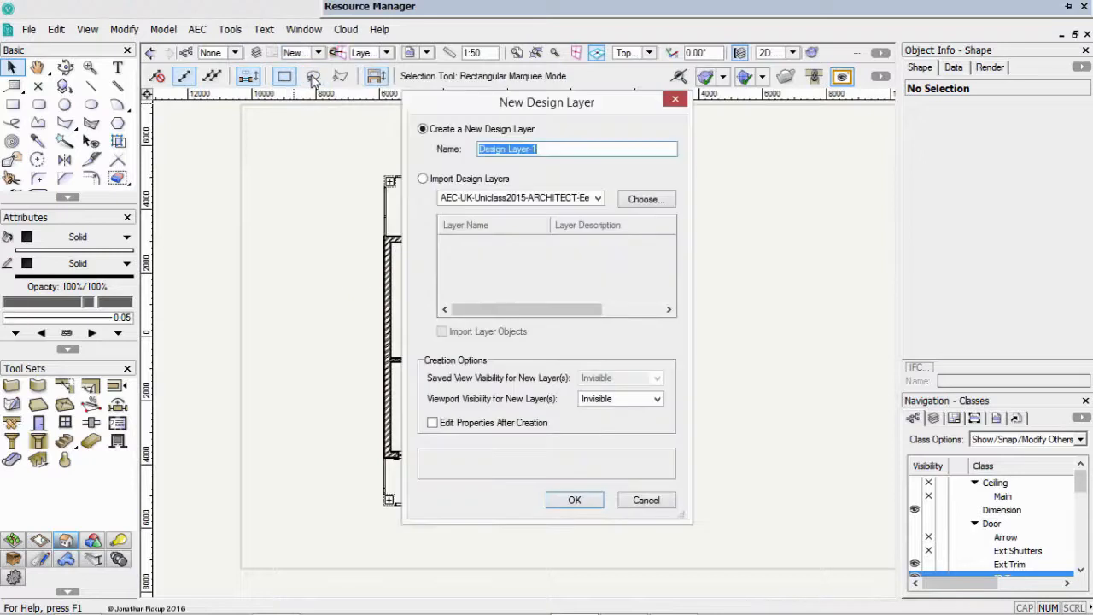
type("W")
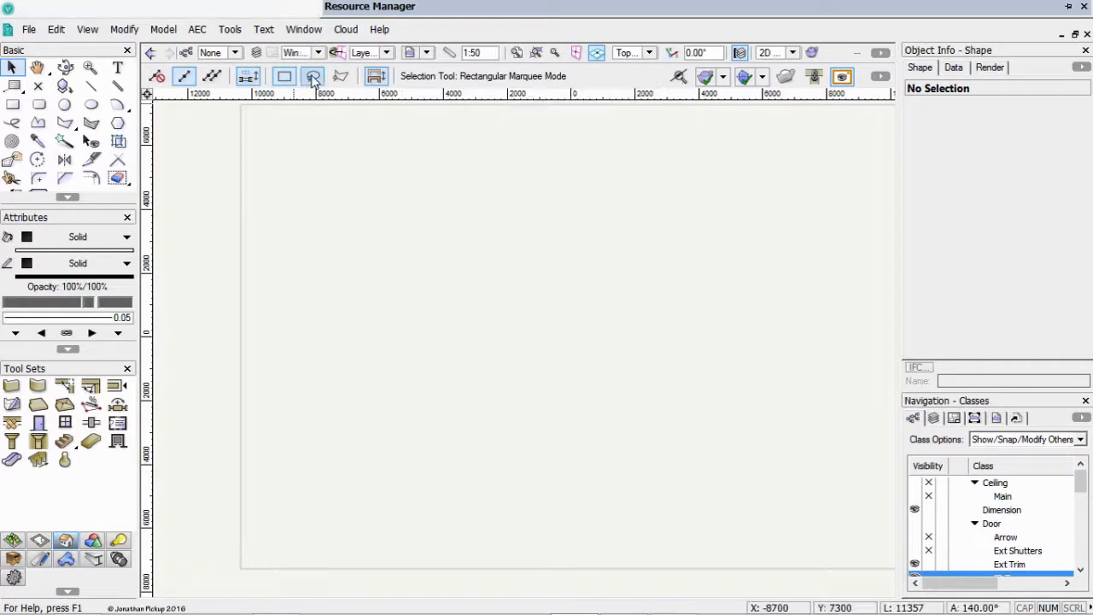
Draw a horizontal 400mm Footing wall about 20 m long across the upper part of the empty layer
left_click(11, 385)
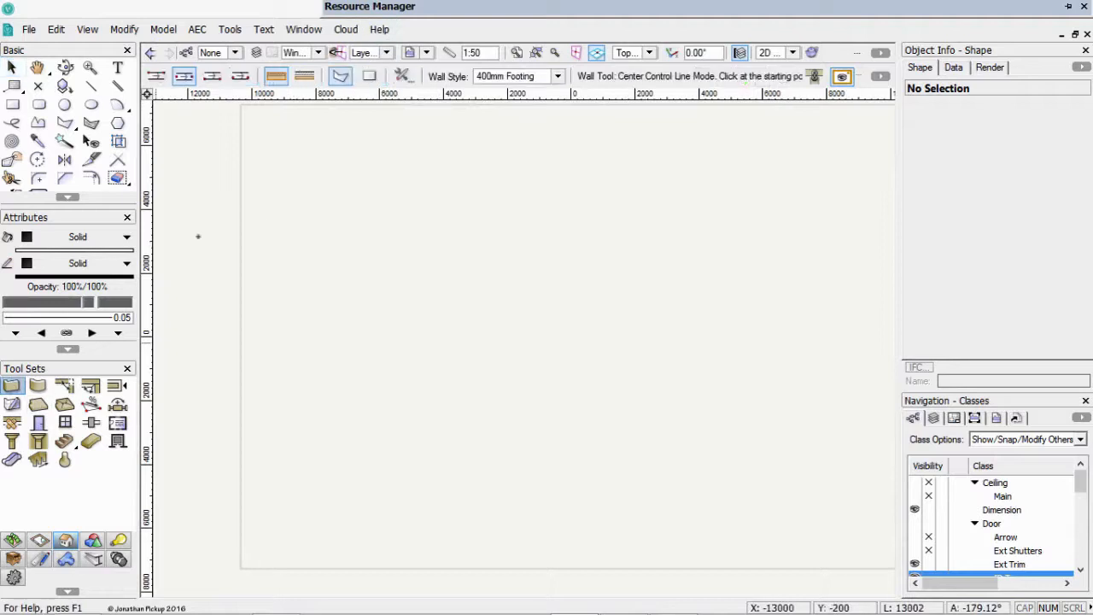
left_click(214, 164)
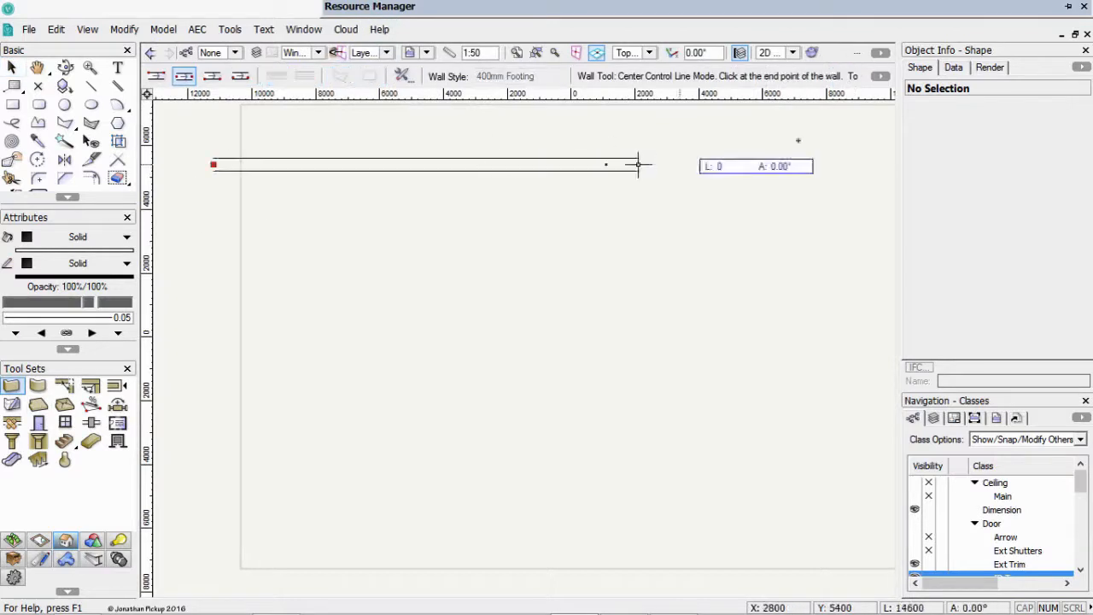
left_click(858, 164)
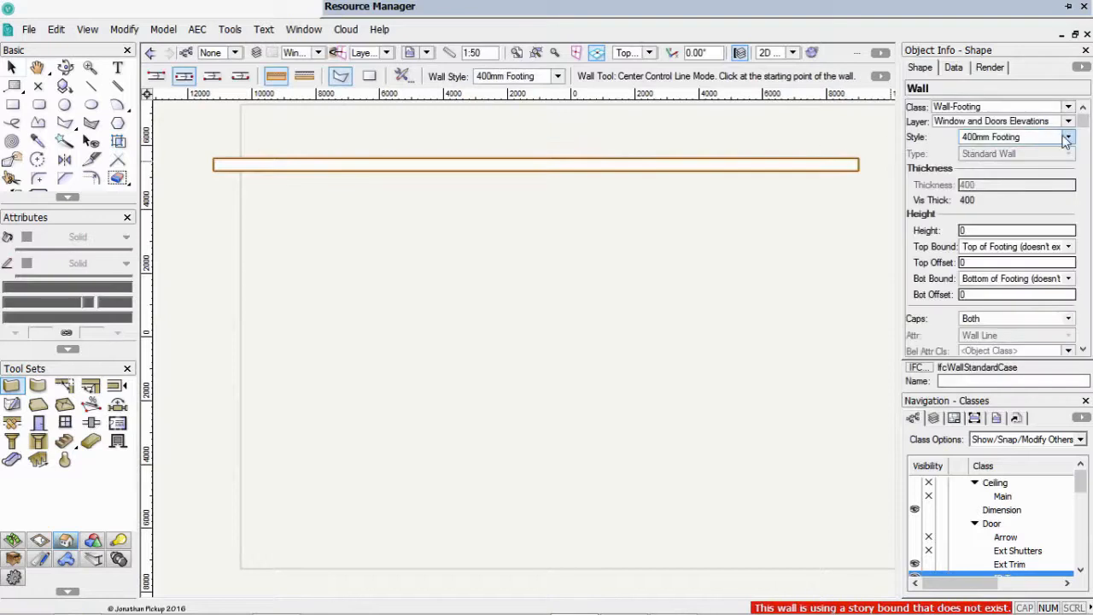
Replace the new wall's style with 120 Internal Block, aligned by the wall center lines
left_click(1052, 139)
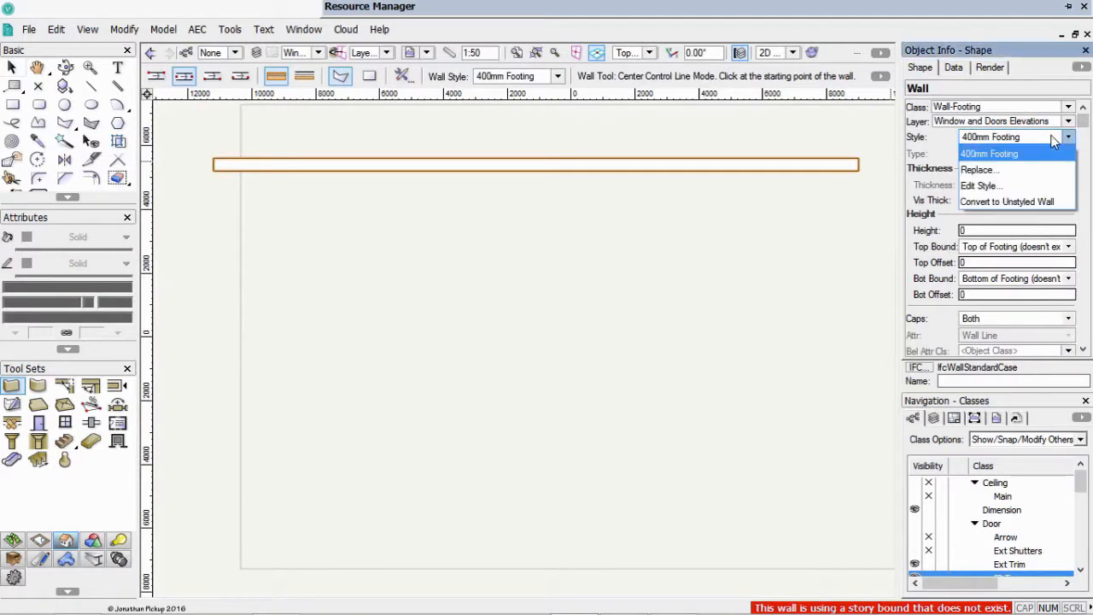
left_click(1018, 166)
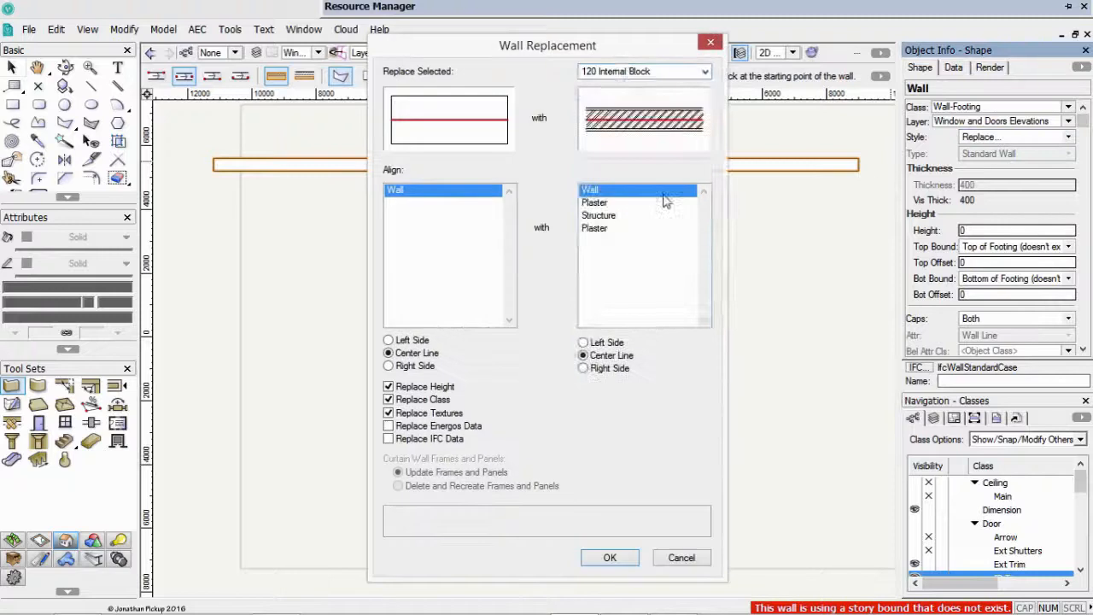
left_click(628, 73)
left_click(610, 89)
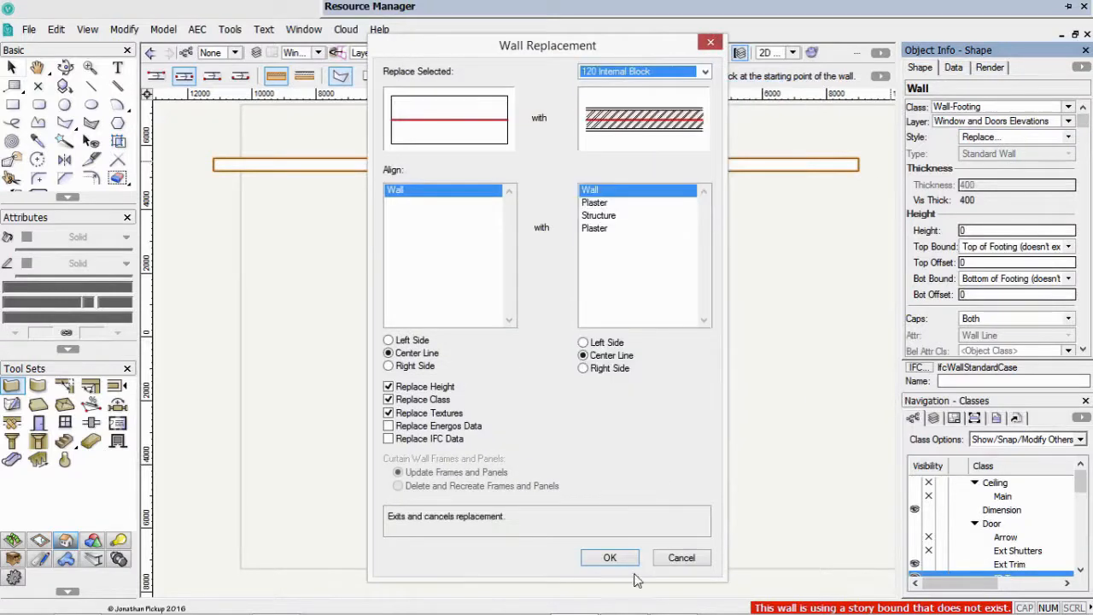
left_click(610, 557)
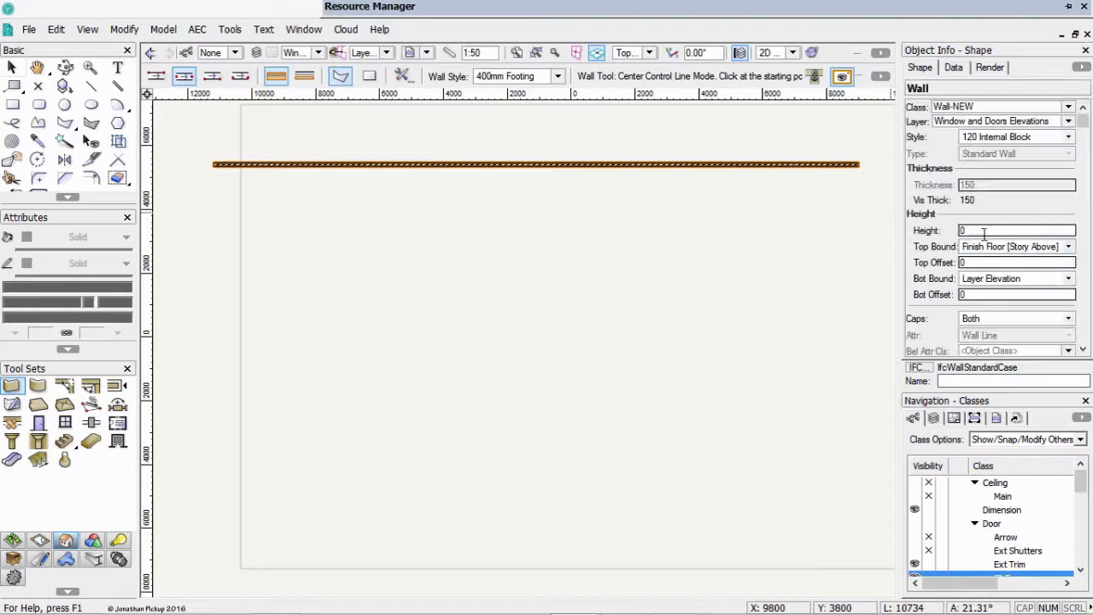
left_click(1000, 231)
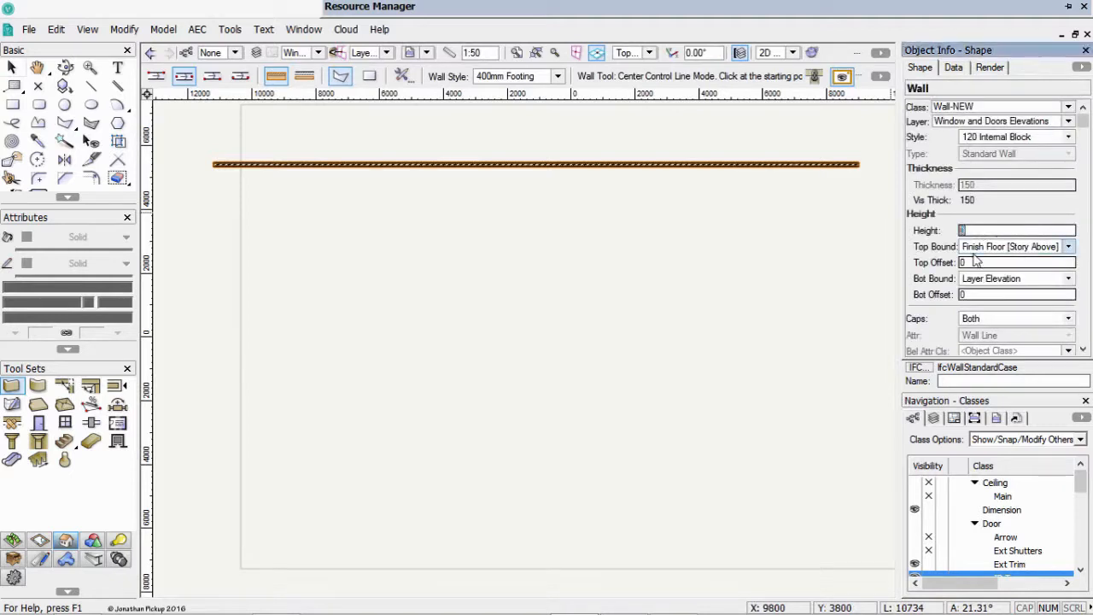
type("x")
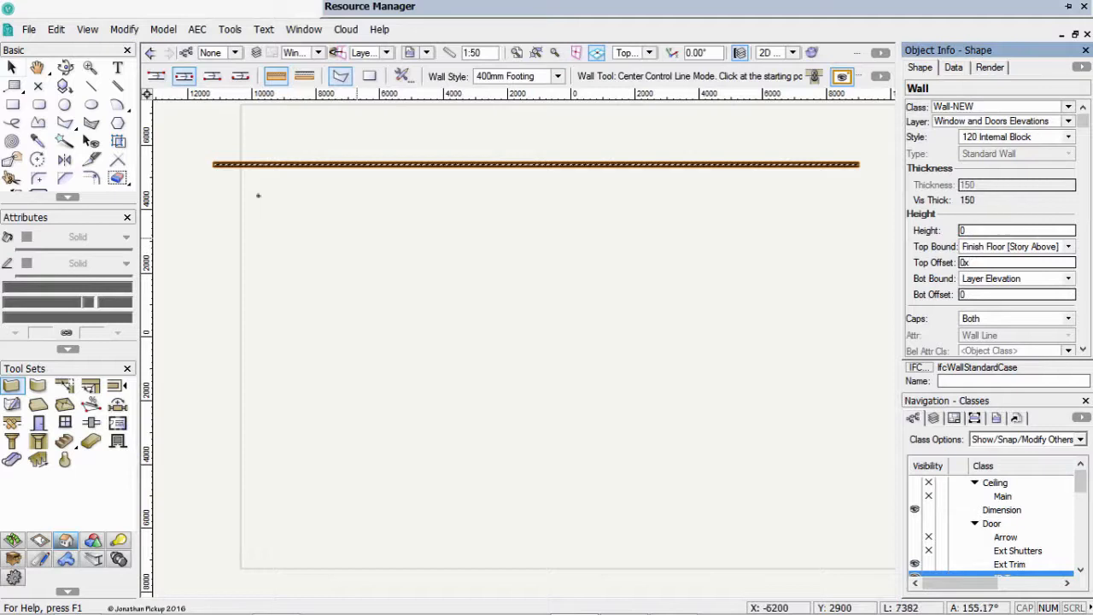
scroll(221, 164, "up", 2)
left_click(255, 126)
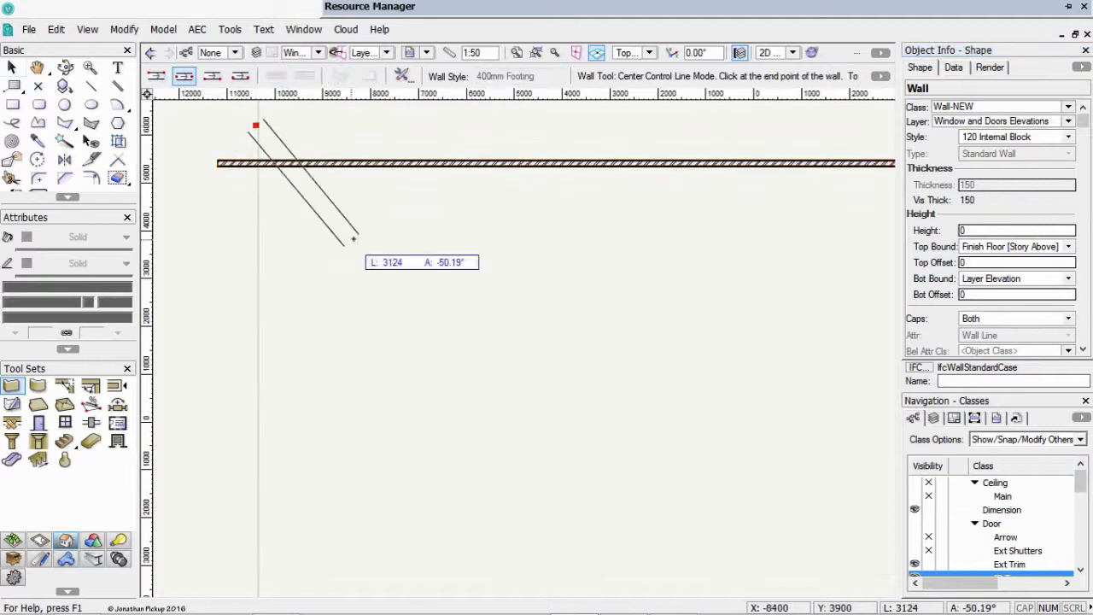
key("Escape")
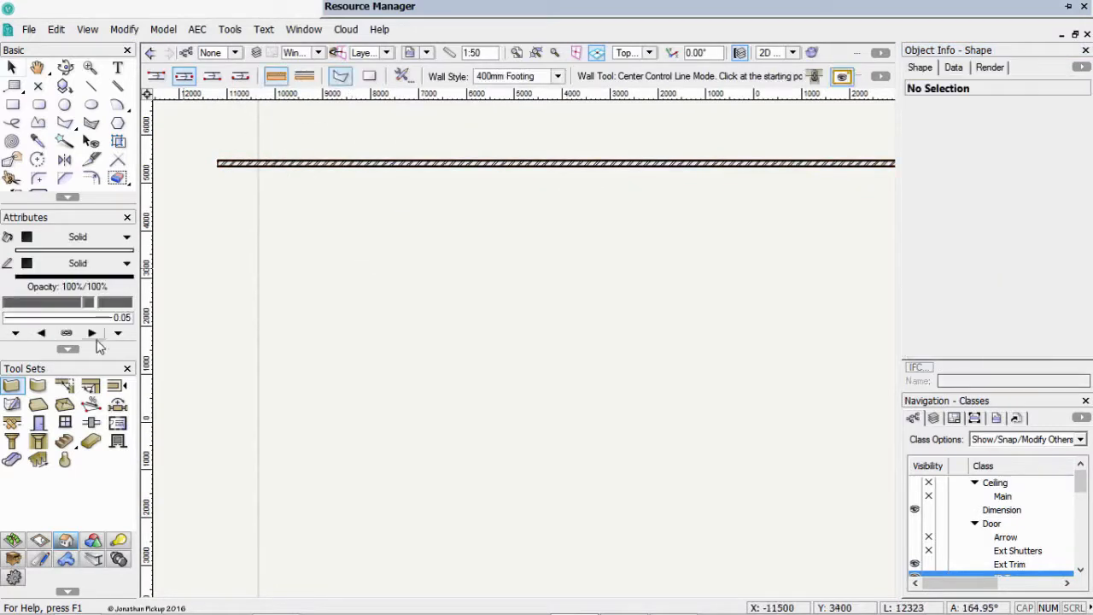
Insert a Door Type 1 door about 0.9 m from the wall's left end, opening to the lower side in plan
left_click(38, 422)
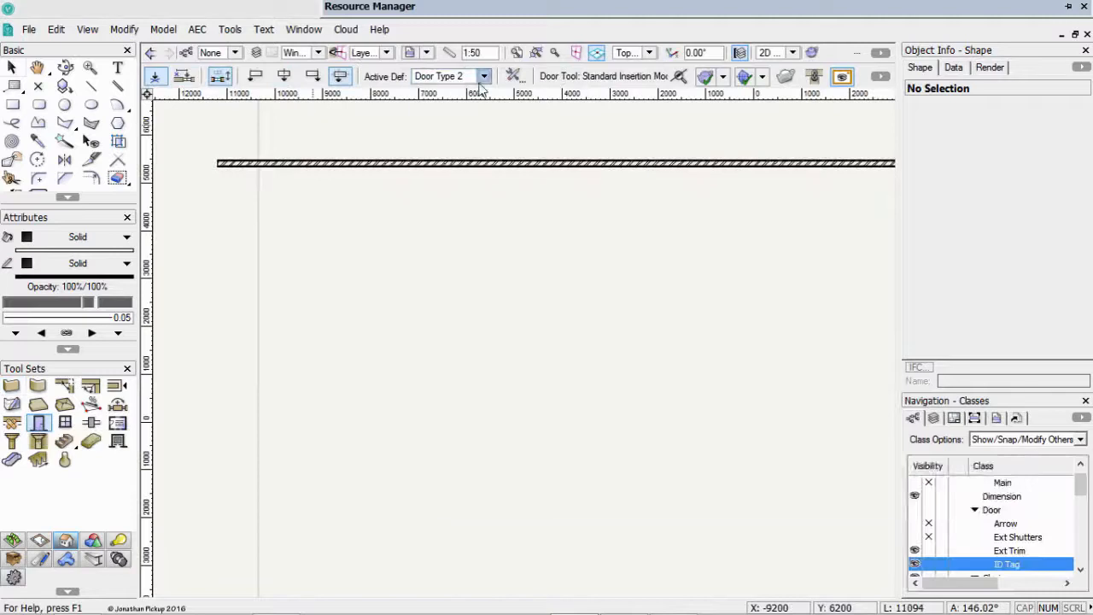
left_click(483, 76)
double_click(611, 149)
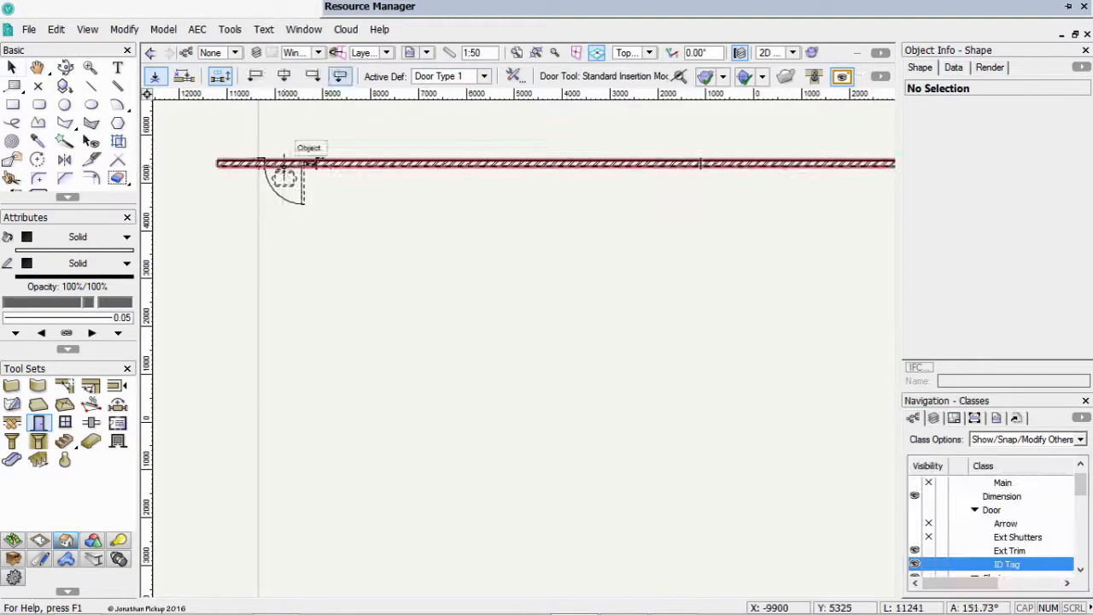
left_click(263, 162)
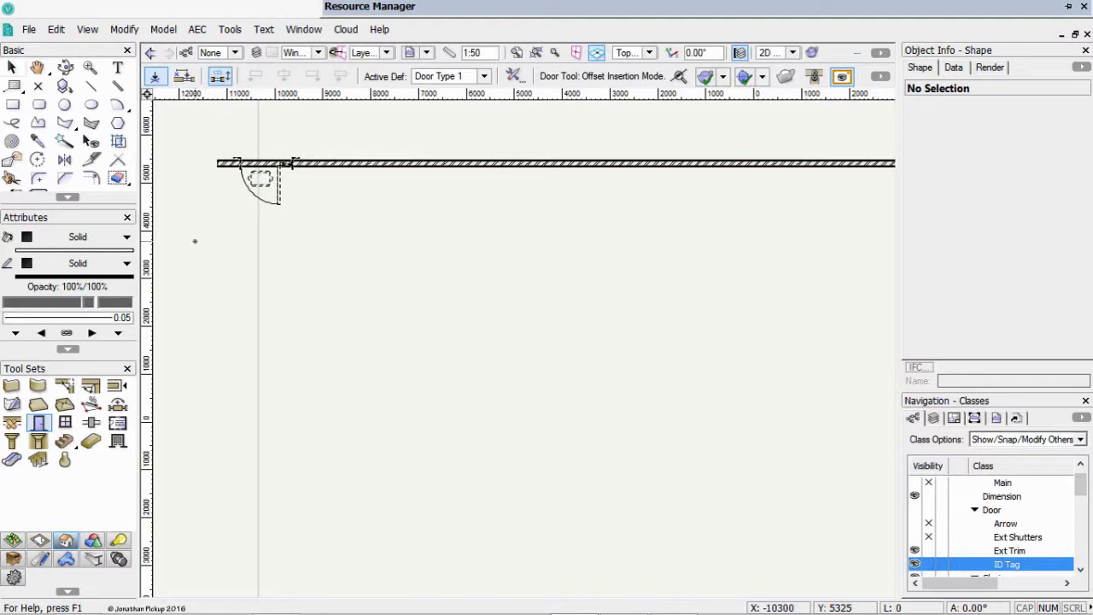
left_click(188, 237)
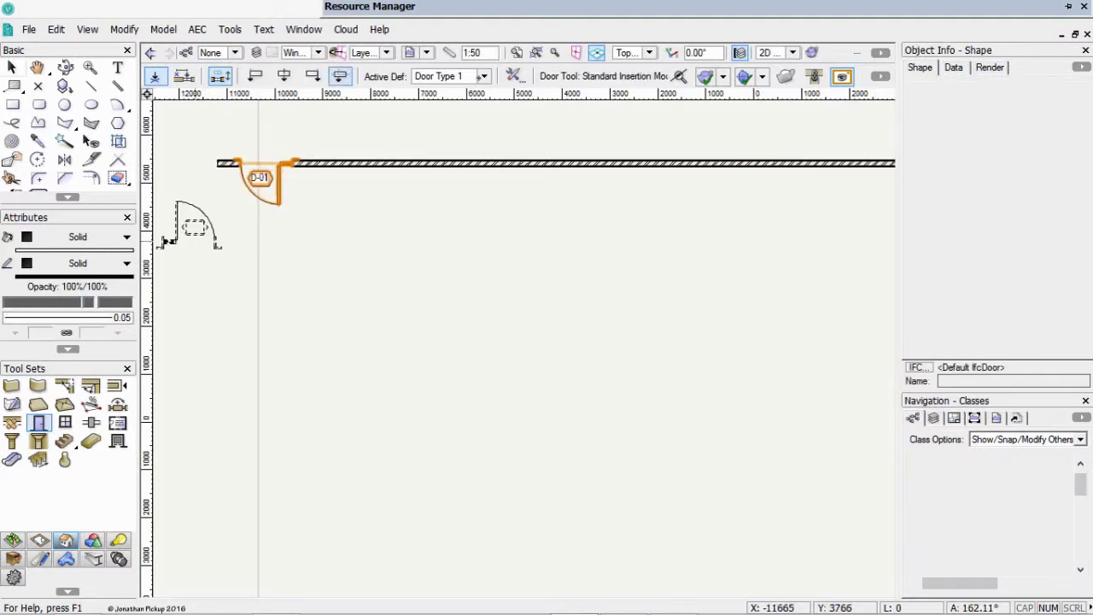
Insert a Door Type 2 door in the wall about 2.3 m right of the first door, with the same swing side
left_click(478, 76)
double_click(692, 144)
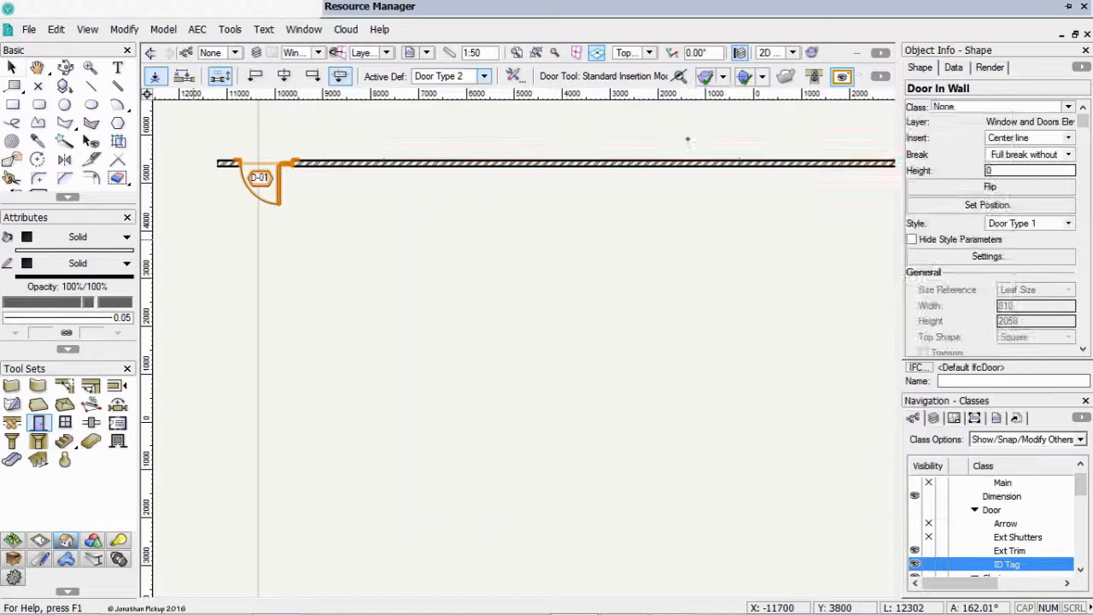
left_click(370, 164)
left_click(292, 227)
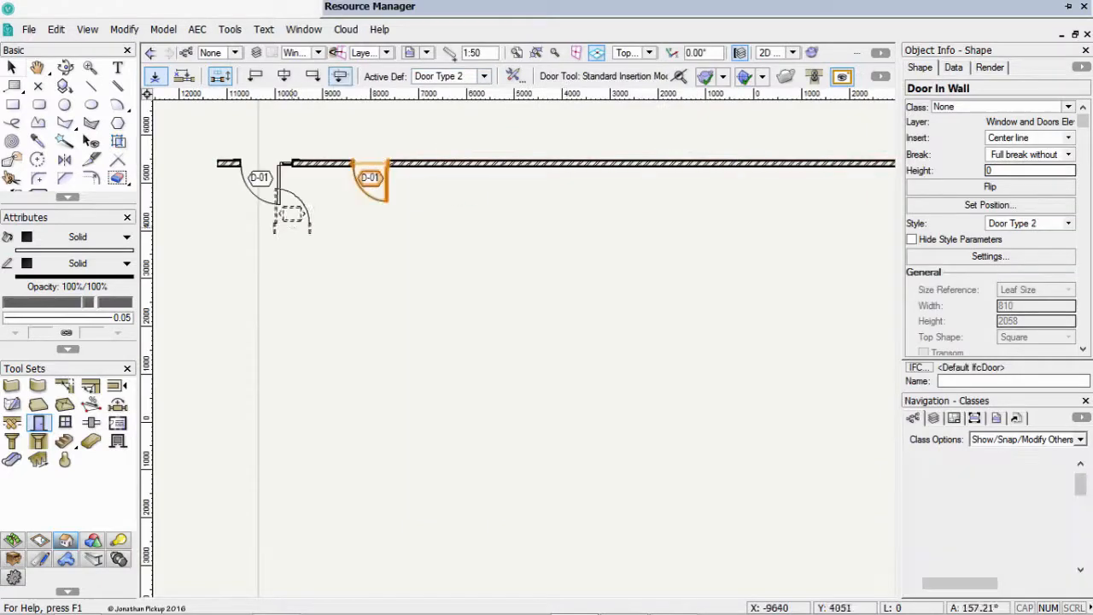
Insert a Door Type 3 double door about 2.5 m right of the second door, opening to the same side
left_click(483, 76)
left_click(782, 150)
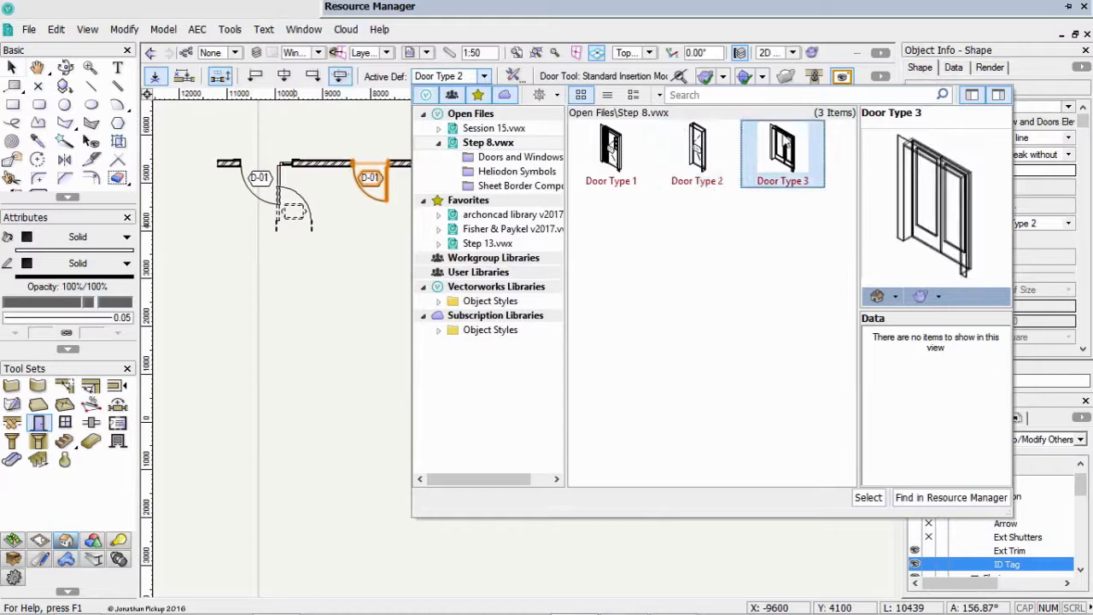
double_click(782, 149)
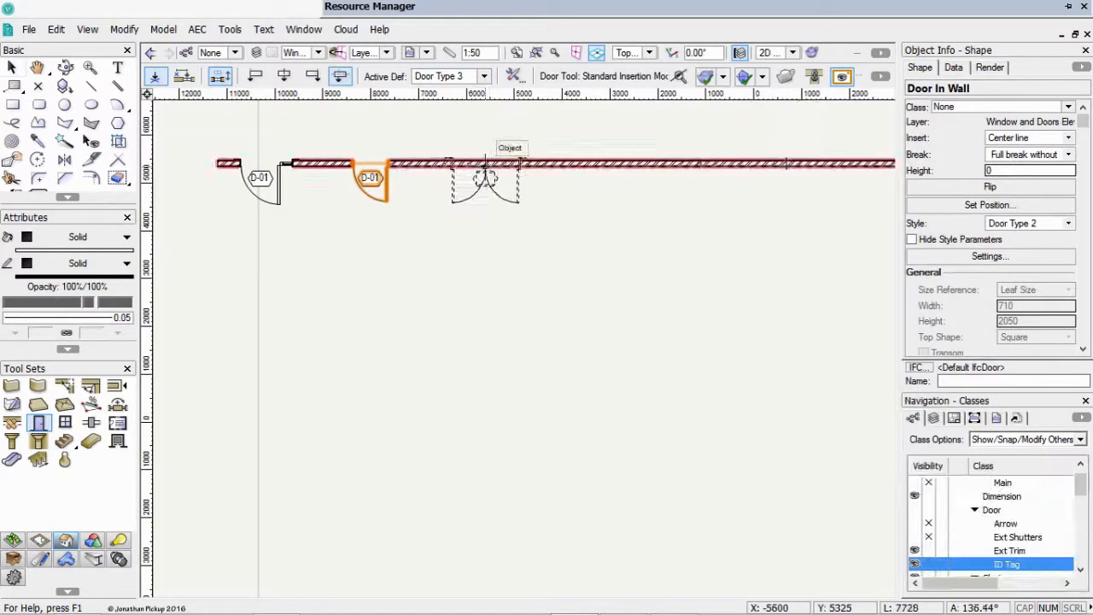
left_click(490, 163)
left_click(379, 245)
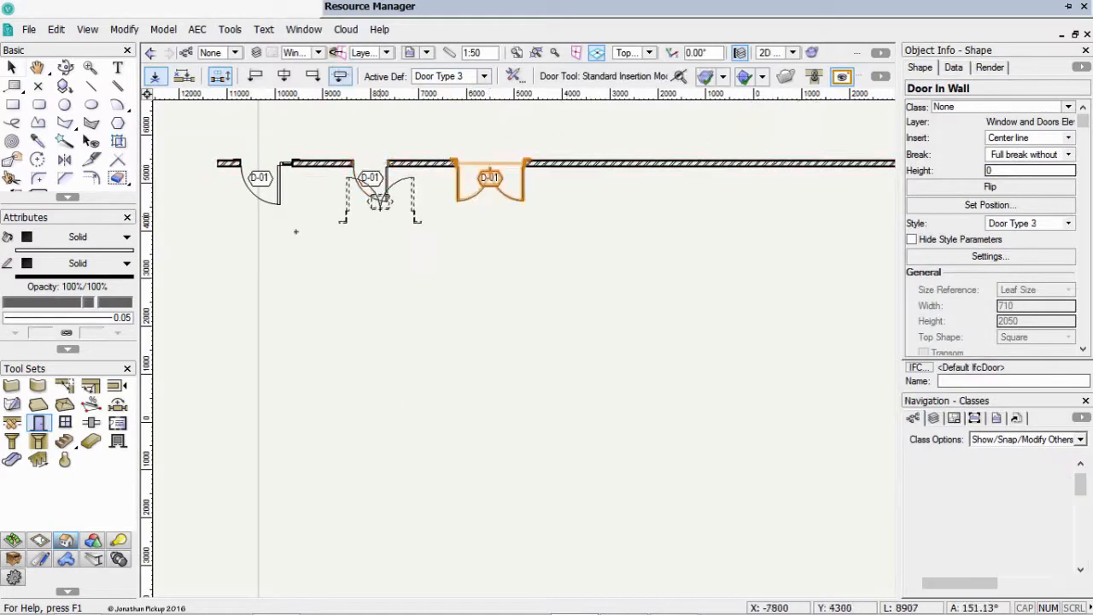
Switch to the Front view and render the doors in Hidden Line
key("2")
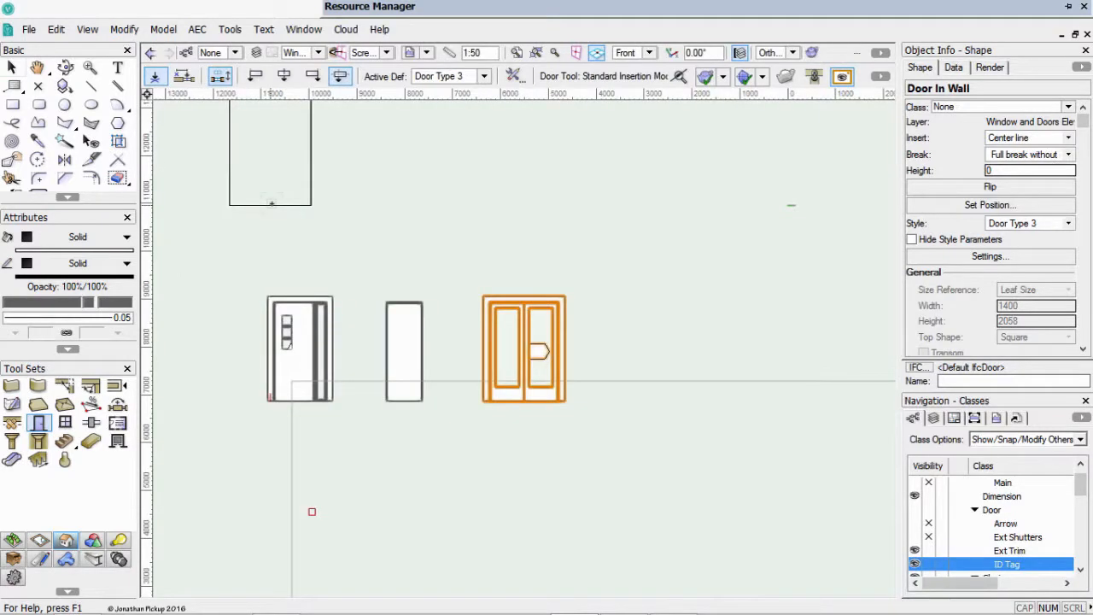
left_click(56, 30)
mouse_move(88, 30)
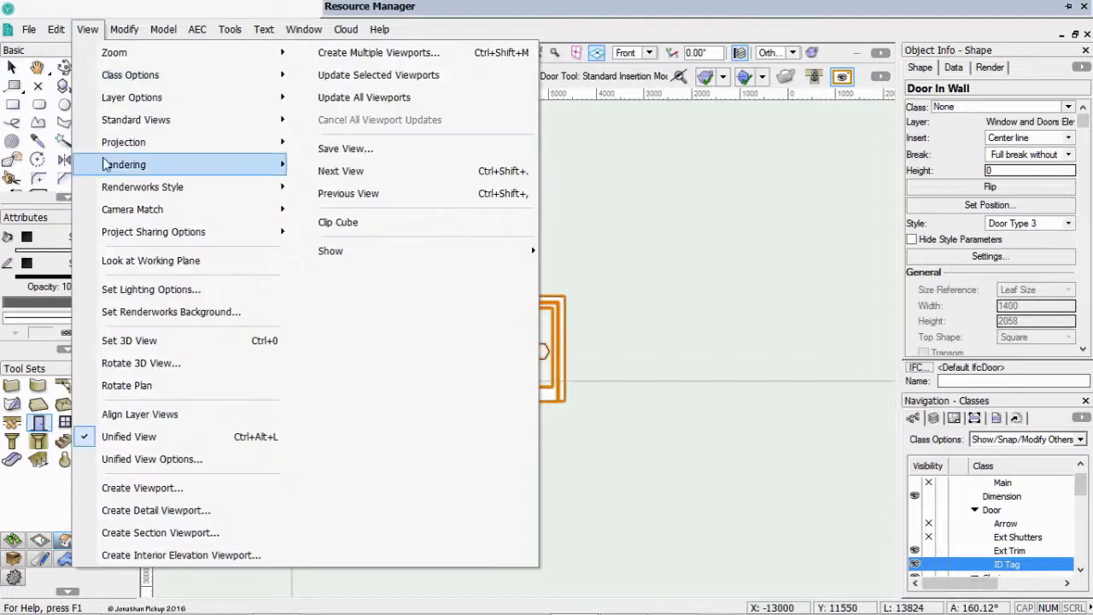
mouse_move(144, 169)
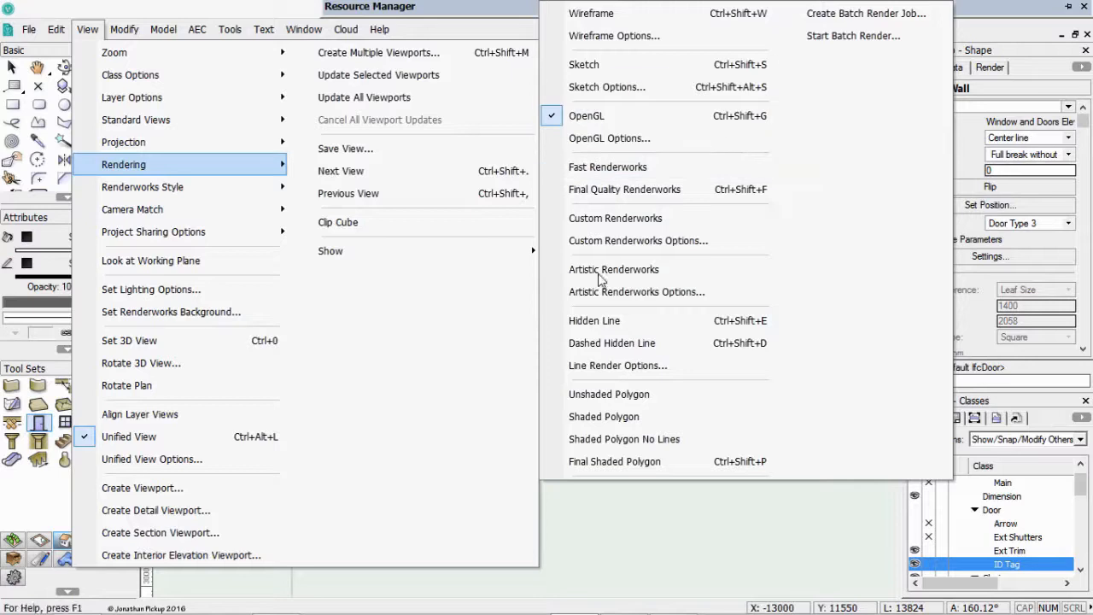
left_click(596, 322)
key("x")
key("x")
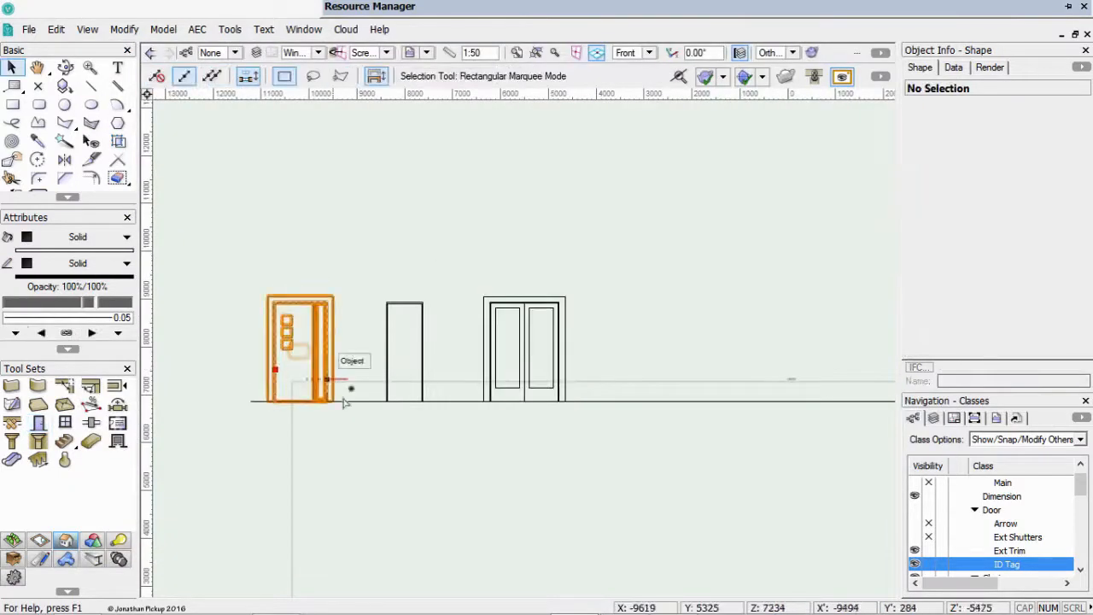
Draw a rectangle about 21100 x 4300 mm around the wall elevation, switching to wireframe, and set its plane to Screen
left_click(556, 304)
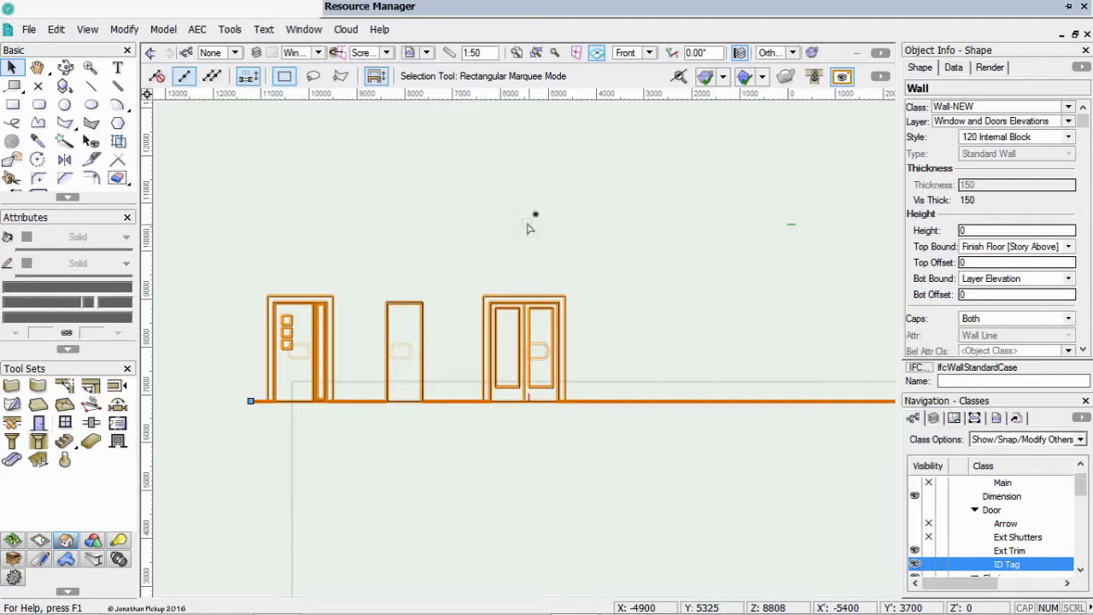
scroll(640, 176, "down", 3)
middle_click_drag(642, 166, 425, 225)
left_click(13, 104)
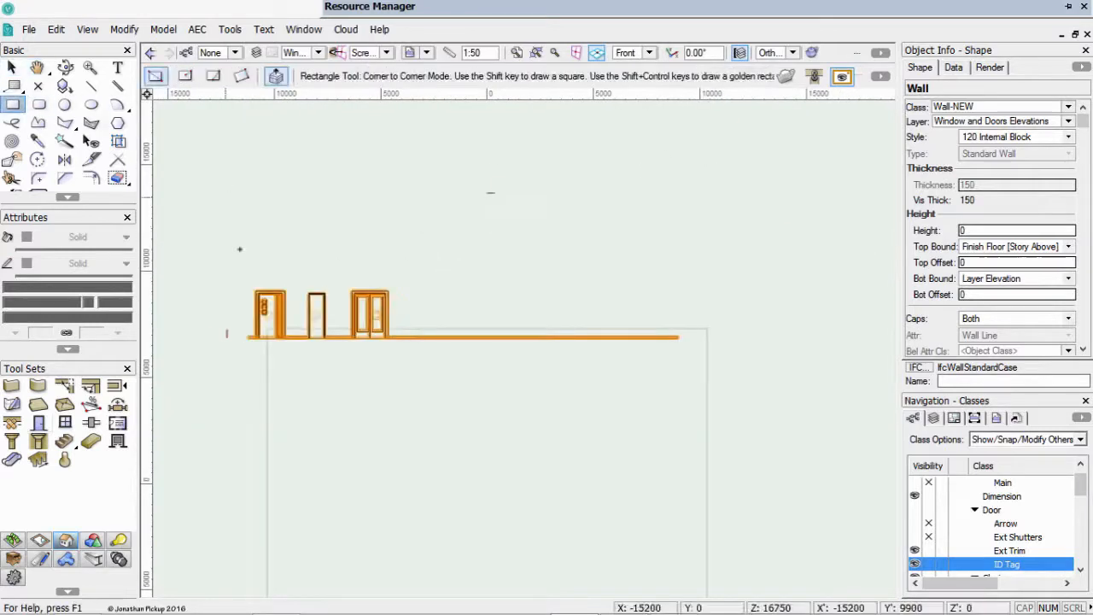
left_click(231, 263)
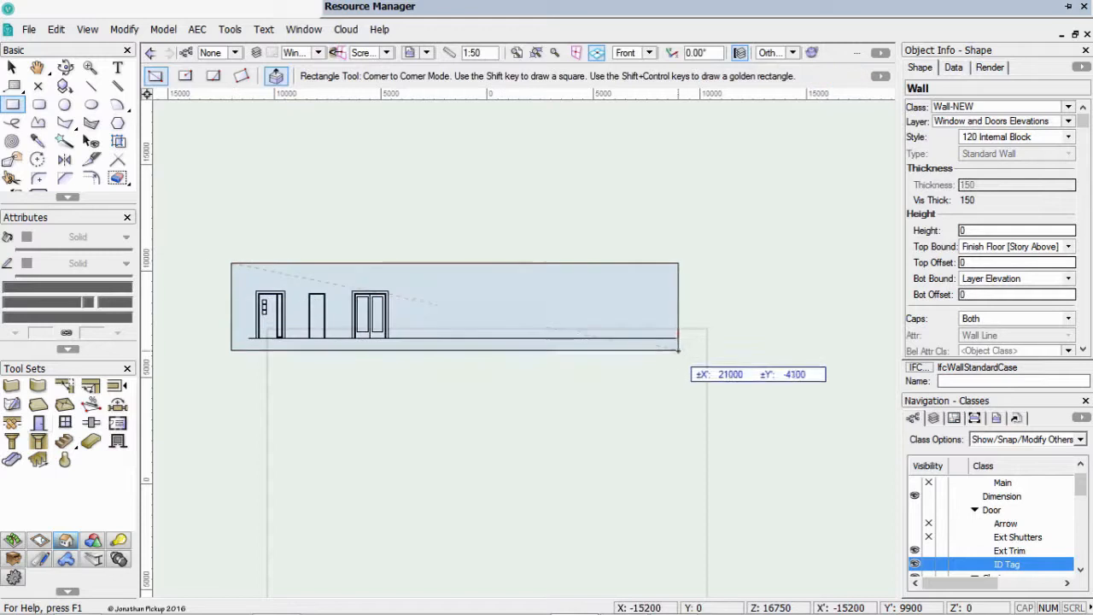
left_click(680, 353)
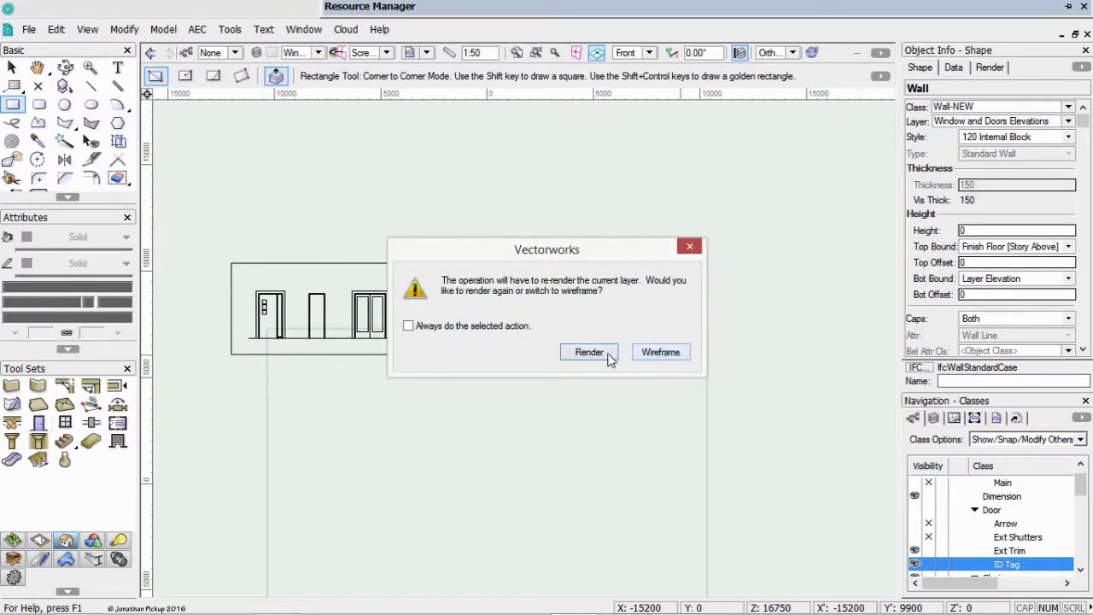
left_click(649, 352)
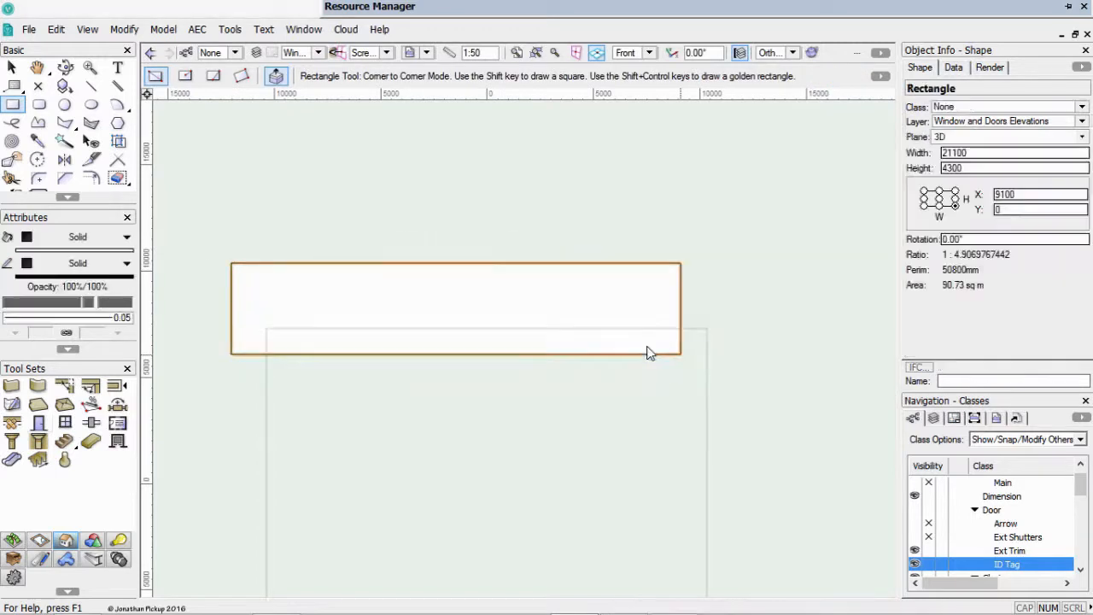
left_click(980, 139)
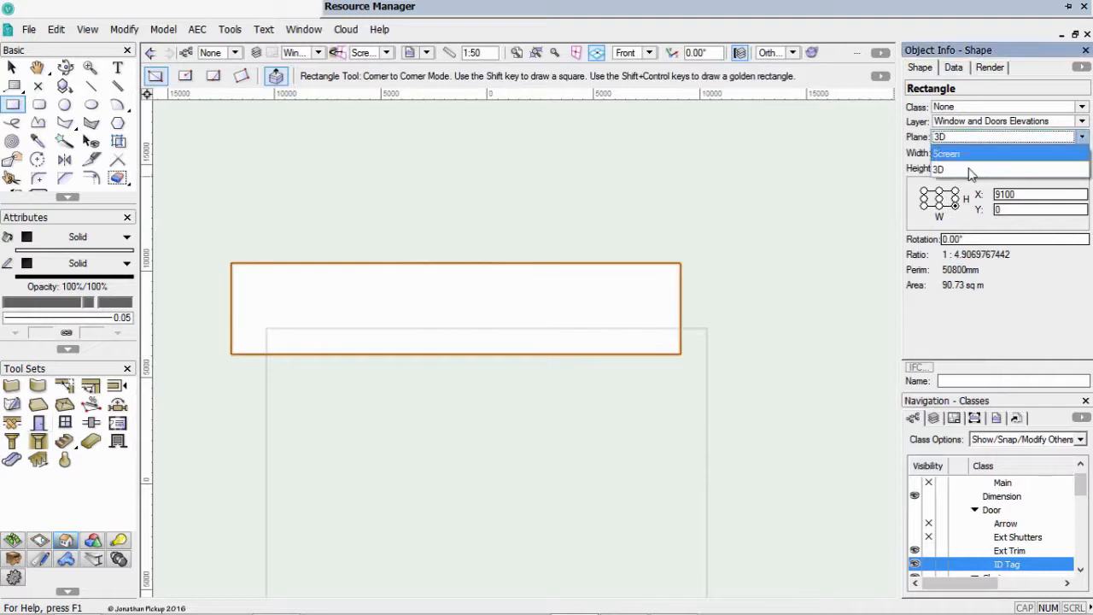
left_click(968, 168)
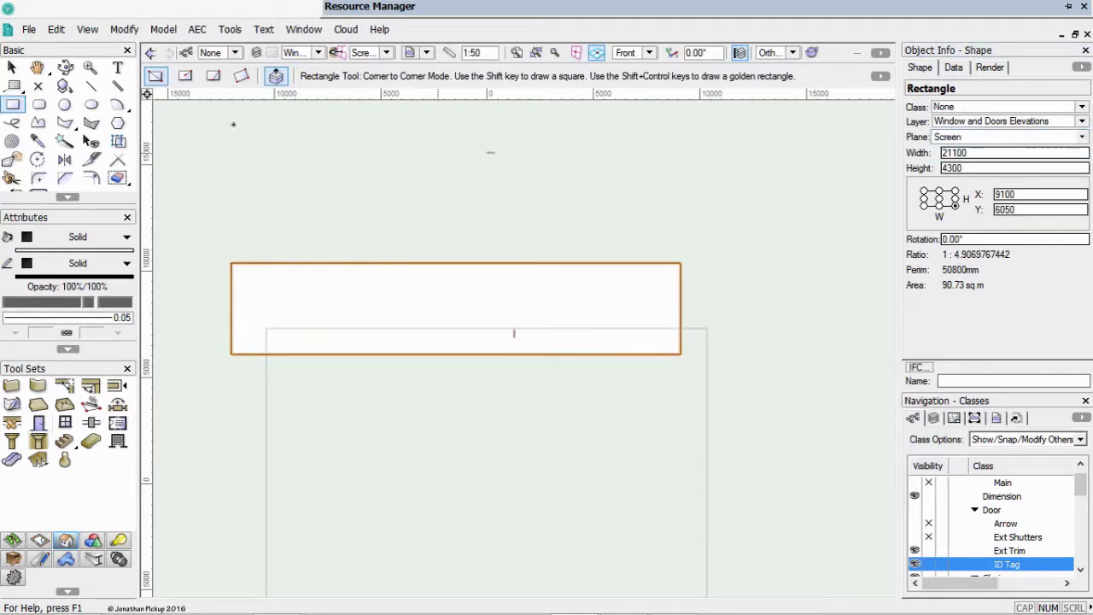
Start a viewport cropped by the rectangle and create sheet layer 020 for it, titled Window and Door Elevations
left_click(88, 30)
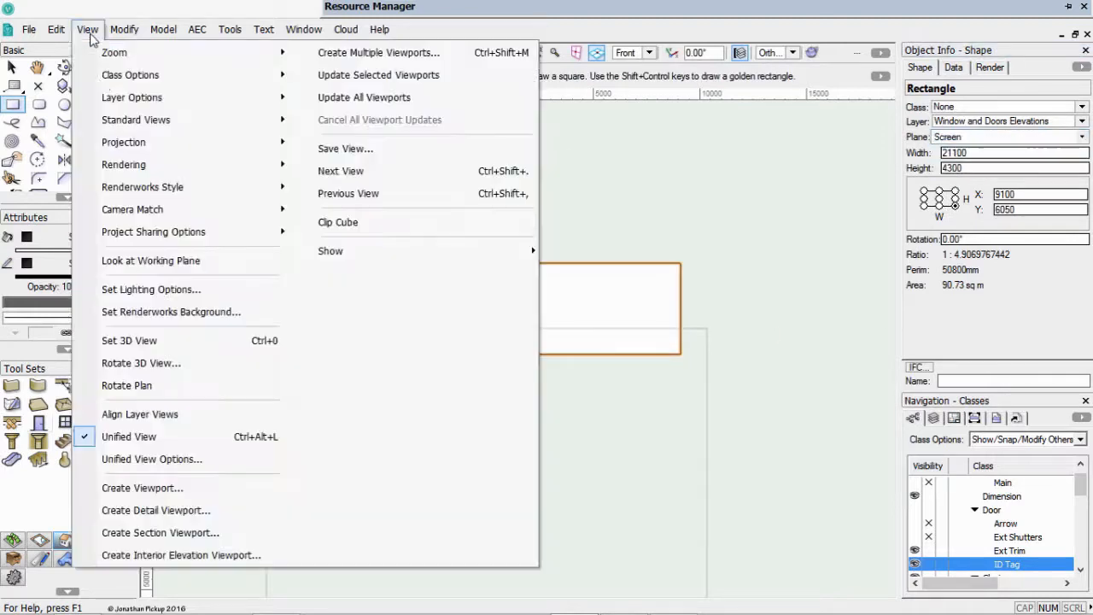
left_click(142, 487)
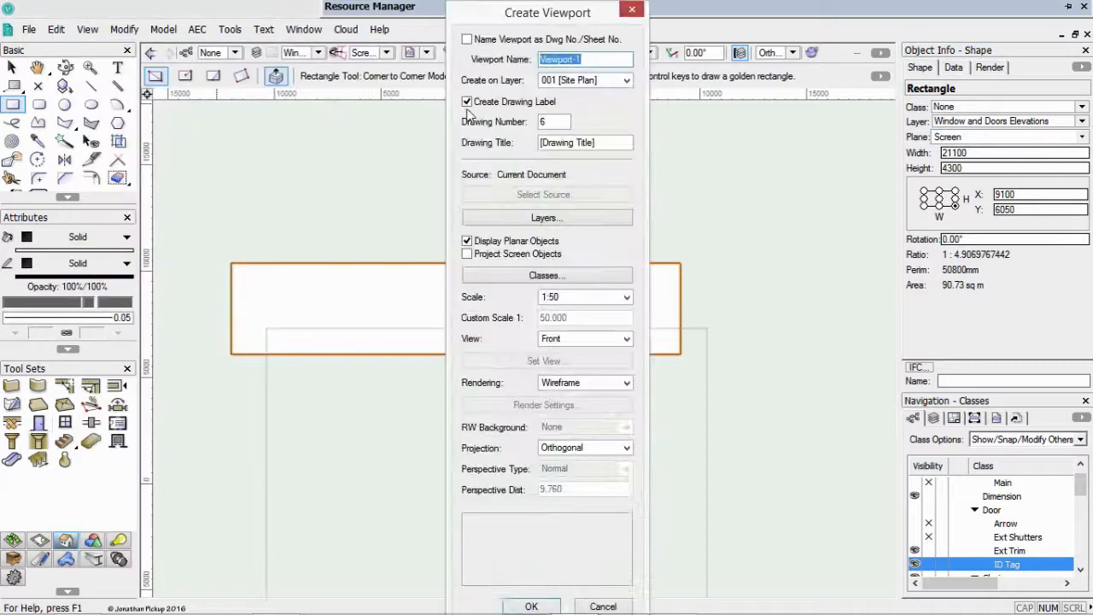
left_click(605, 82)
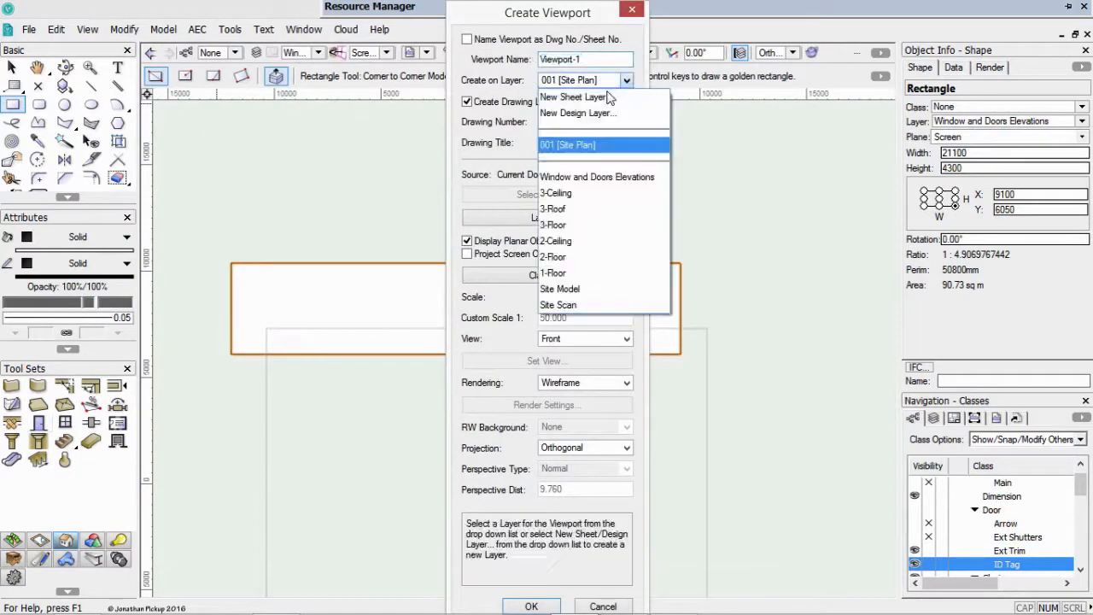
left_click(606, 100)
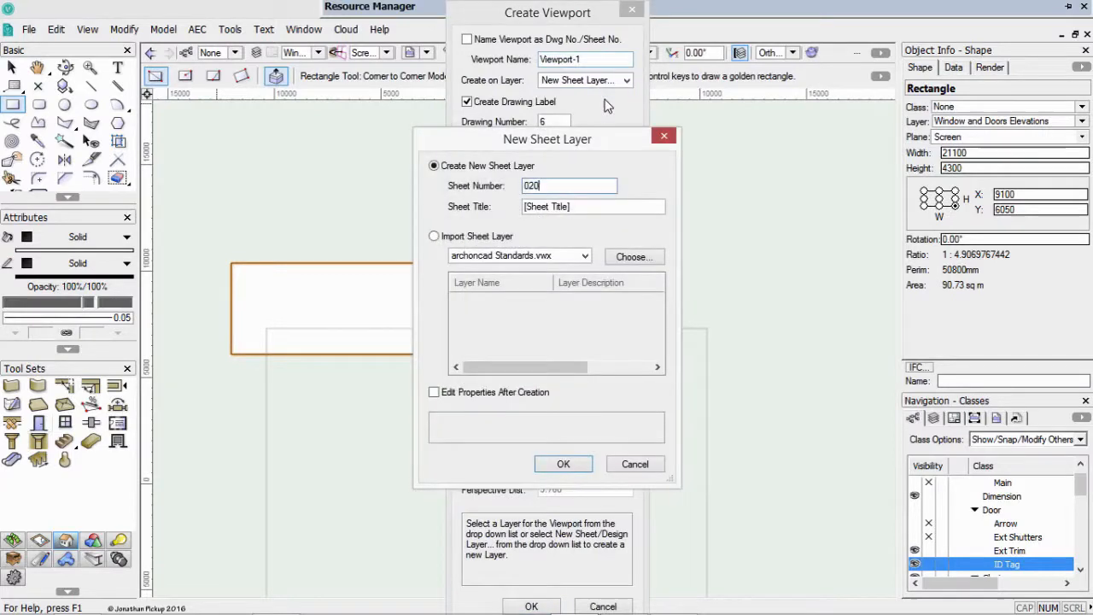
key("Tab")
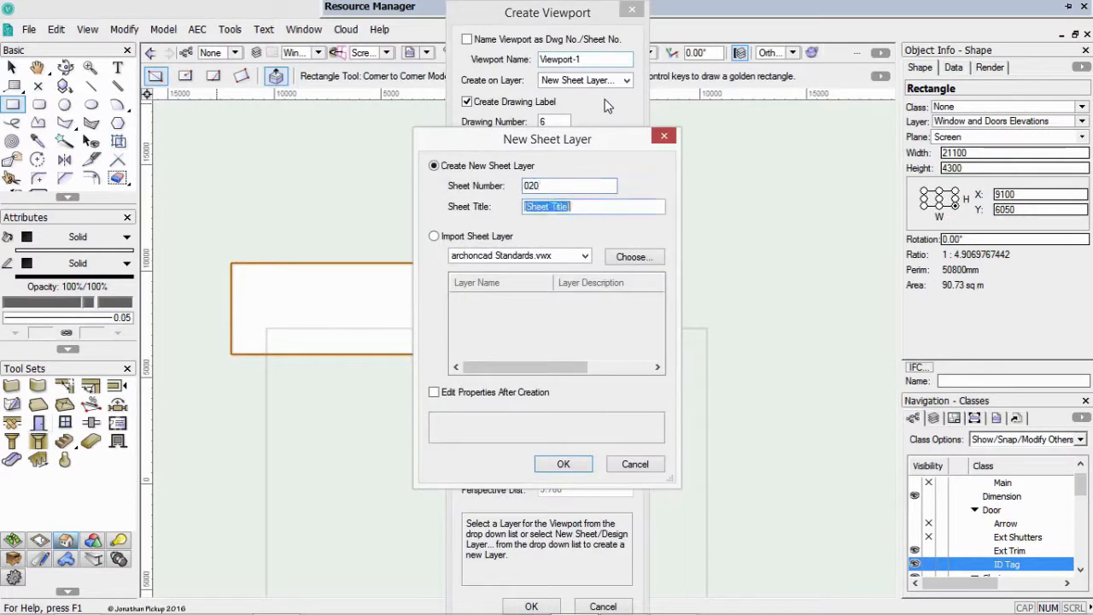
type("Window and Door Elevations")
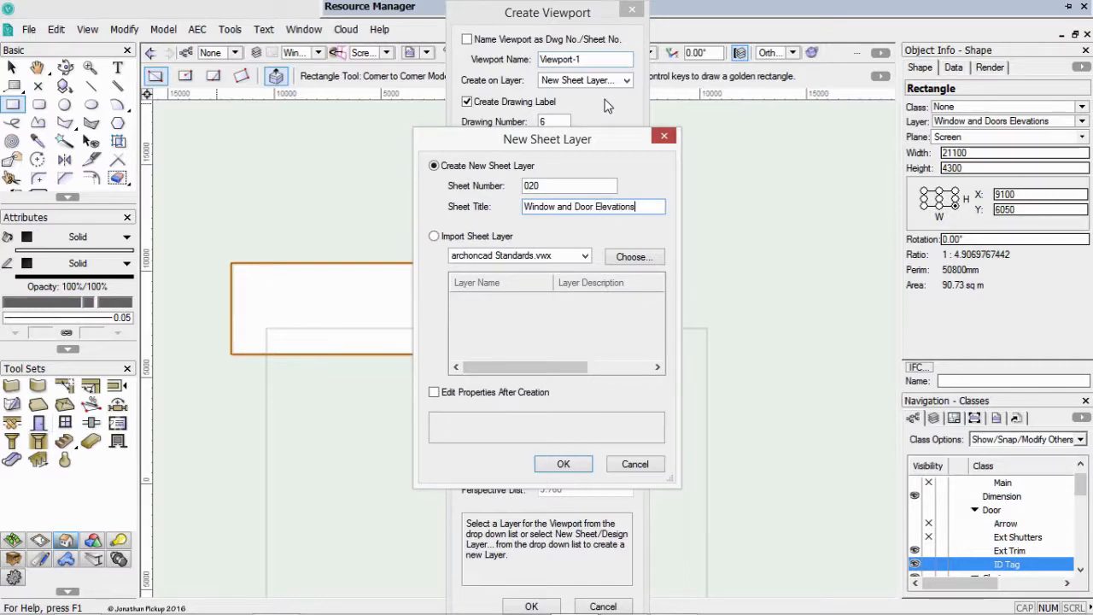
left_click(564, 463)
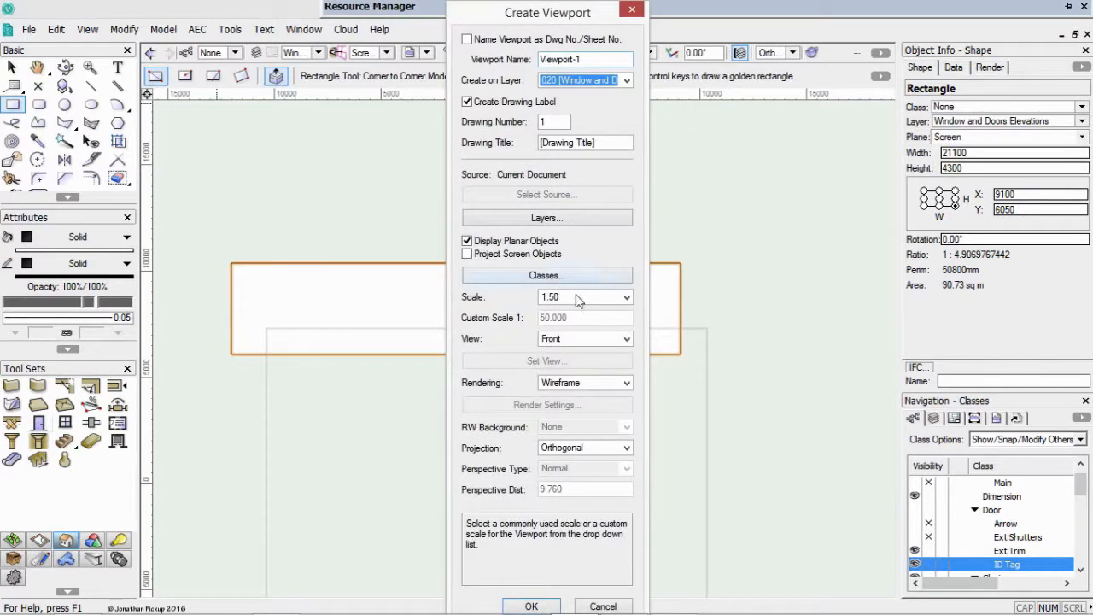
Set the new viewport's rendering to Hidden Line and create it
left_click(591, 379)
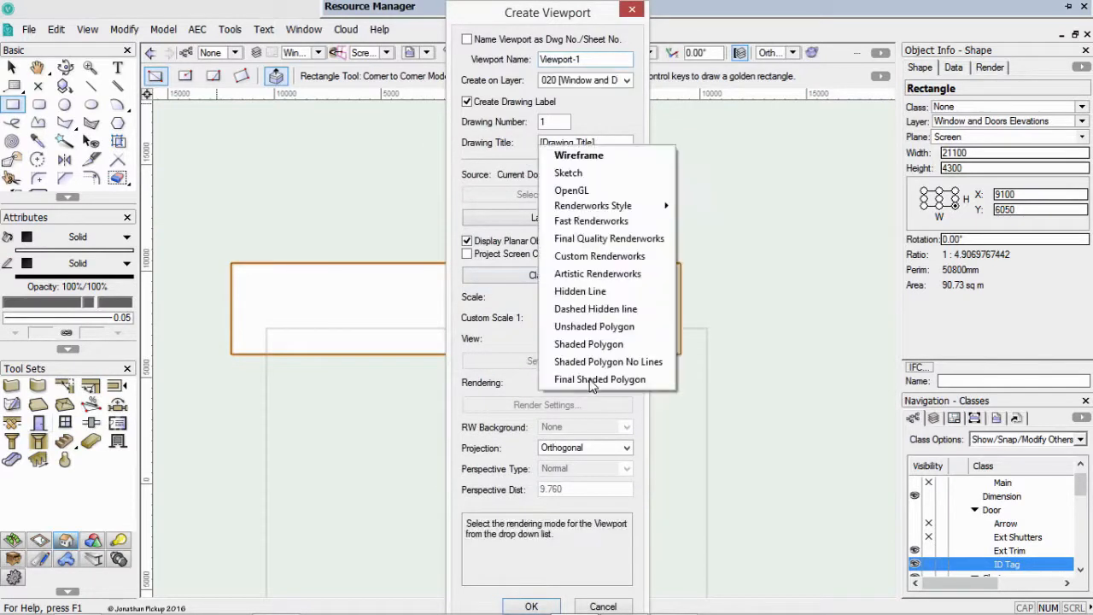
left_click(585, 292)
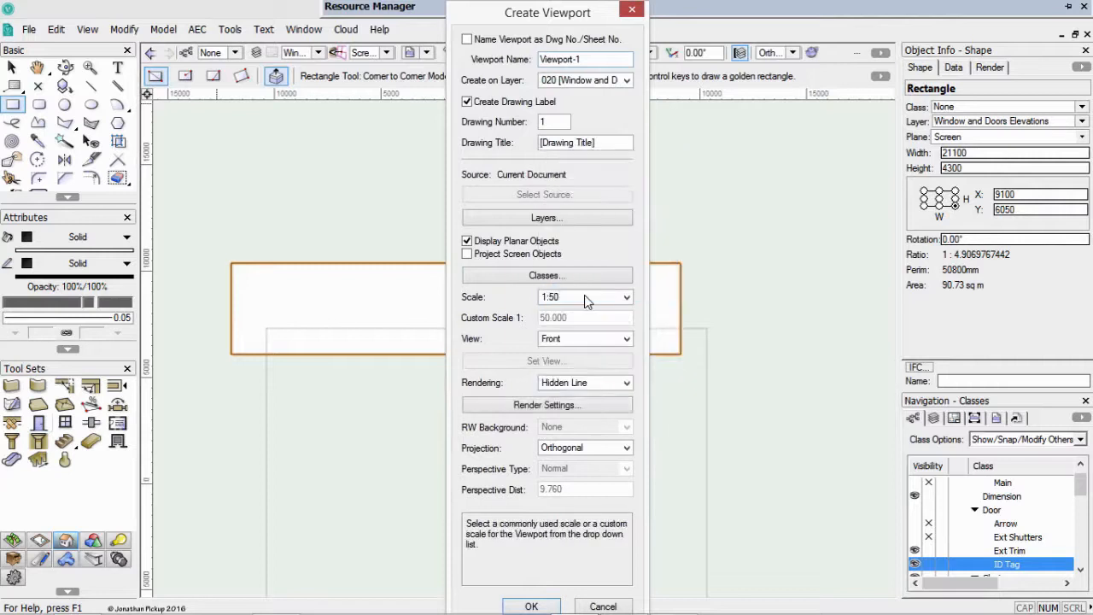
left_click(532, 606)
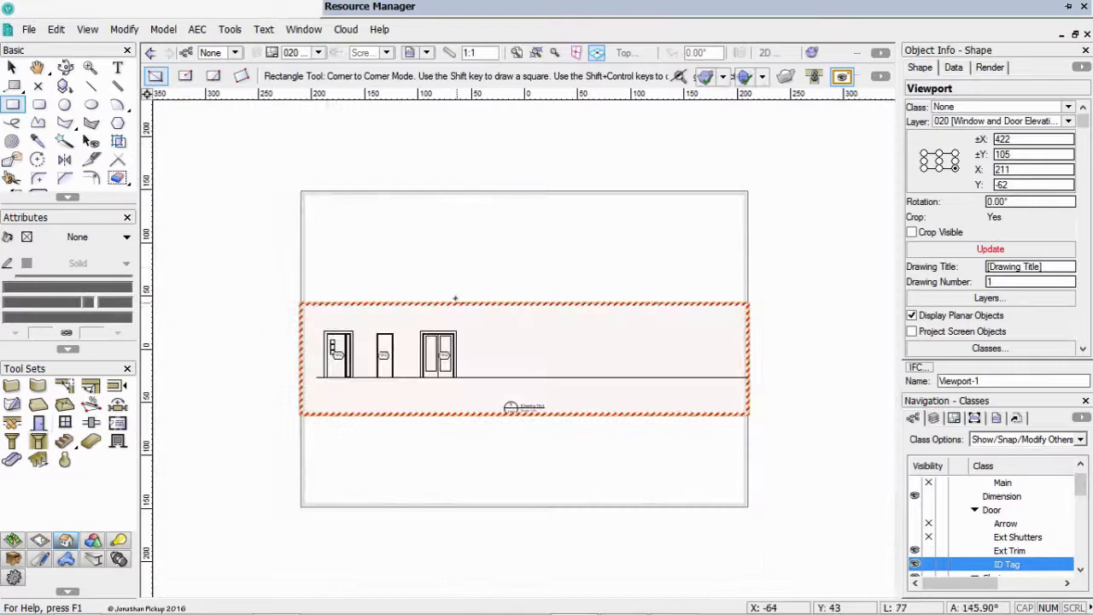
Move the elevation viewport up to the upper part of the sheet and update it
key("x")
left_click_drag(392, 299, 391, 206)
left_click(974, 253)
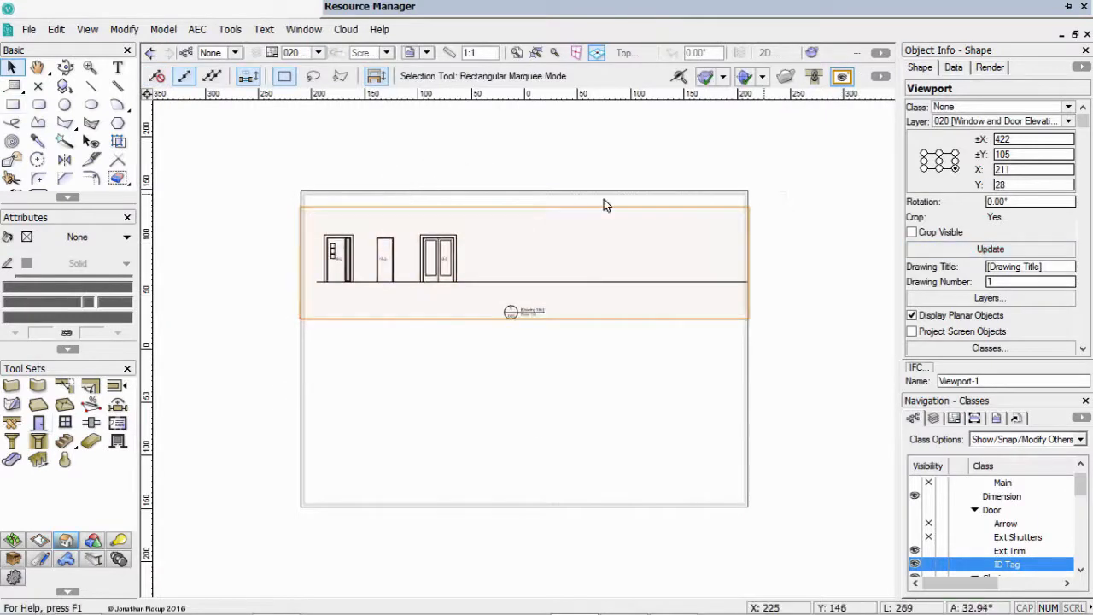
Make the Door-ID Tag class invisible in the elevation viewport and update the viewport
scroll(432, 253, "up", 3)
middle_click_drag(305, 291, 382, 285)
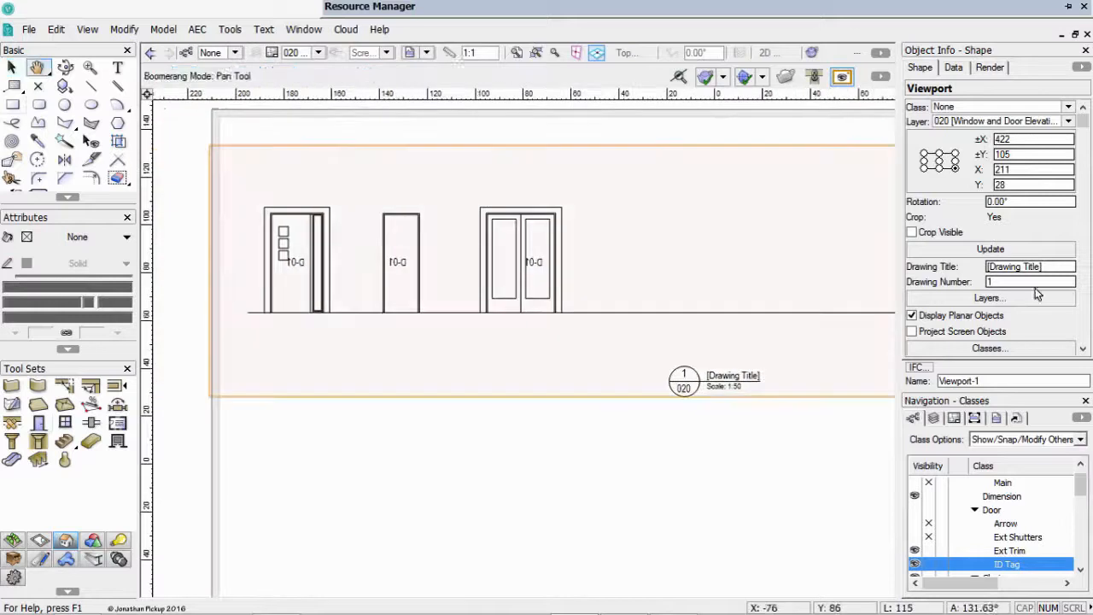
left_click(990, 348)
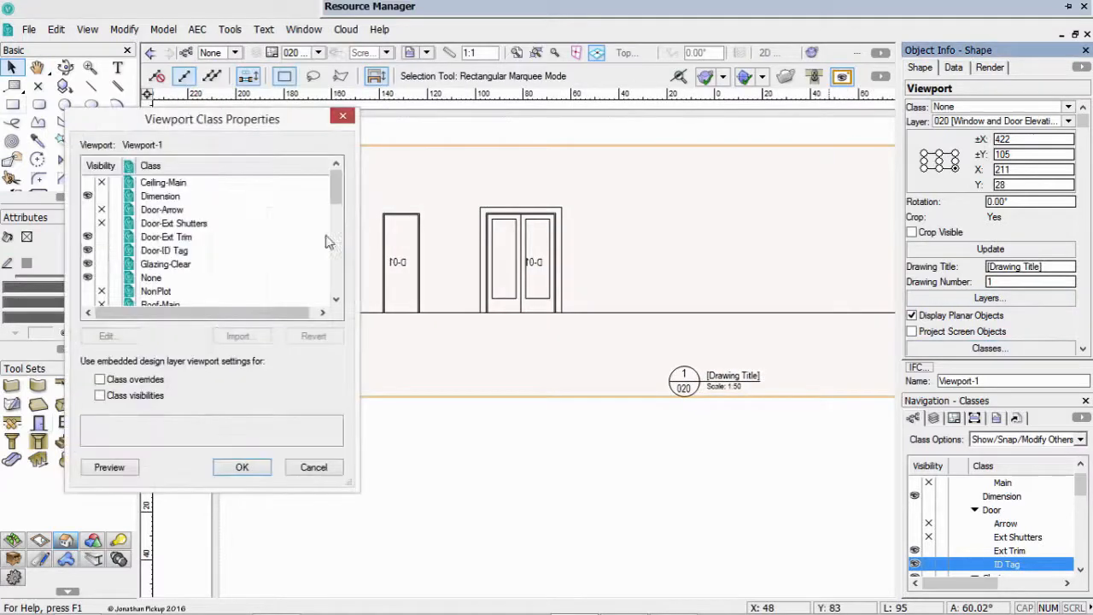
left_click(101, 250)
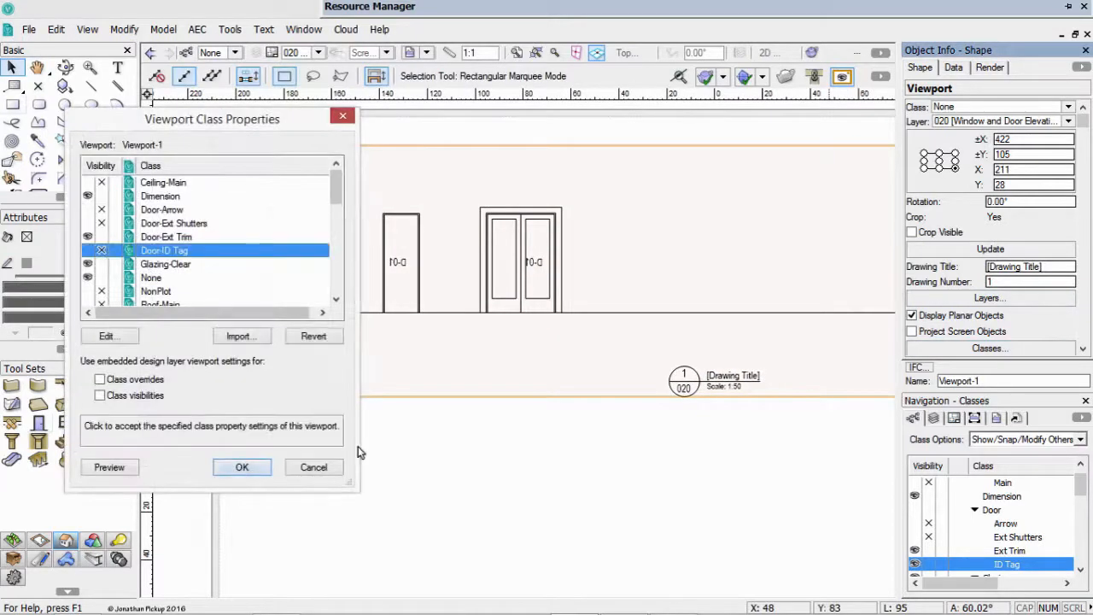
left_click(241, 467)
left_click(990, 248)
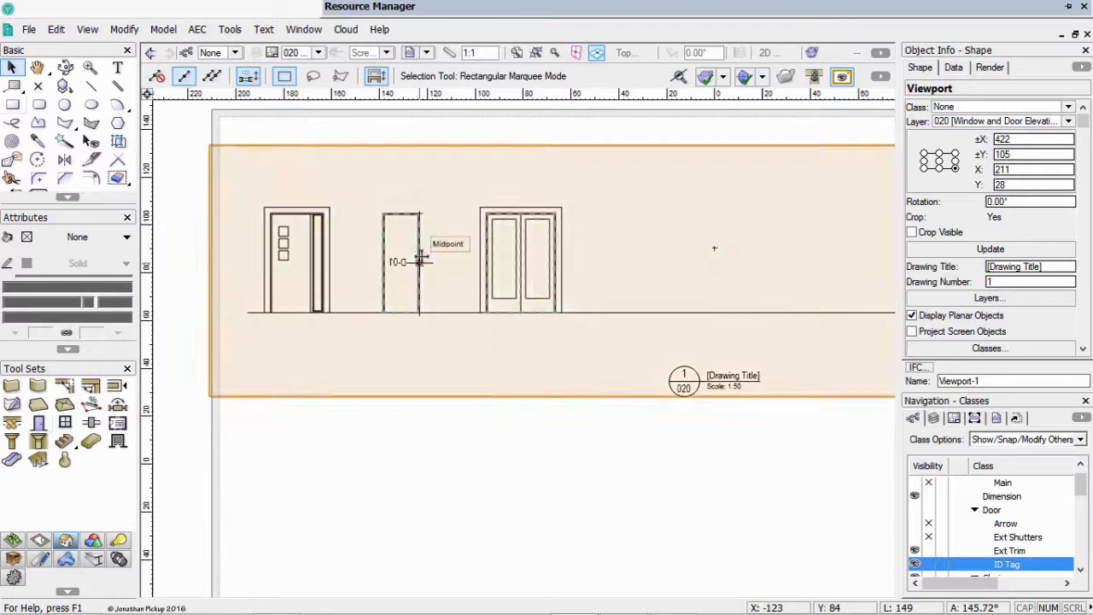
Edit the Door Type 1 style so its exterior trim width is 100
left_click(354, 173)
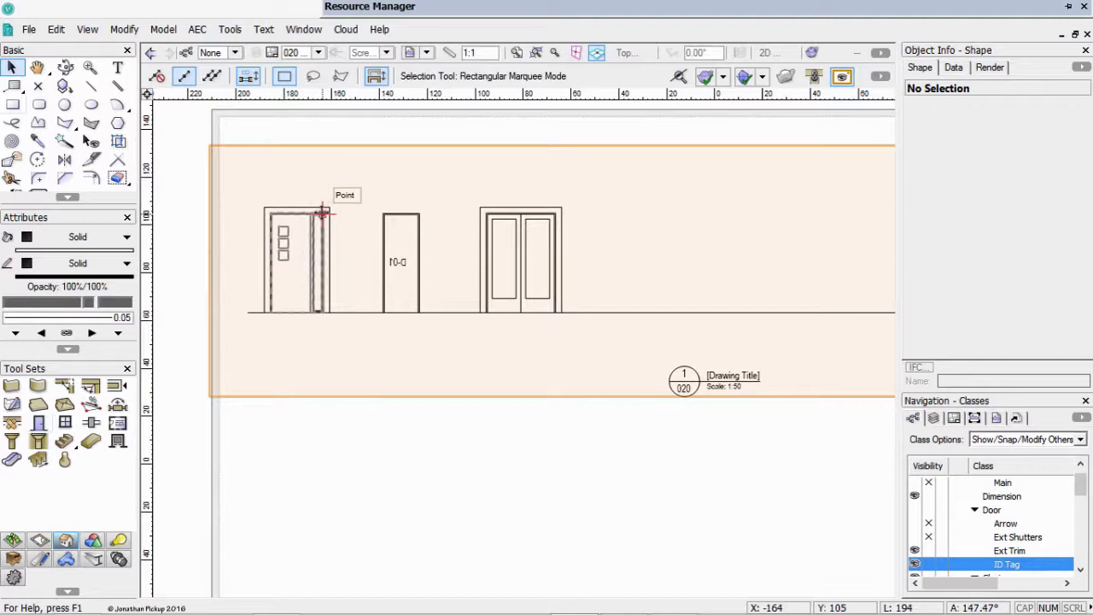
scroll(320, 215, "up", 2)
key("ctrl+r")
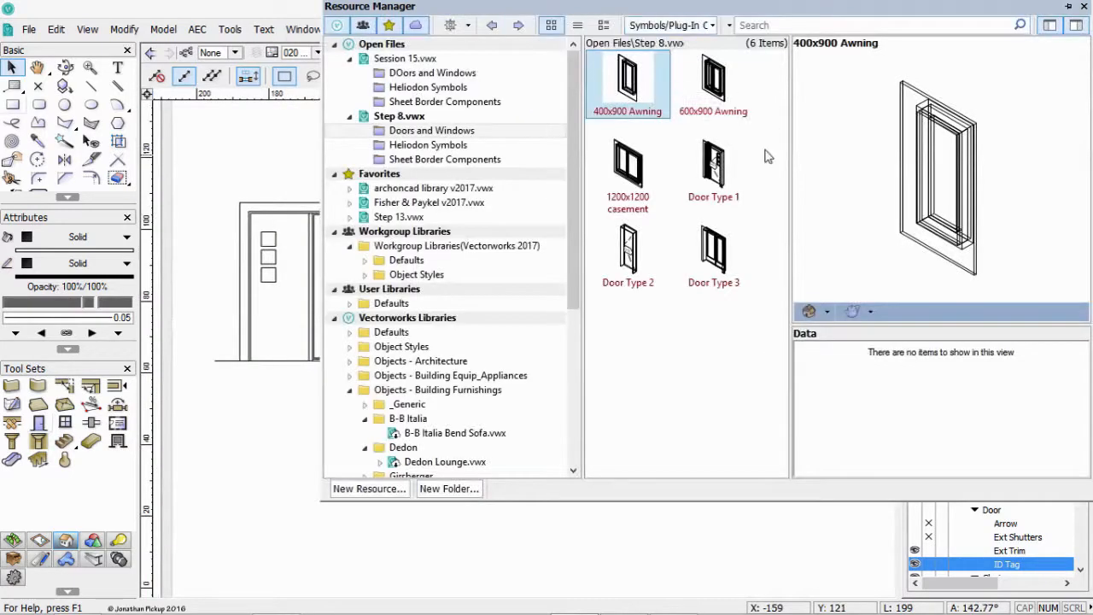
right_click(725, 168)
left_click(767, 259)
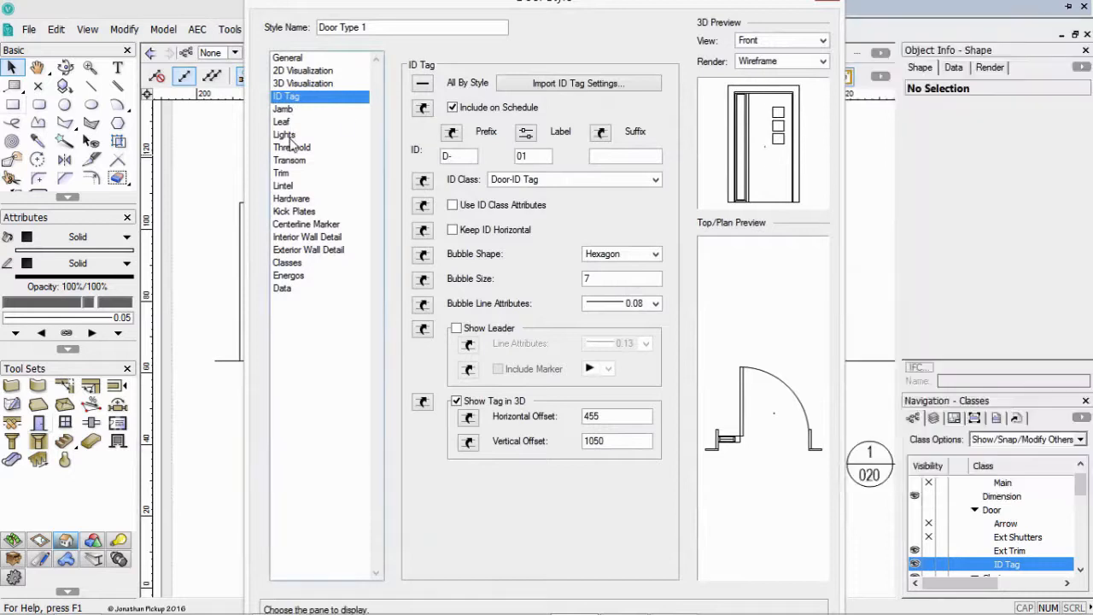
left_click(282, 174)
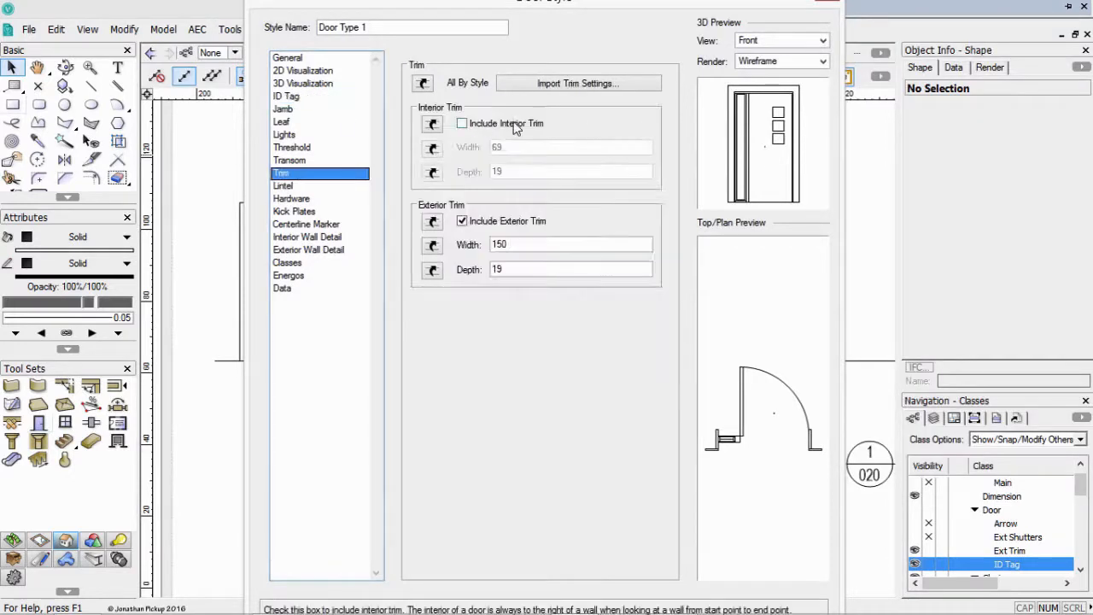
left_click_drag(531, 245, 445, 242)
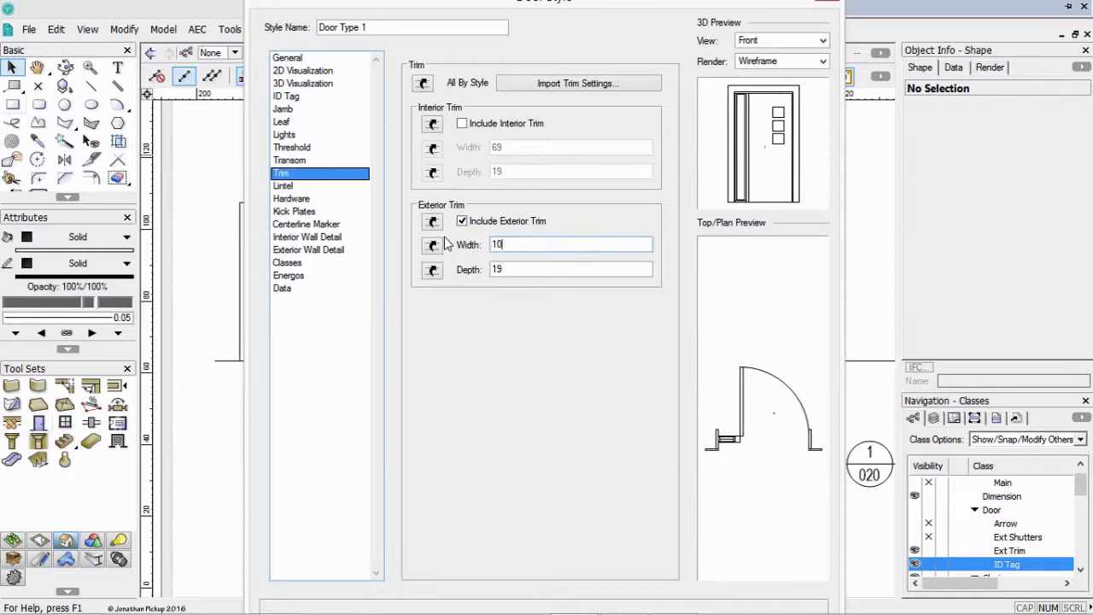
type("100")
key("Return")
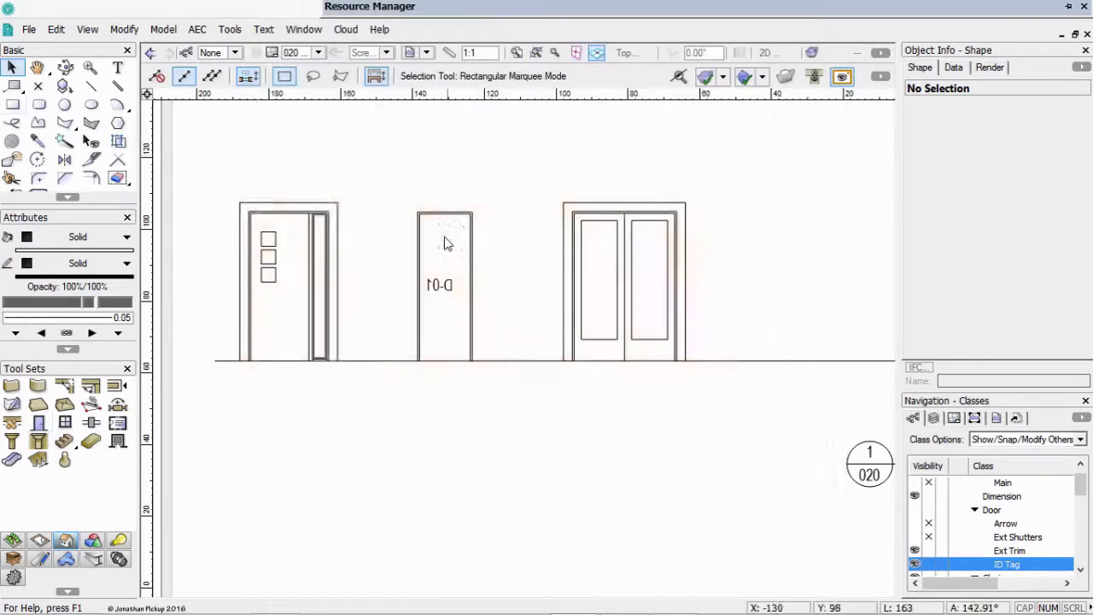
Edit the Door Type 3 style and set its exterior trim width to 100
key("ctrl+r")
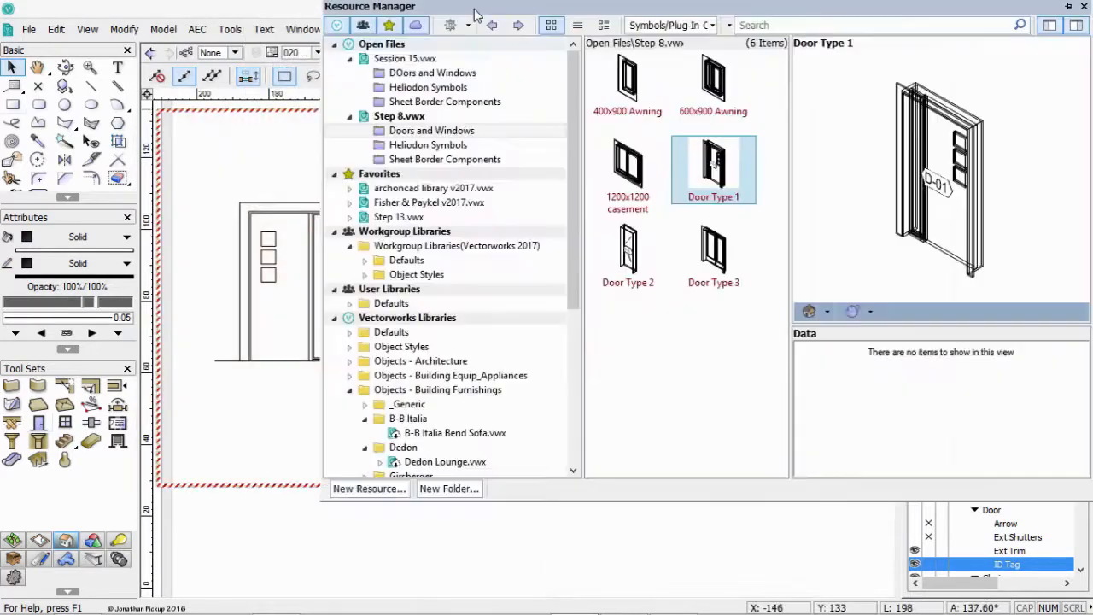
right_click(712, 260)
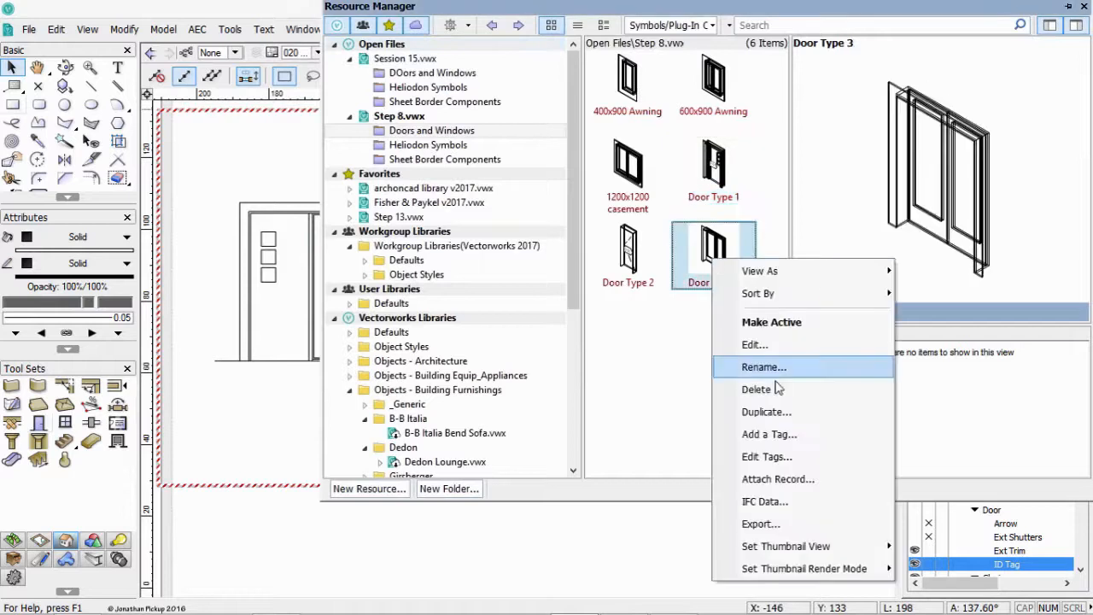
left_click(763, 345)
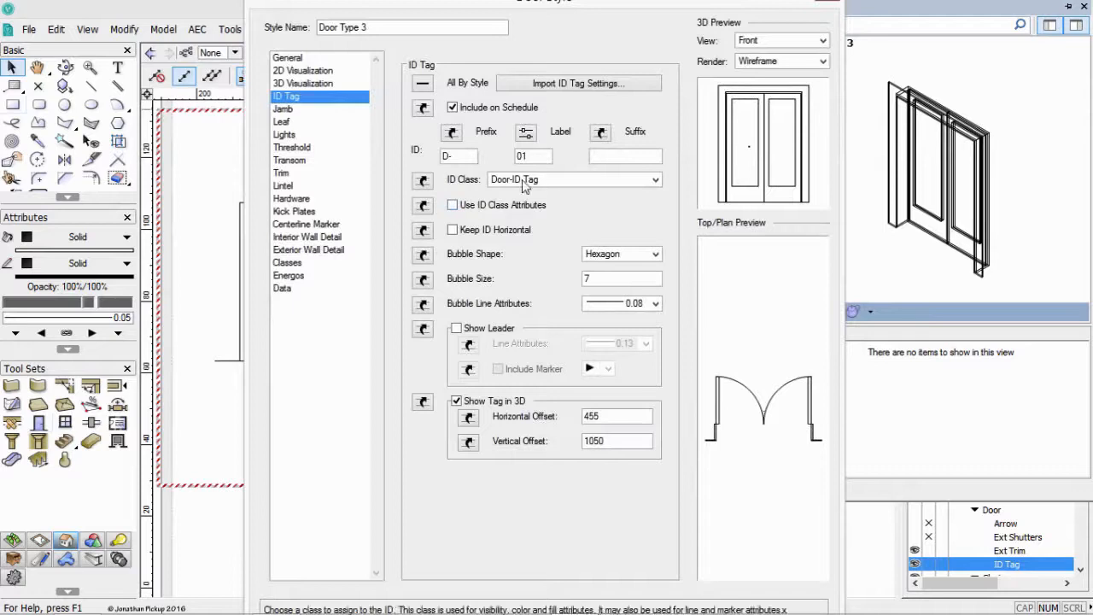
left_click(281, 172)
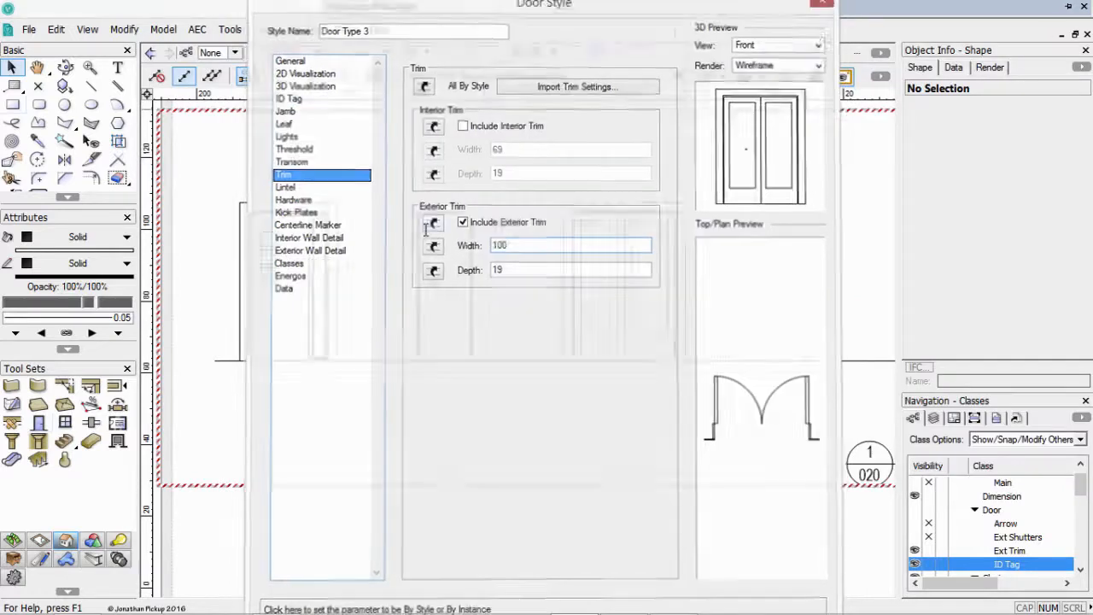
key("Return")
Update the elevation viewport on the sheet to pick up the door style changes
left_click(730, 181)
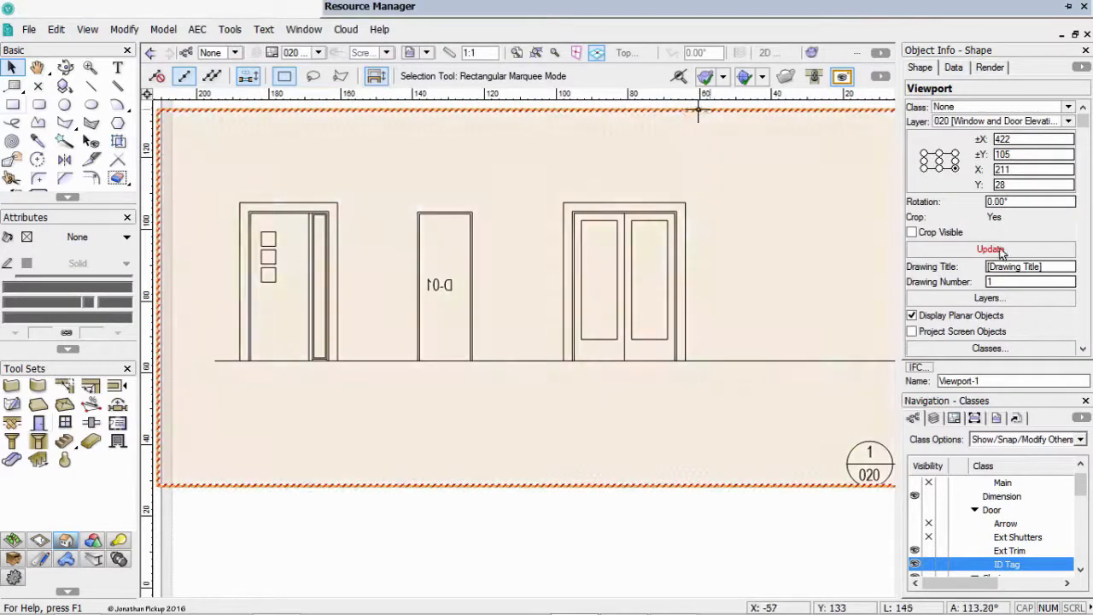
left_click(991, 249)
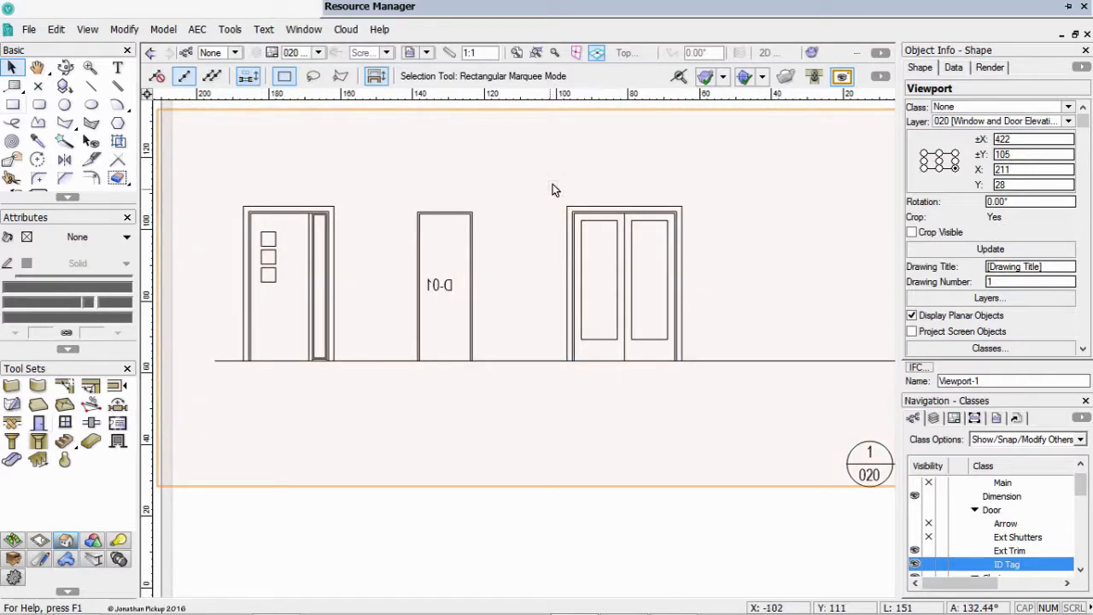
scroll(556, 182, "down", 2)
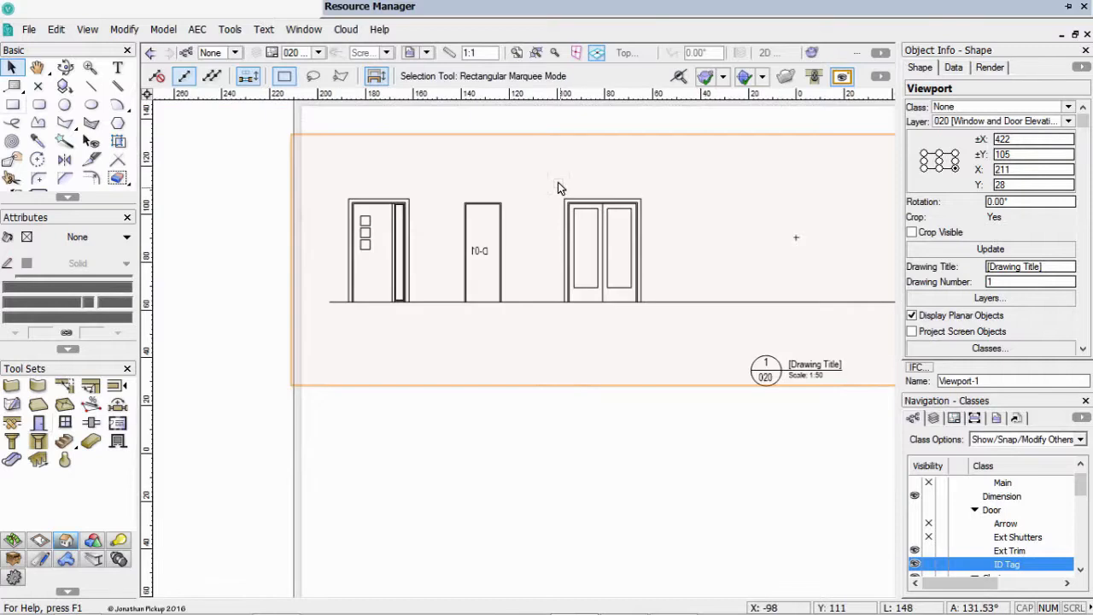
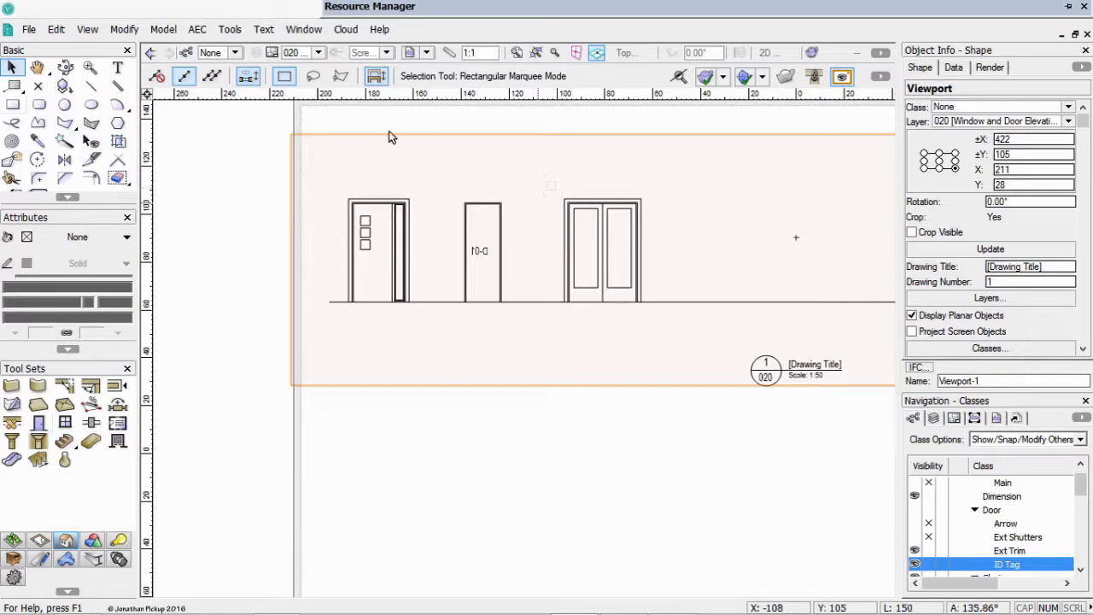
Switch to the Window and Doors Elevations layer and insert a 400x900 Awning window in the wall beside the double door
left_click(318, 52)
left_click(319, 167)
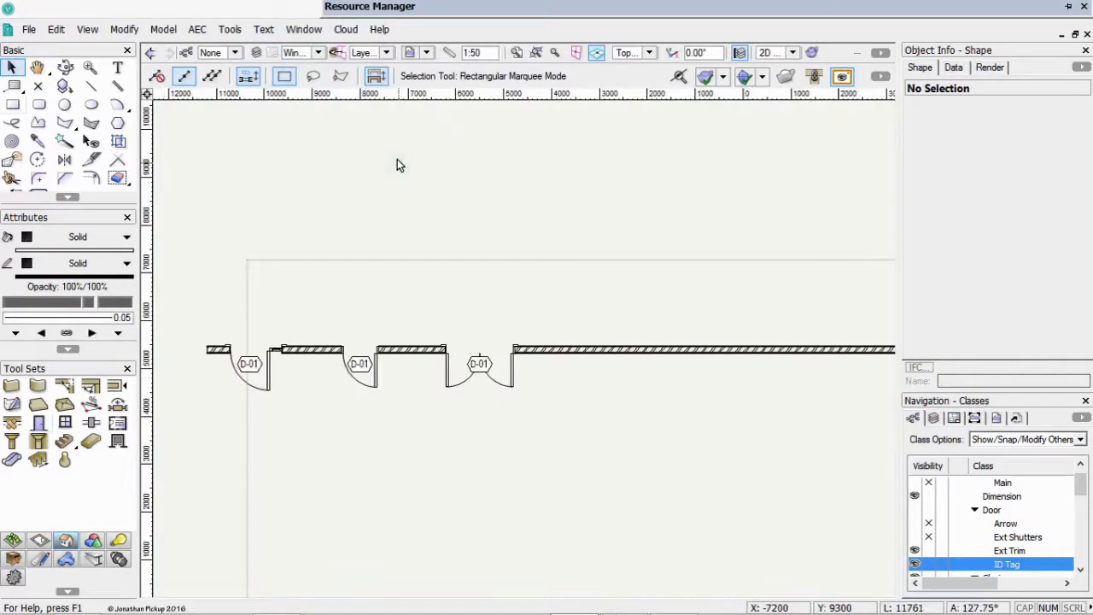
left_click(66, 422)
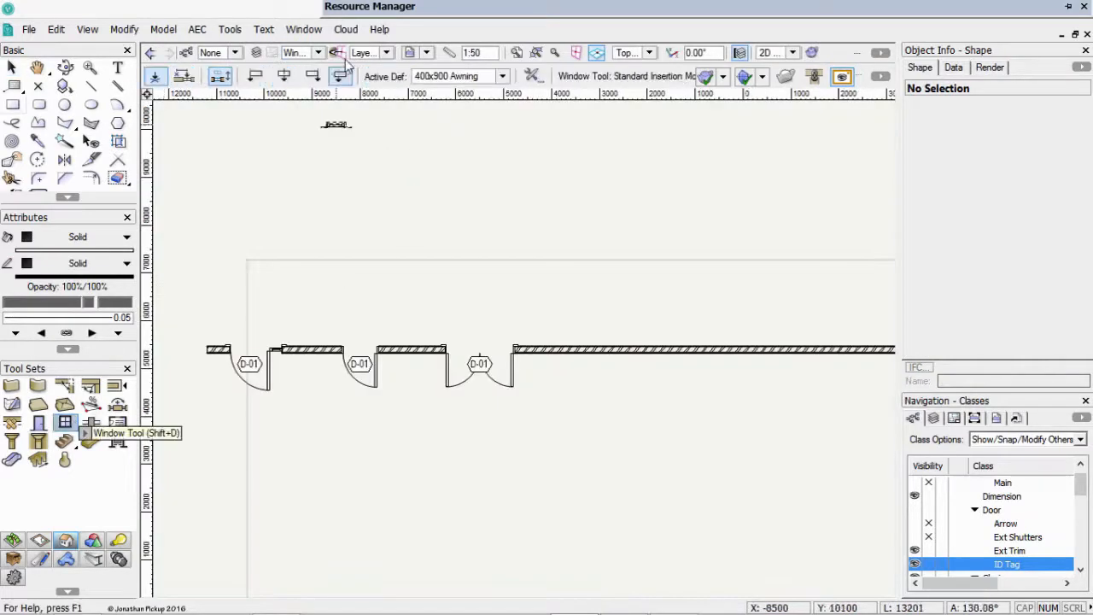
left_click(448, 76)
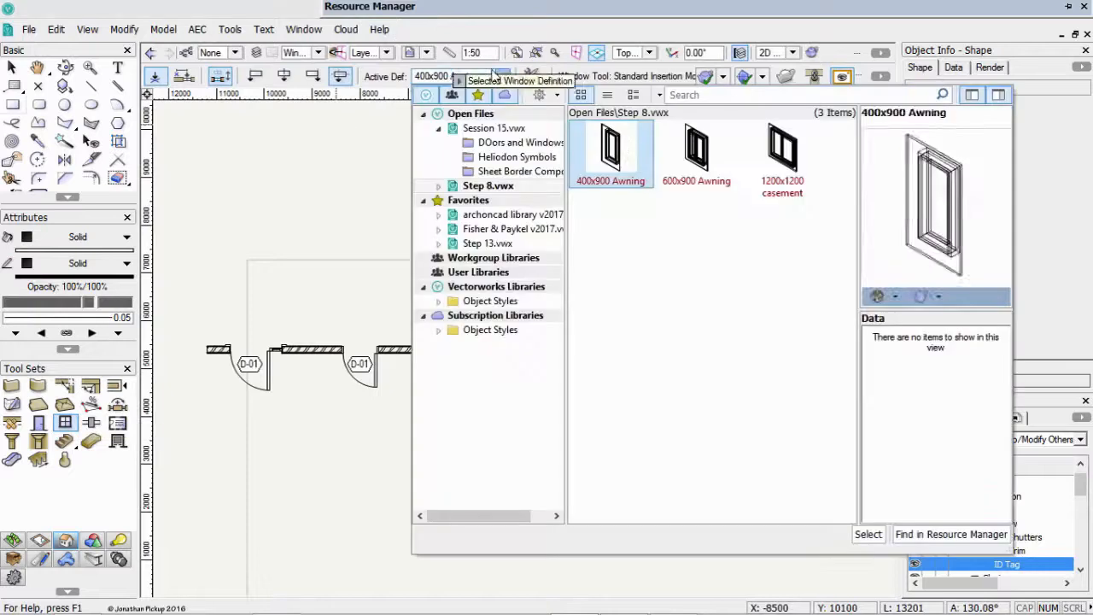
left_click(629, 146)
double_click(629, 147)
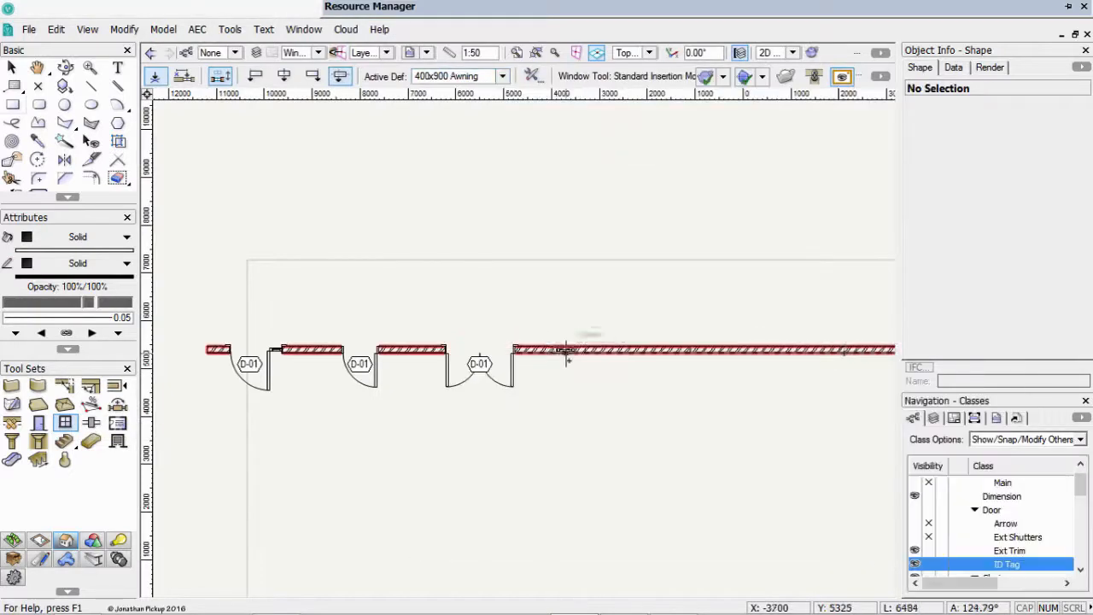
left_click(568, 386)
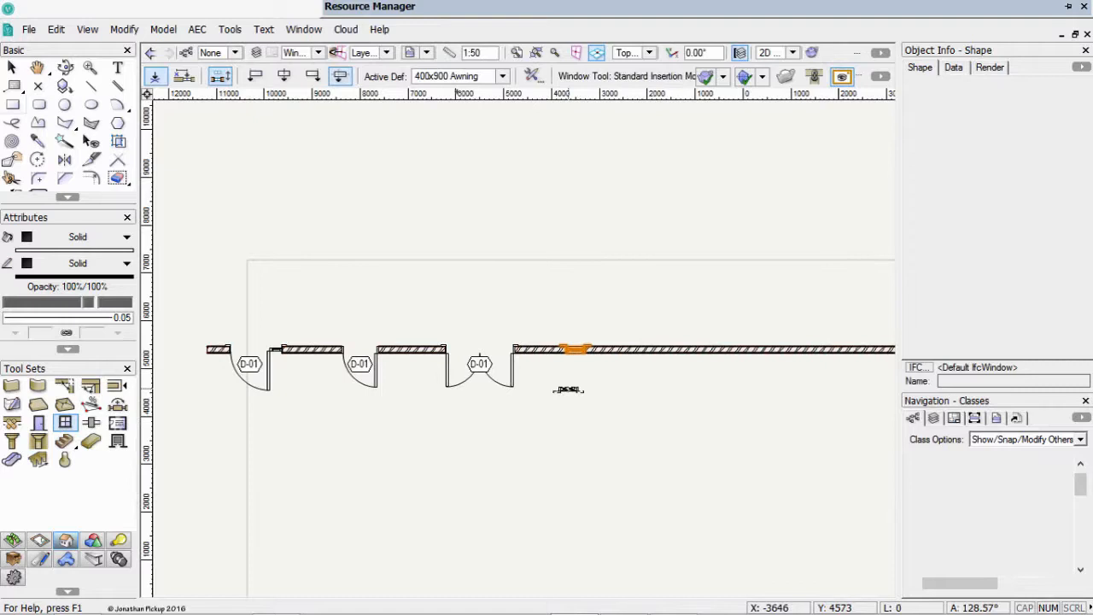
Insert a 600x900 Awning window in the wall, spaced along from the 400x900 Awning window
left_click(502, 76)
double_click(696, 144)
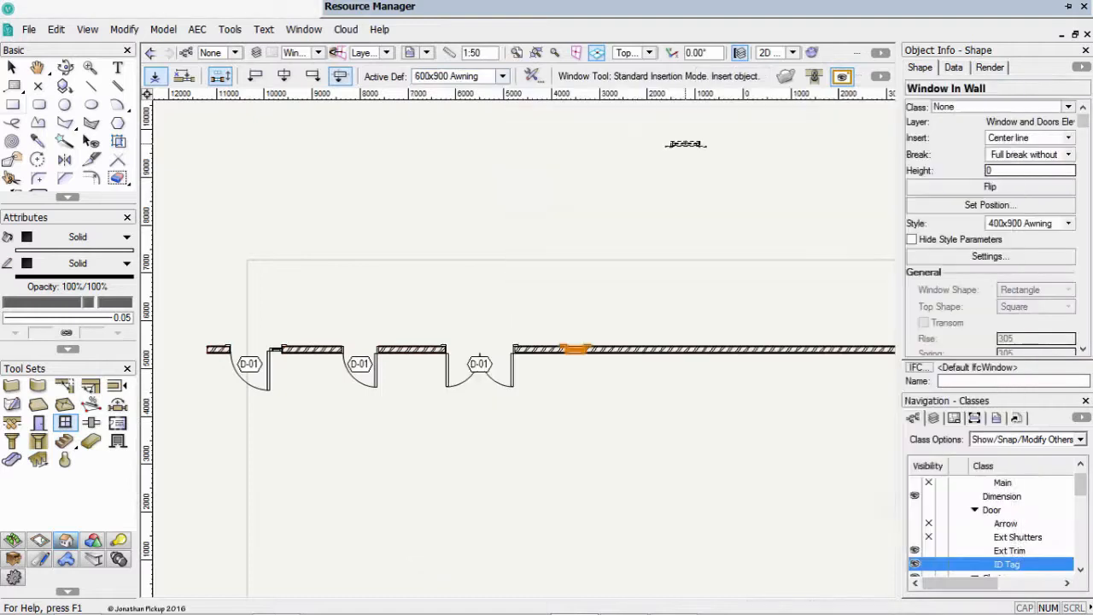
left_click(657, 346)
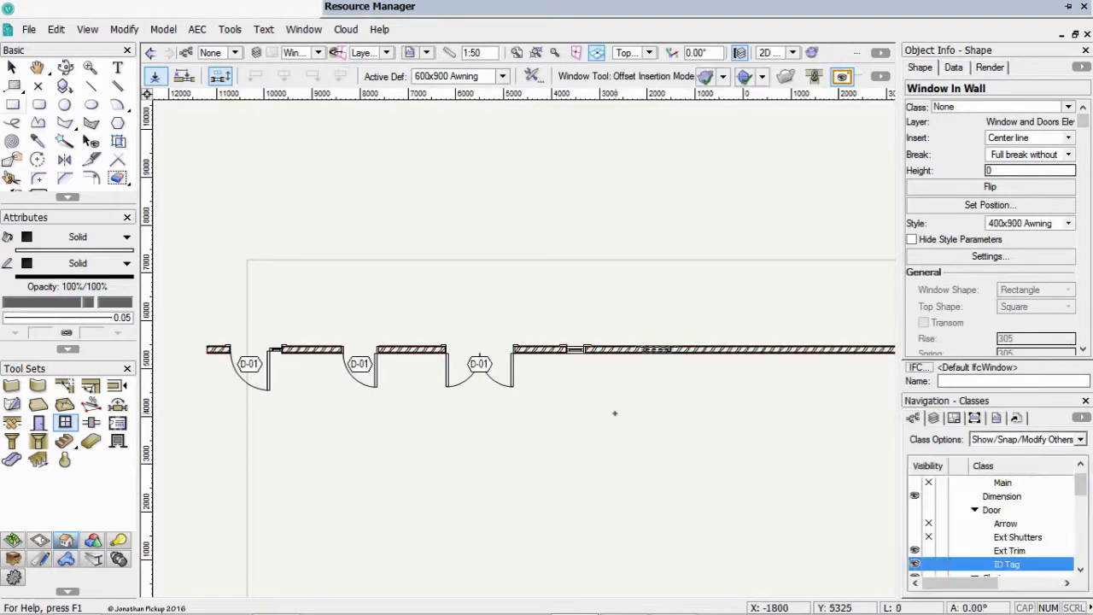
Insert a 1200x1200 casement window in the wall beyond the 600x900 Awning window
left_click(502, 76)
left_click(792, 159)
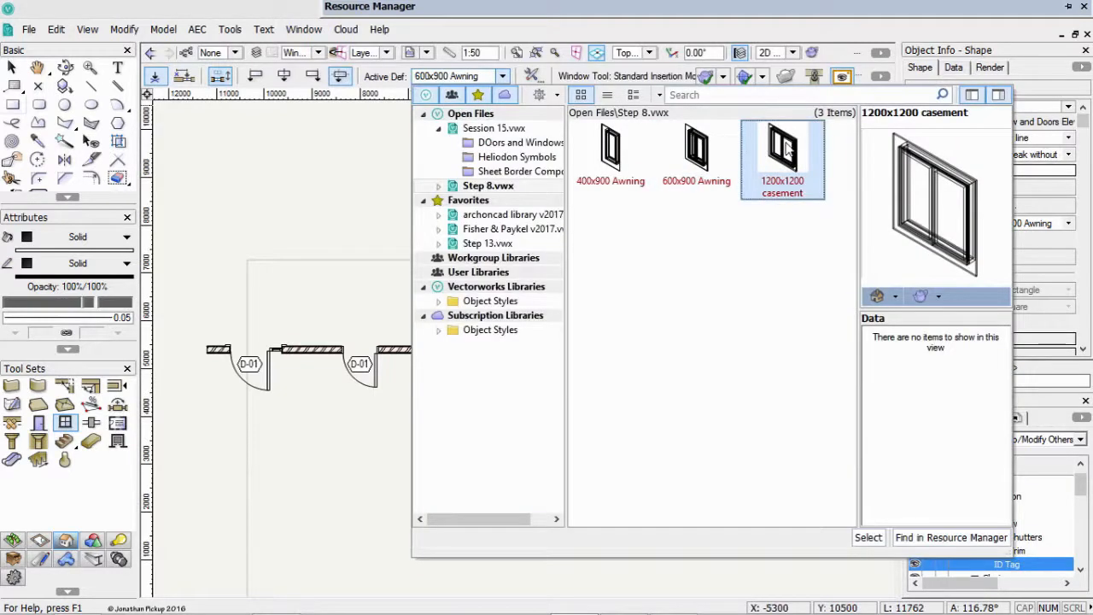
double_click(787, 149)
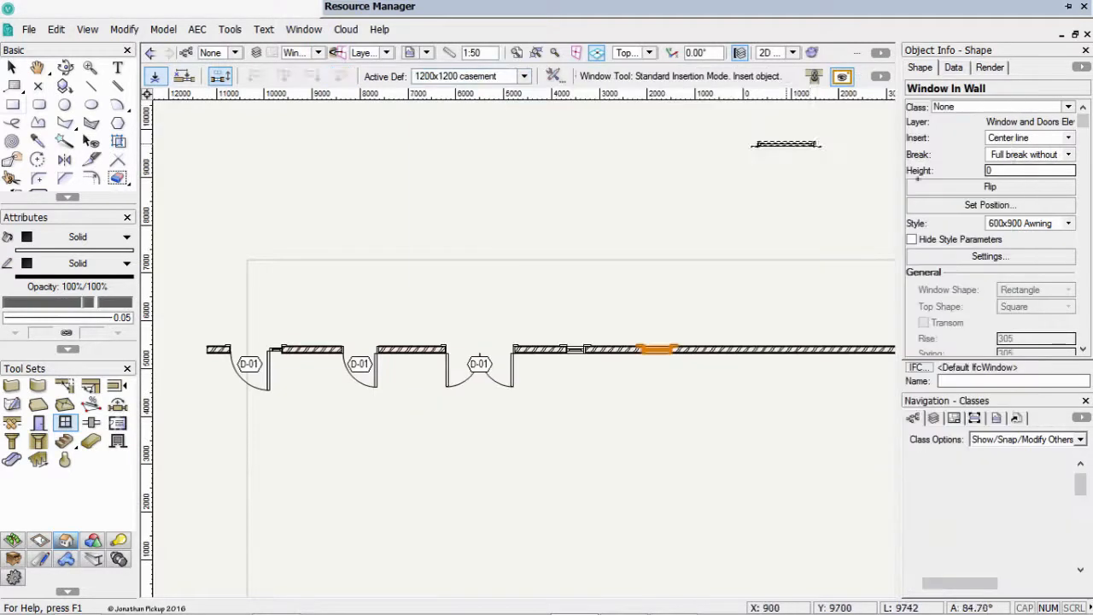
double_click(768, 349)
key("x")
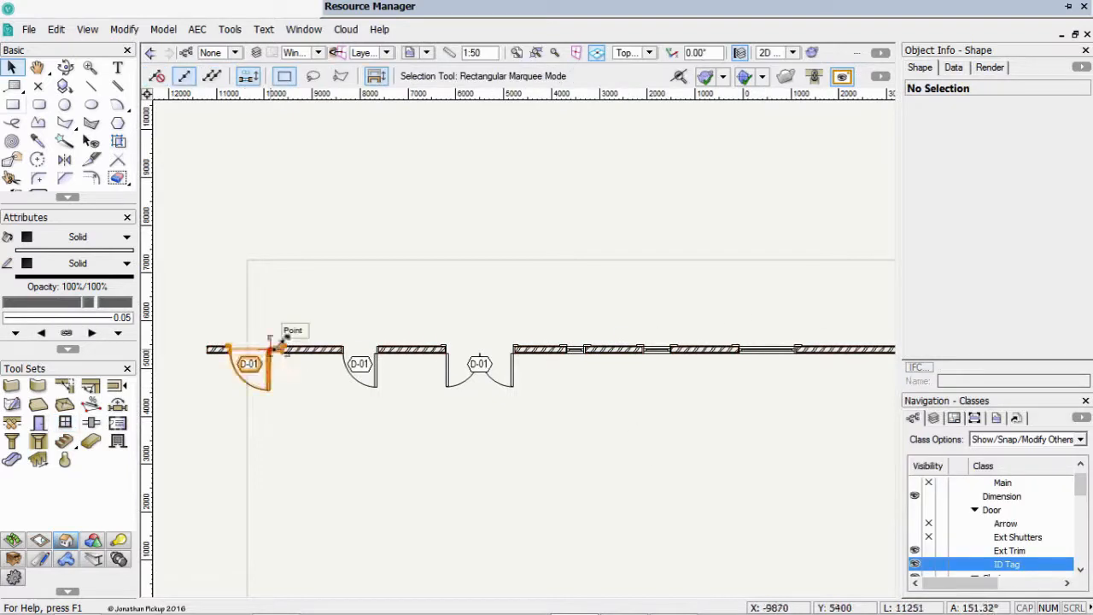
Reverse the sides of the wall holding the doors and windows, and check its door openings up close
left_click(256, 369)
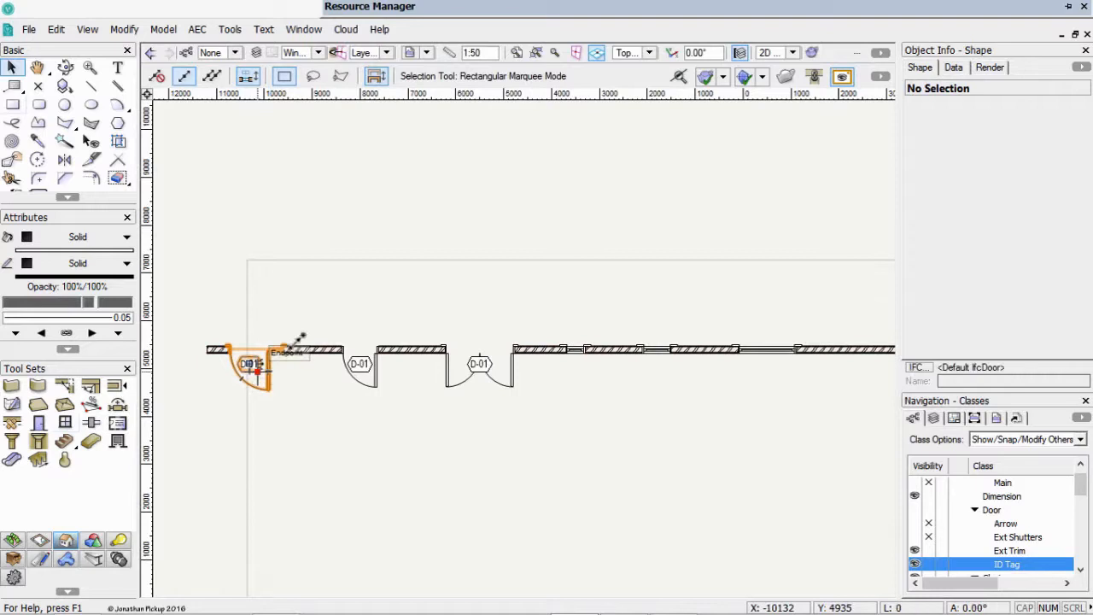
left_click(419, 354)
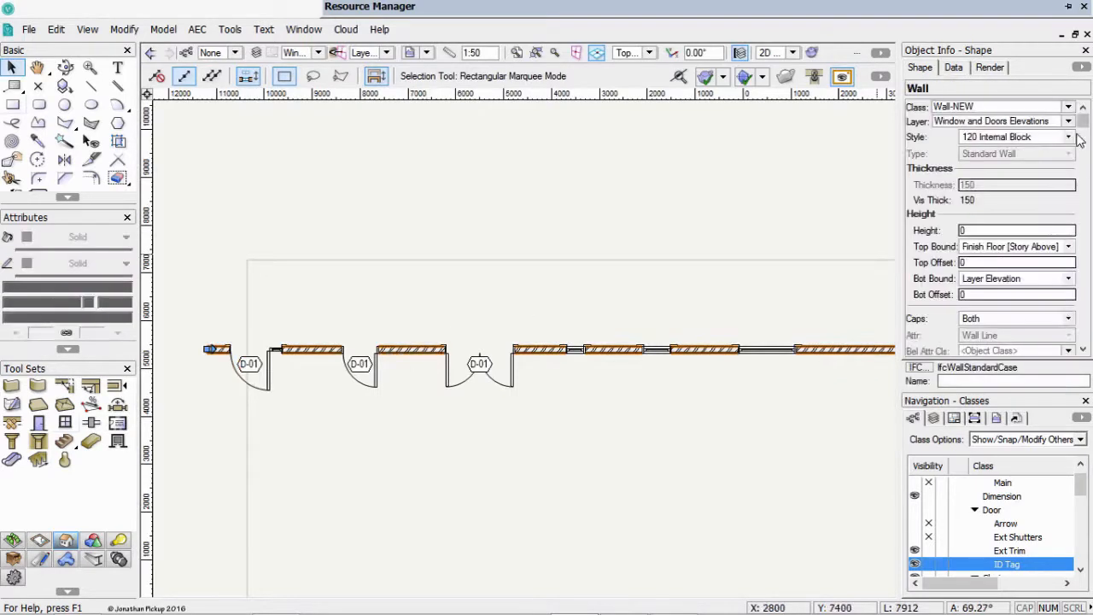
left_click_drag(1088, 124, 1083, 335)
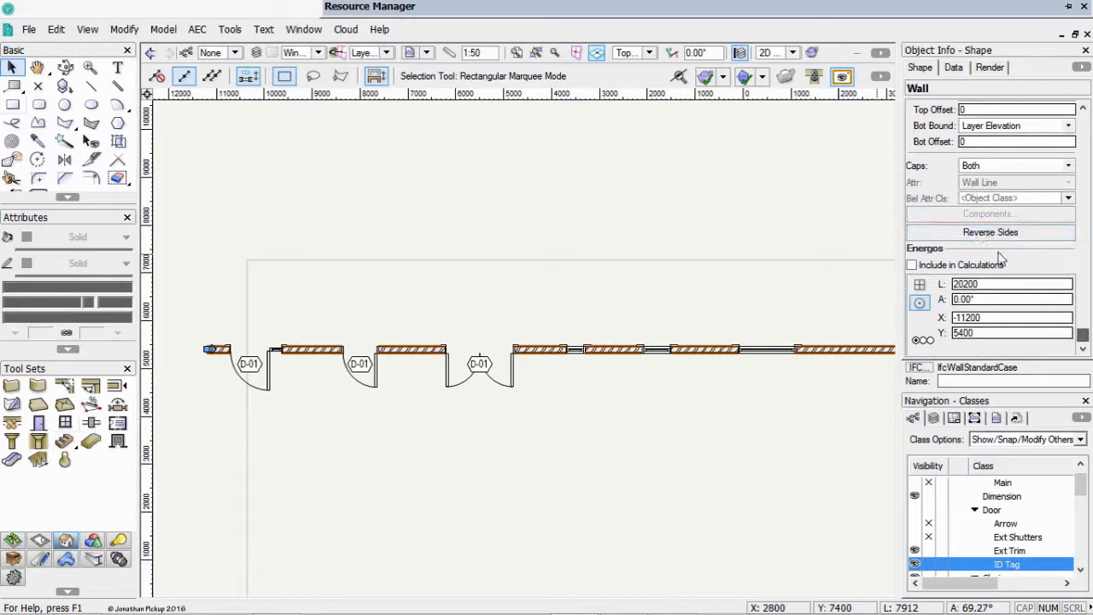
left_click(982, 234)
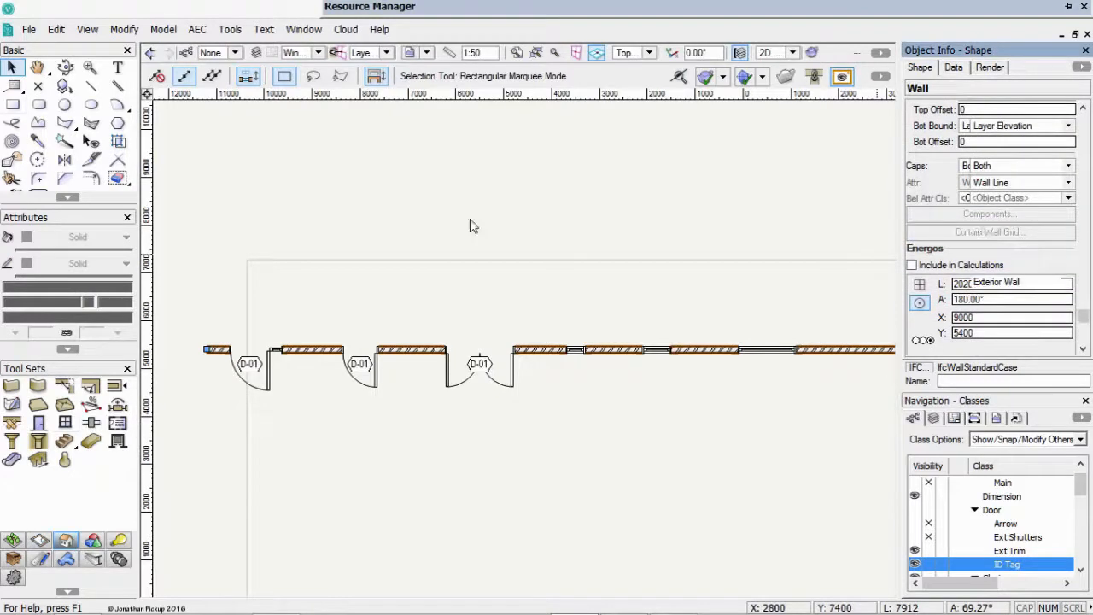
scroll(214, 350, "up", 4)
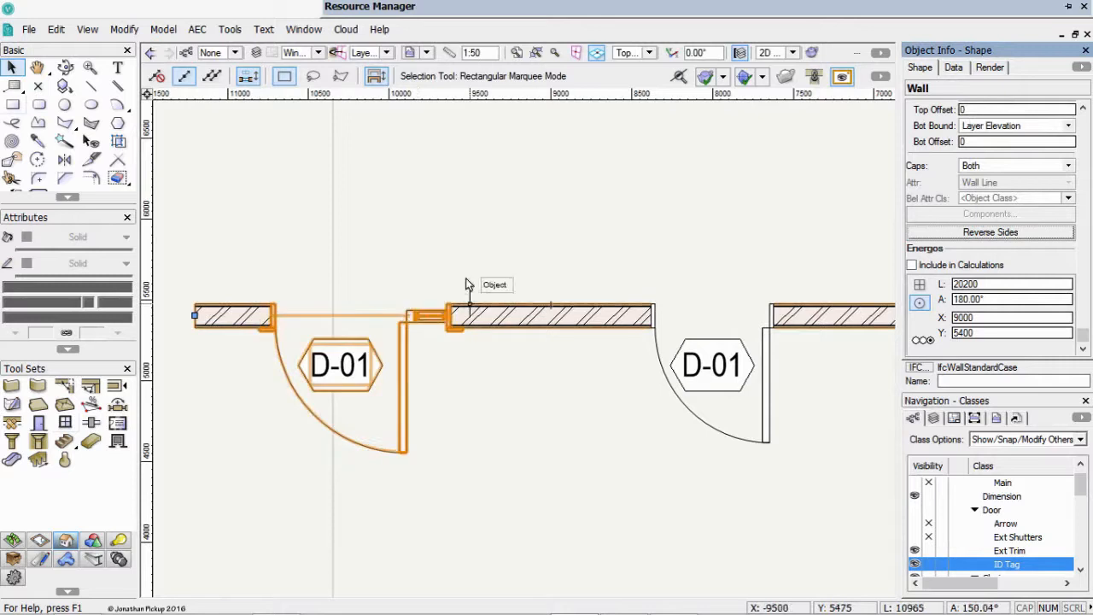
scroll(479, 337, "down", 4)
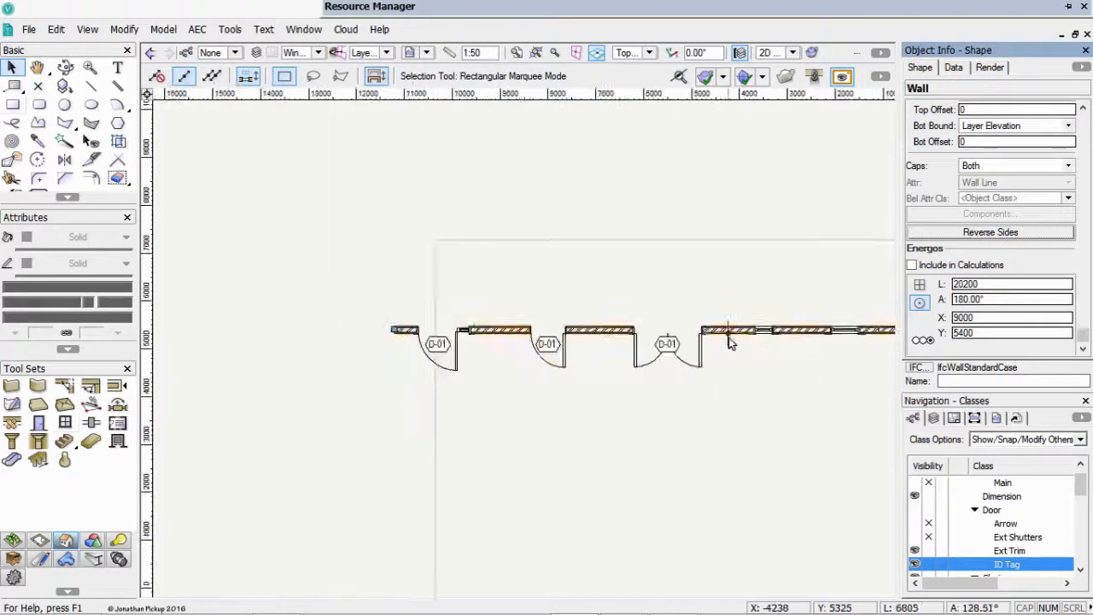
scroll(728, 339, "up", 2)
scroll(810, 348, "down", 4)
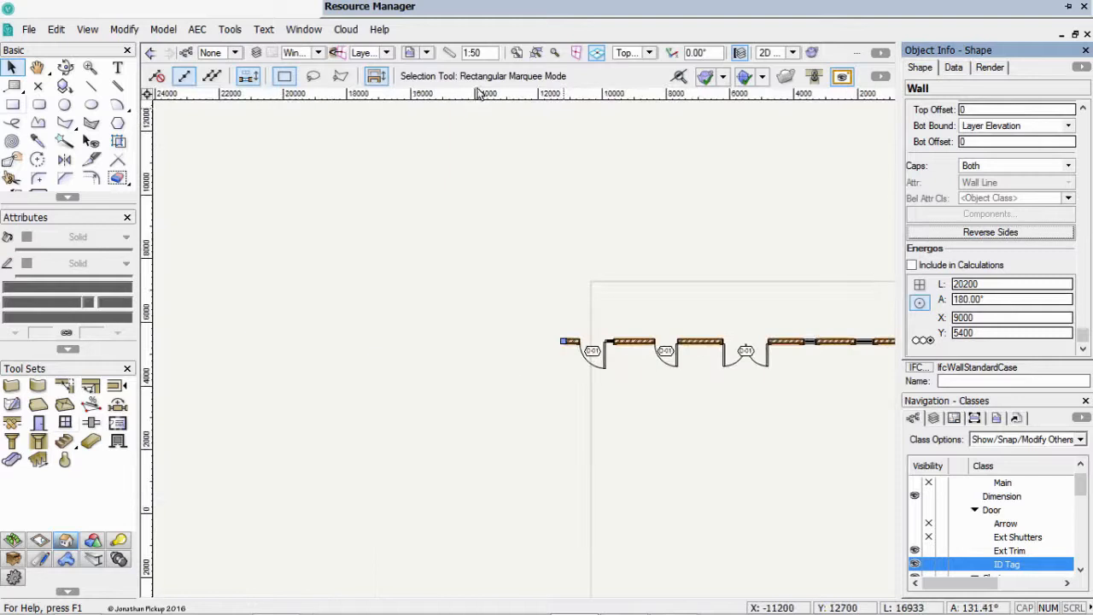
Switch to sheet layer 020 [Window and Door Elevations] and update the elevation viewport with the current doors and windows
left_click(304, 52)
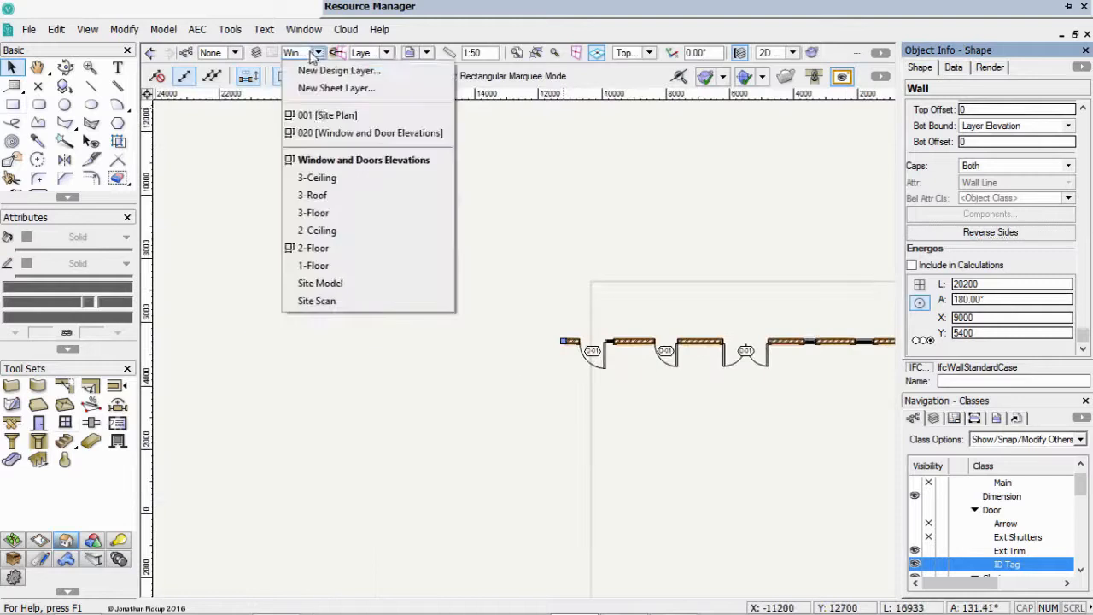
left_click(318, 134)
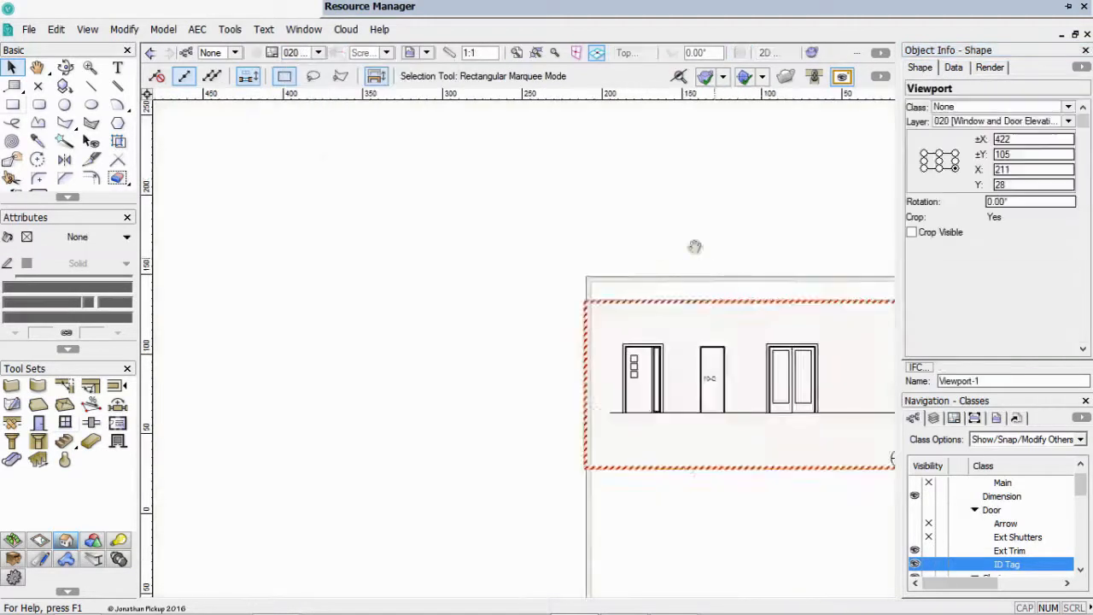
middle_click_drag(695, 247, 354, 166)
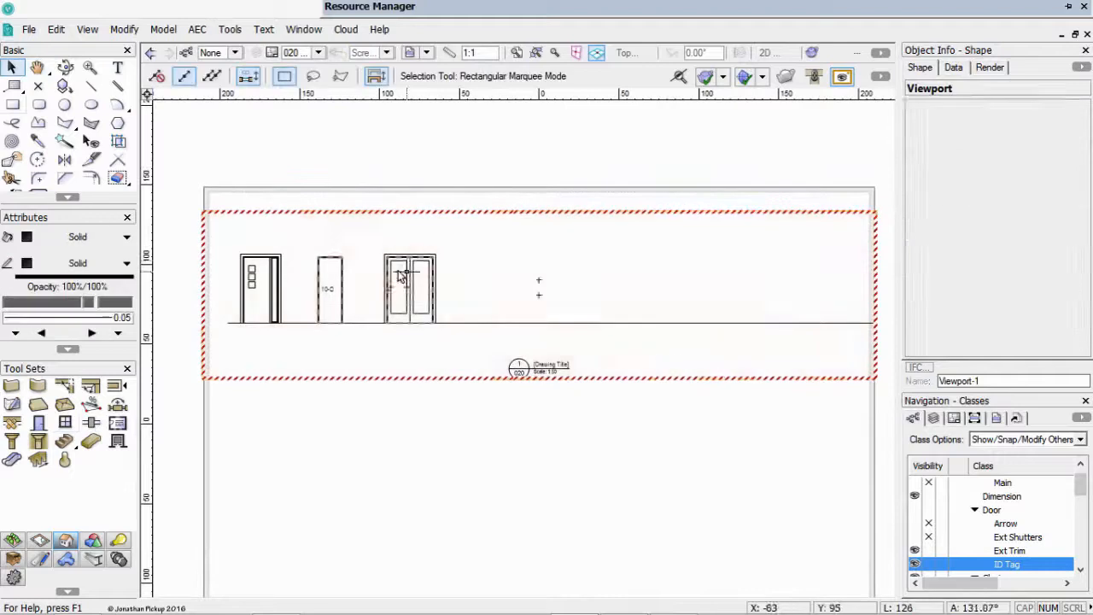
left_click(425, 261)
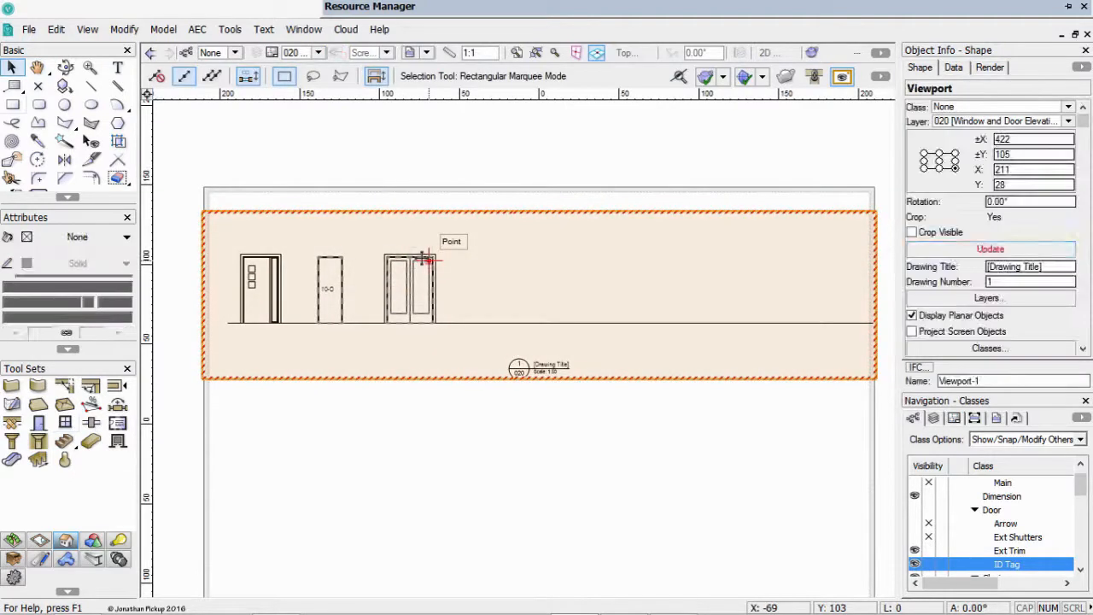
left_click(955, 249)
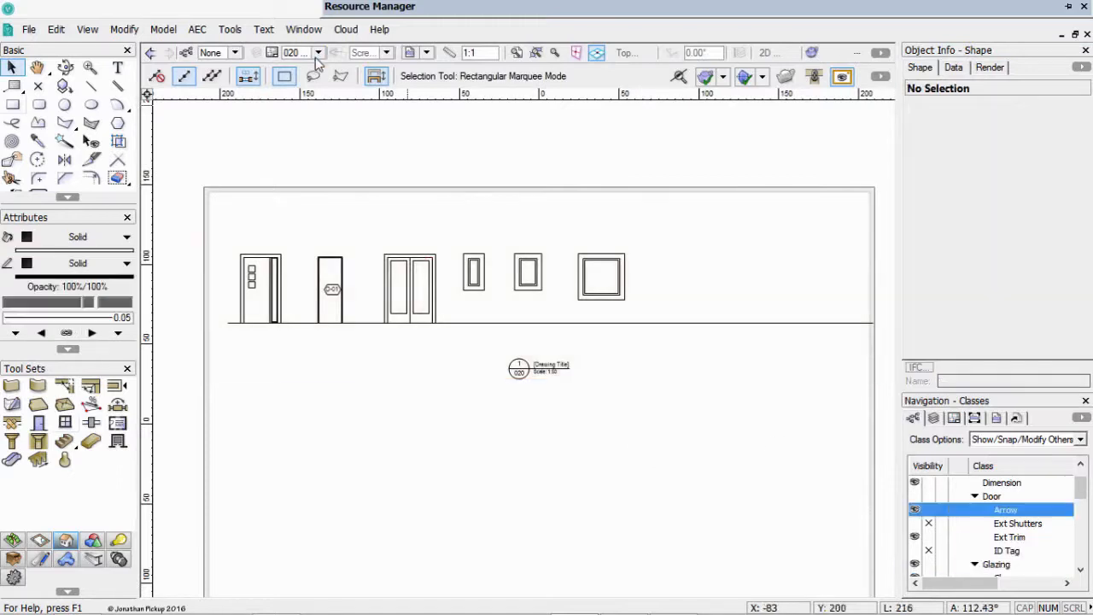
Switch to the 2-Floor design layer and show the entrance door in a right-hand isometric 3D view
left_click(319, 54)
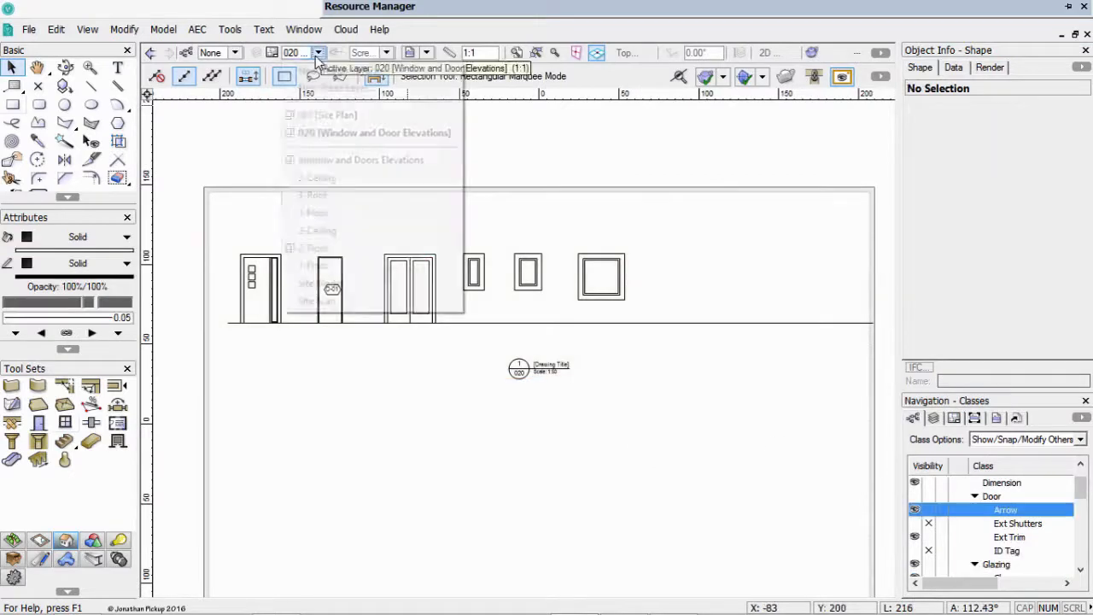
left_click(309, 248)
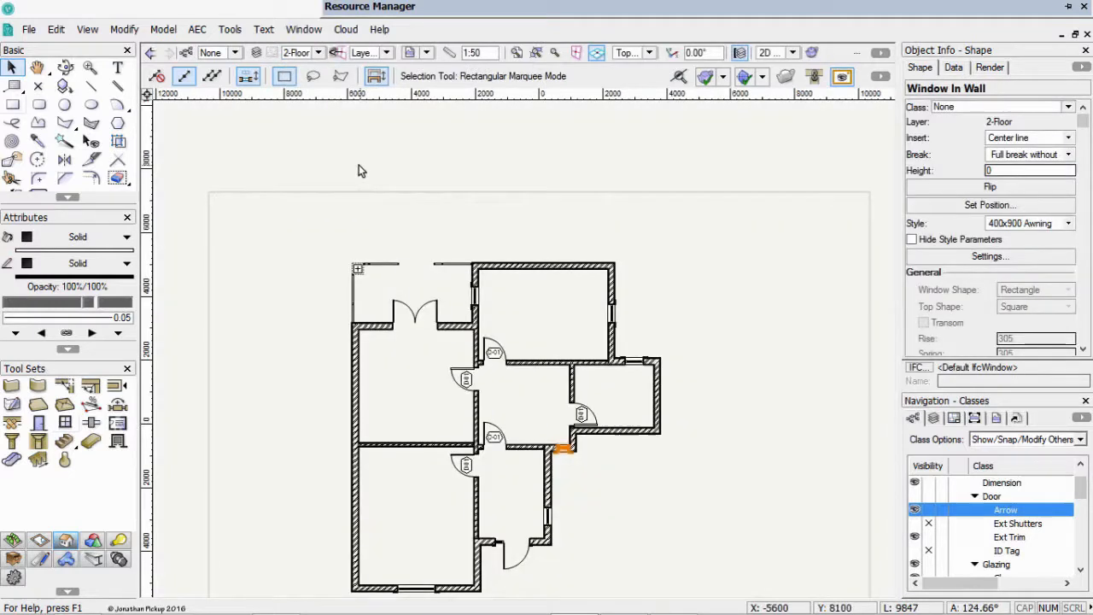
left_click(360, 171)
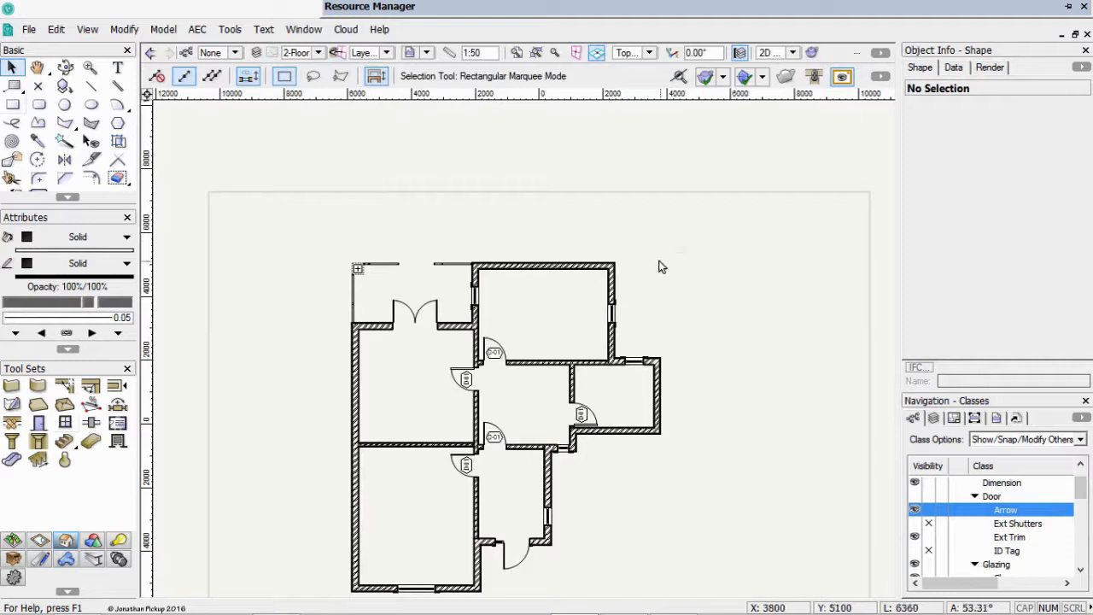
key("3")
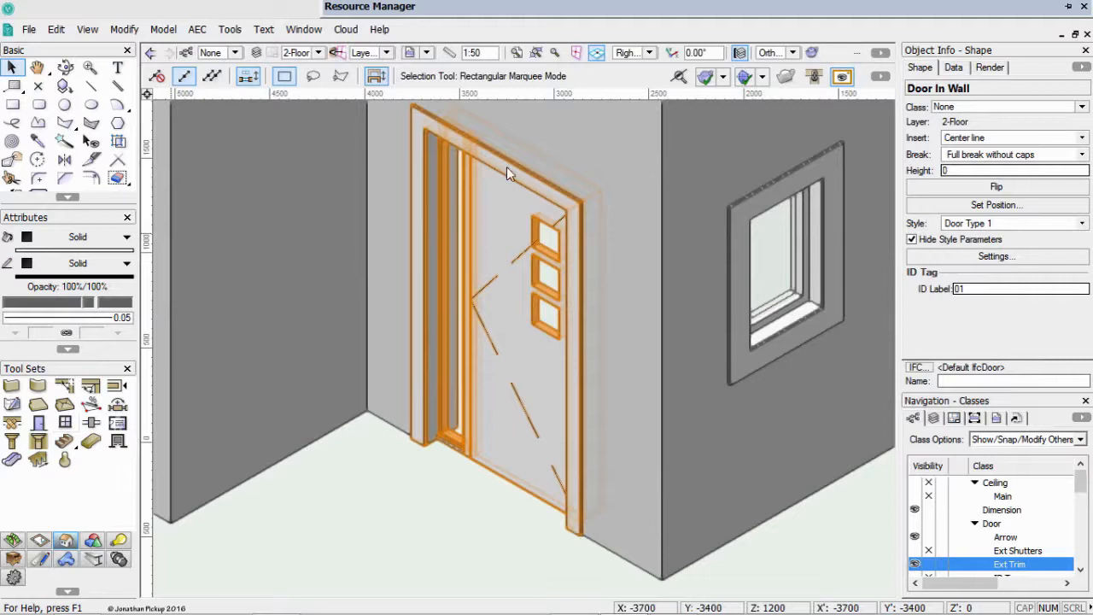
Edit the Door Type 1 style from the Doors and Windows resources and set its exterior trim width to 150
mouse_move(544, 6)
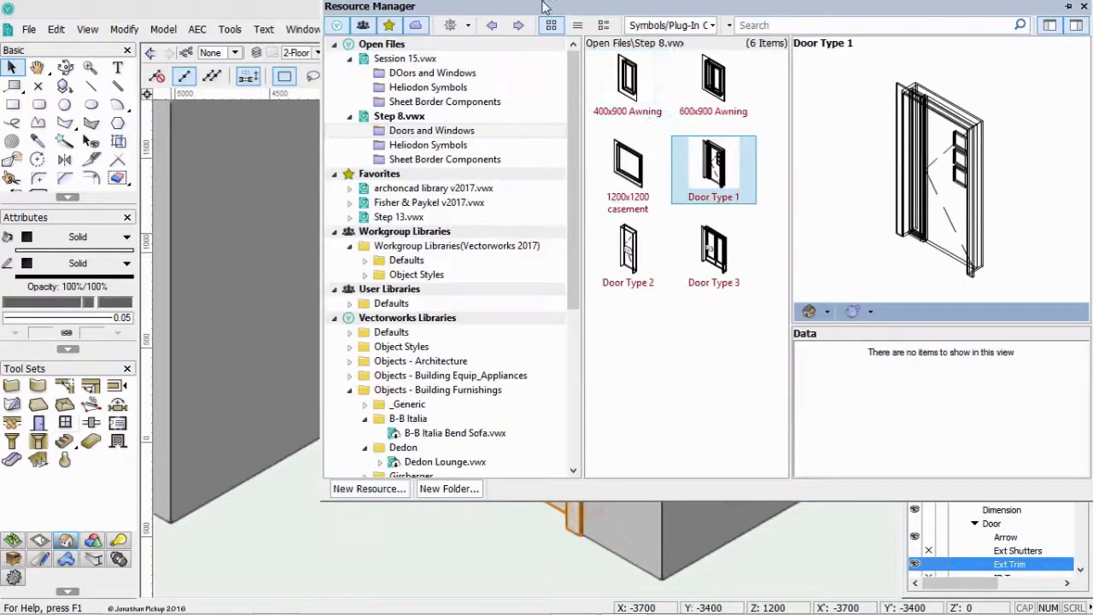
right_click(722, 189)
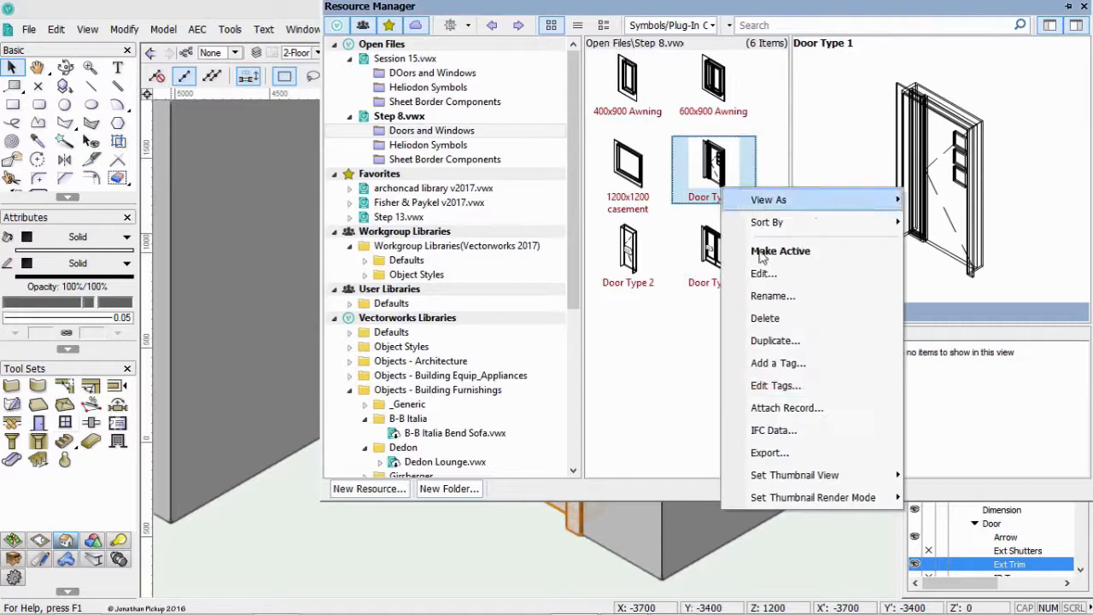
left_click(793, 278)
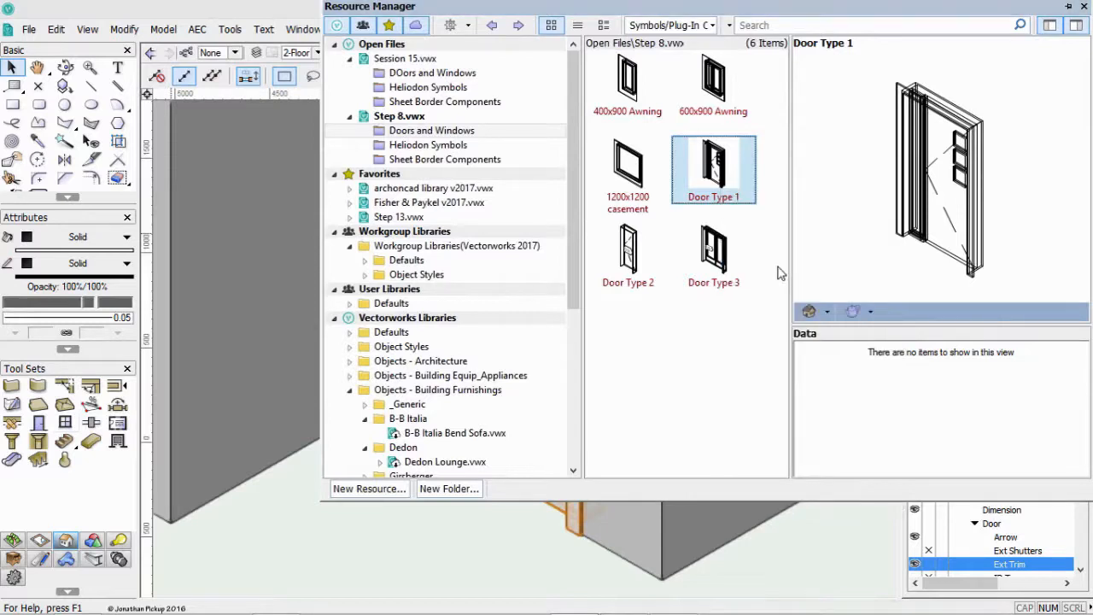
double_click(529, 244)
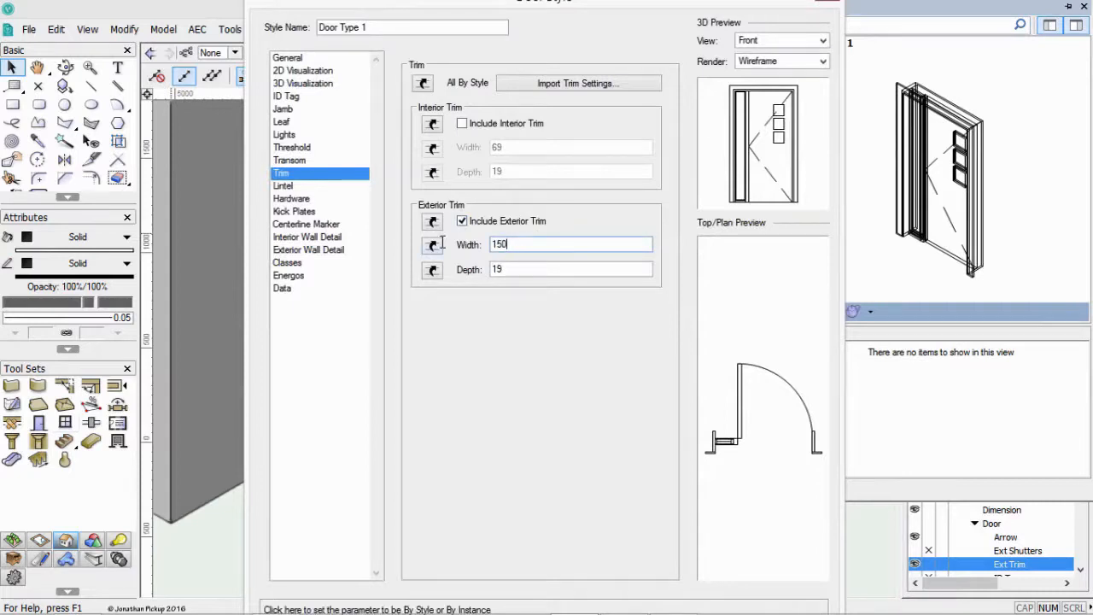
Set the 2D attributes of Door Type 1 by Class, assign its trim to Door-Ext Trim, and accept the style settings
left_click(302, 71)
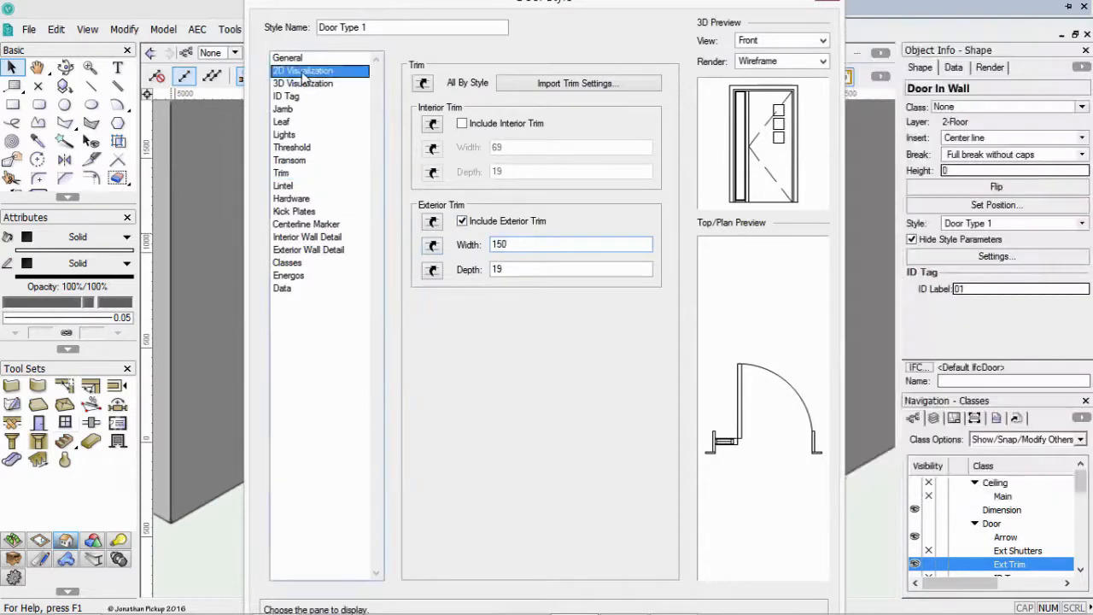
left_click(554, 157)
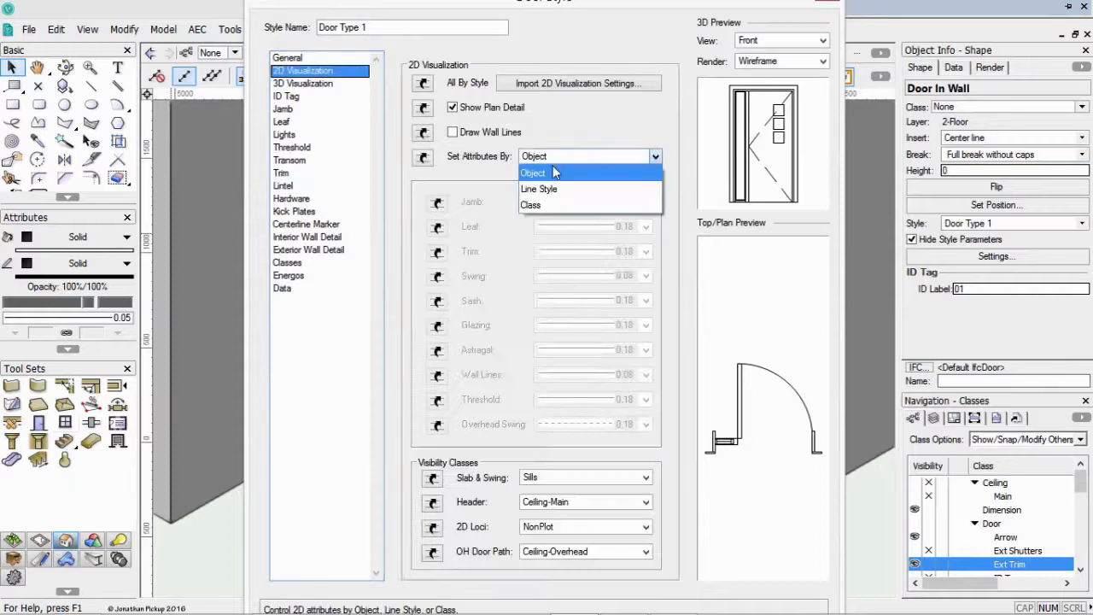
left_click(544, 205)
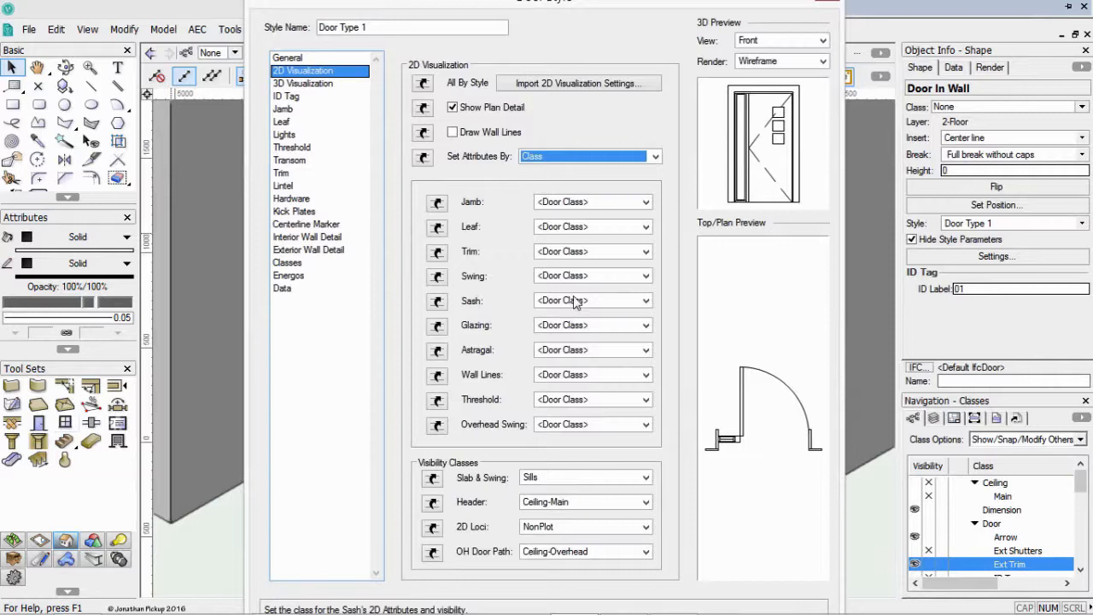
left_click(565, 252)
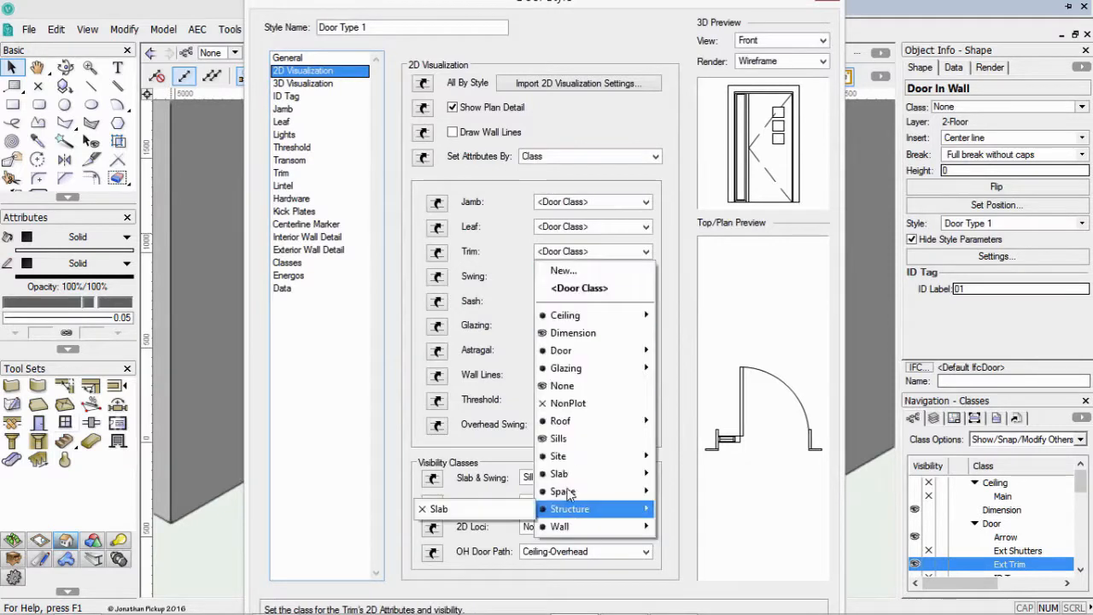
mouse_move(557, 357)
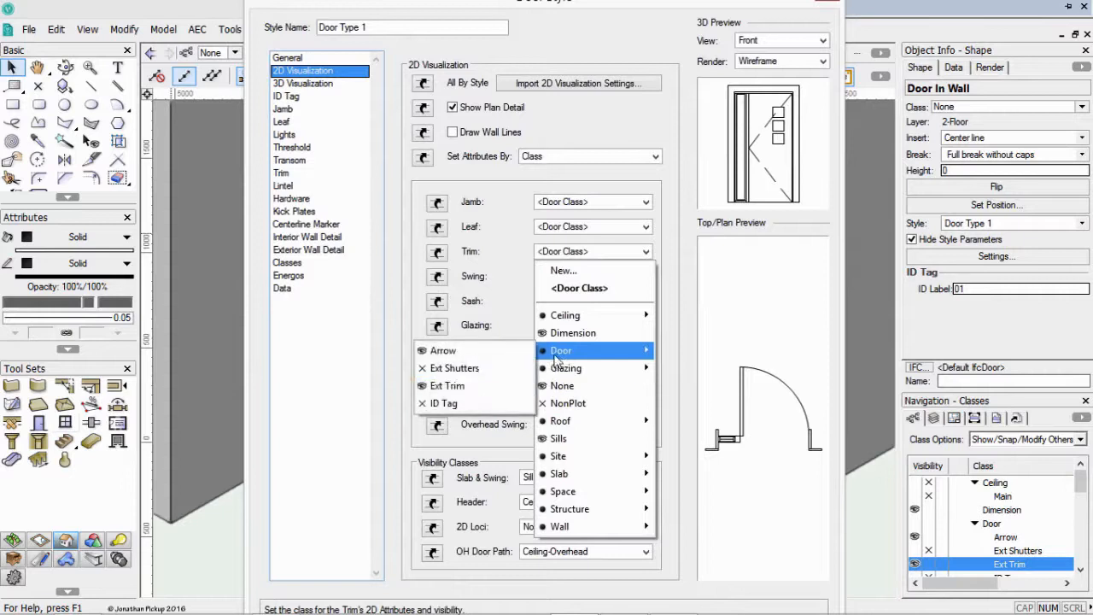
left_click(473, 387)
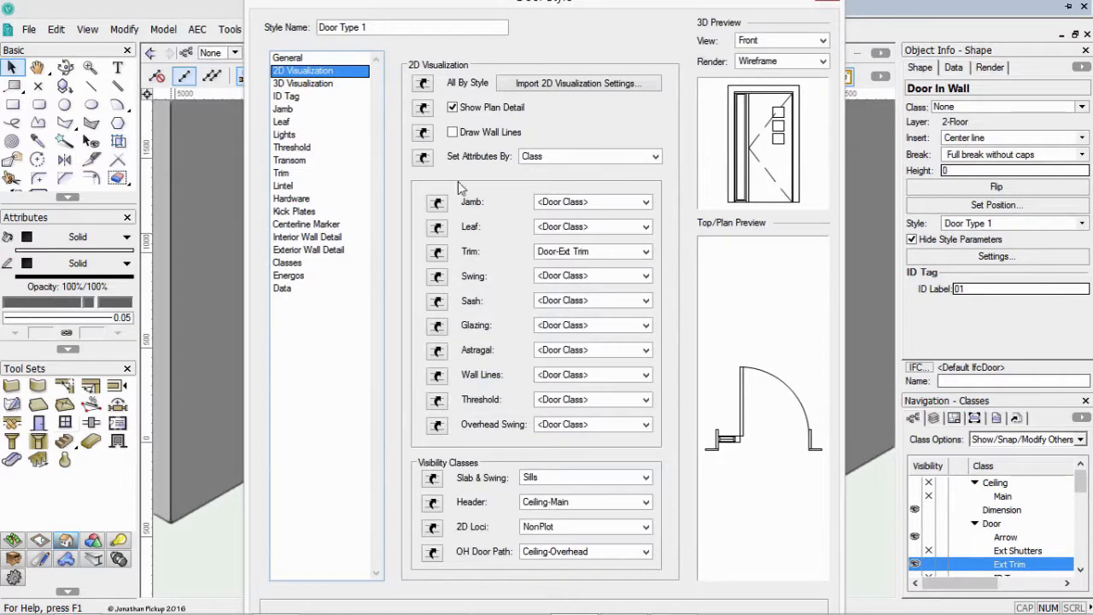
left_click(301, 84)
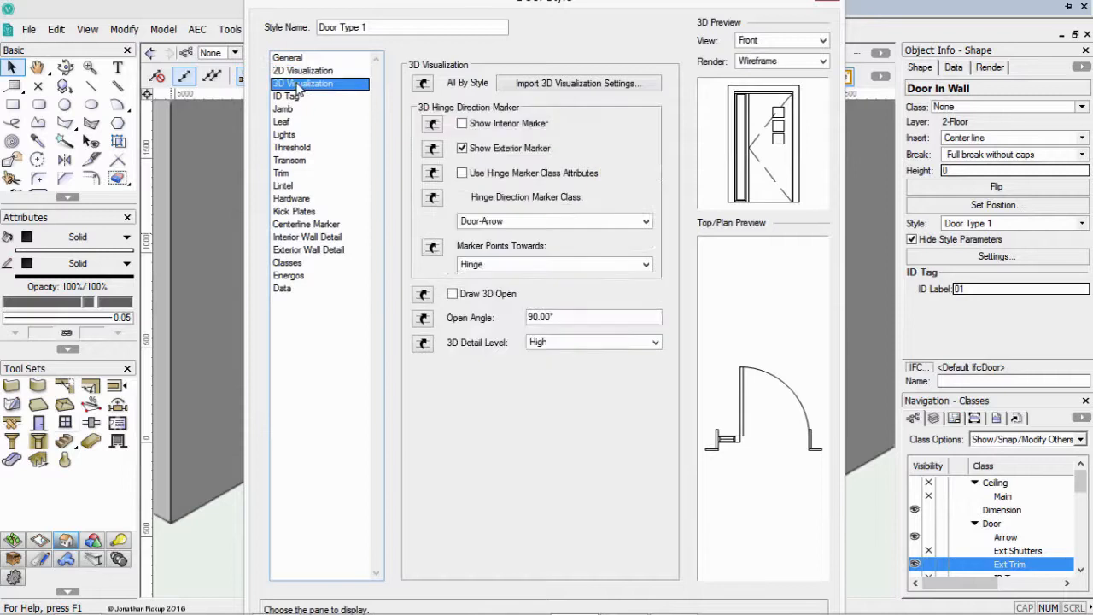
left_click(282, 174)
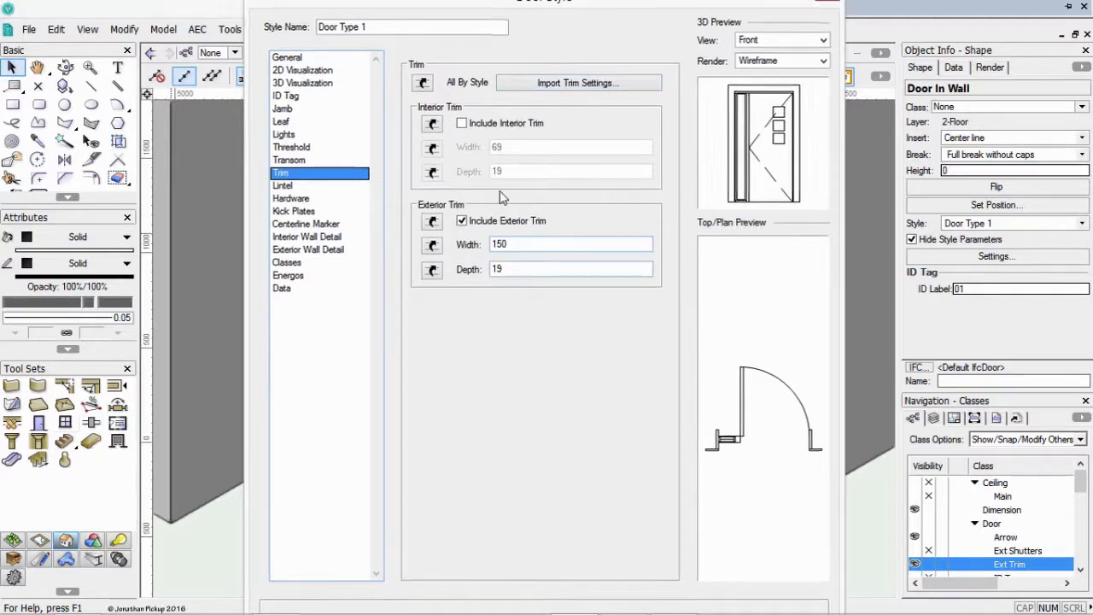
key("Return")
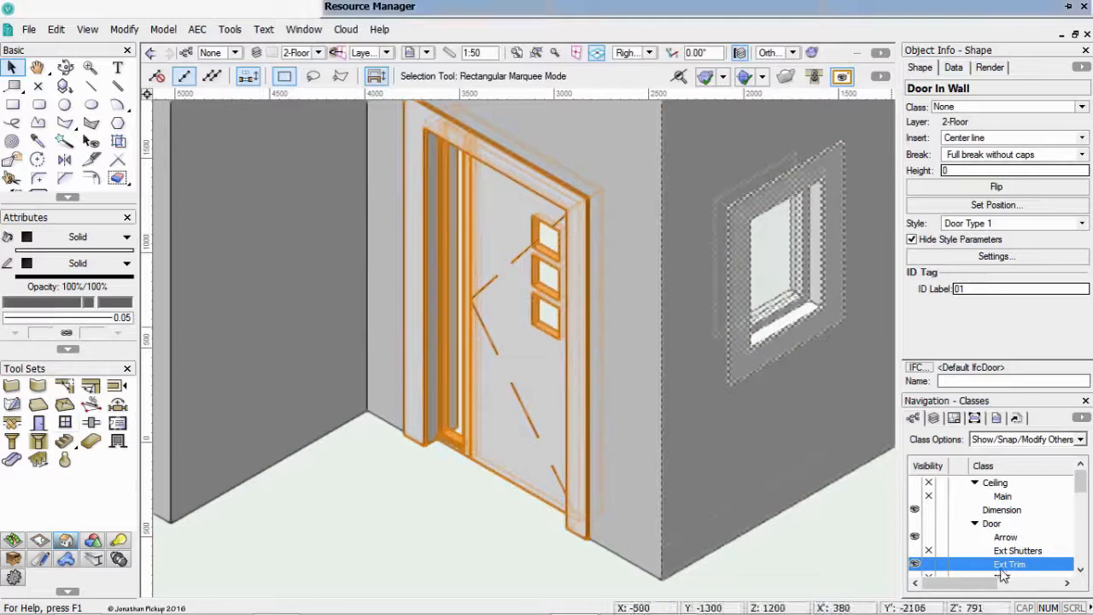
Edit the Door-Ext Trim class and set its solid fill color to a muted brownish red
right_click(1003, 563)
left_click(982, 353)
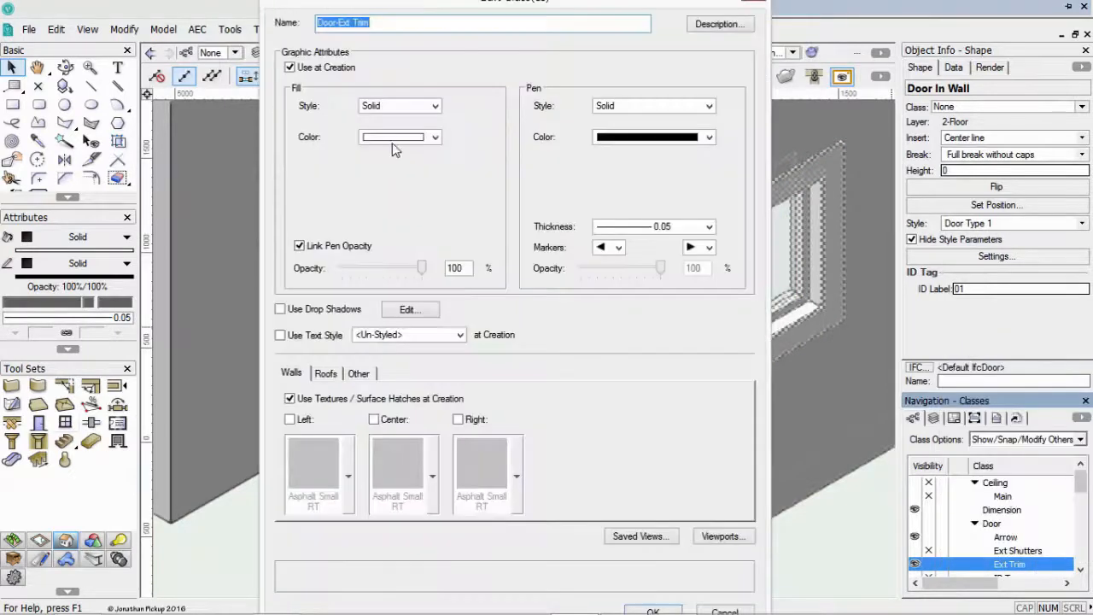
left_click(392, 140)
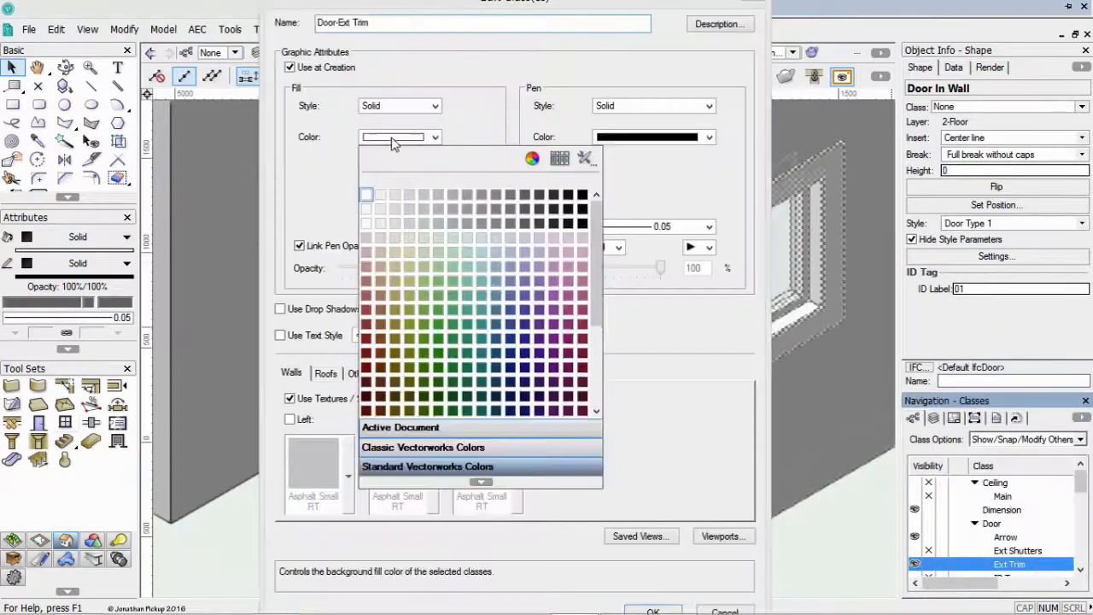
left_click(369, 296)
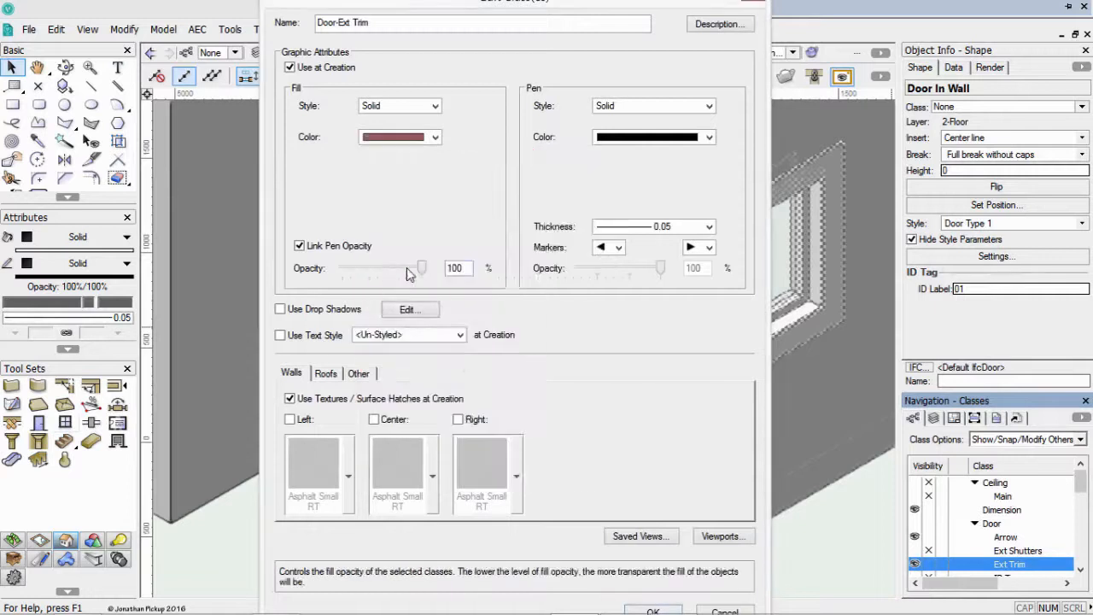
left_click(653, 611)
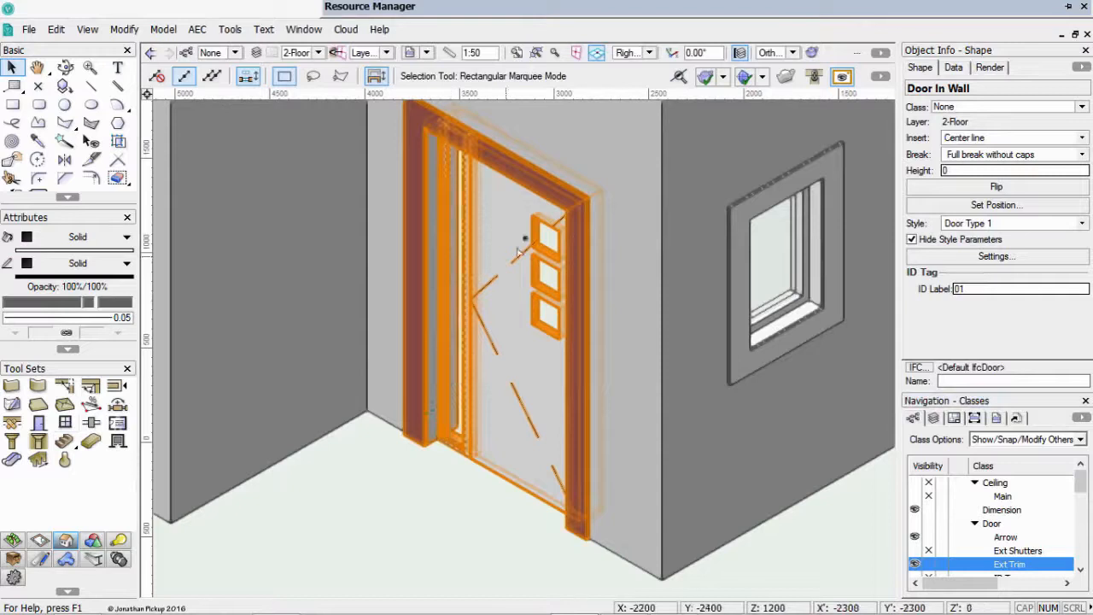
Edit the 400x900 Awning window style, keeping its 2D attributes by Class and assigning its trim to Door-Ext Trim
mouse_move(586, 8)
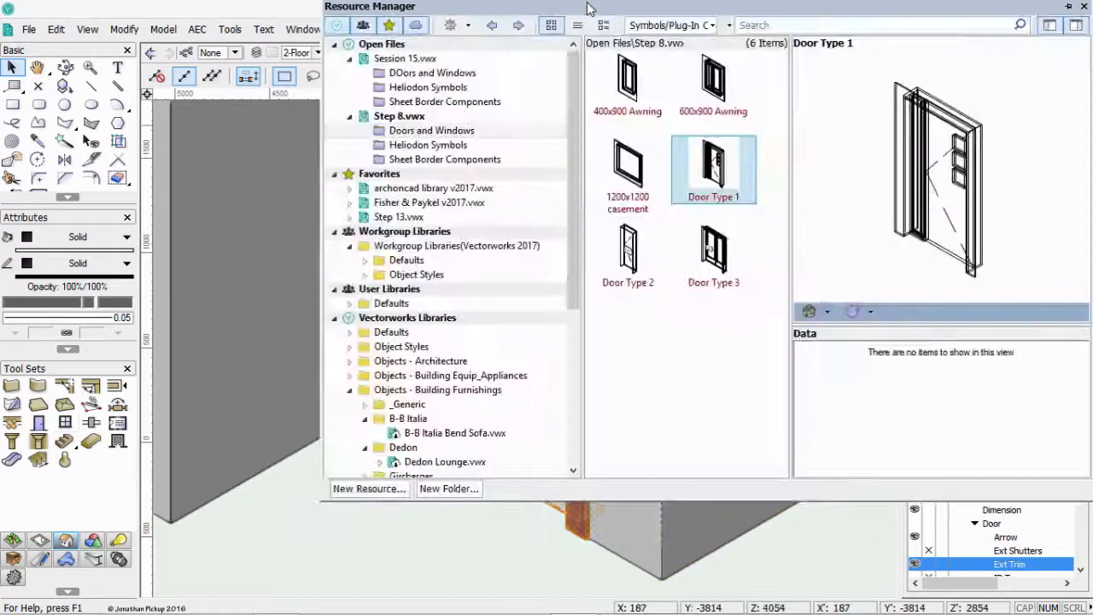
right_click(639, 76)
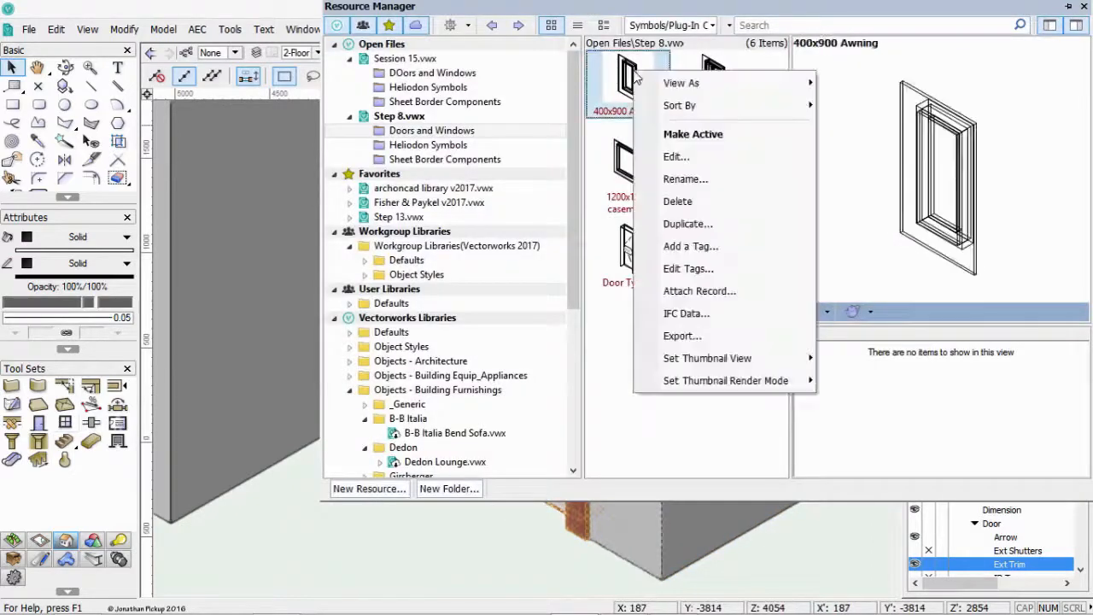
left_click(647, 165)
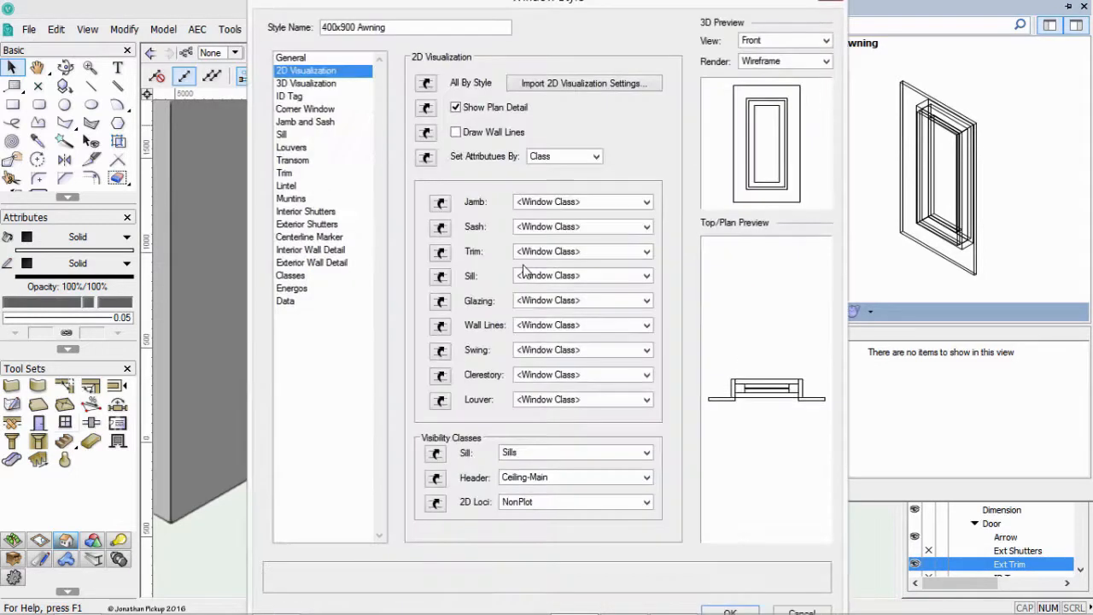
left_click(557, 162)
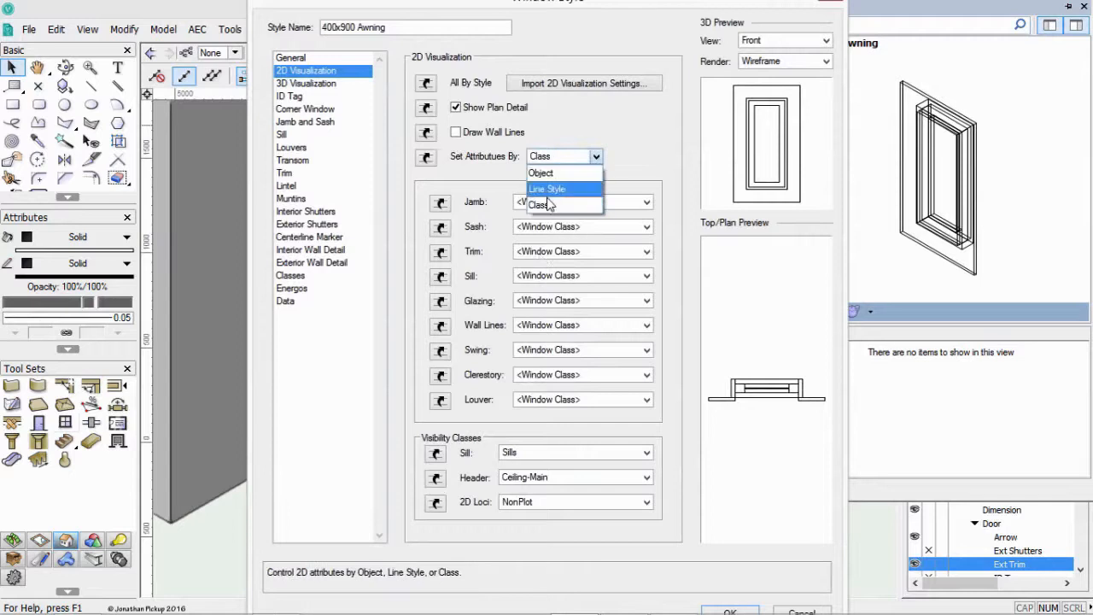
left_click(549, 205)
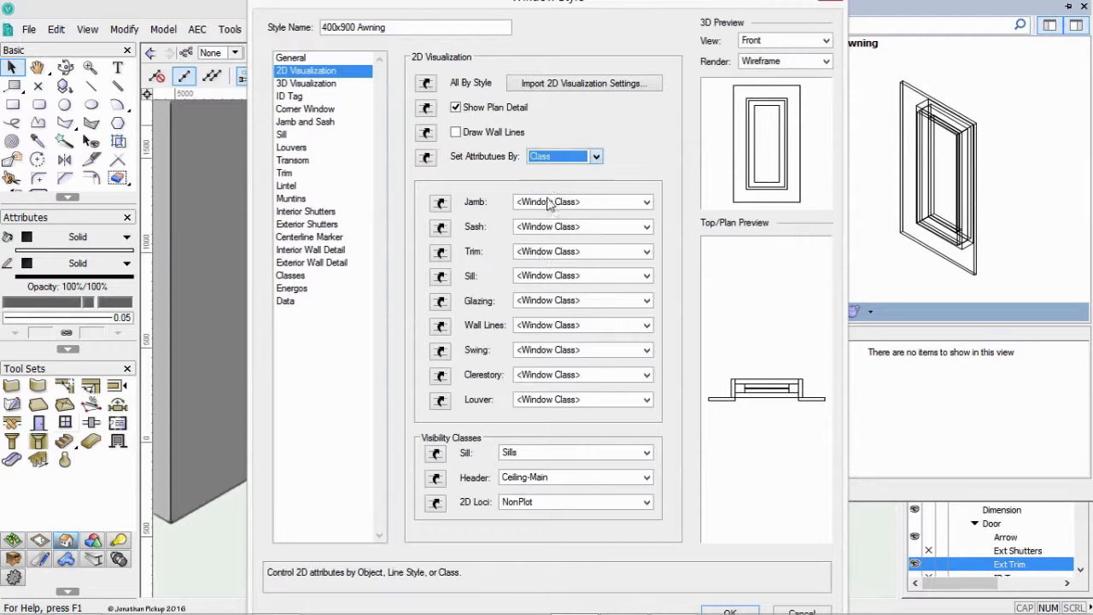
left_click(618, 252)
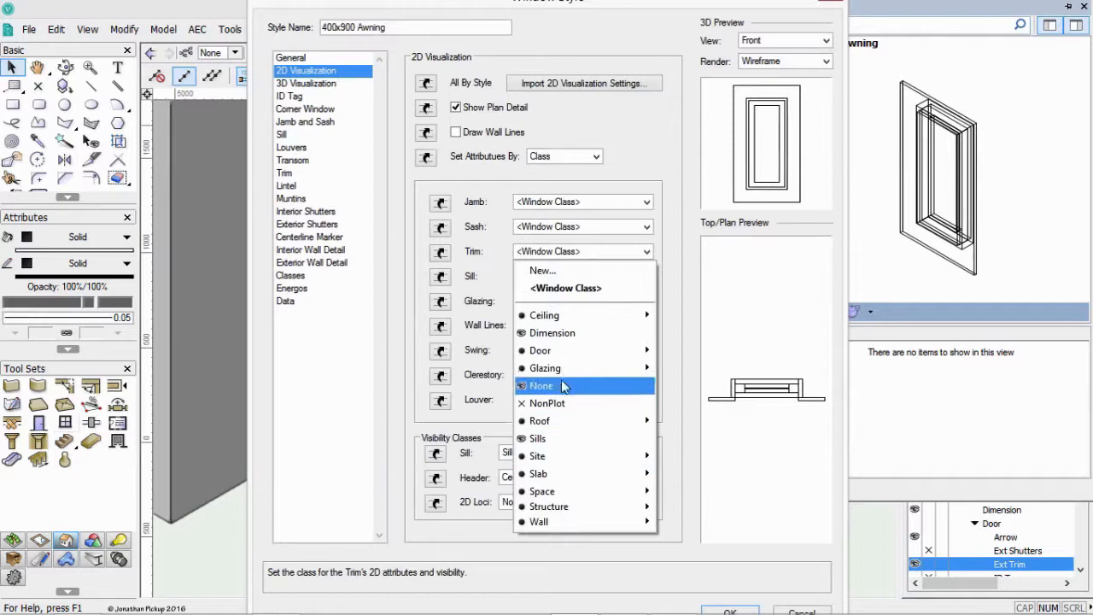
mouse_move(546, 350)
left_click(409, 384)
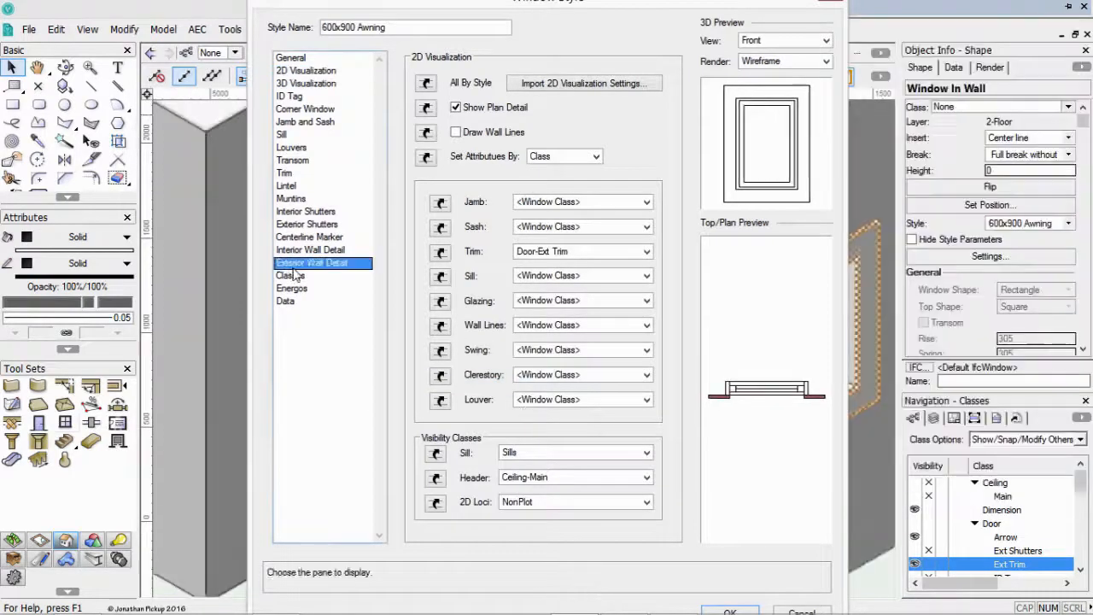
Assign the exterior trim of the 600x900 Awning window style to the Door-Ext Trim class and accept the style settings
left_click(290, 275)
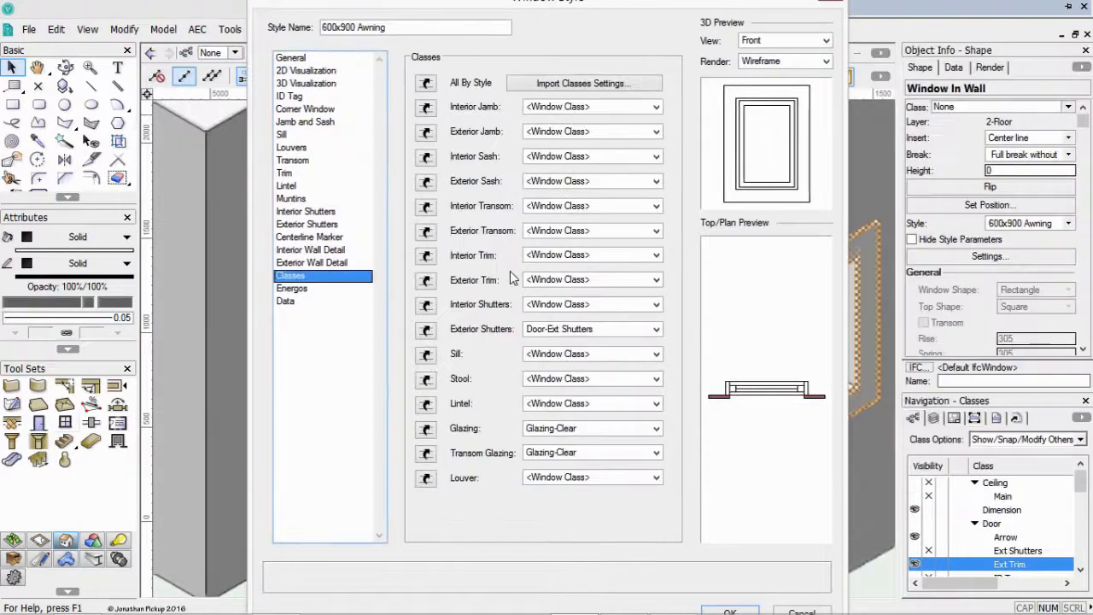
left_click(593, 280)
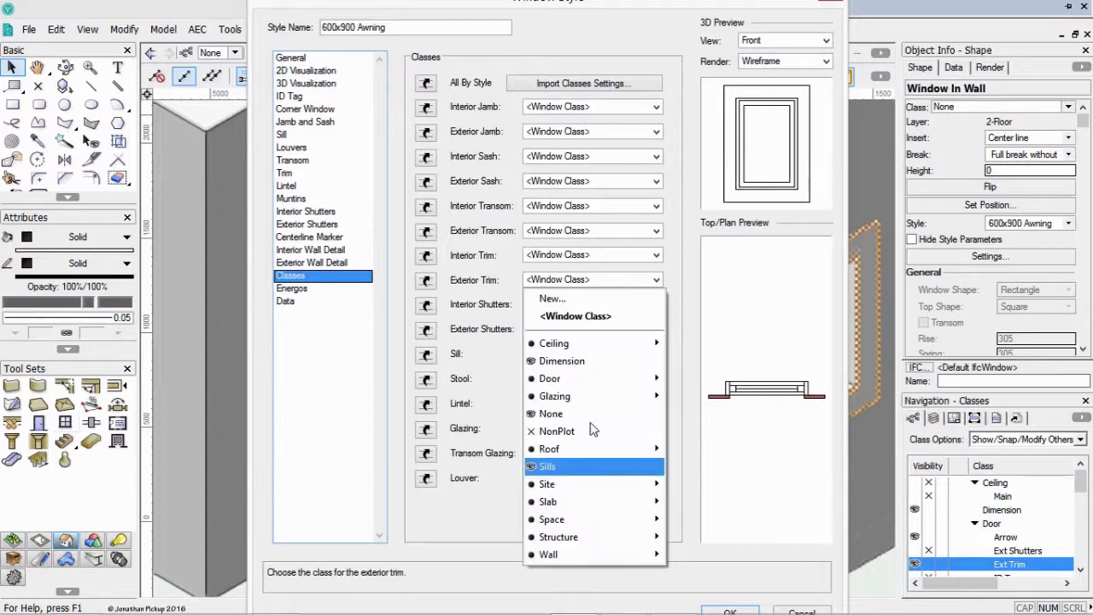
mouse_move(561, 378)
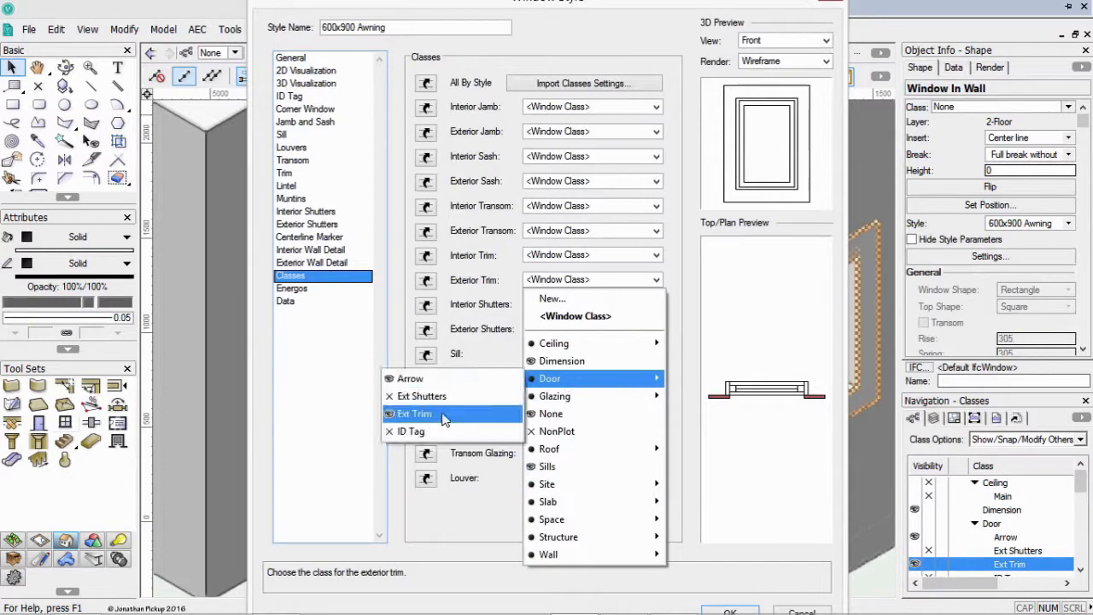
left_click(444, 415)
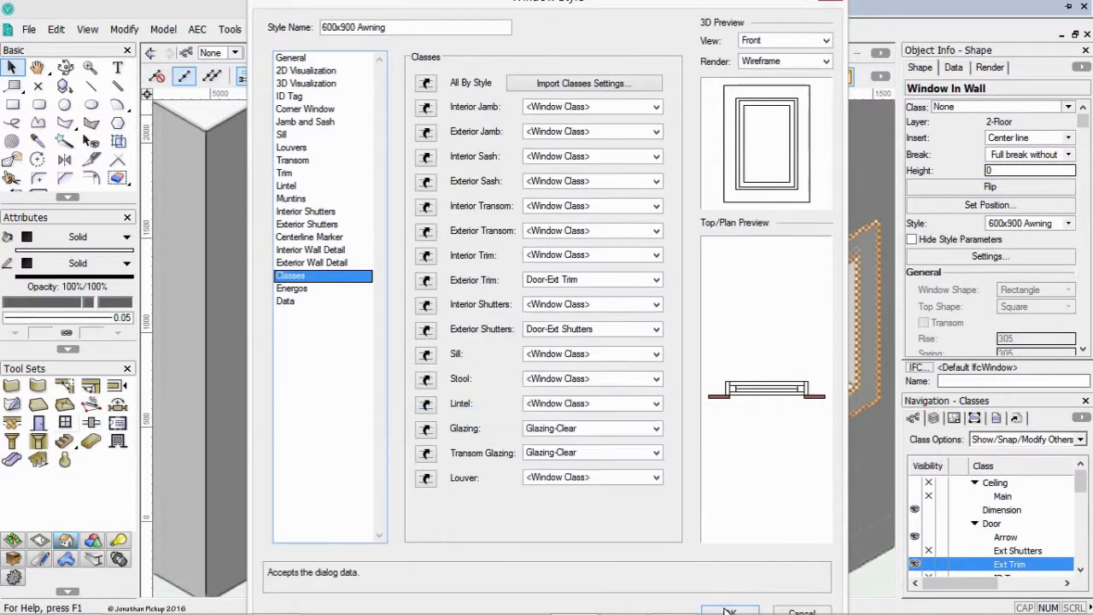
left_click(730, 609)
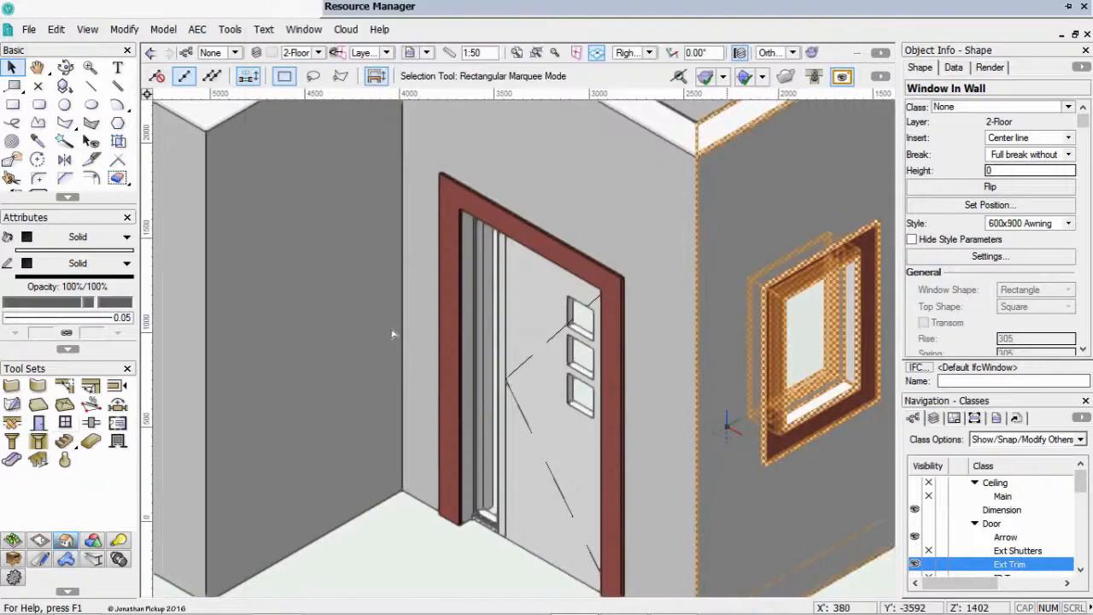
Edit the 400x900 Awning window style, assigning its exterior transom to the Door-Ext Trim class, and accept the style settings
scroll(338, 277, "down", 3)
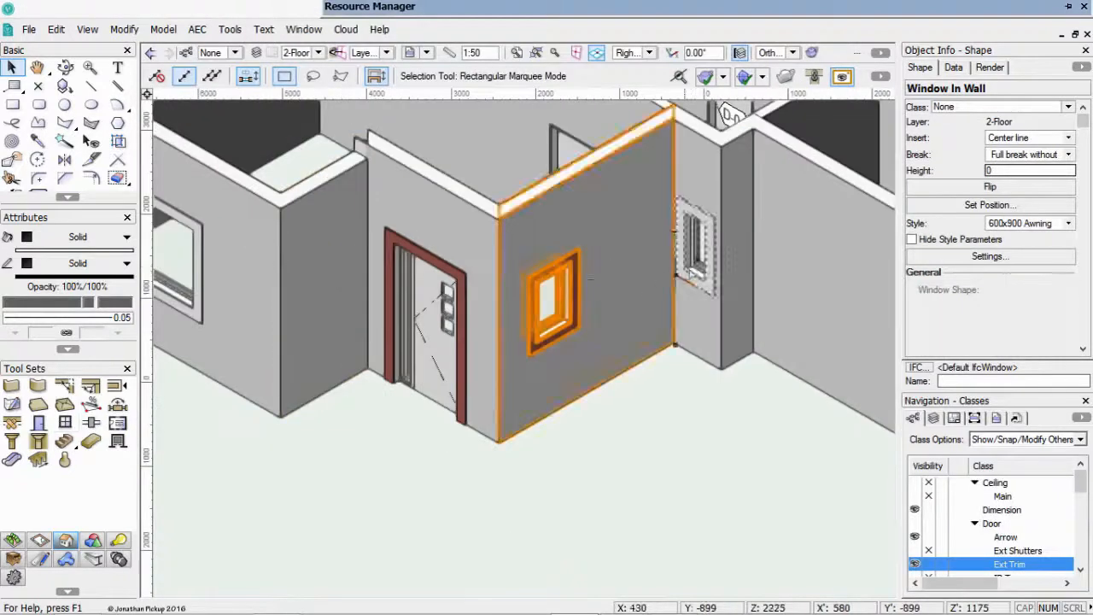
left_click(693, 260)
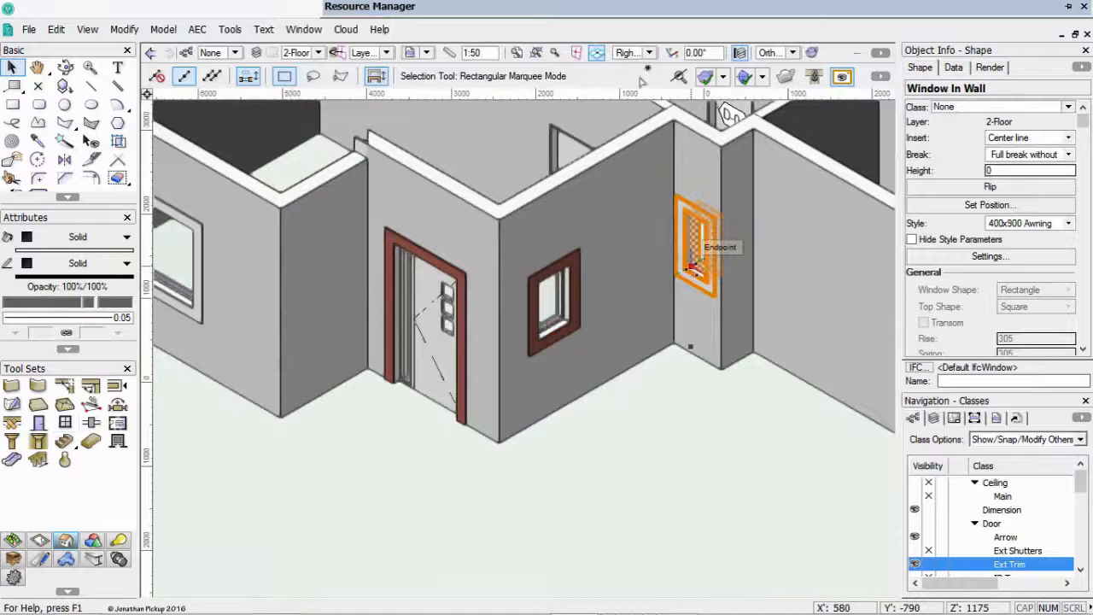
left_click(537, 11)
right_click(630, 85)
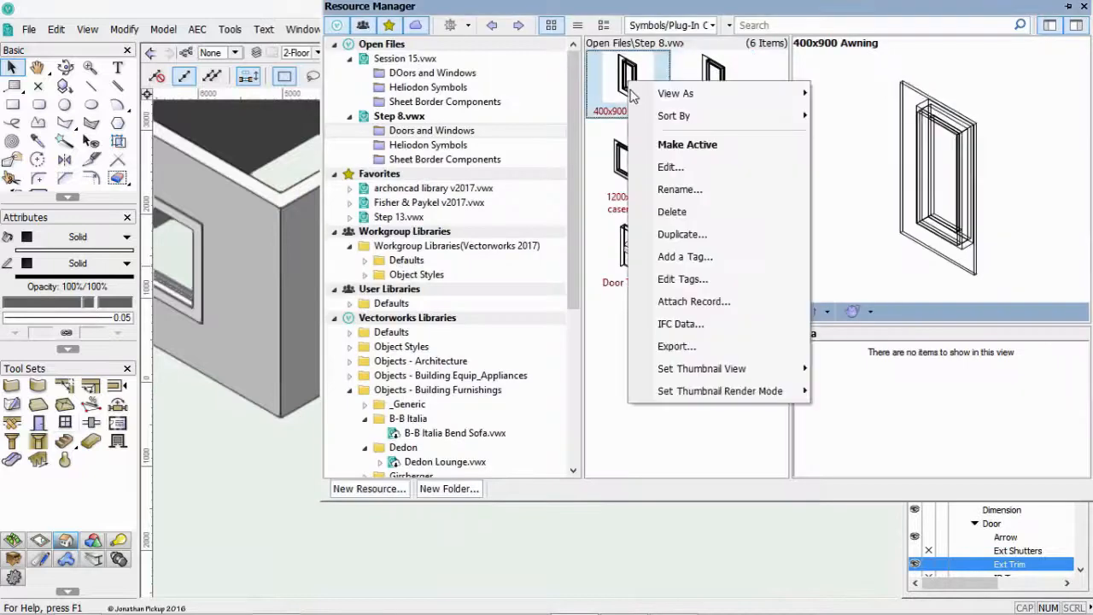
left_click(666, 167)
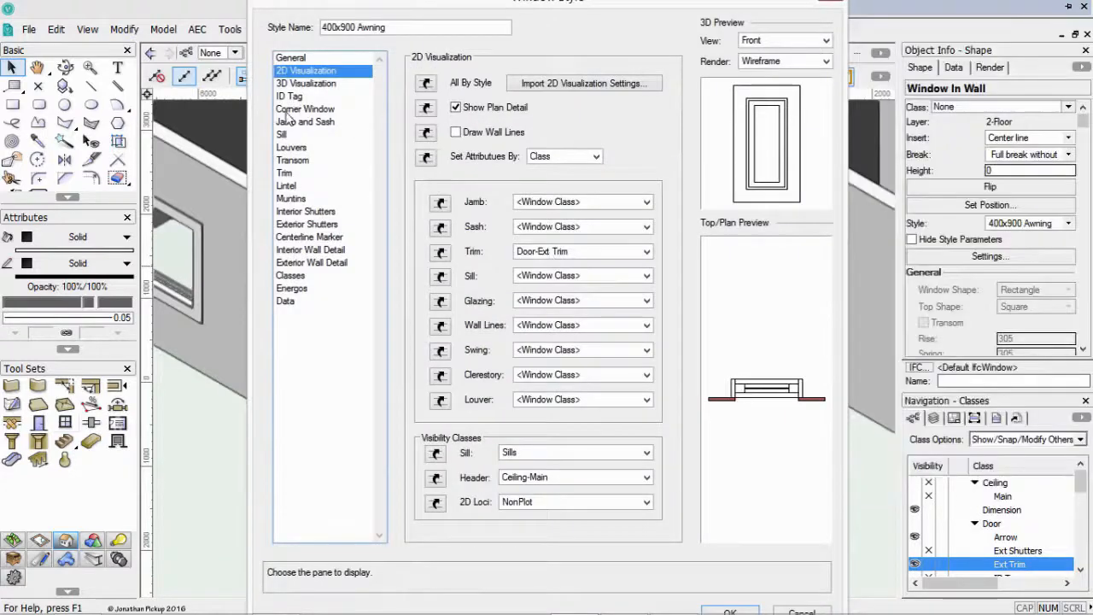
left_click(294, 275)
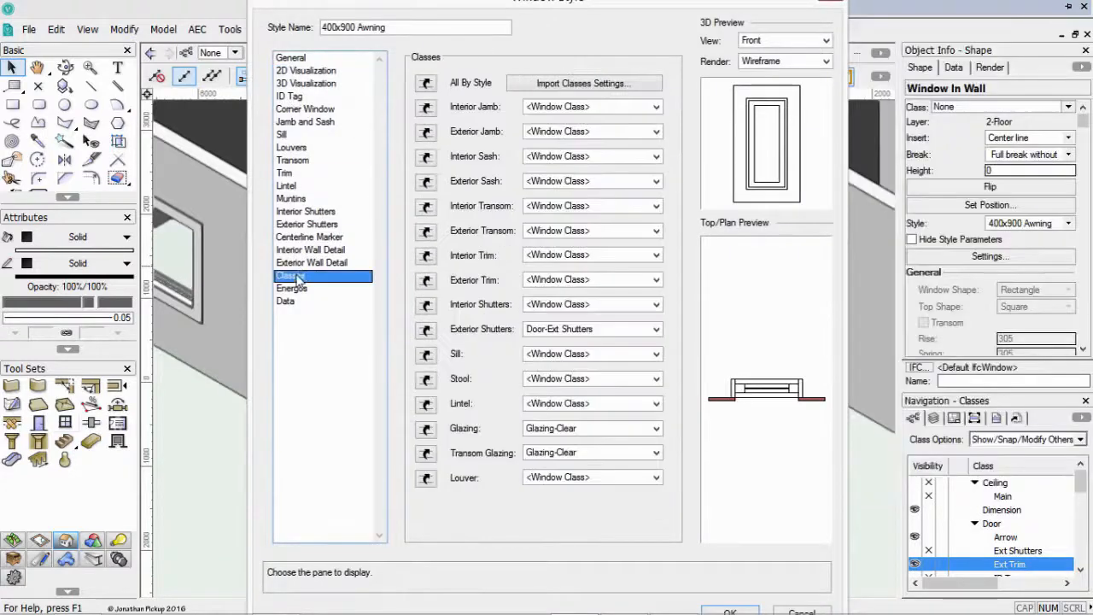
left_click(572, 233)
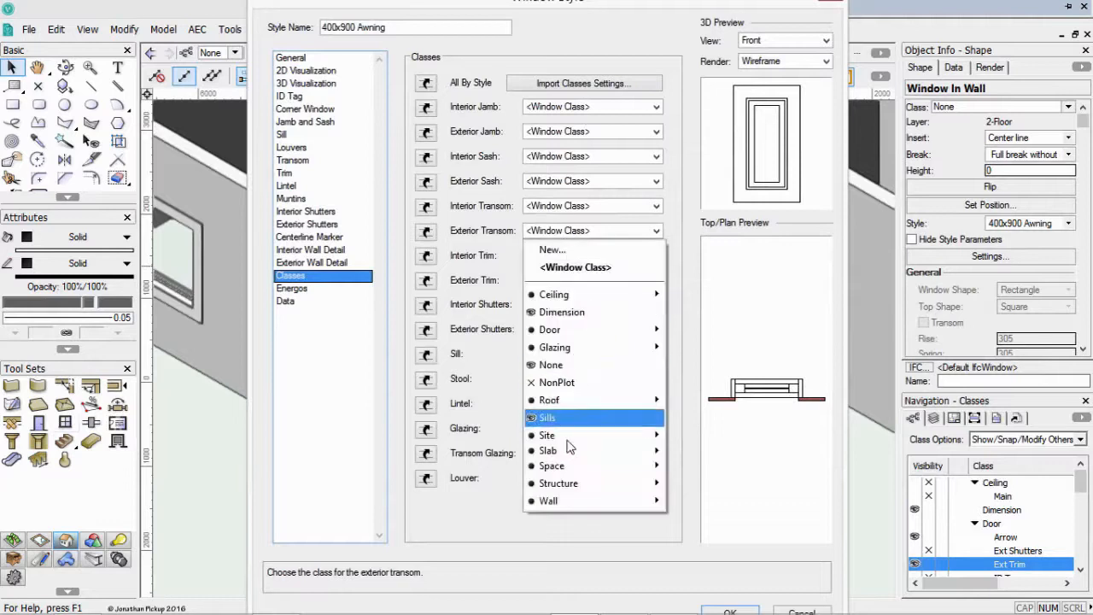
mouse_move(546, 330)
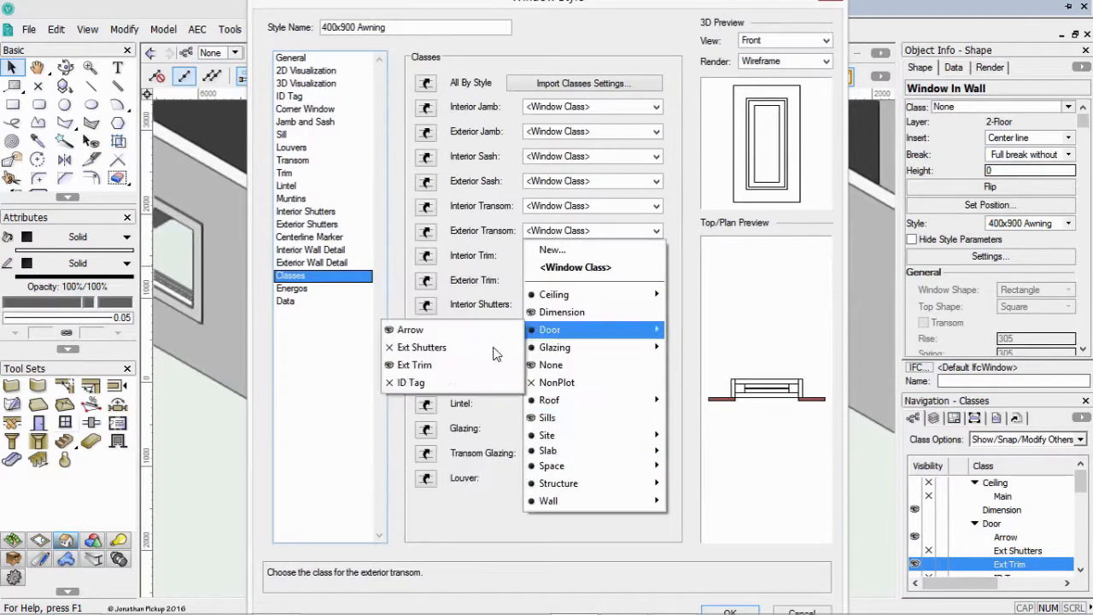
left_click(450, 367)
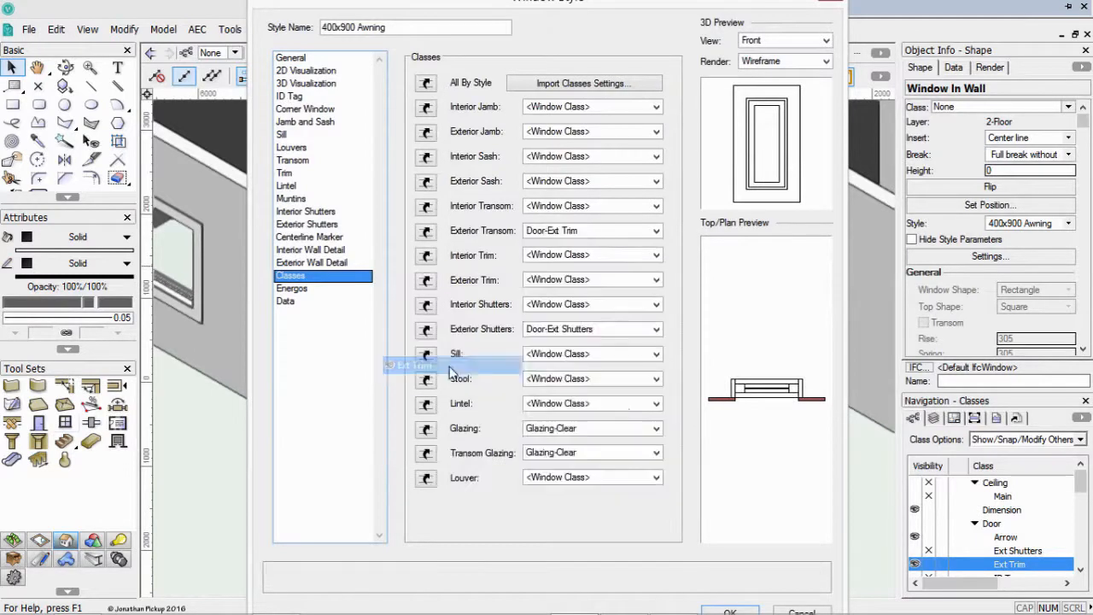
left_click(726, 609)
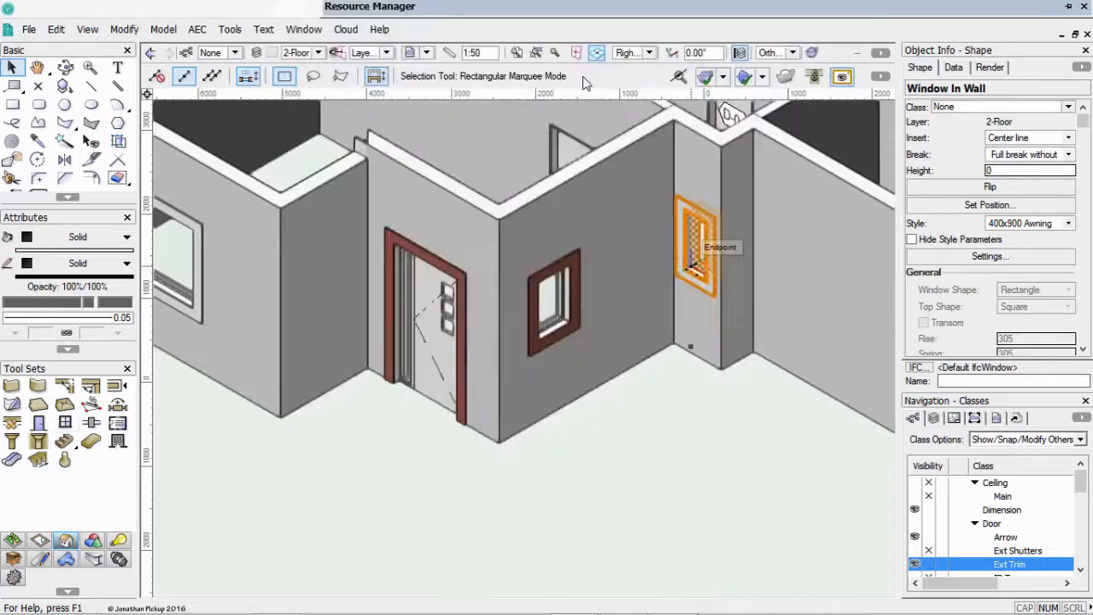
Edit the 1200x1200 casement window style, assigning its exterior trim to the Door-Ext Trim class, and accept the style settings
mouse_move(541, 8)
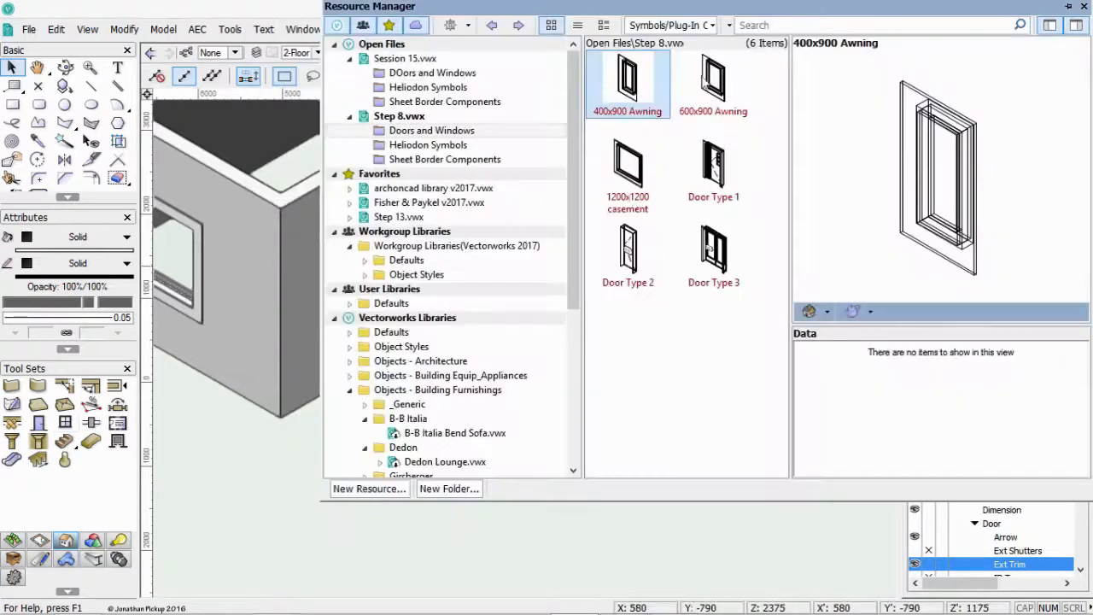
left_click(628, 175)
right_click(640, 173)
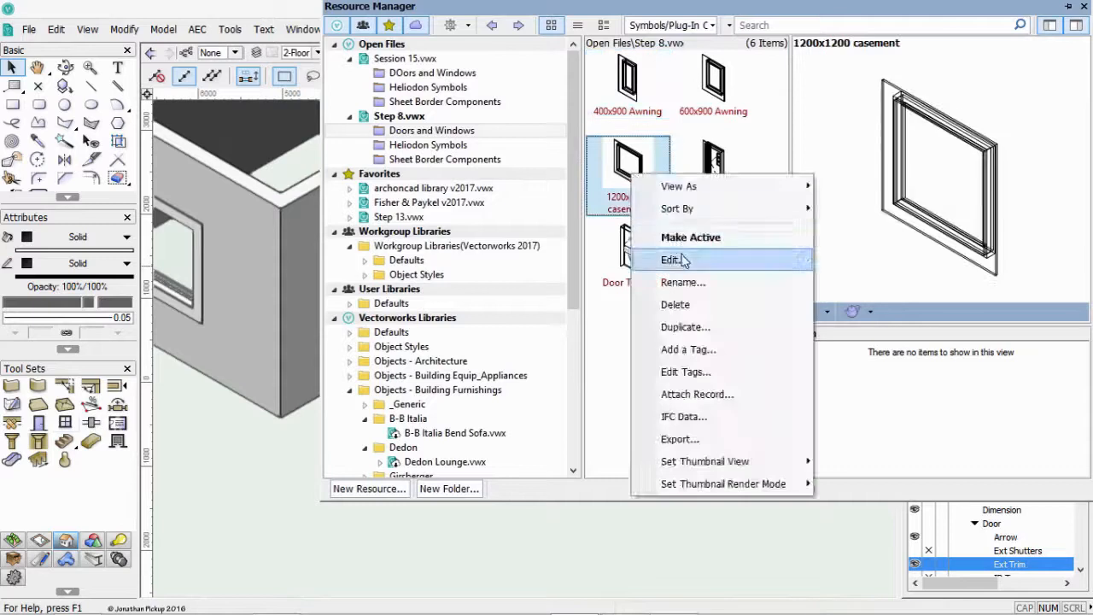
left_click(688, 256)
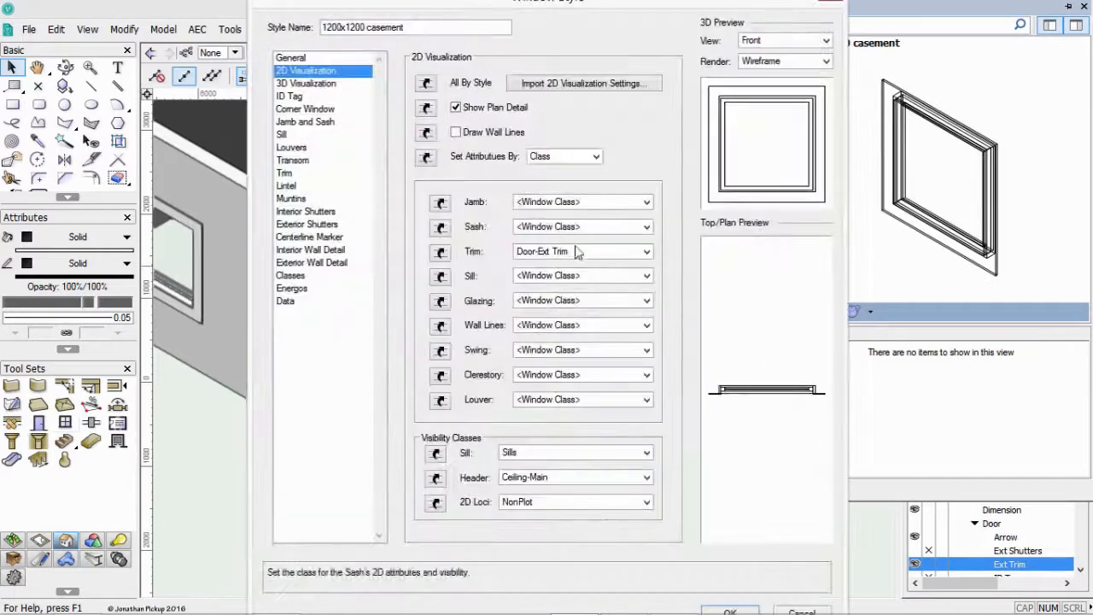
left_click(559, 253)
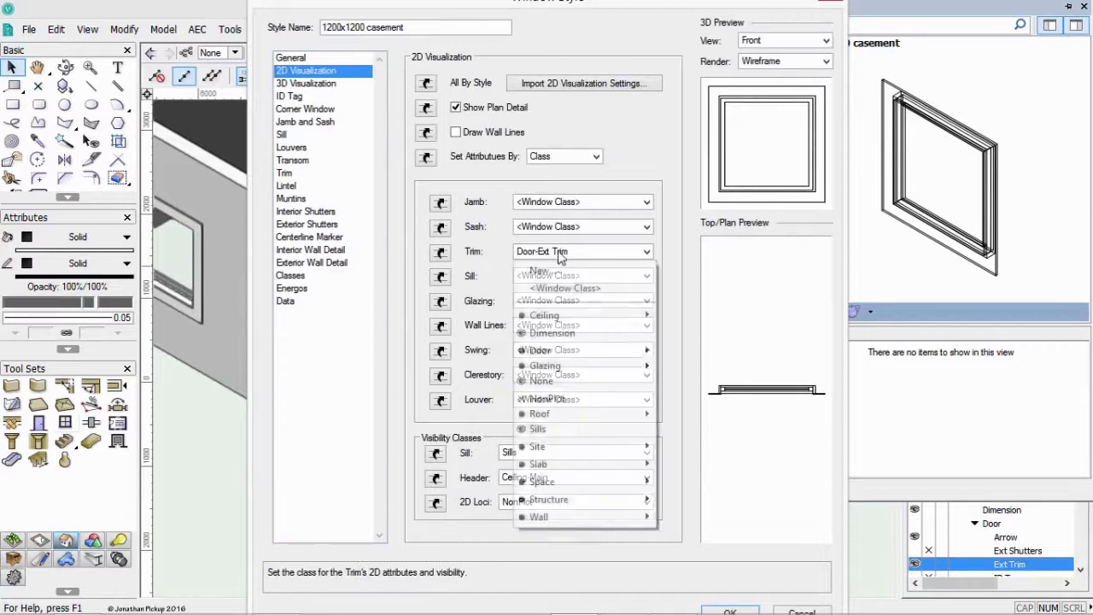
left_click(557, 106)
left_click(290, 276)
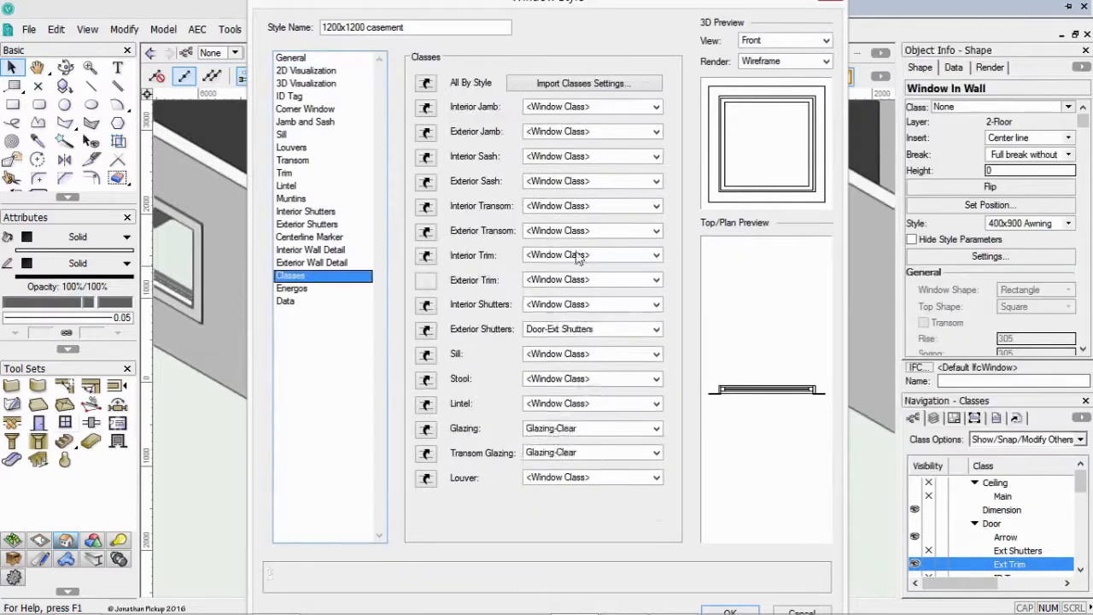
left_click(572, 280)
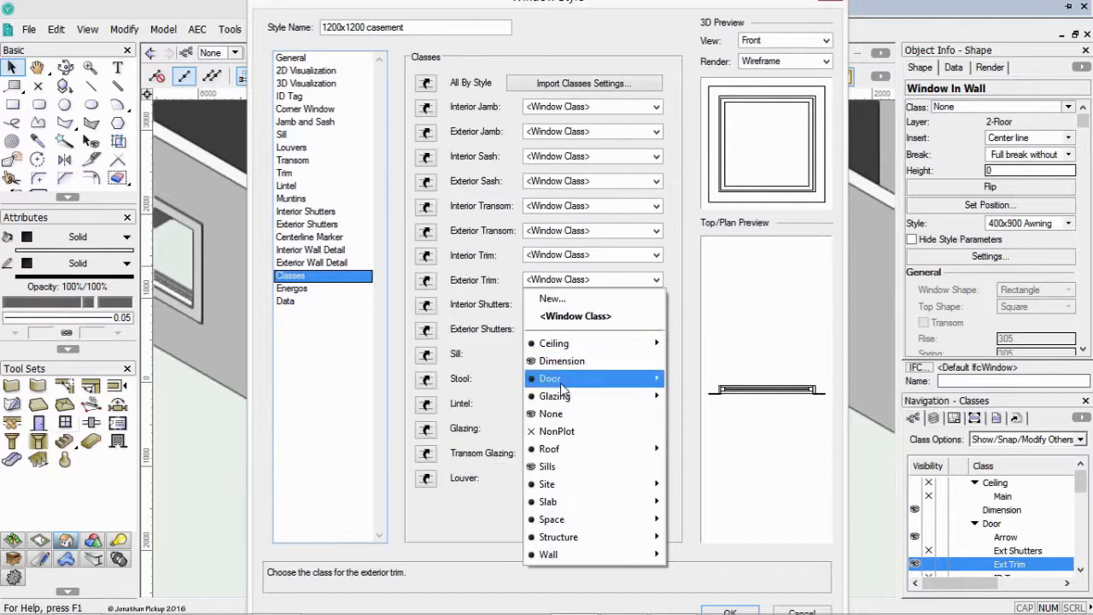
mouse_move(555, 378)
left_click(415, 414)
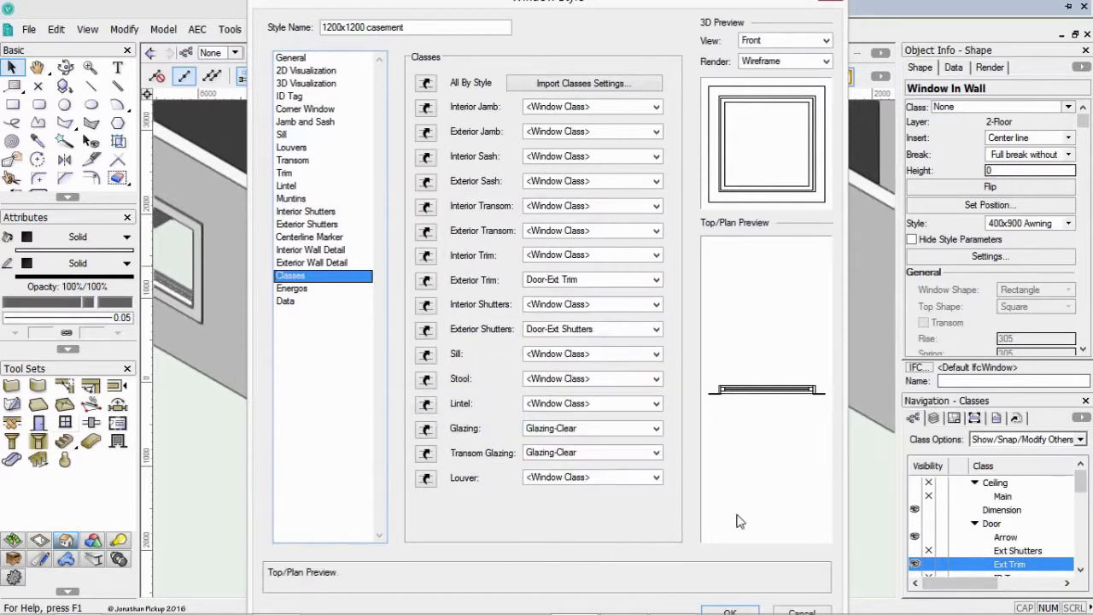
left_click(732, 611)
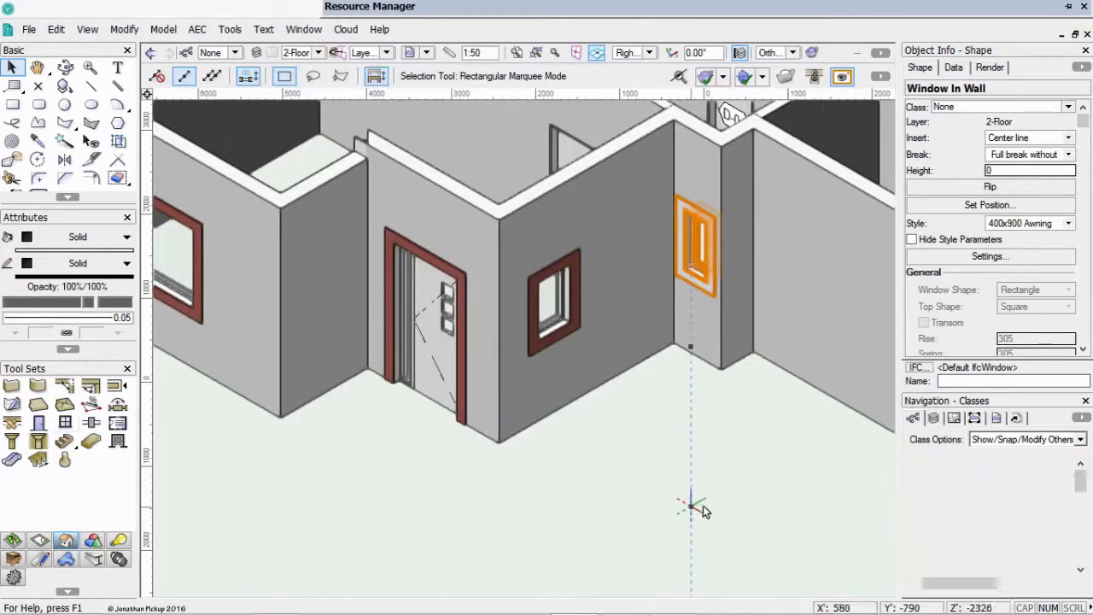
Make 3-Floor the active layer and select the double door opening onto the balcony
left_click(696, 453)
scroll(699, 451, "down", 4)
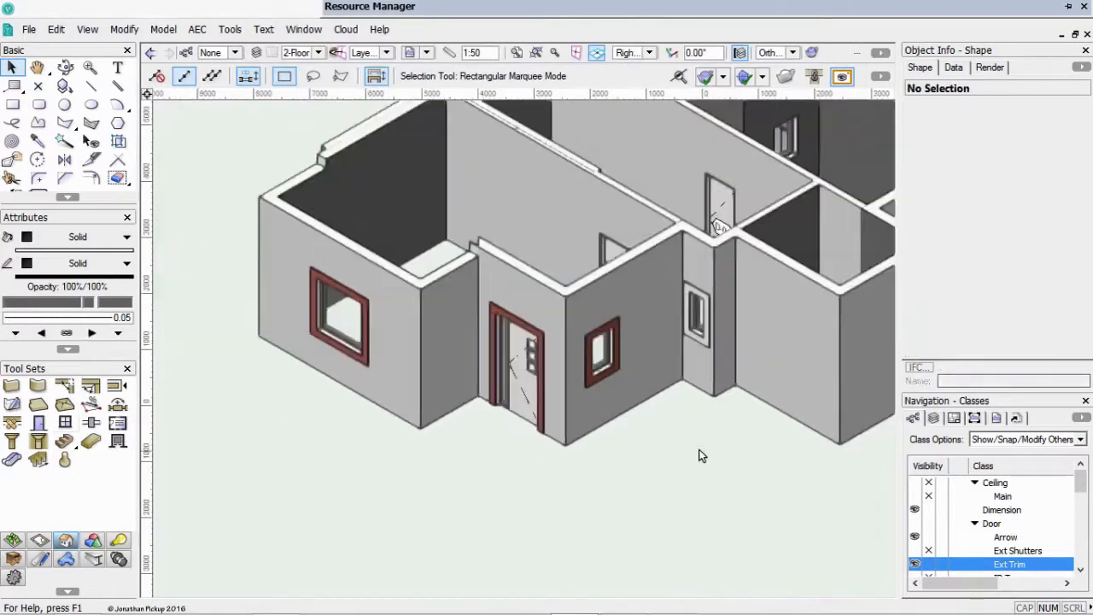
key("ctrl+Up")
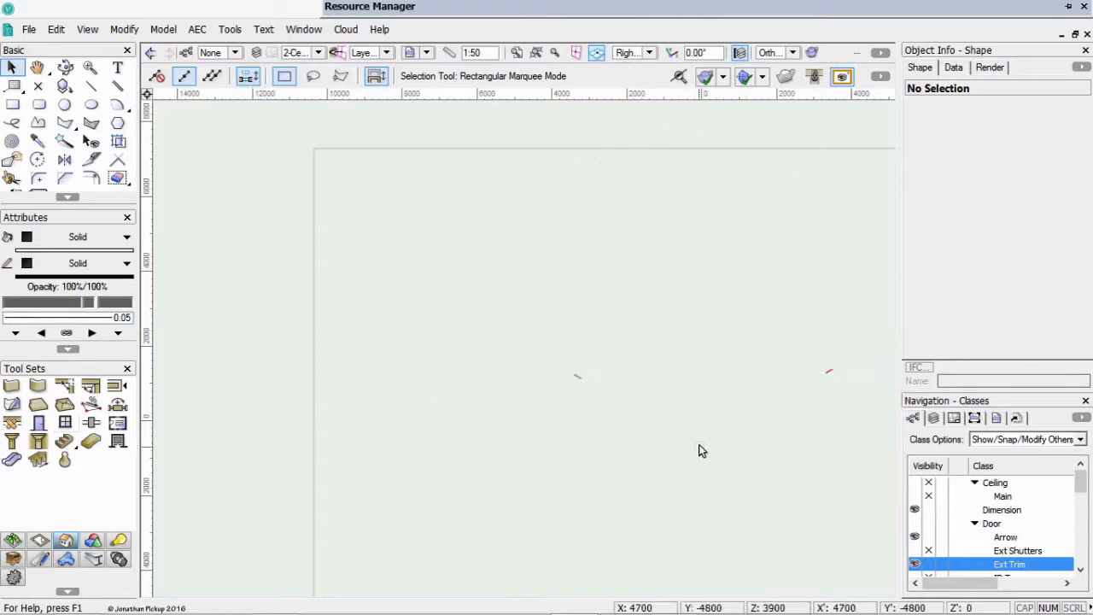
key("ctrl+Up")
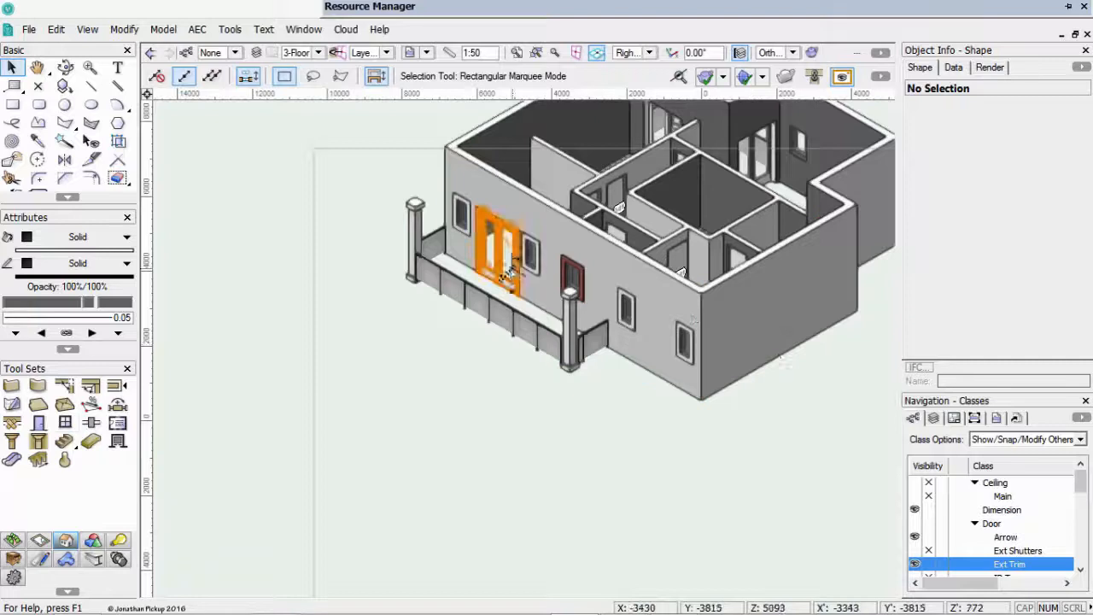
scroll(510, 272, "up", 3)
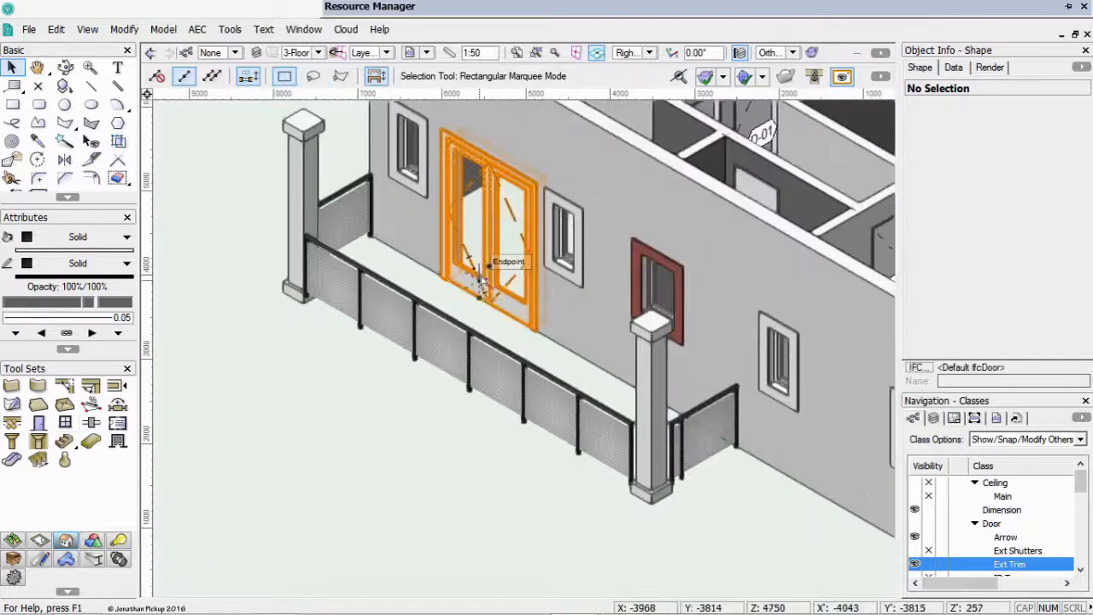
left_click(481, 280)
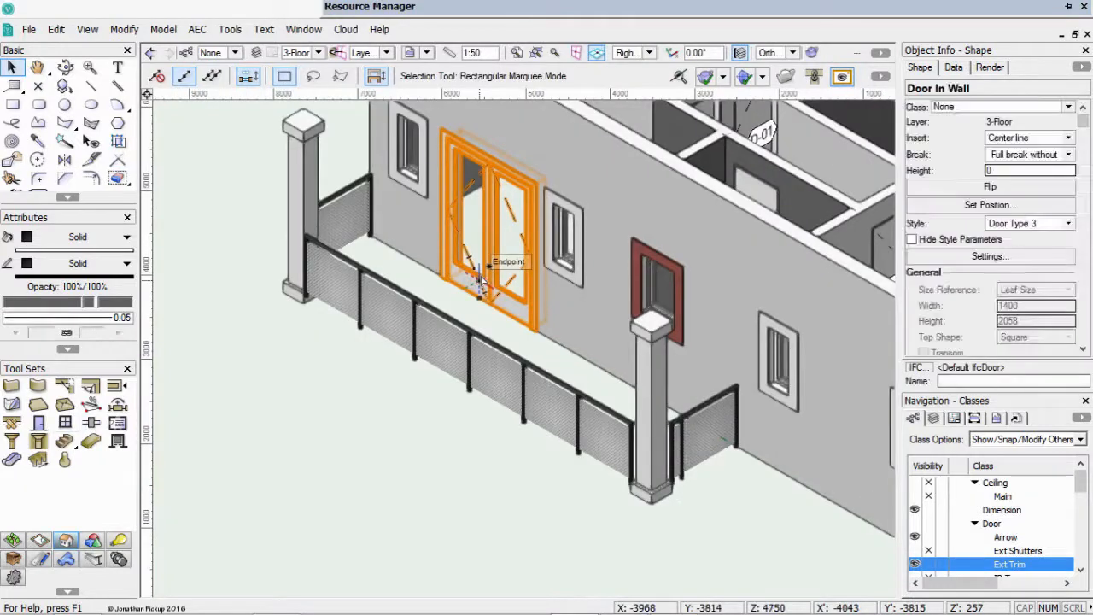